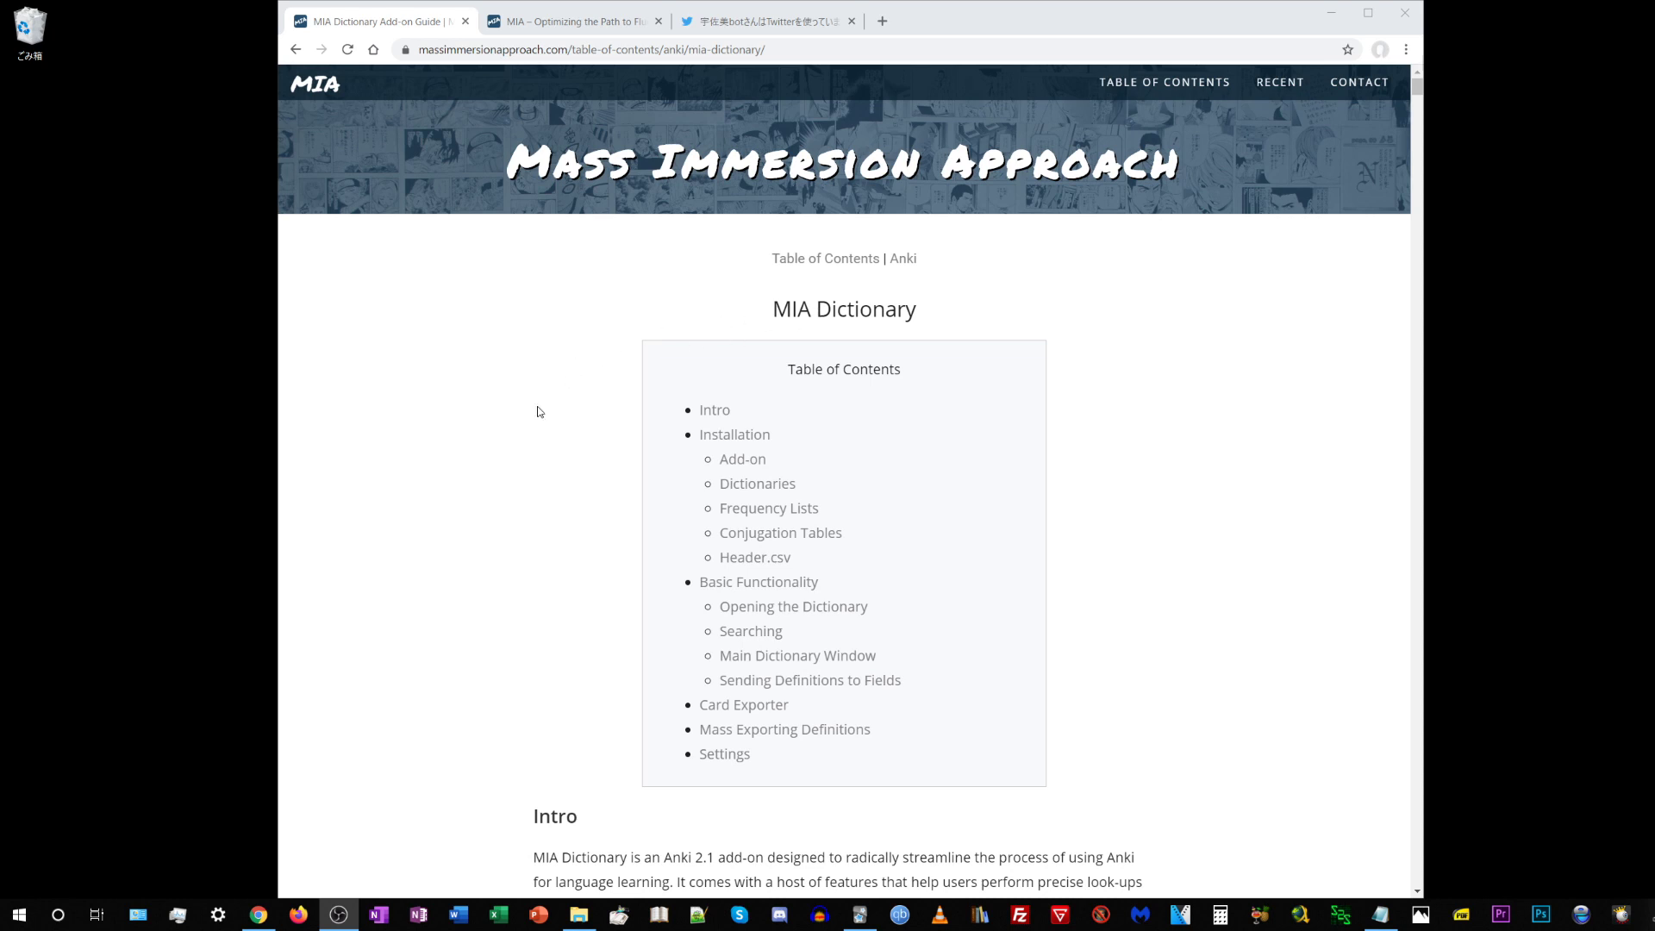
Open the MIA Dictionary add-on's AnkiWeb page through the download link in the guide's Intro section.
scroll(538, 412, "down", 4)
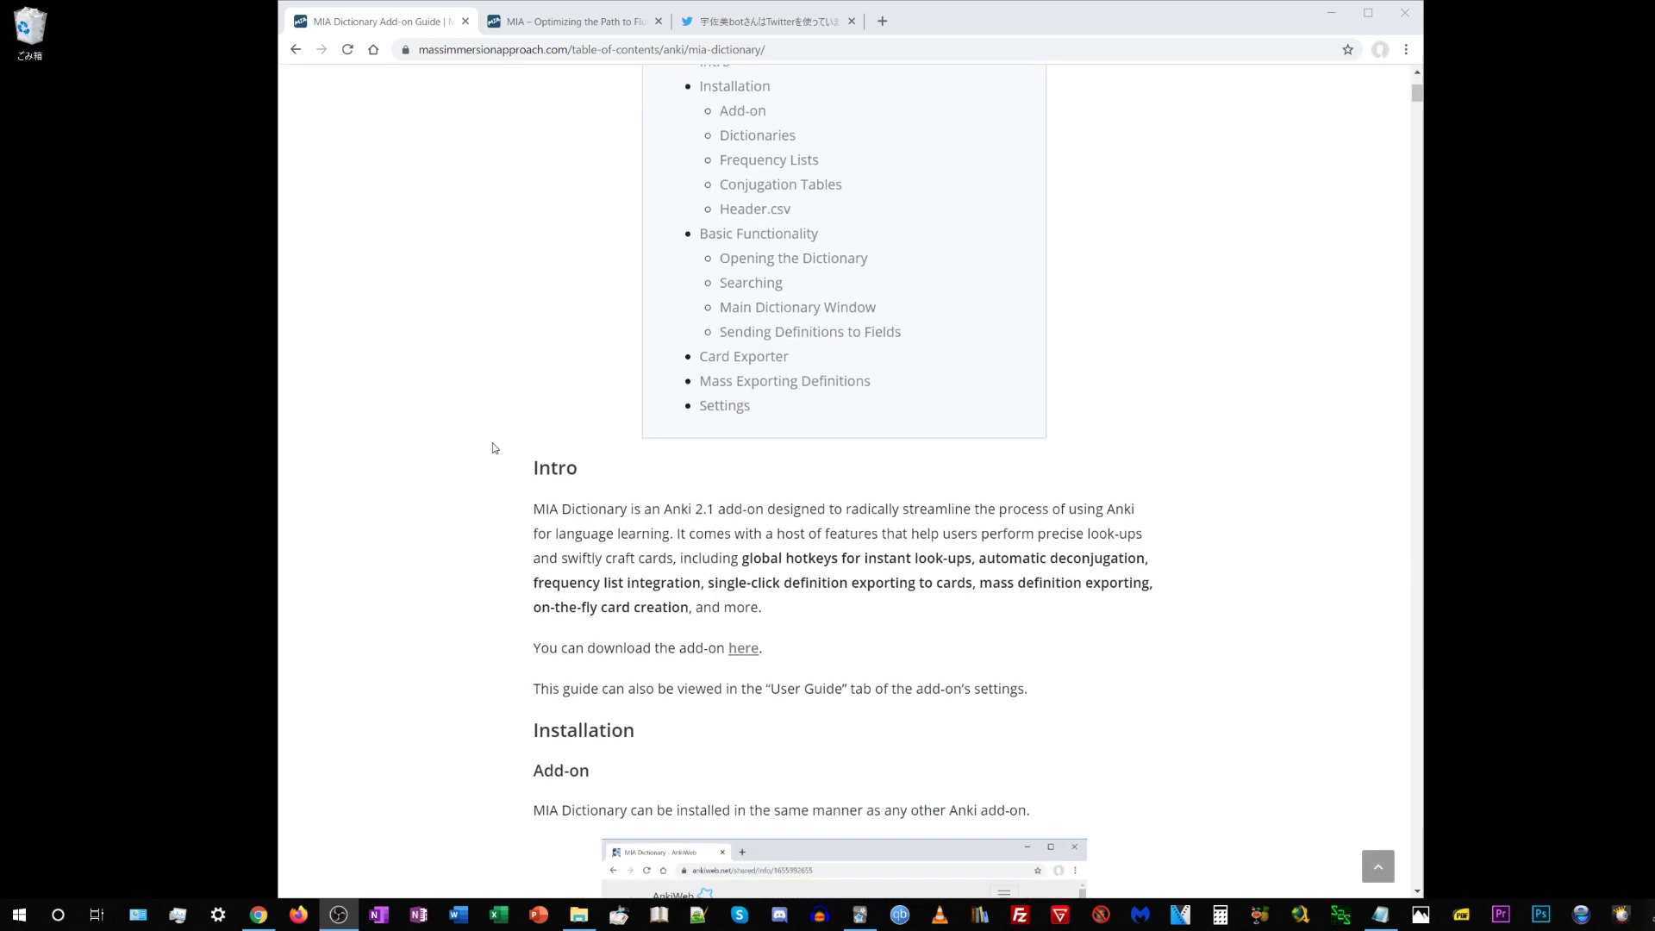
scroll(494, 447, "down", 2)
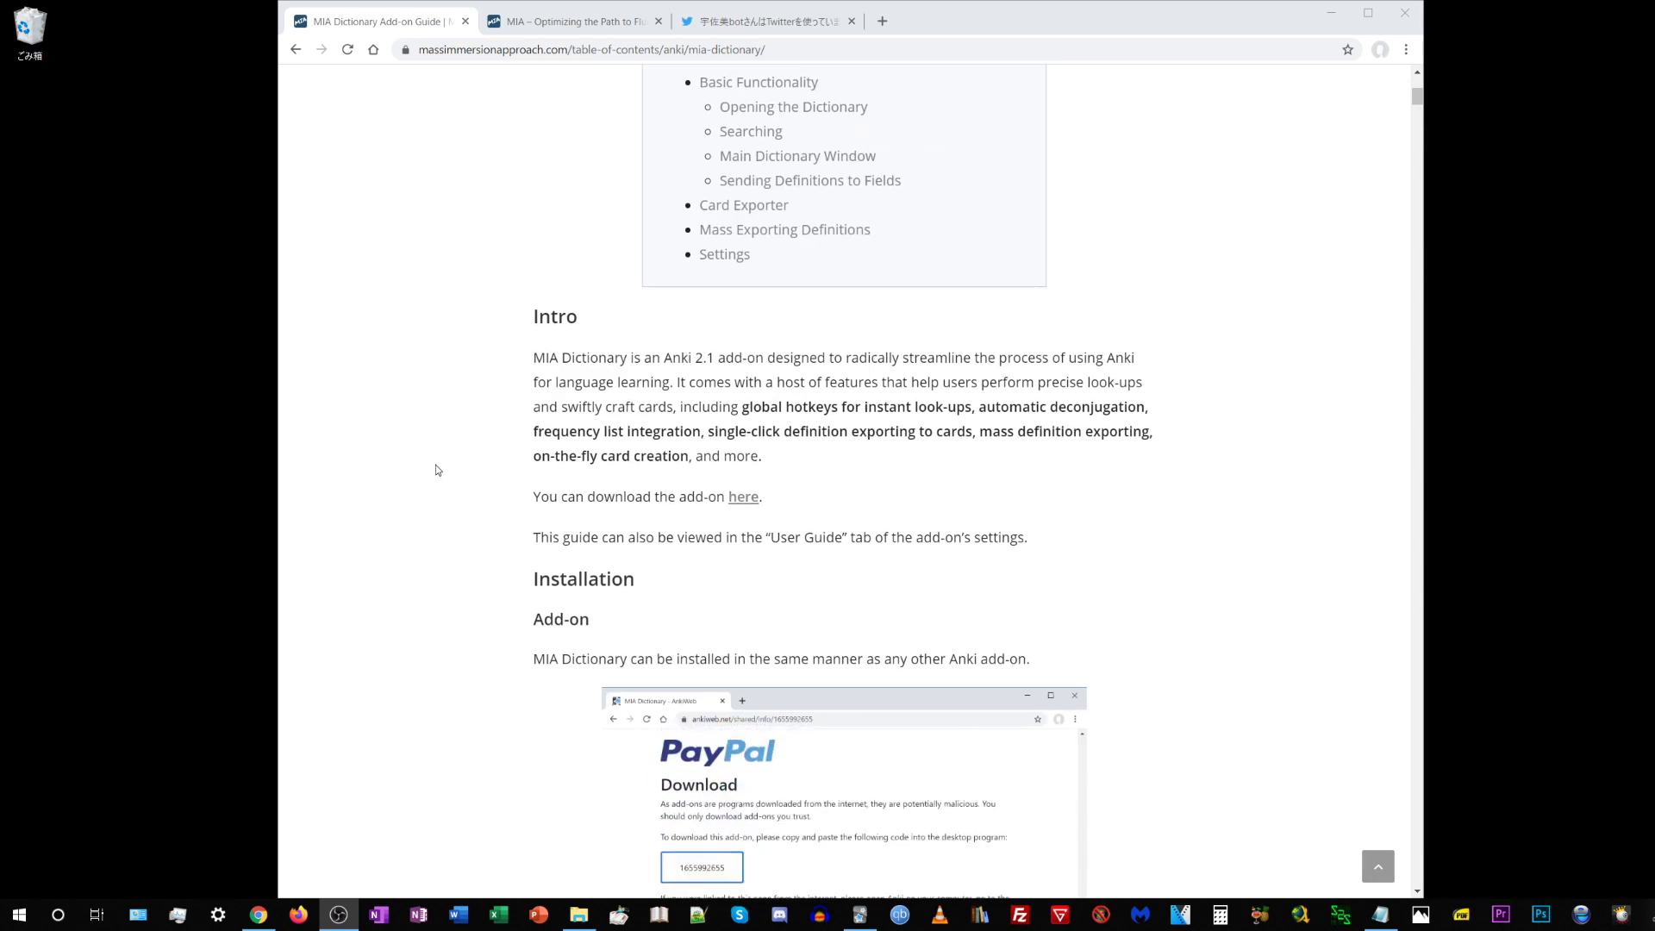
scroll(435, 465, "up", 6)
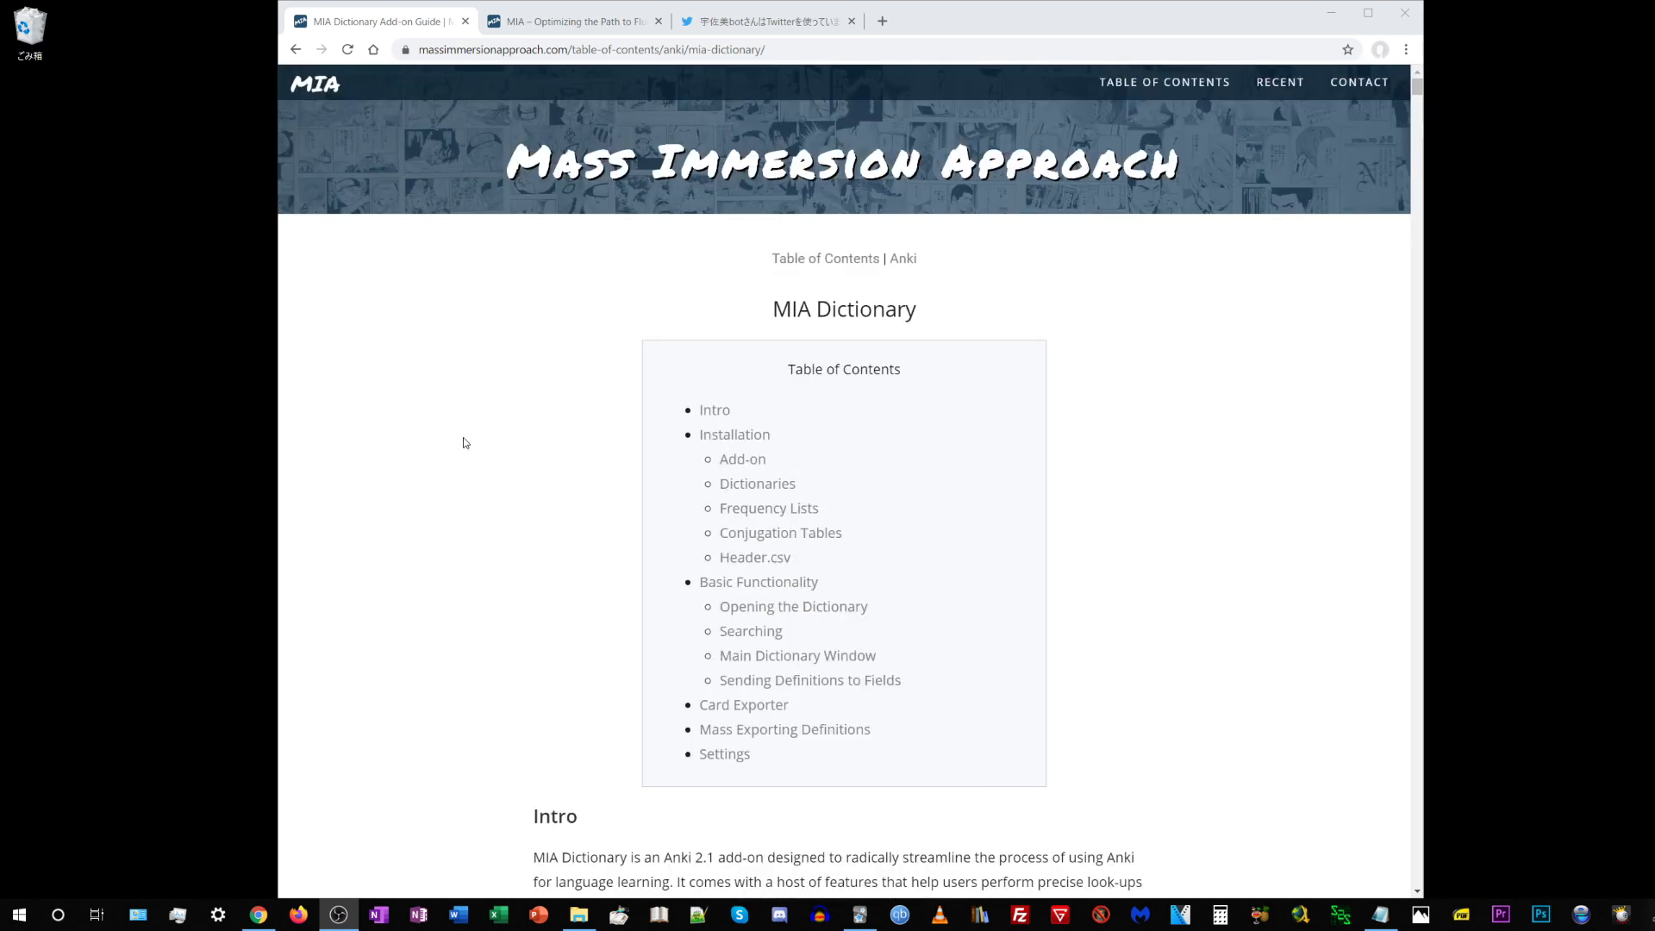
scroll(460, 437, "down", 3)
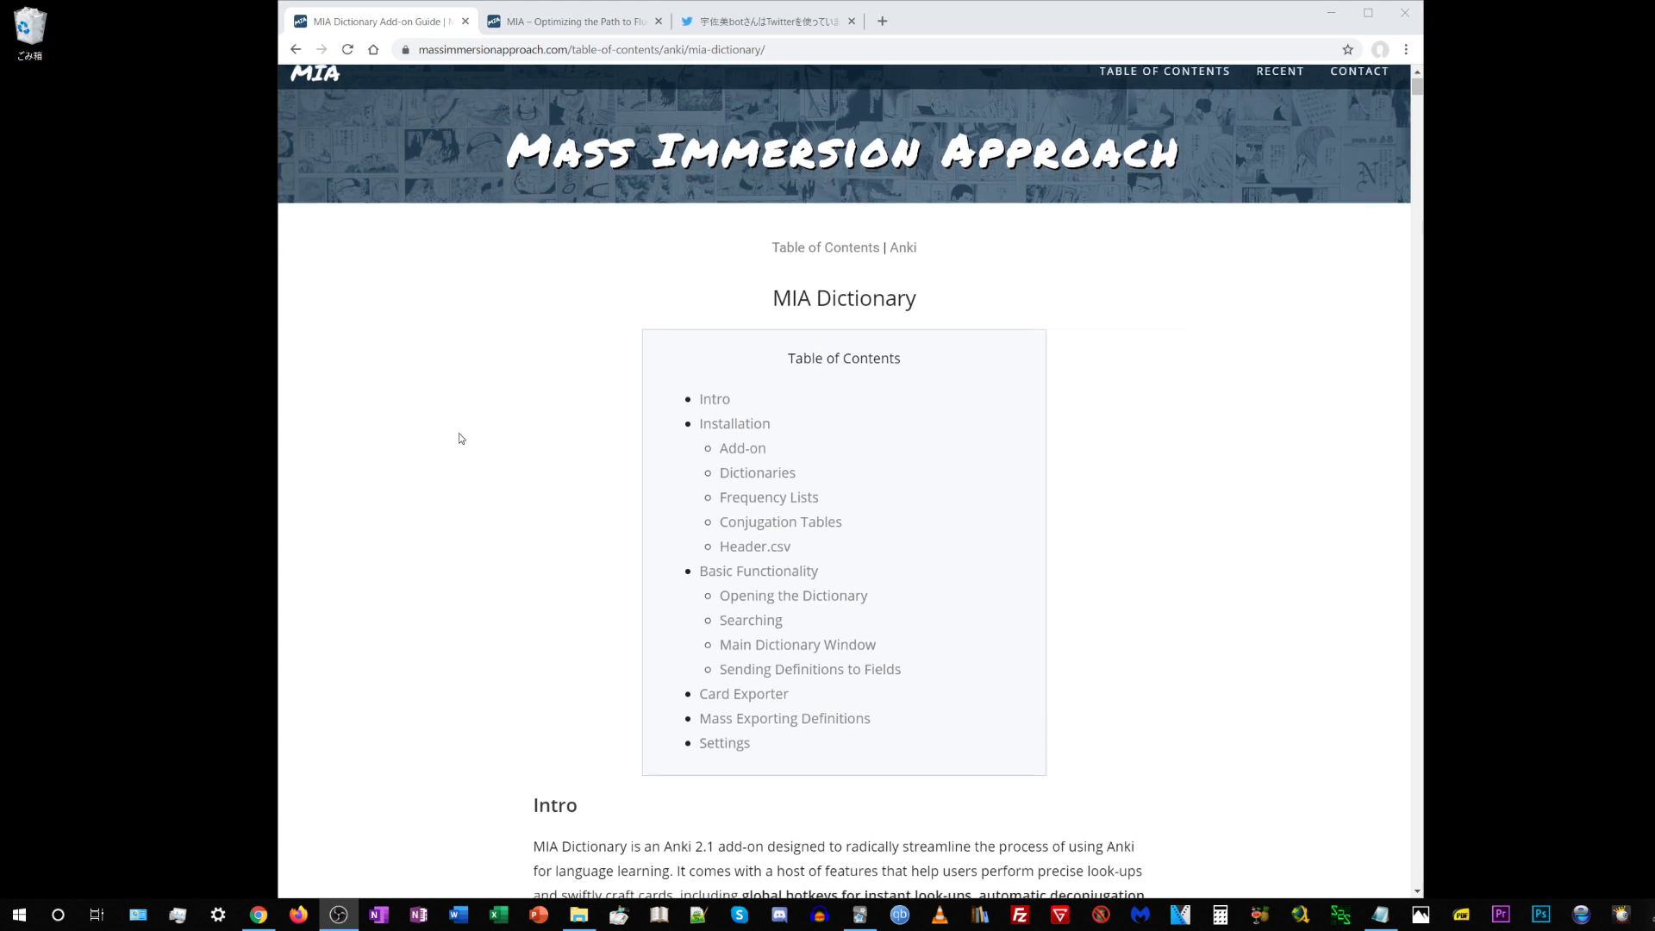
scroll(431, 357, "down", 2)
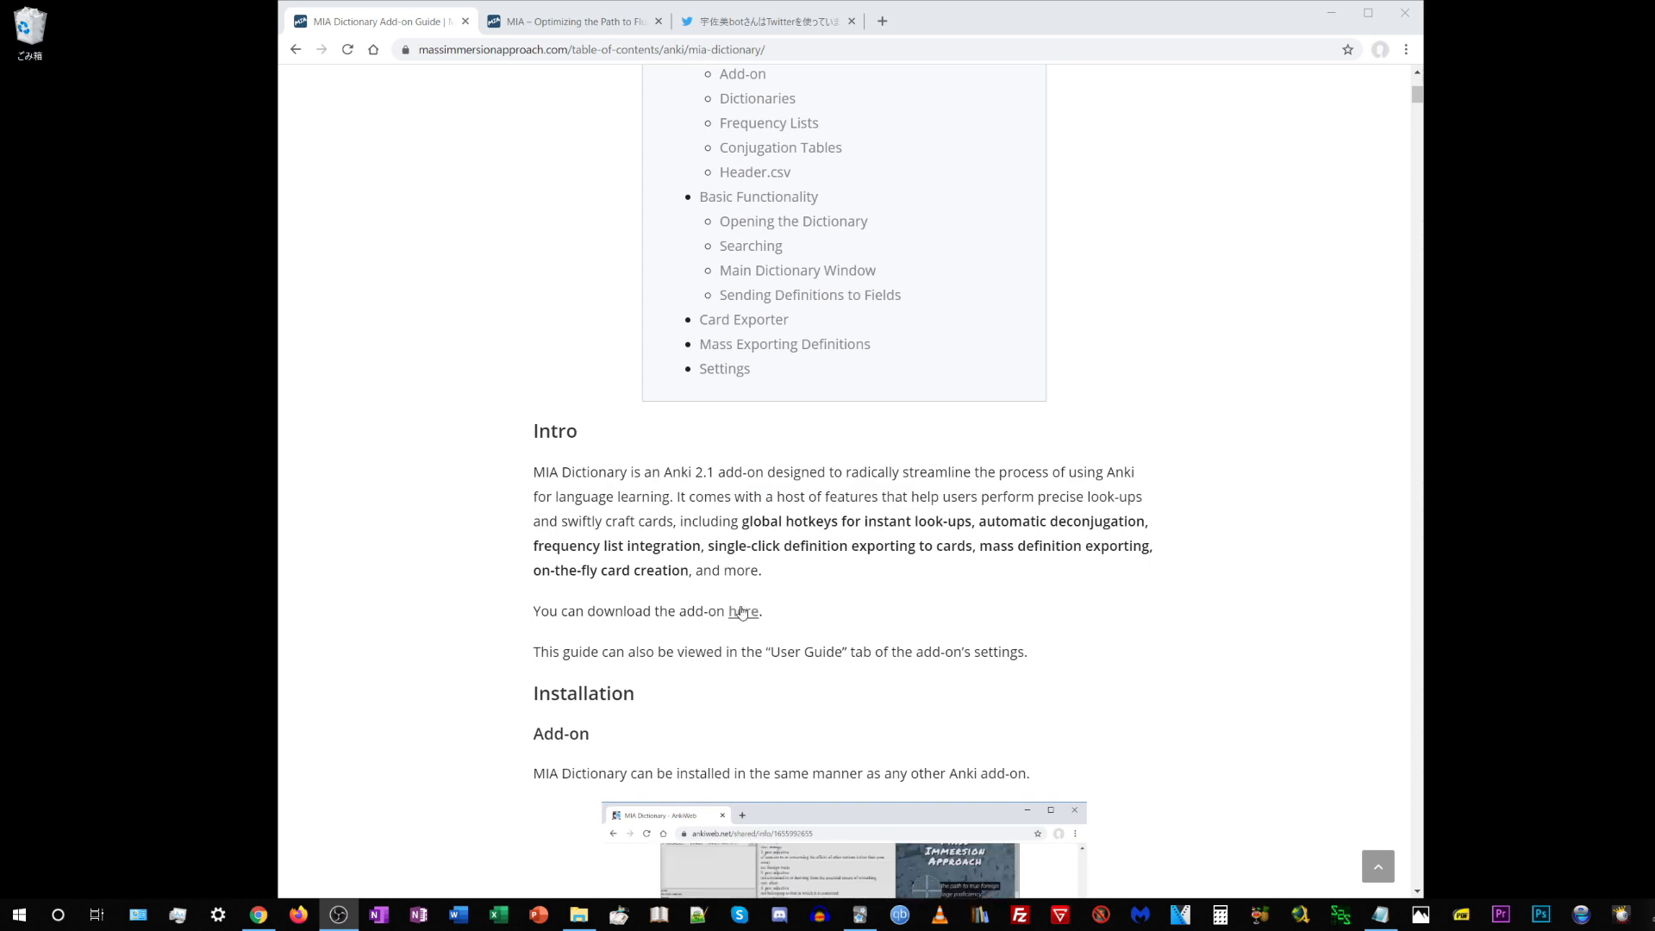
middle_click(743, 610)
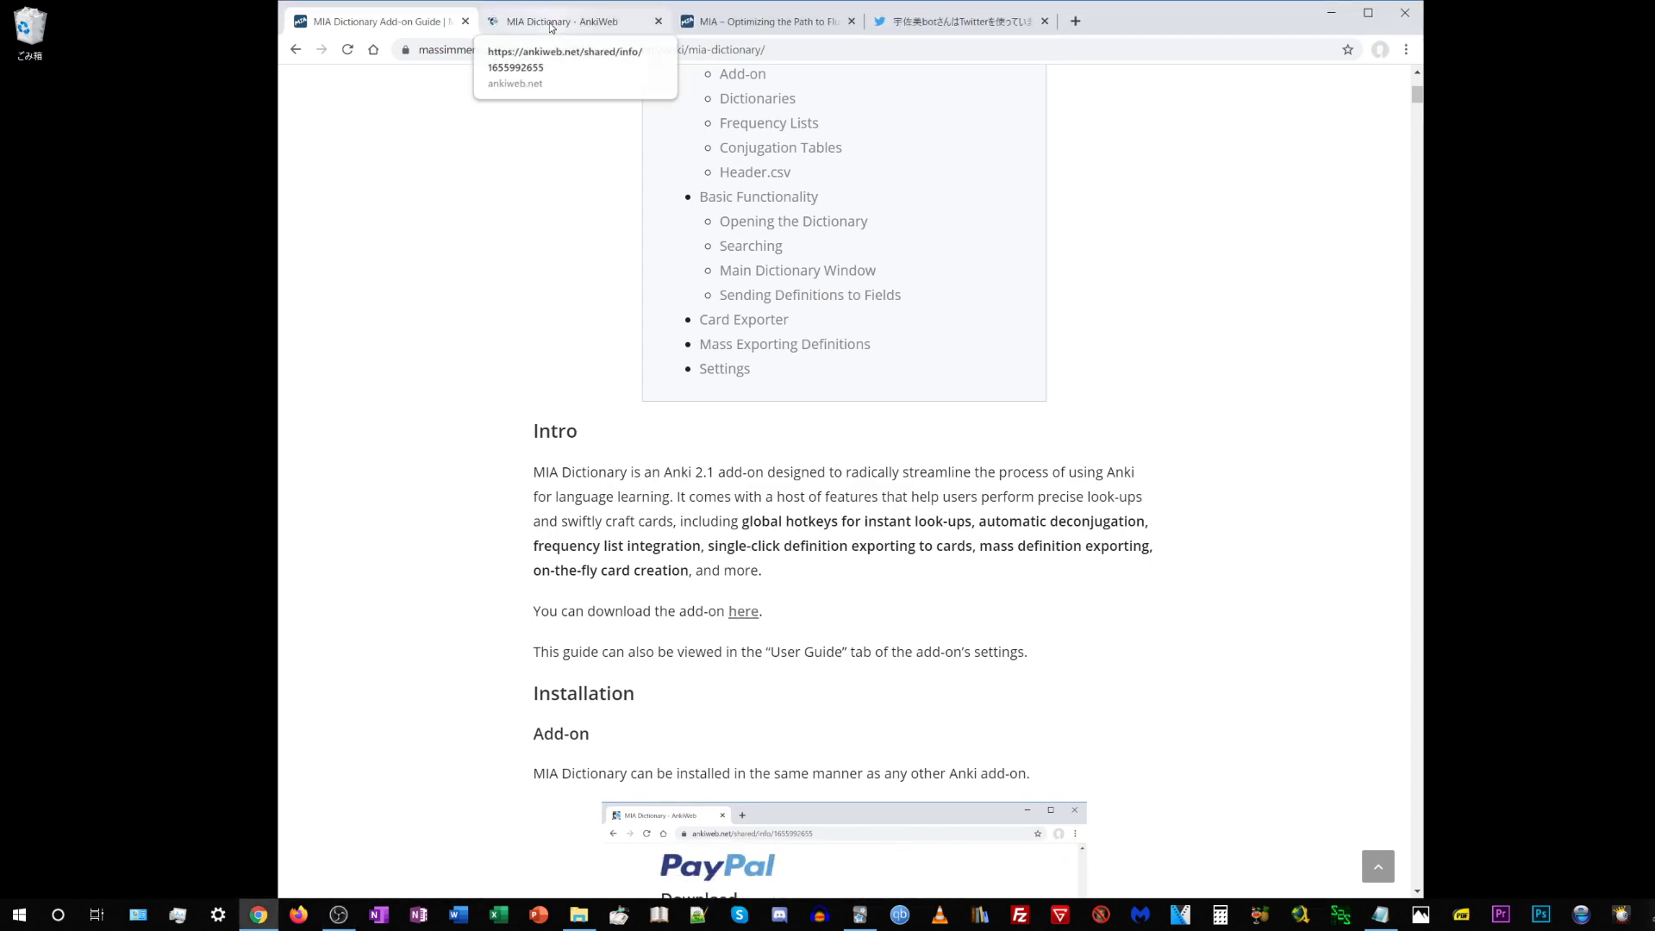
left_click(553, 22)
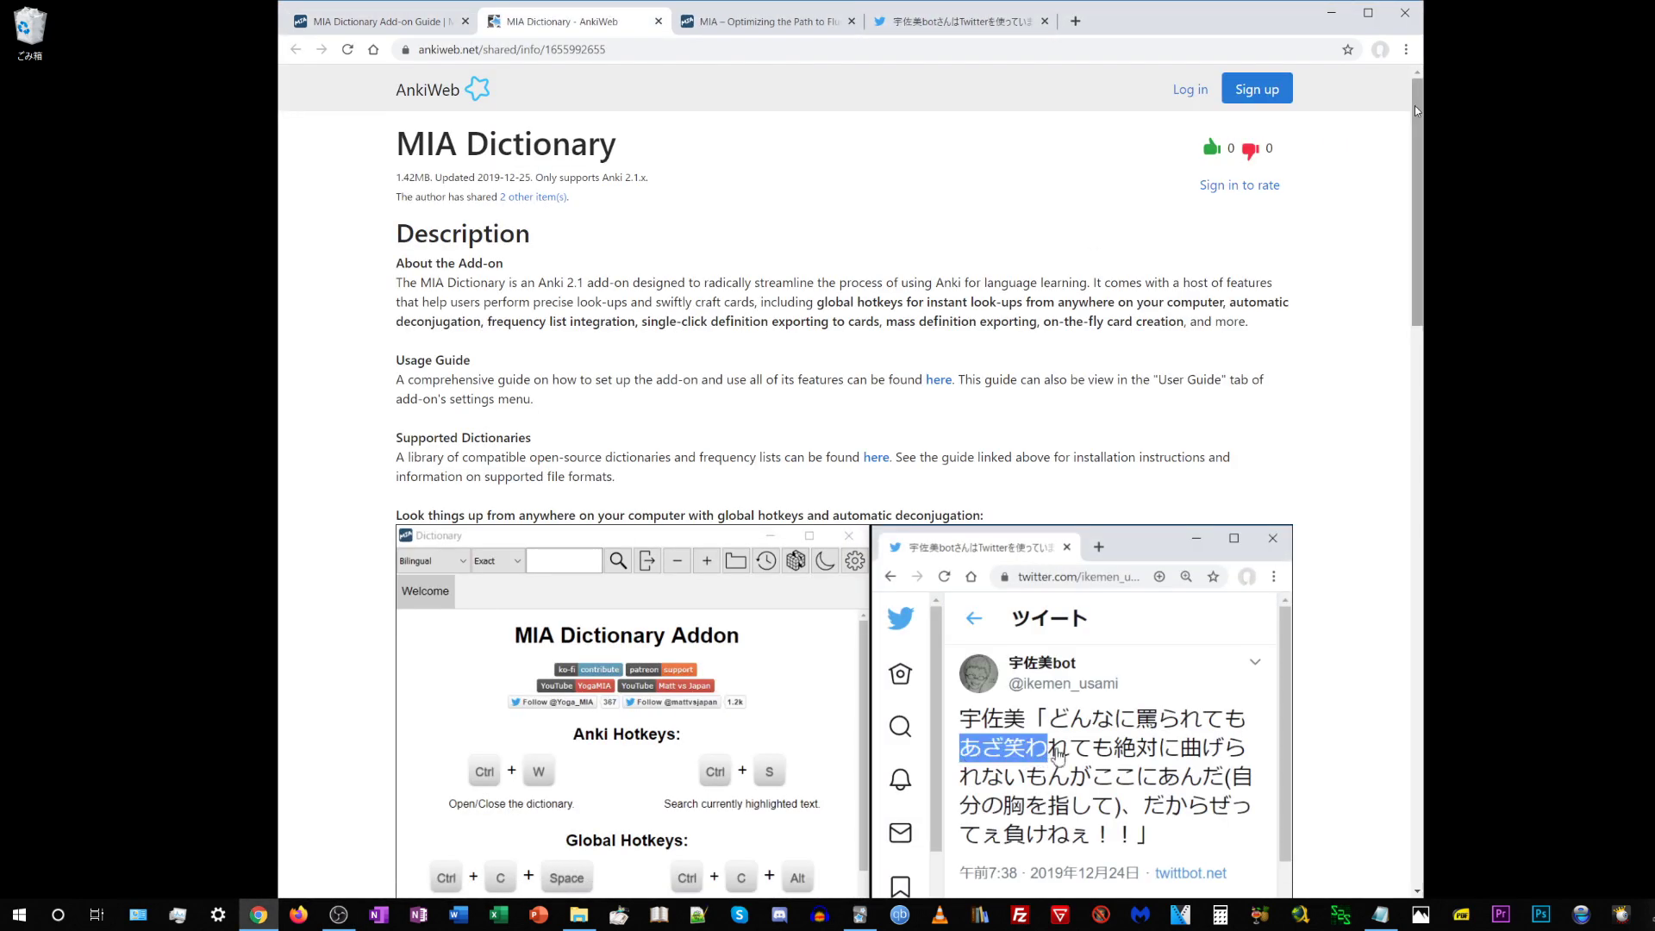
left_click_drag(1419, 158, 1421, 716)
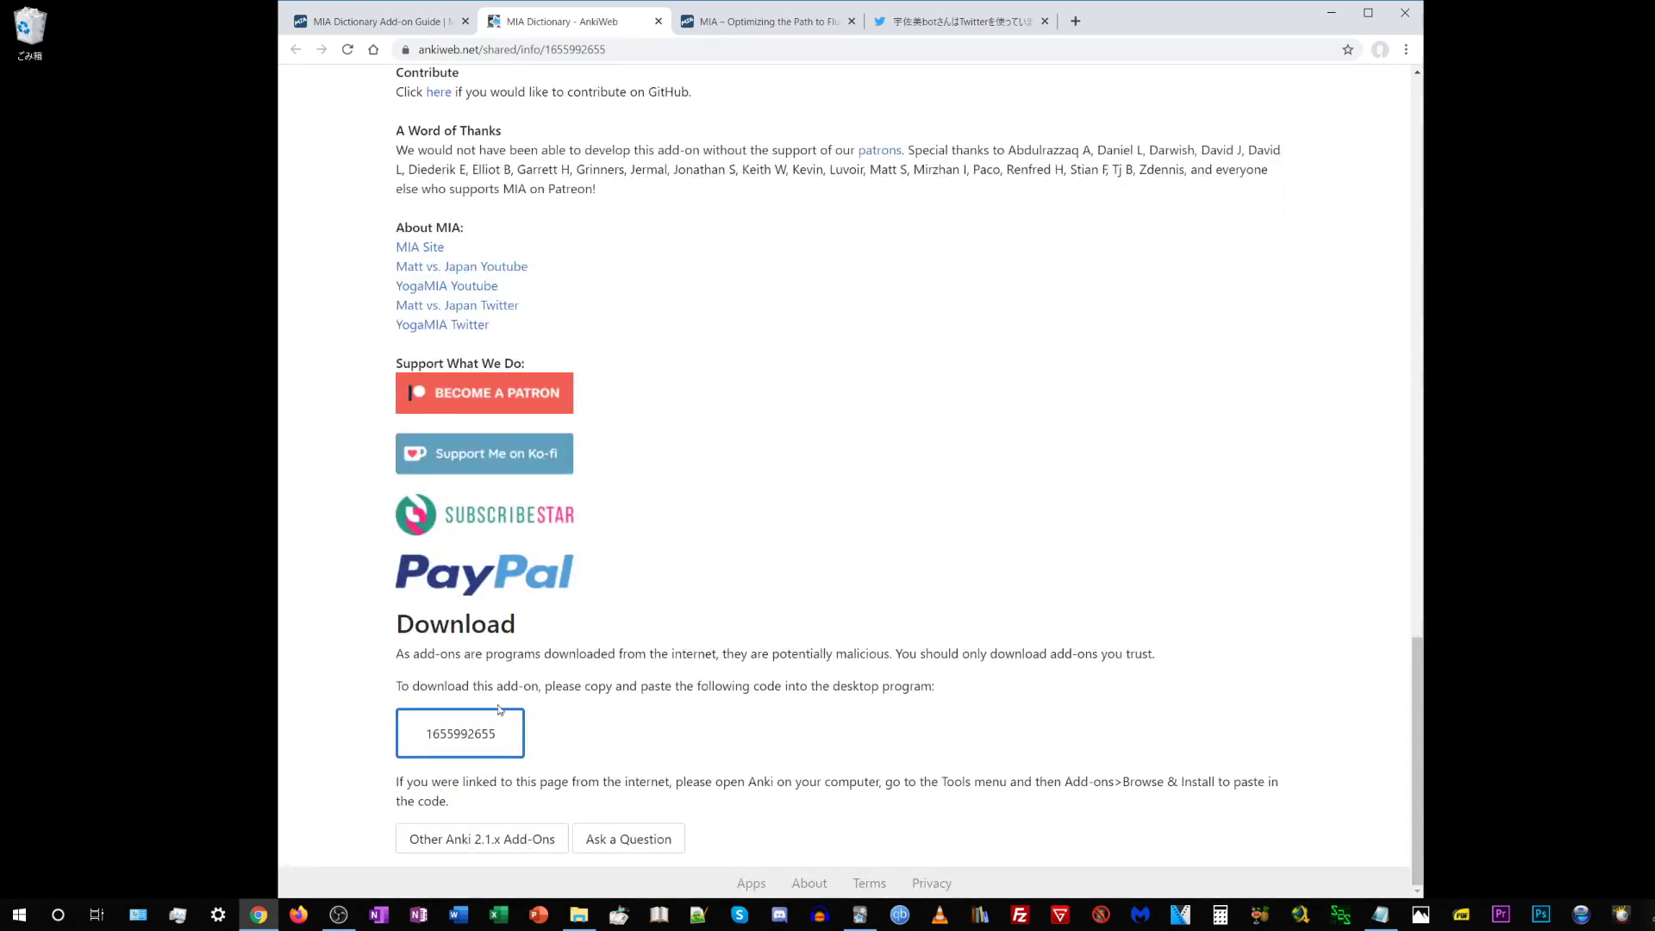
left_click_drag(420, 733, 519, 743)
key("ctrl+c")
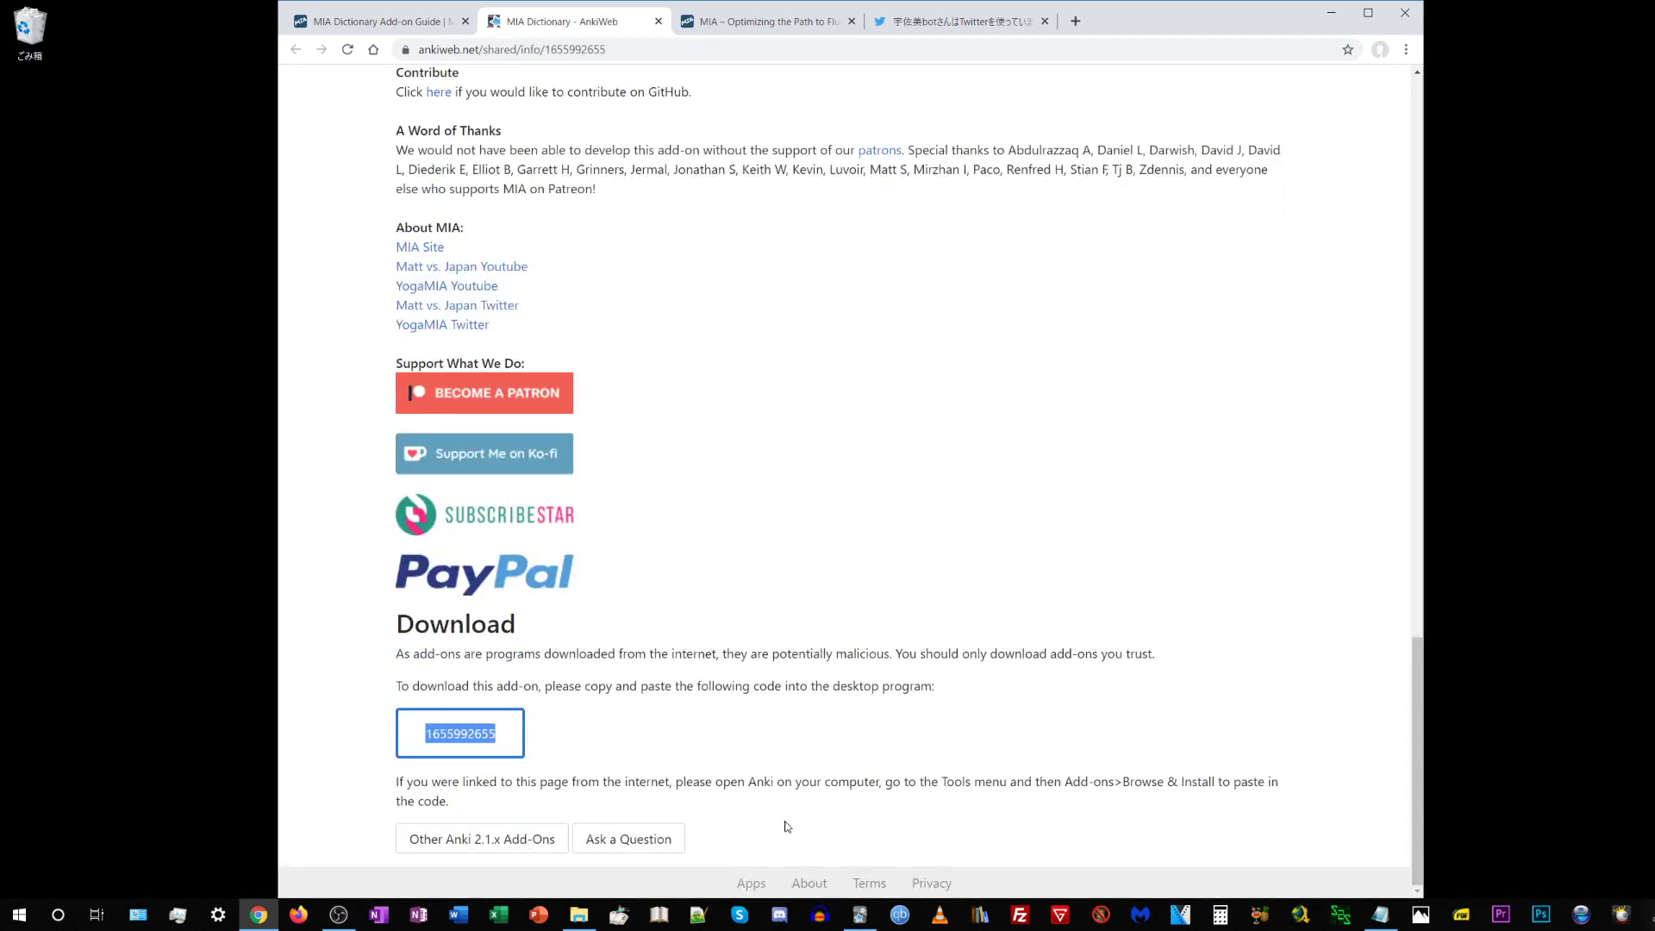
left_click(860, 914)
left_click(755, 157)
left_click(780, 264)
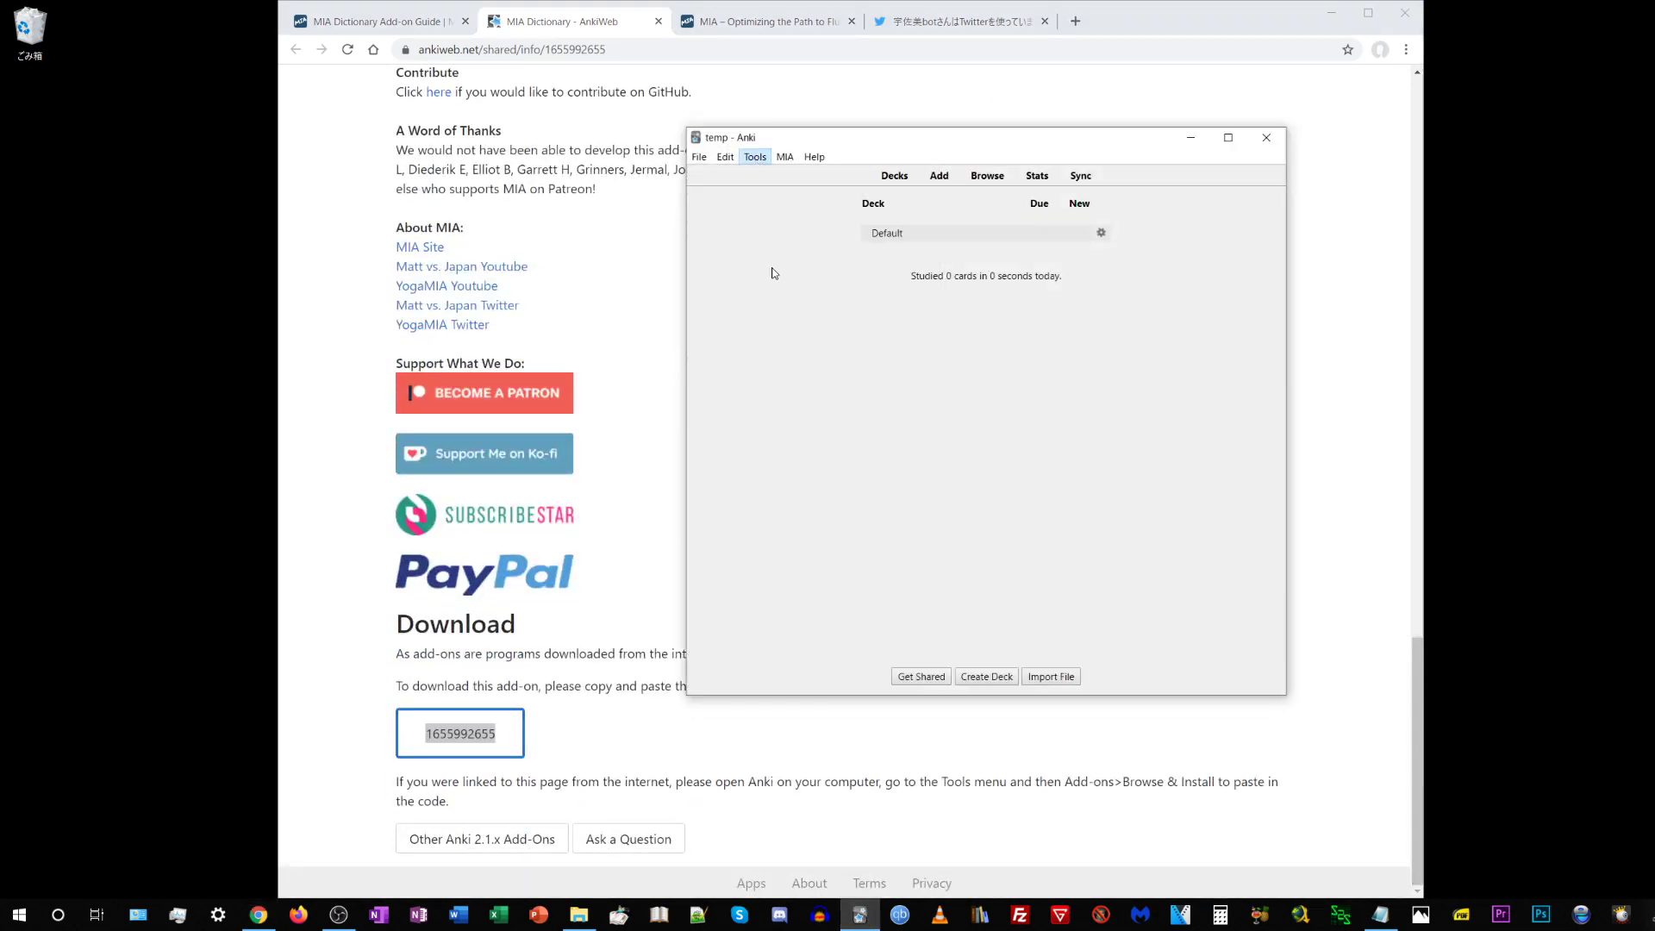
left_click(1312, 260)
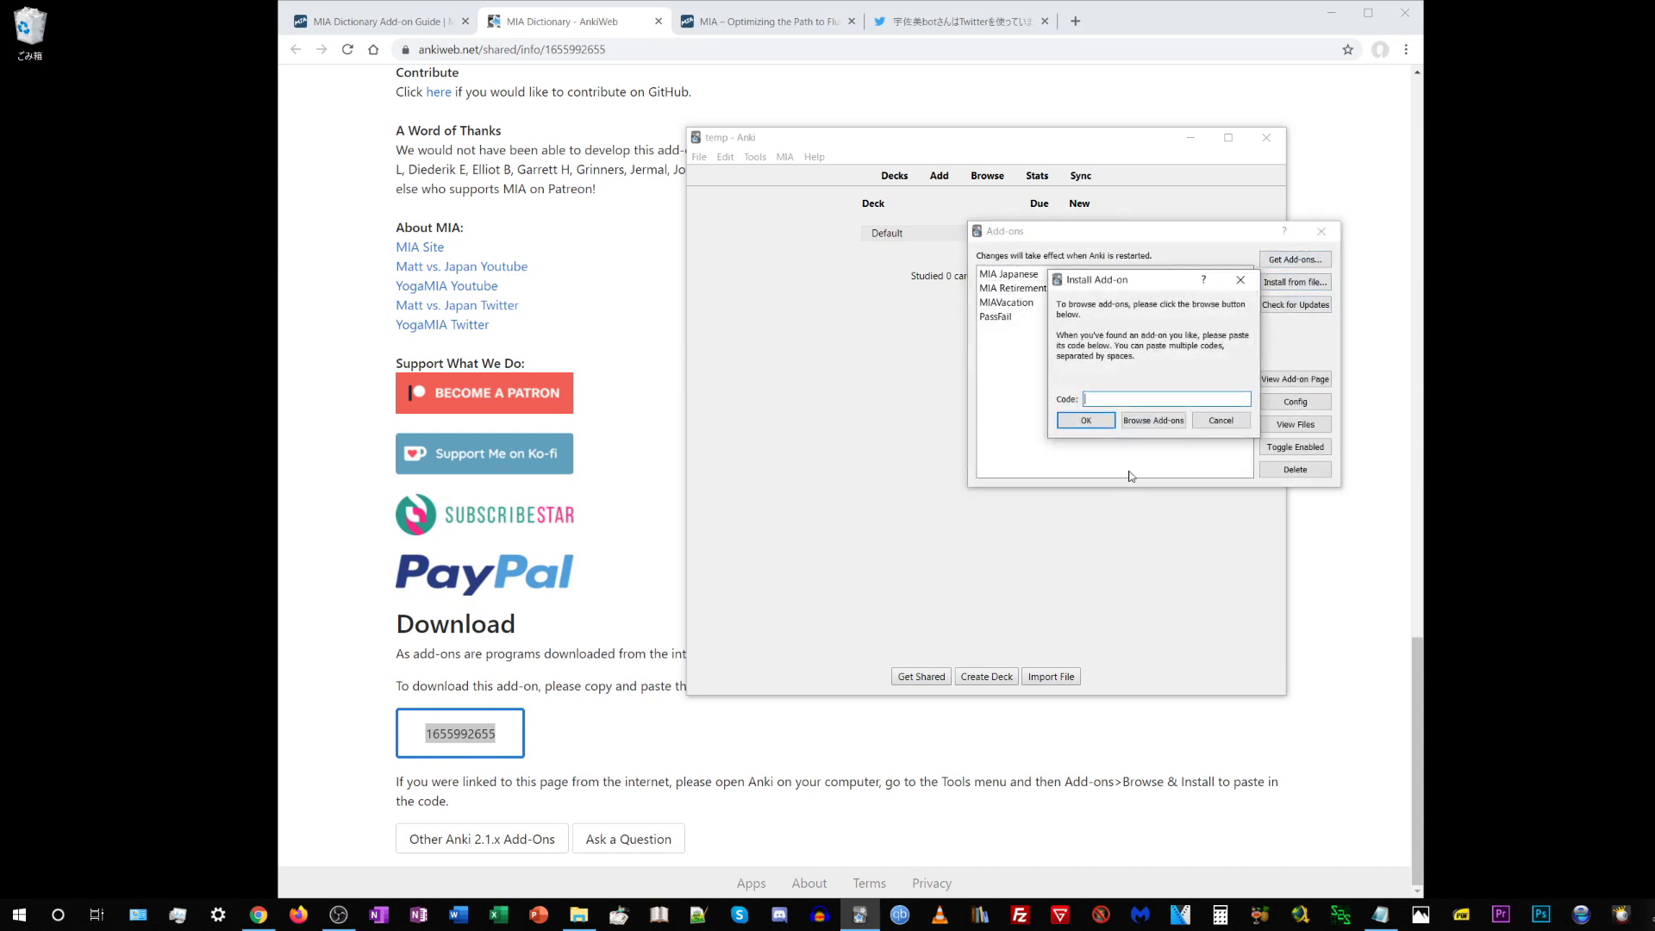
key("ctrl+v")
key("Return")
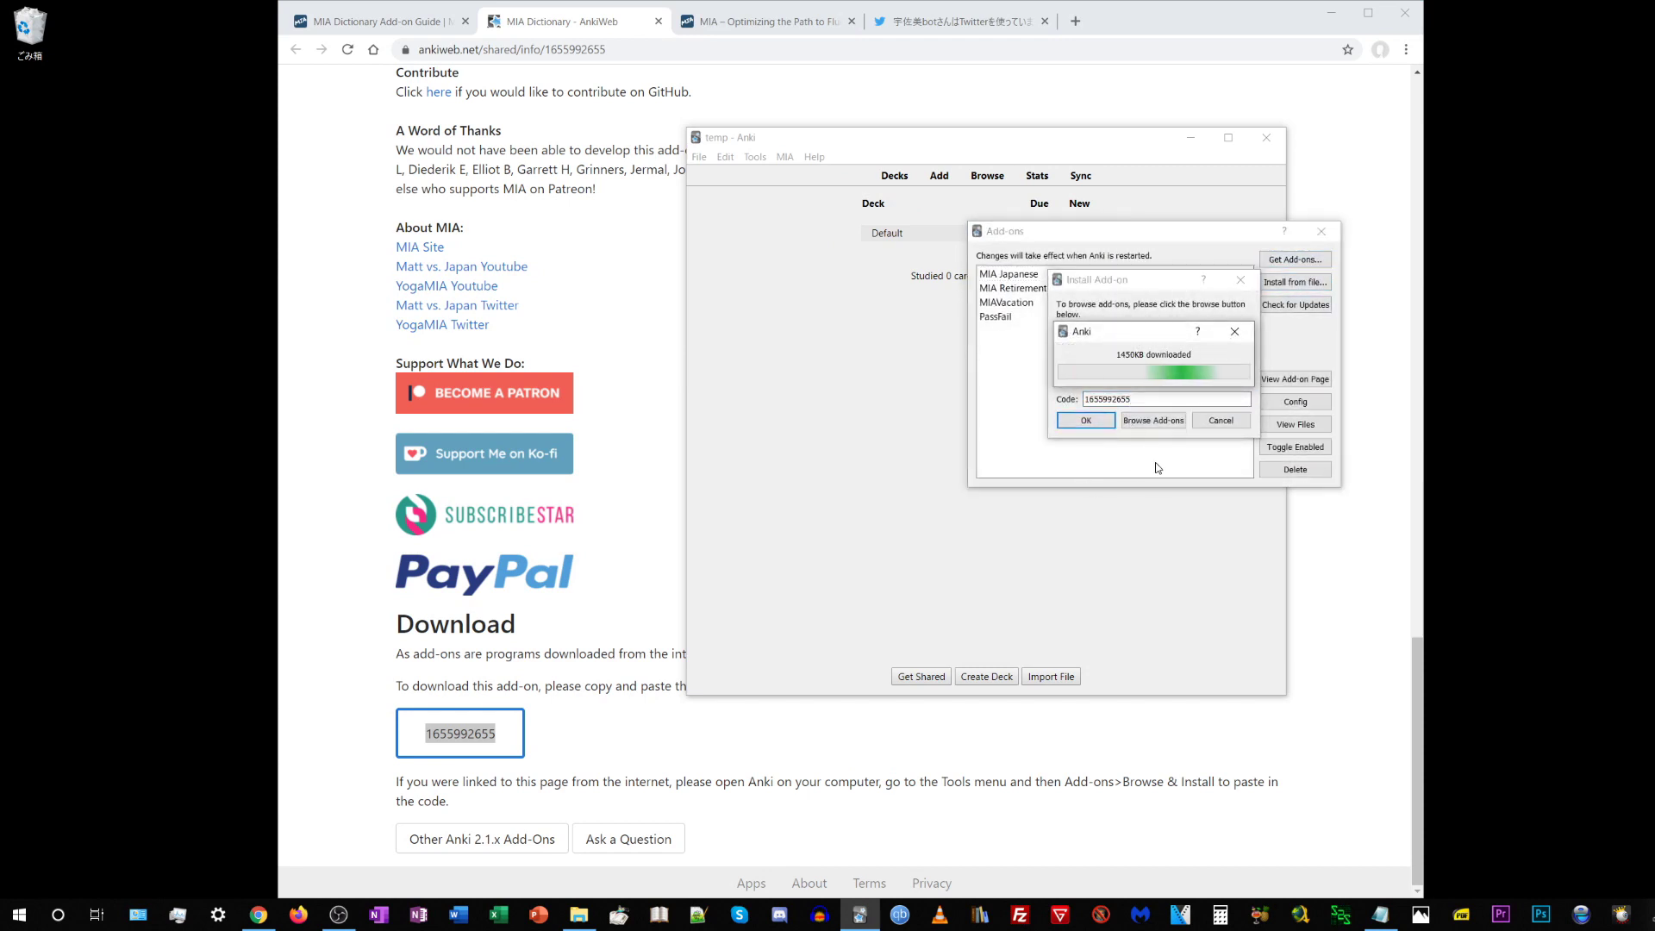
left_click(1320, 228)
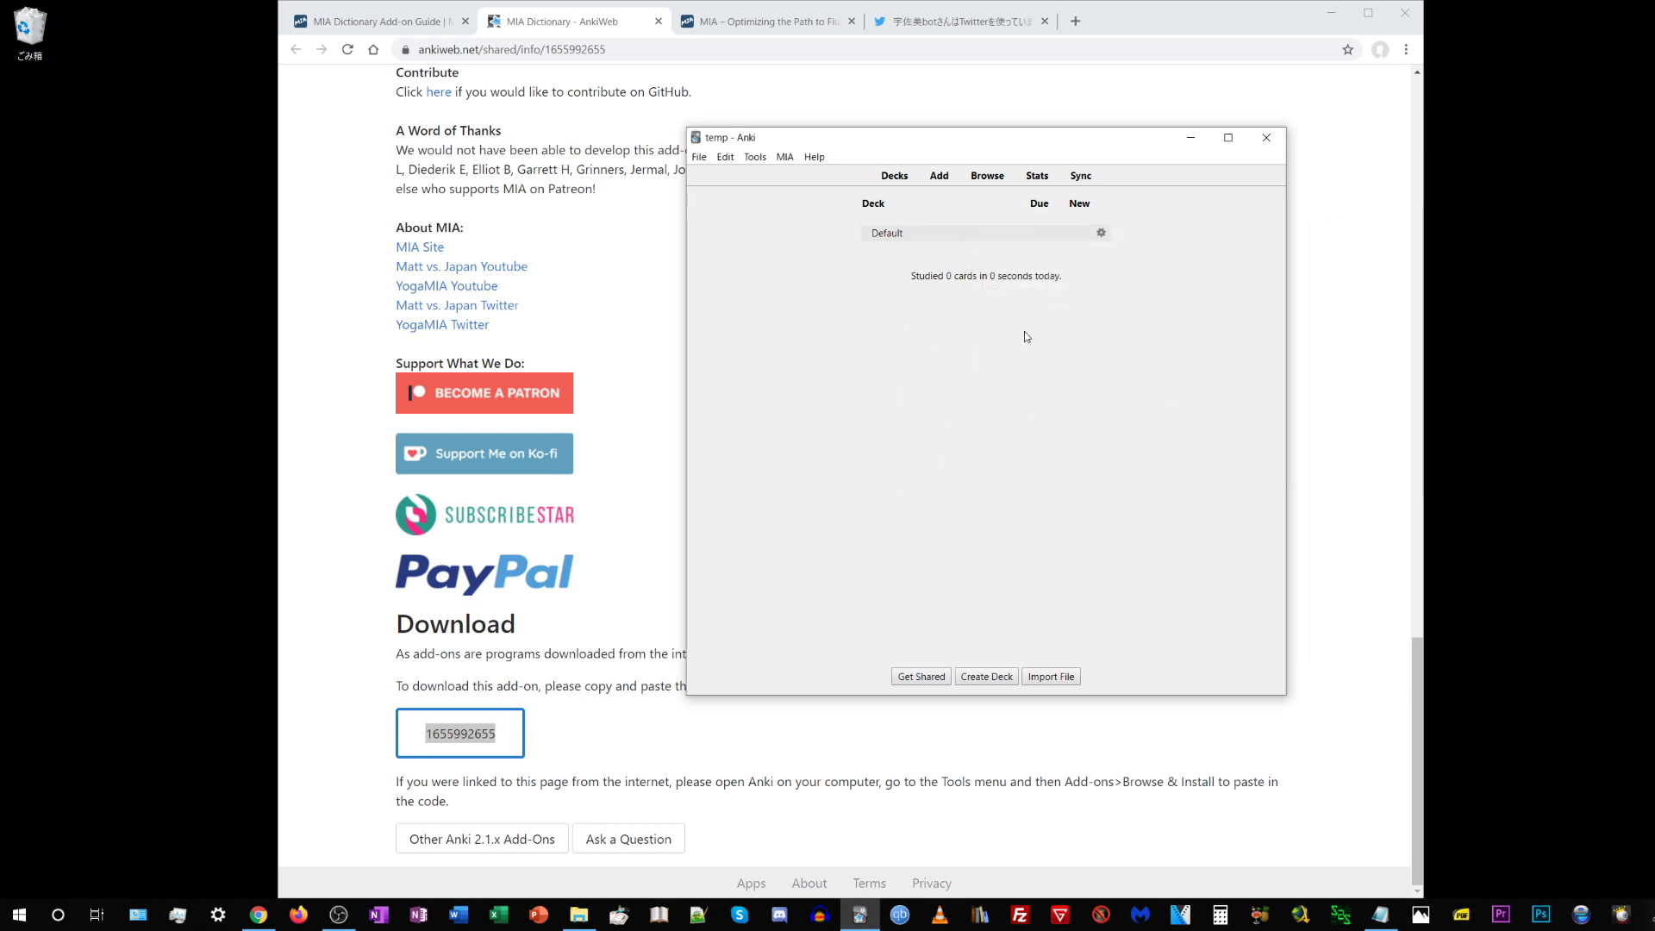
left_click(1267, 137)
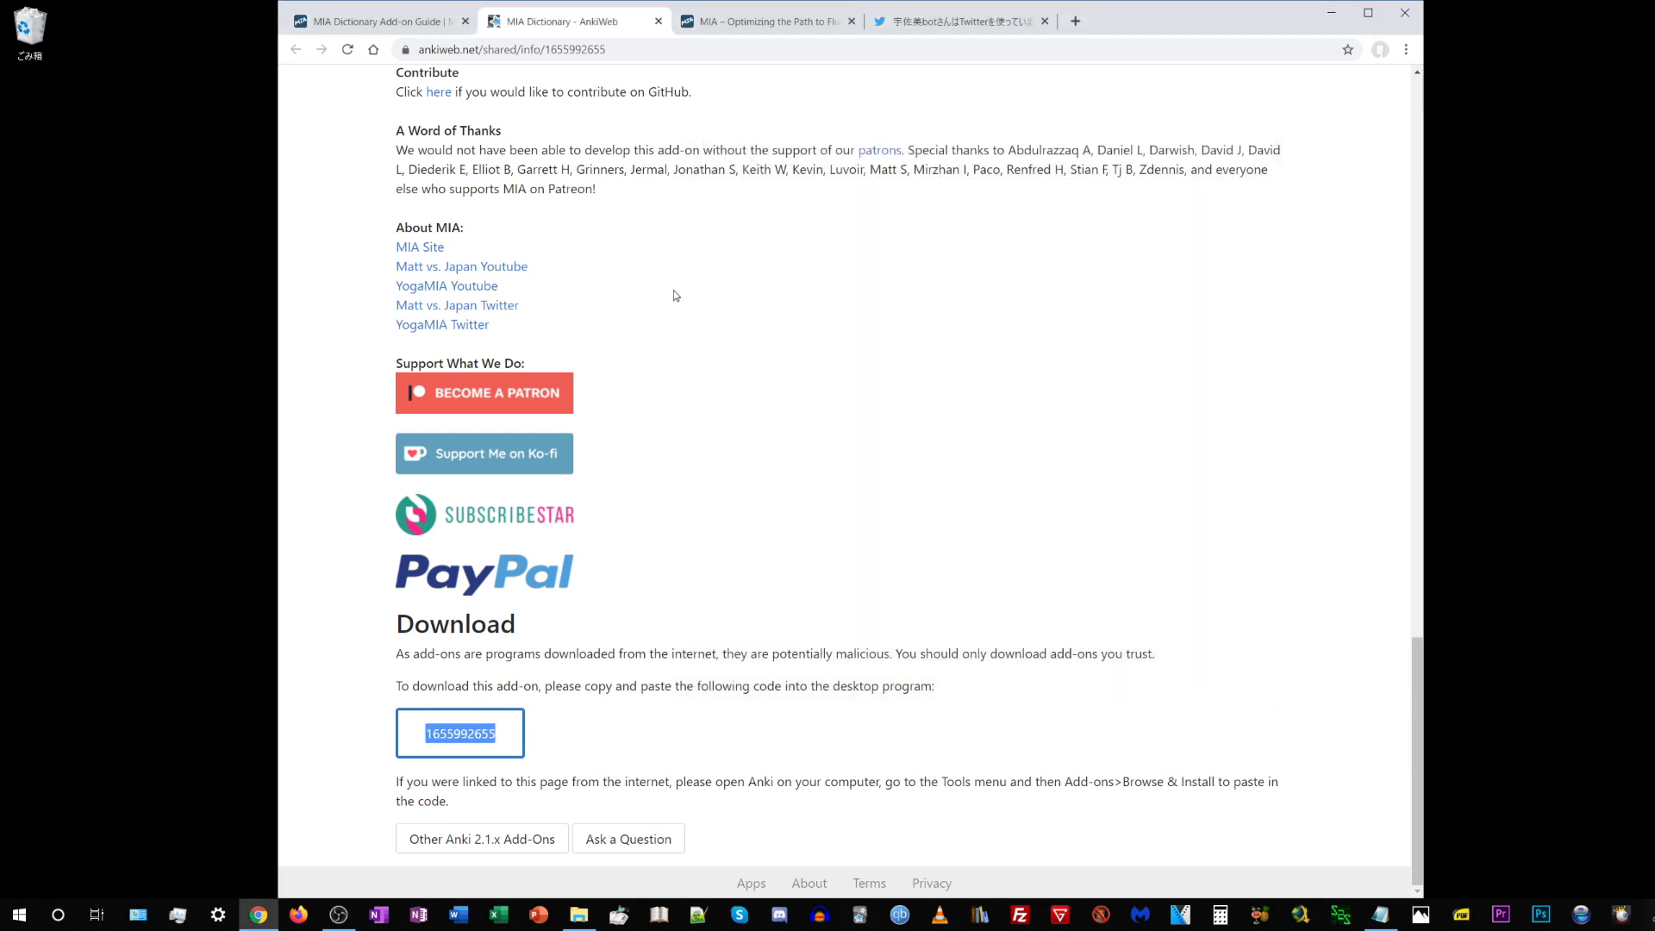
Open the library of compatible dictionaries linked under Supported Dictionaries on the add-on's AnkiWeb page.
scroll(633, 328, "up", 20)
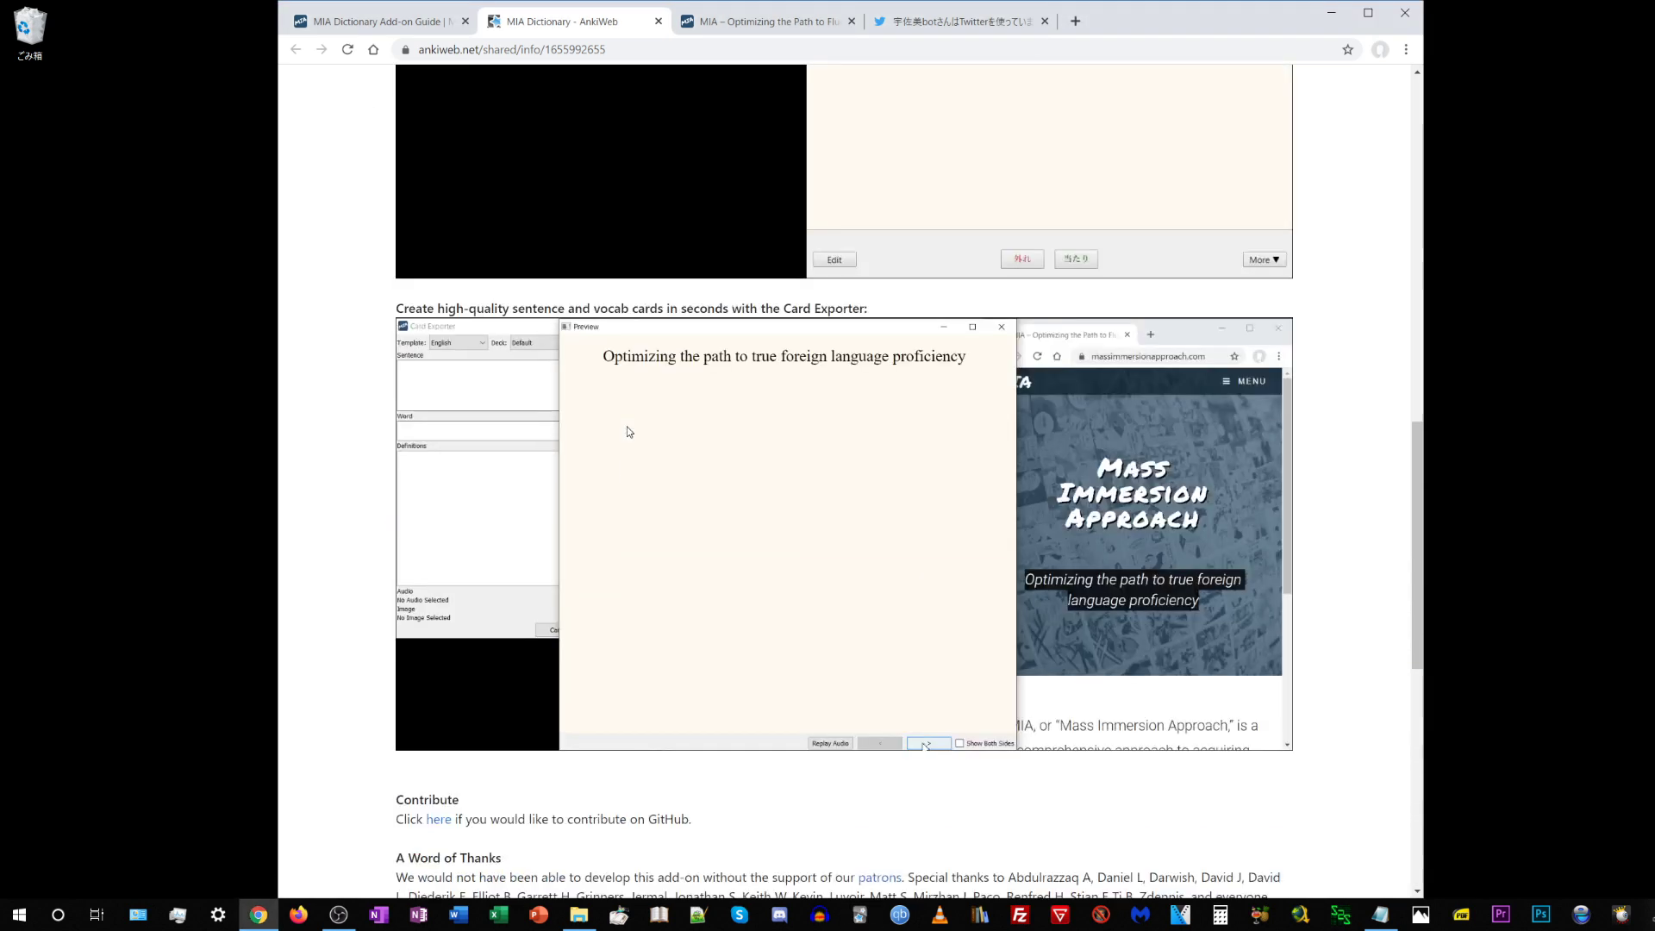
scroll(633, 487, "up", 5)
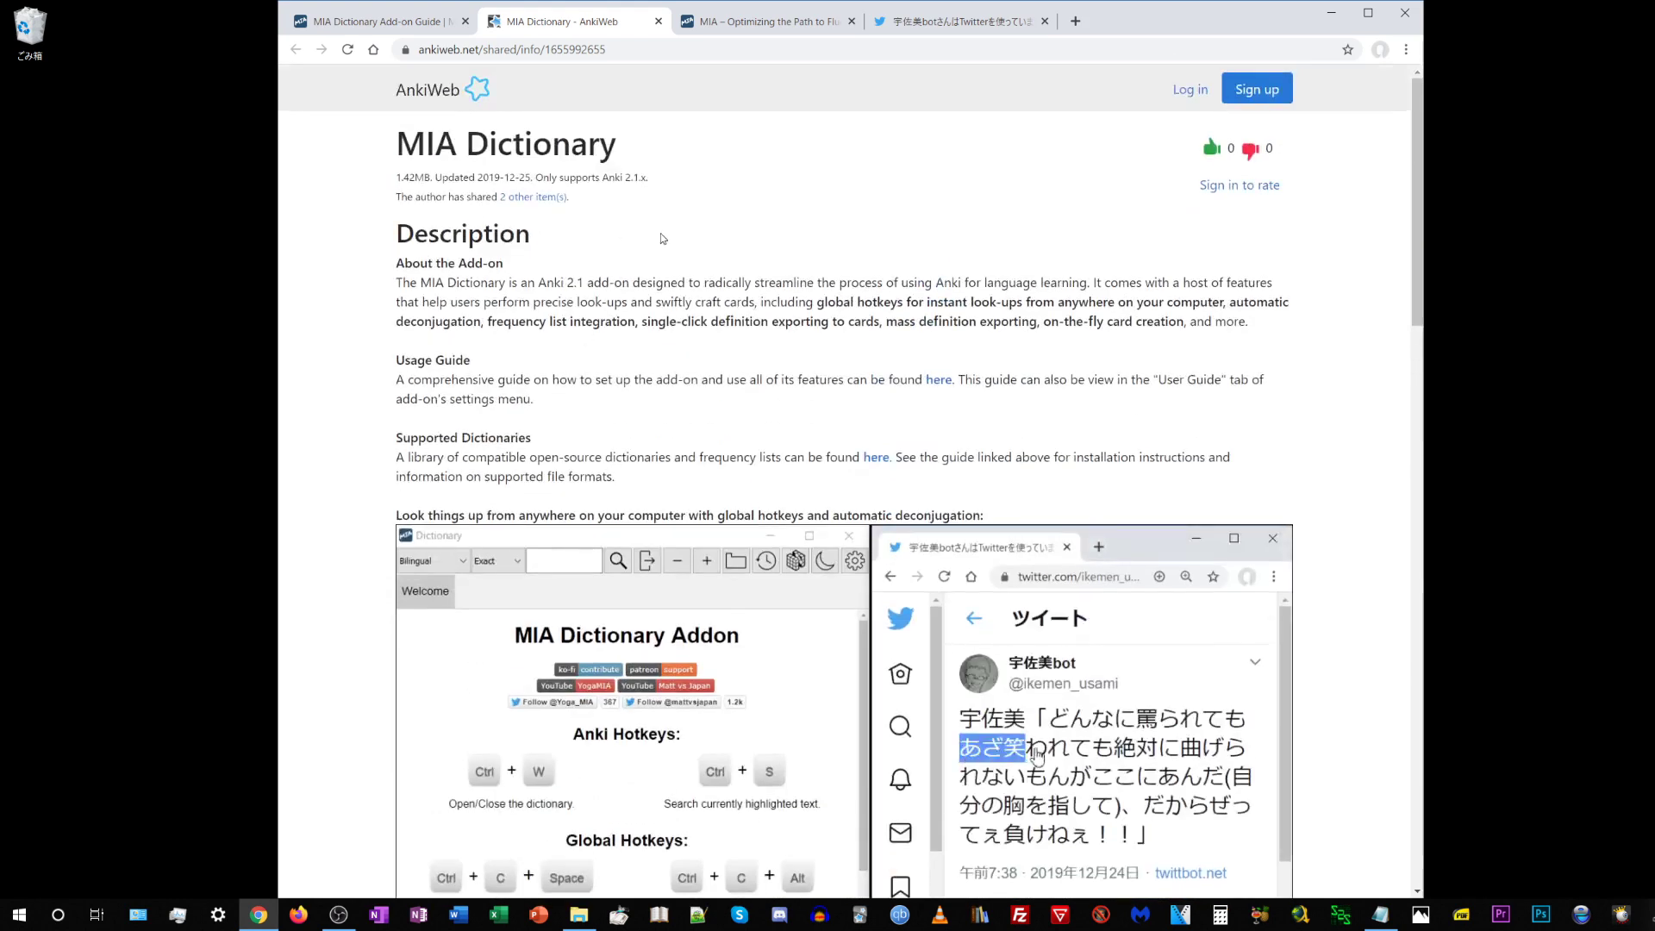
middle_click(876, 458)
left_click(719, 9)
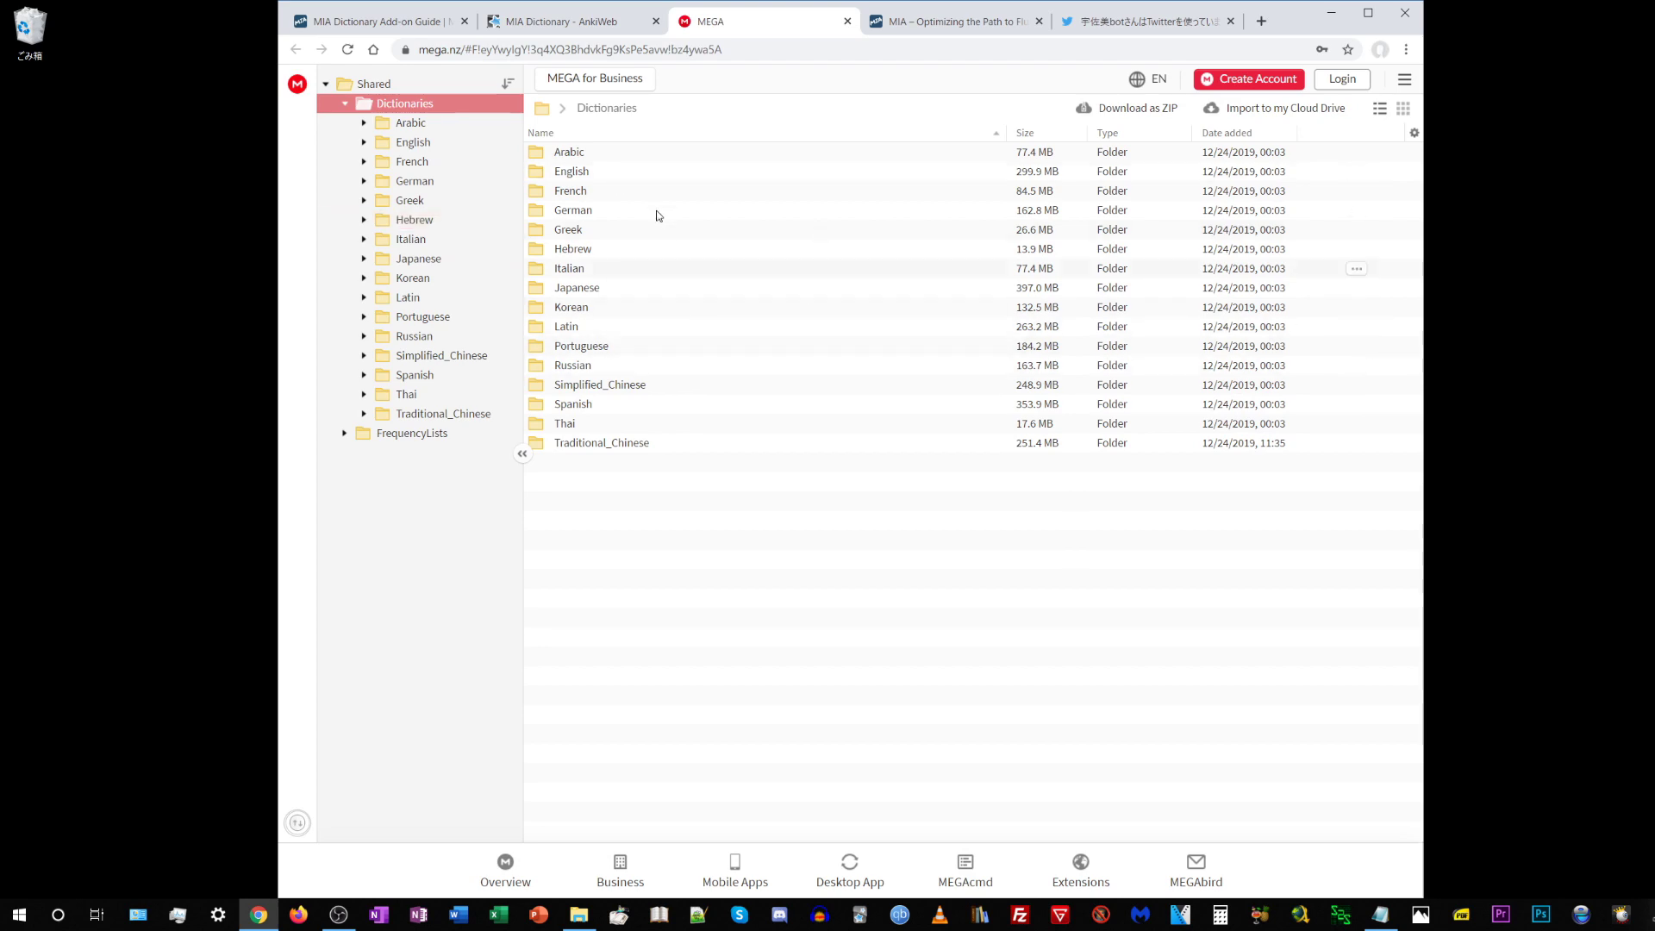
Find the Dictionaries section of the MIA Dictionary guide and highlight the sentence linking to the open-source dictionary library.
left_click(564, 21)
left_click(377, 22)
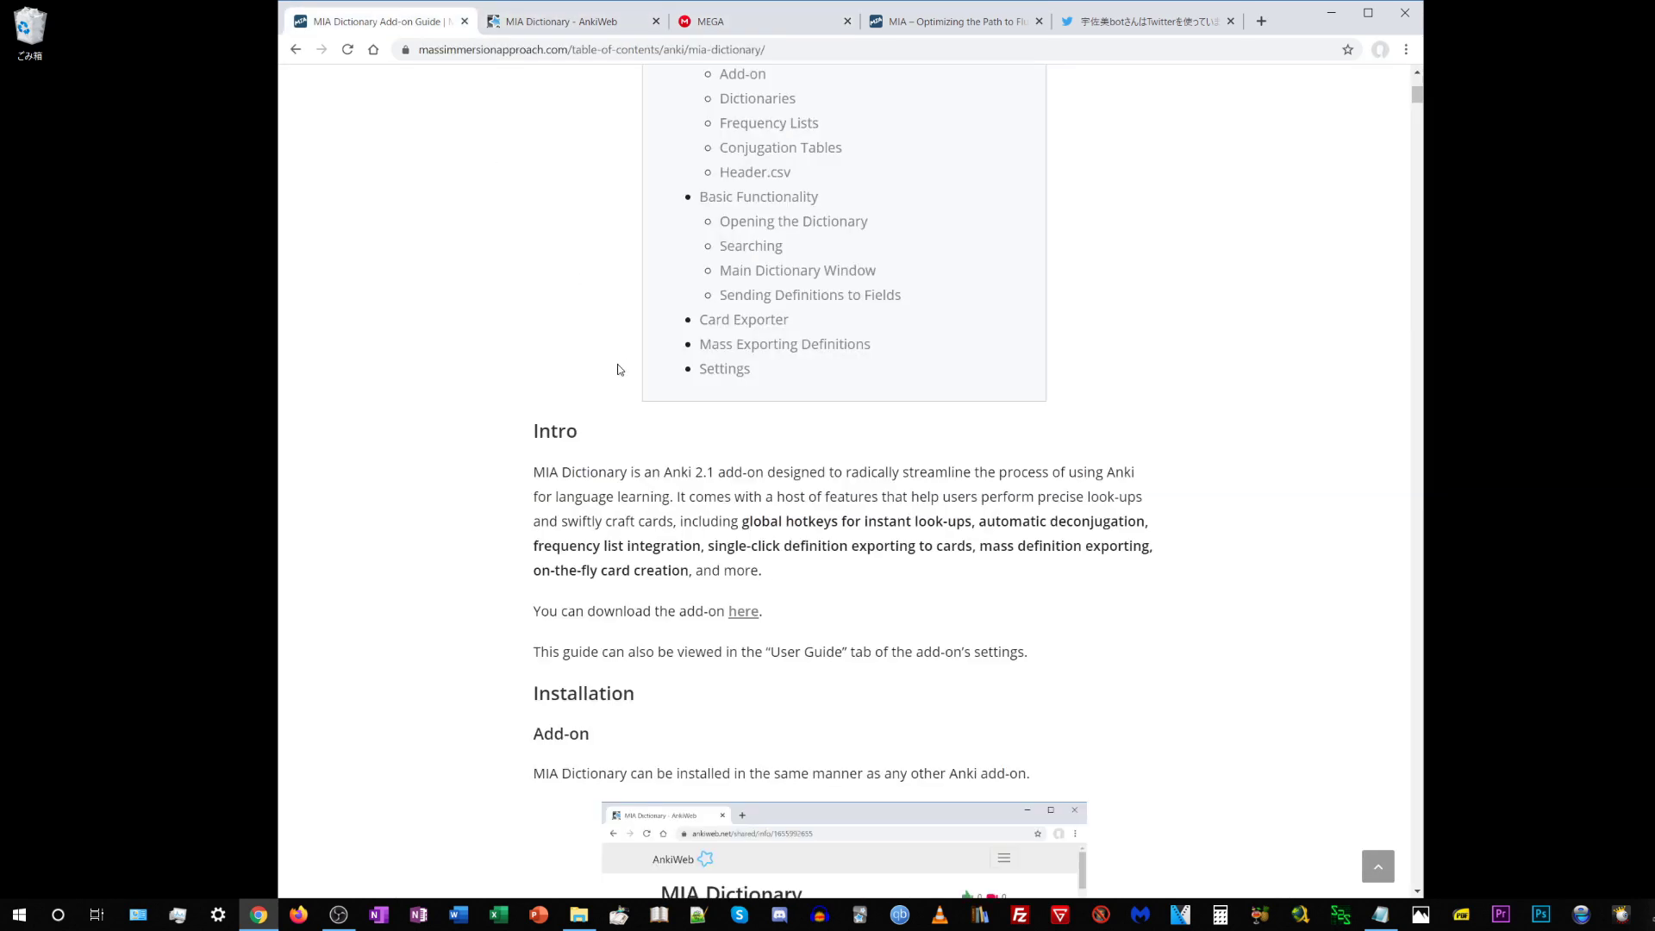
scroll(500, 414, "down", 15)
scroll(504, 416, "down", 4)
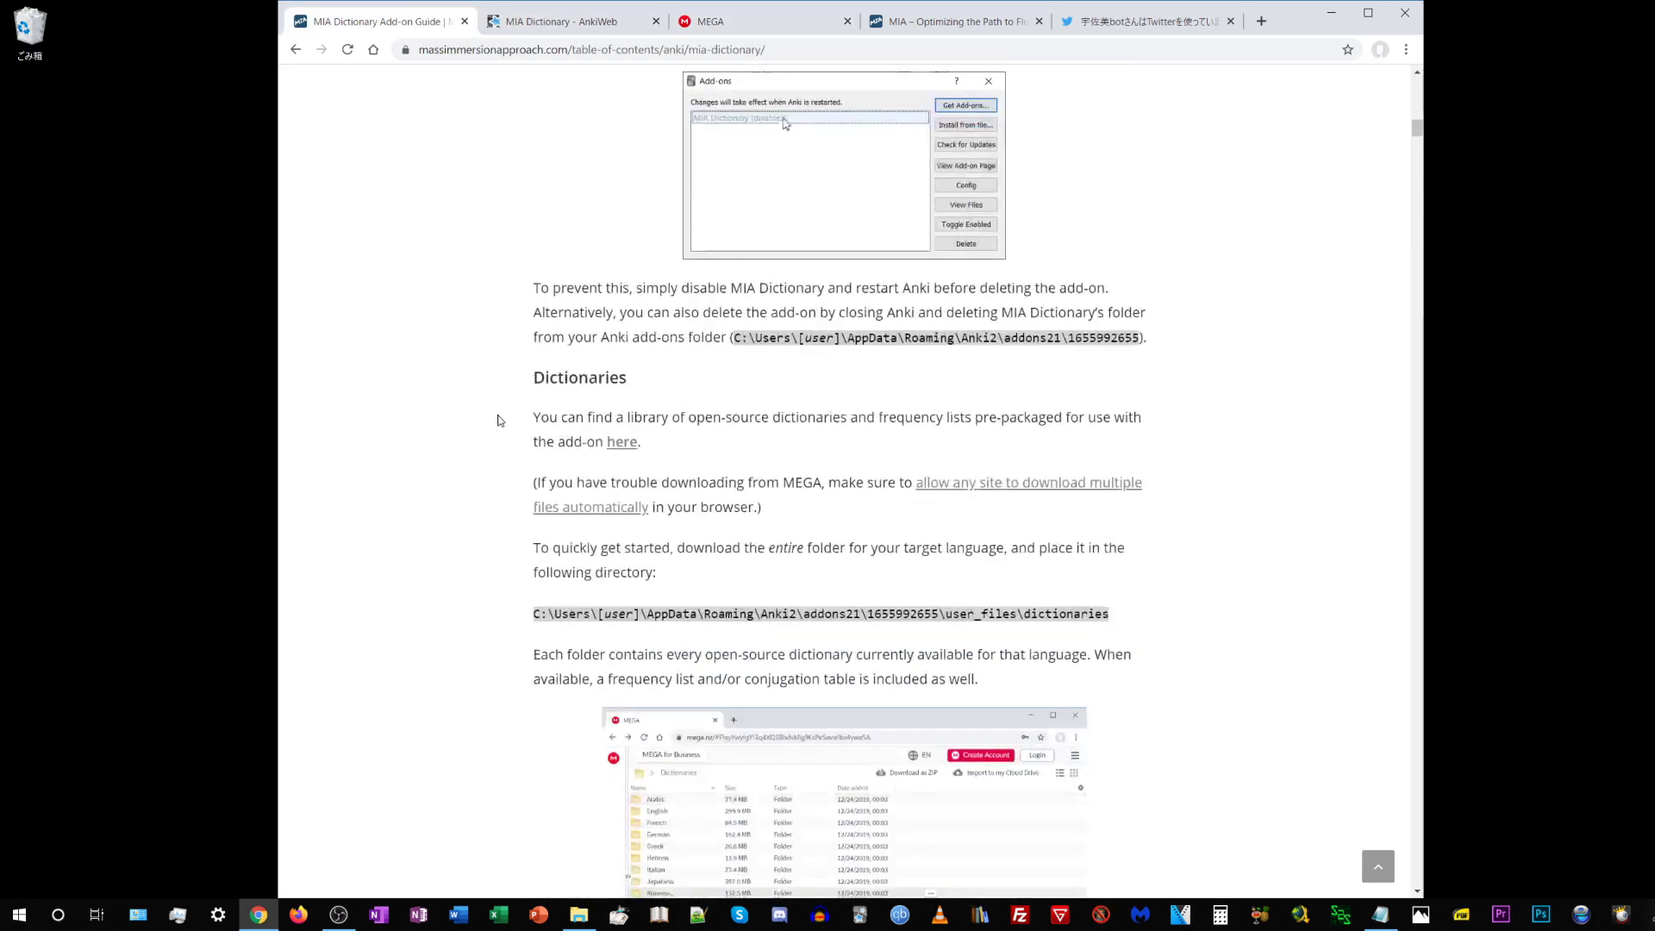
left_click_drag(642, 439, 533, 407)
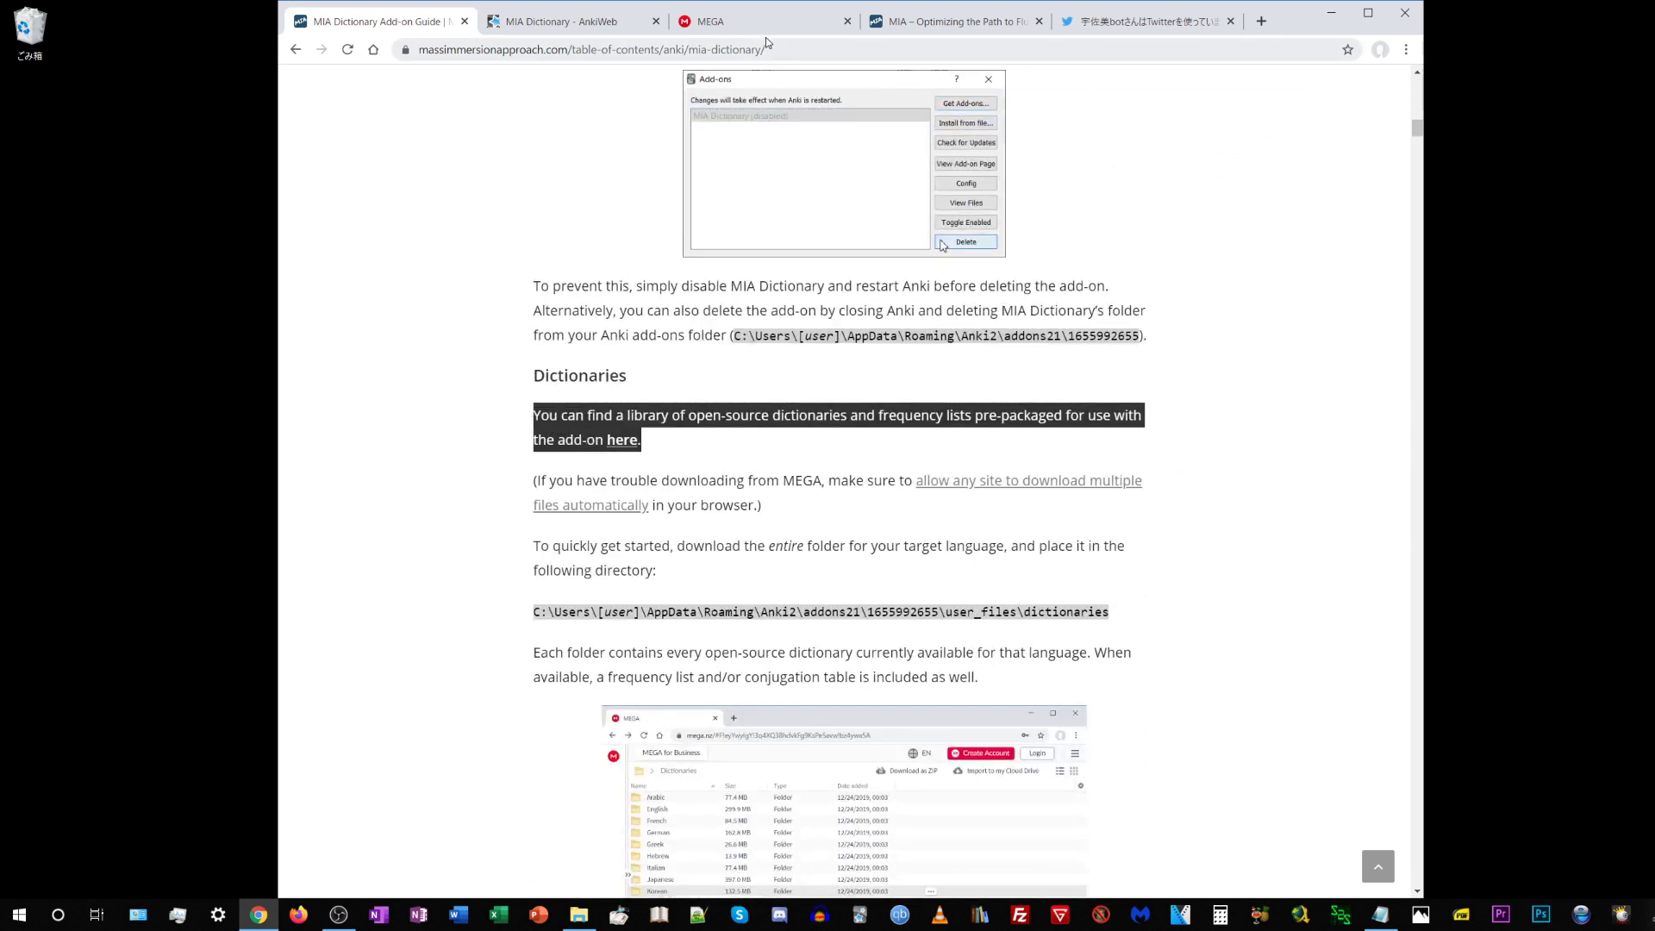
Download the Japanese folder from the MEGA dictionary library as a ZIP.
left_click(711, 20)
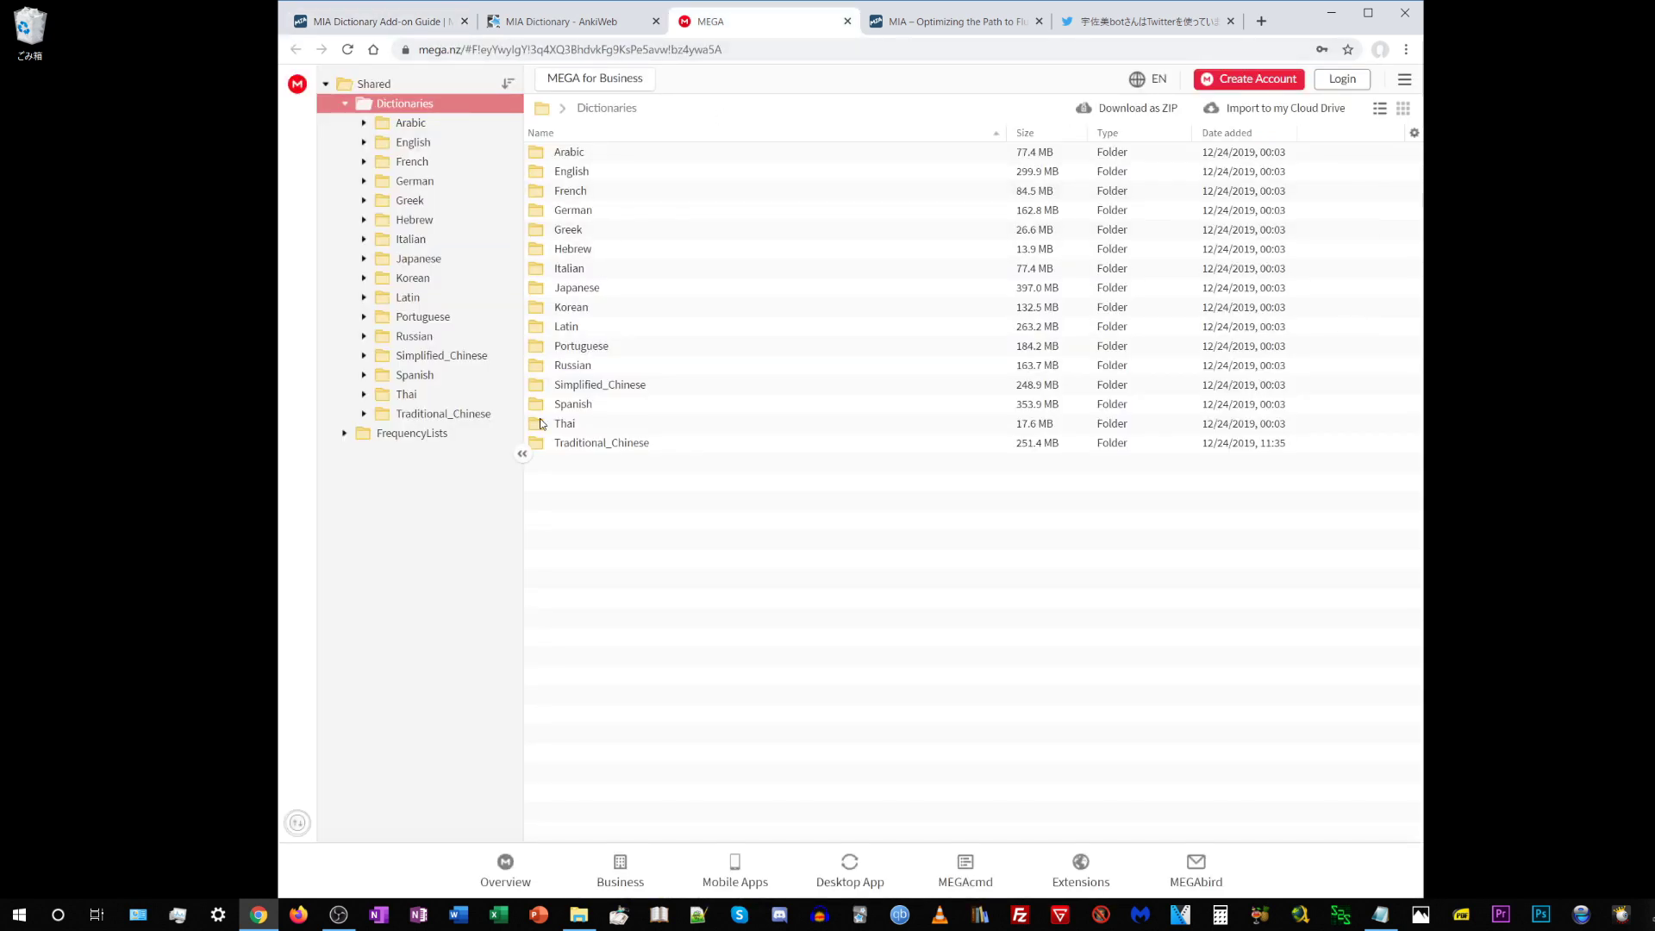
left_click(586, 151)
left_click(613, 210)
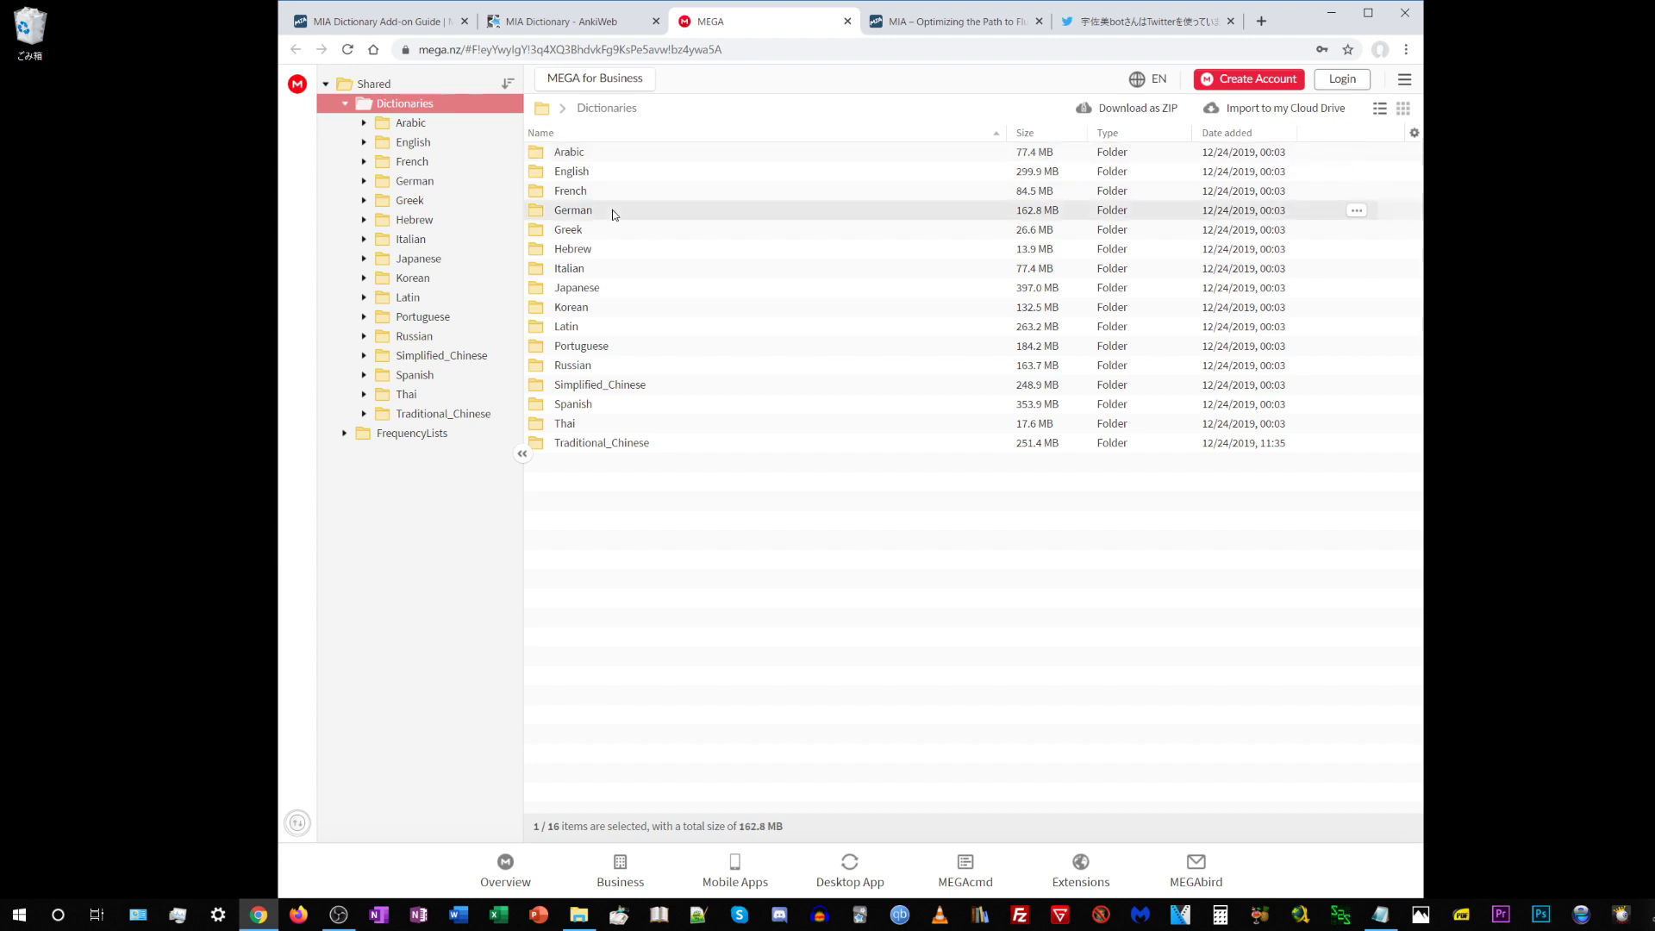
left_click(611, 290)
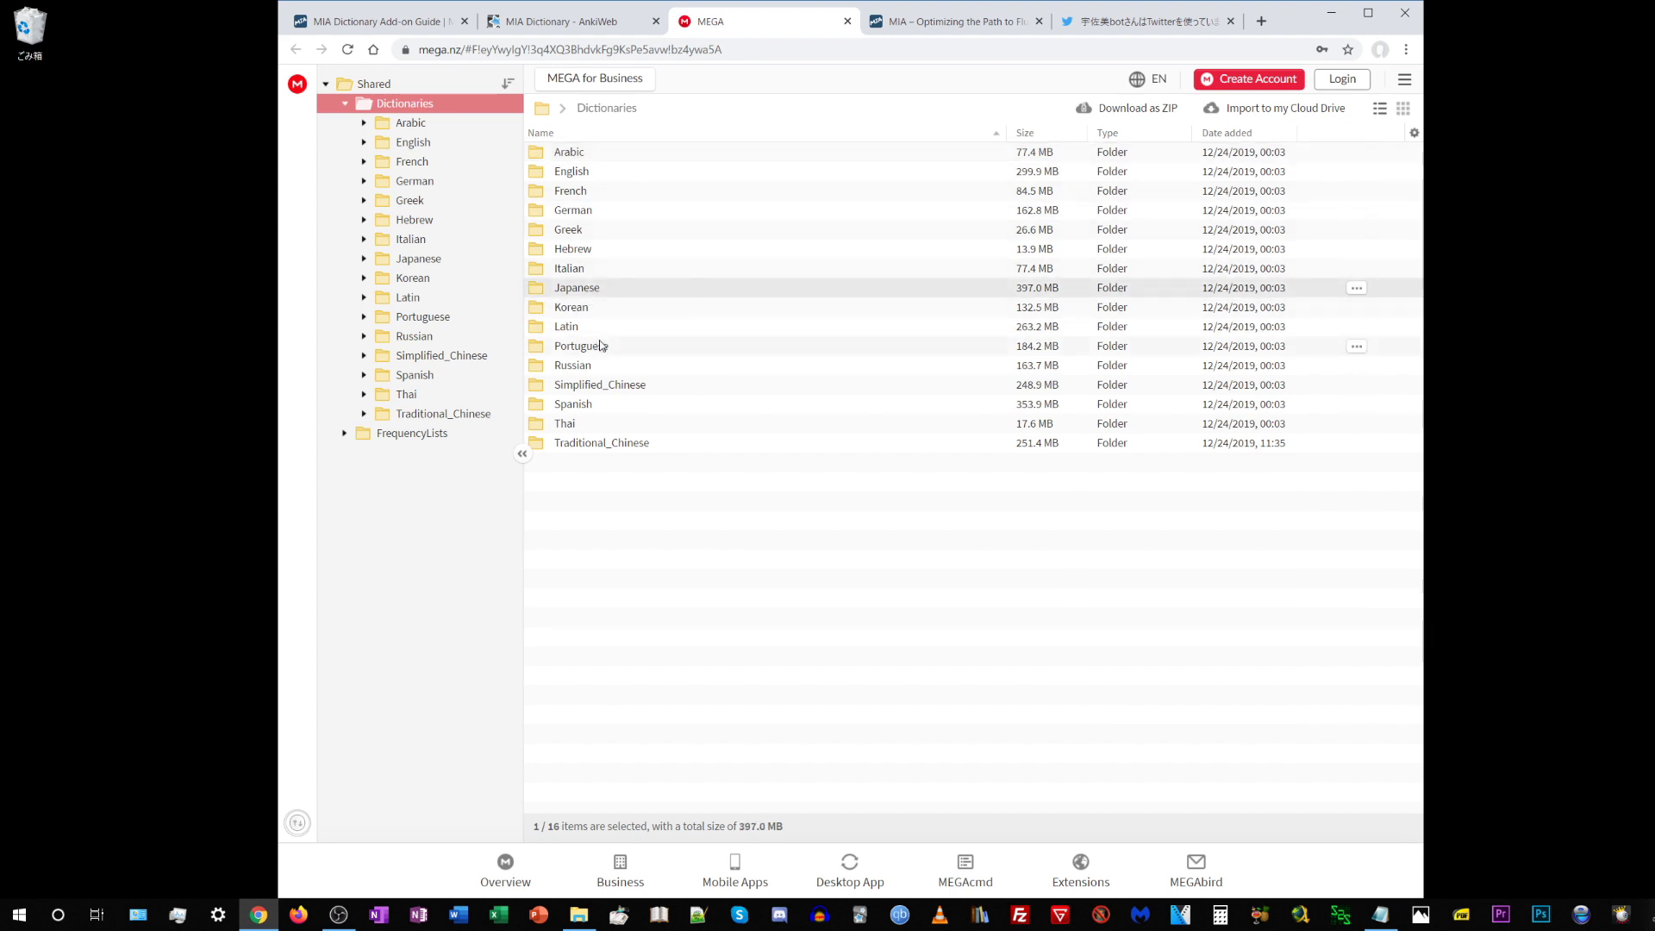
right_click(587, 288)
mouse_move(701, 388)
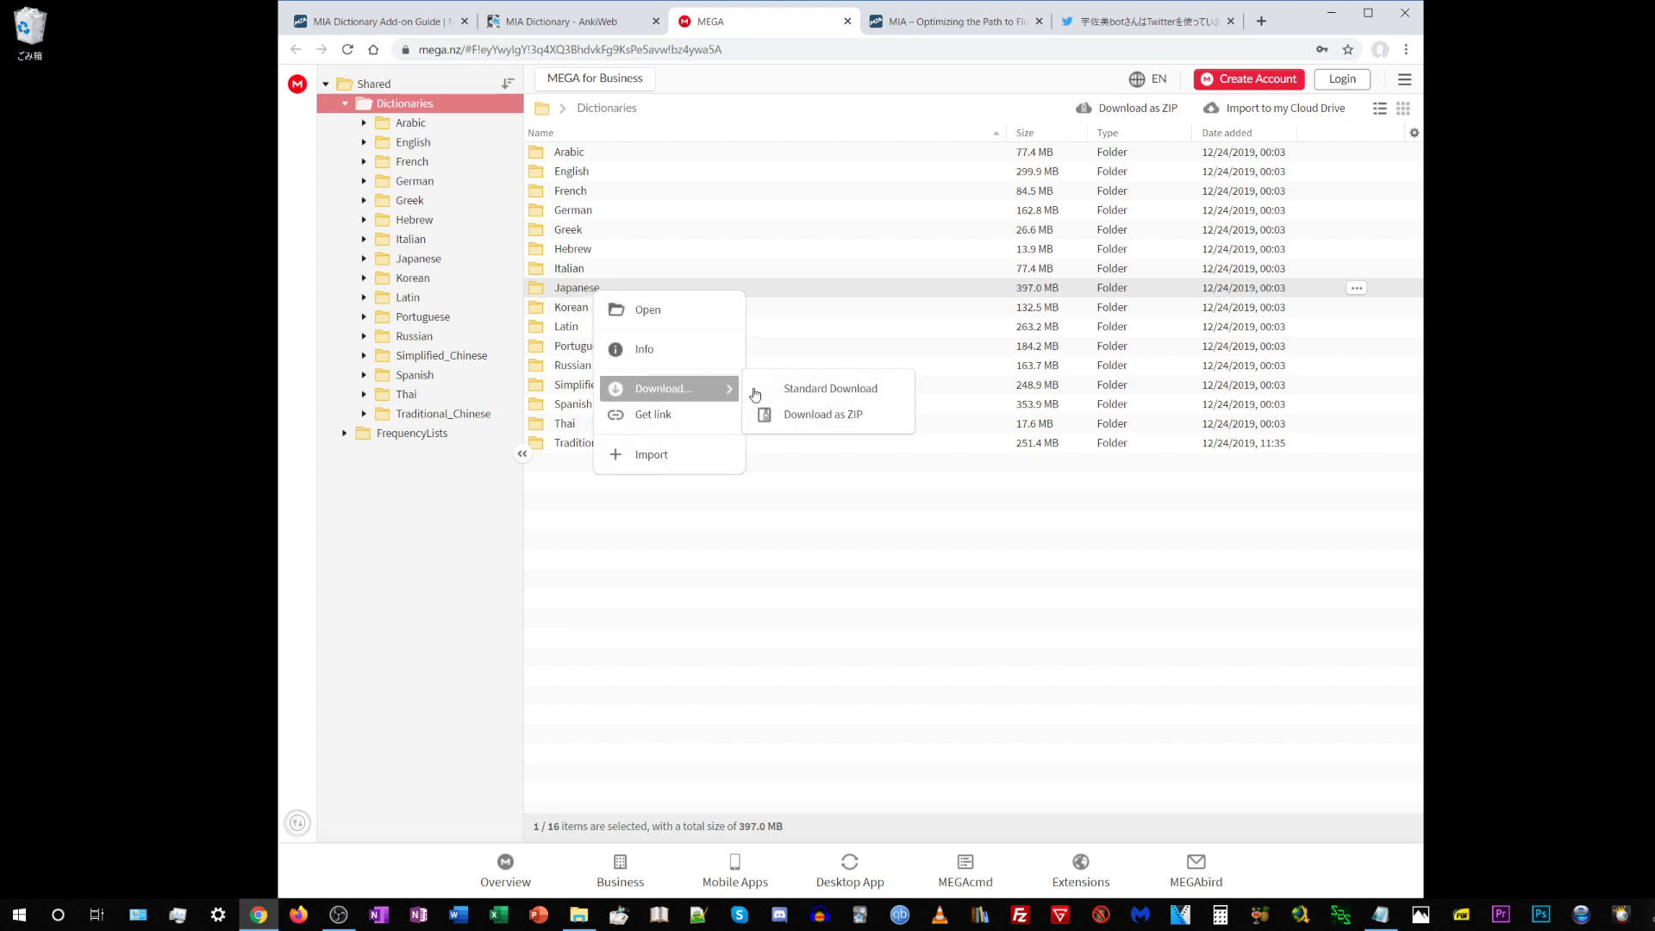
left_click(790, 414)
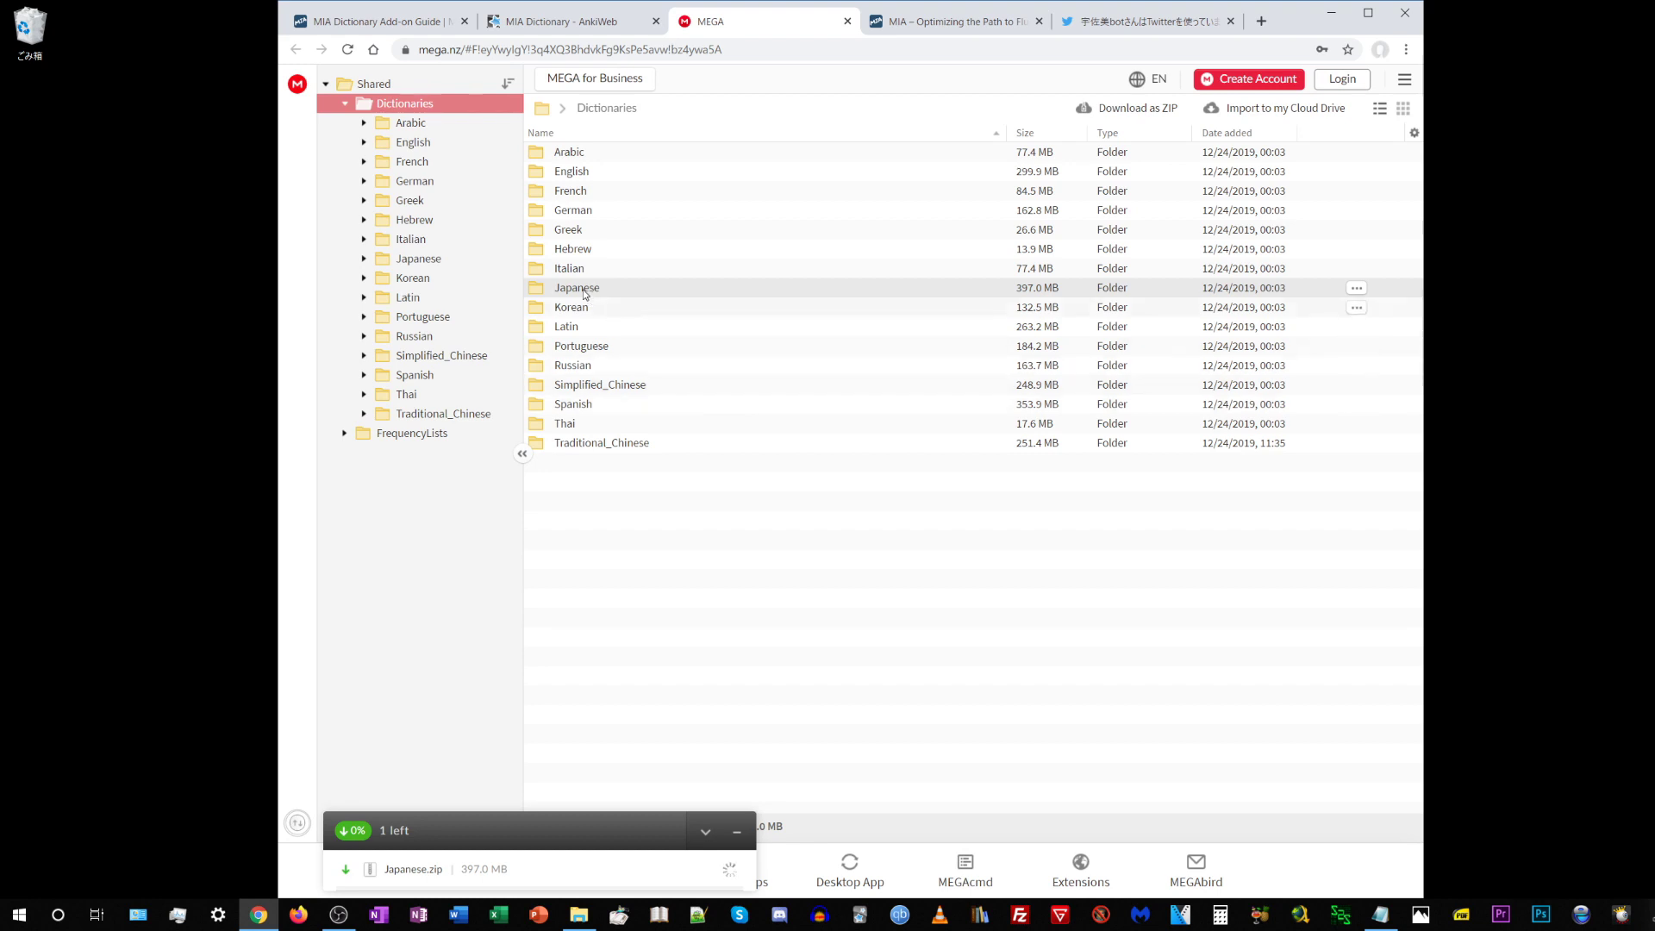
Download the English folder from the dictionary library as a ZIP and close the MEGA page.
right_click(577, 172)
mouse_move(673, 273)
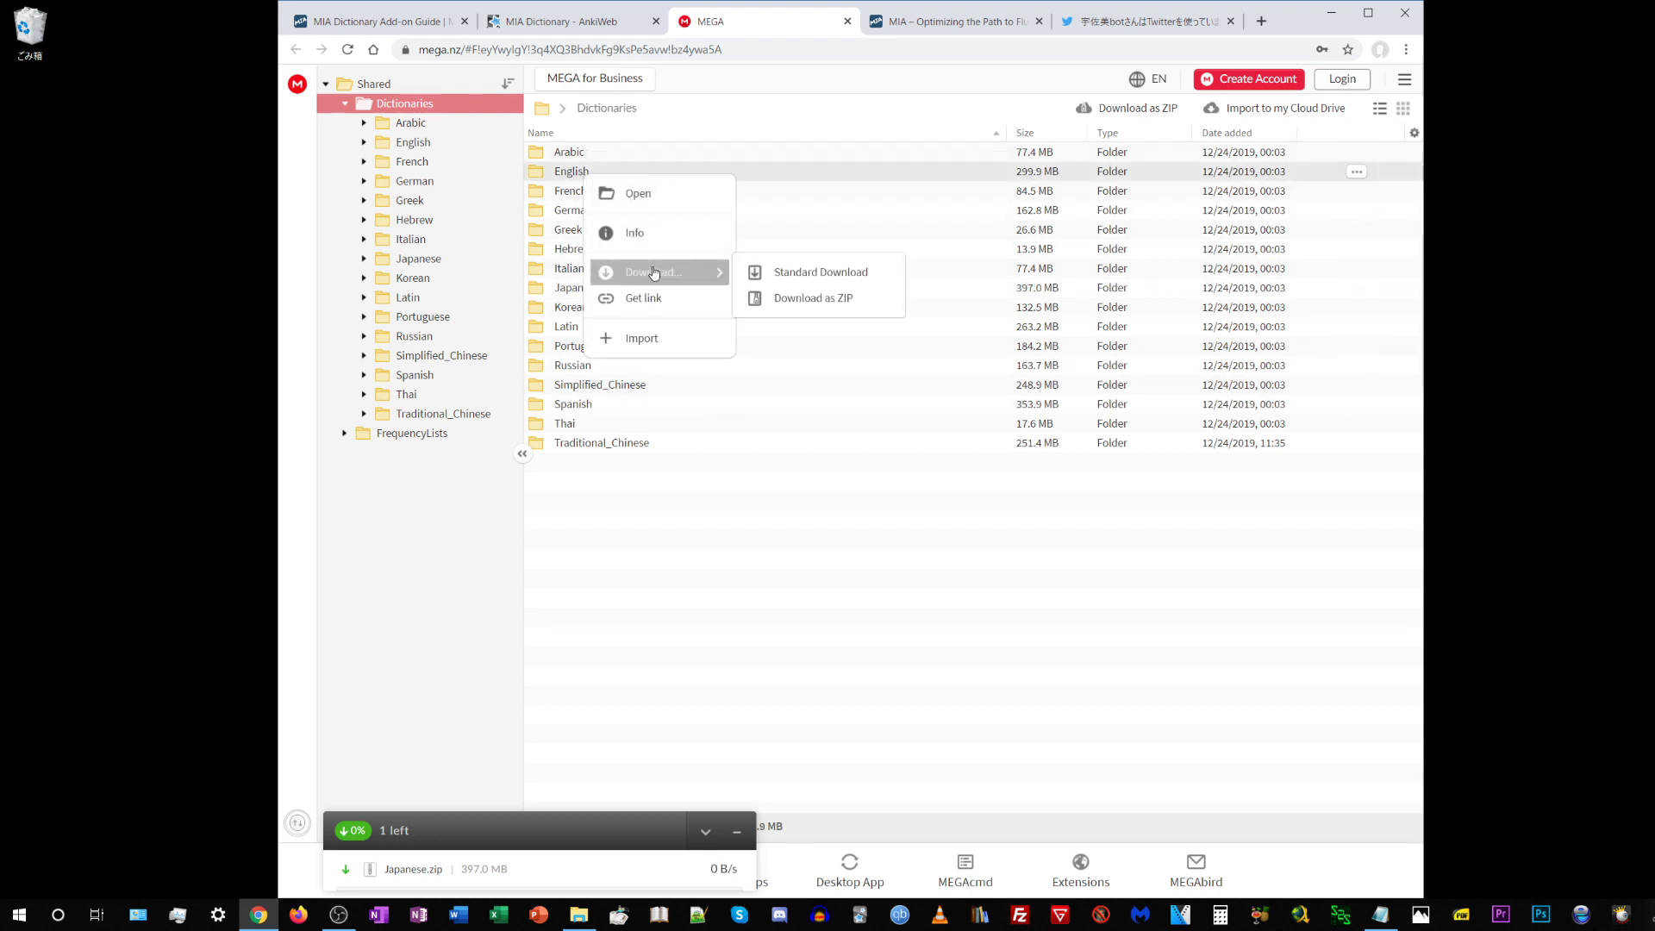
left_click(802, 296)
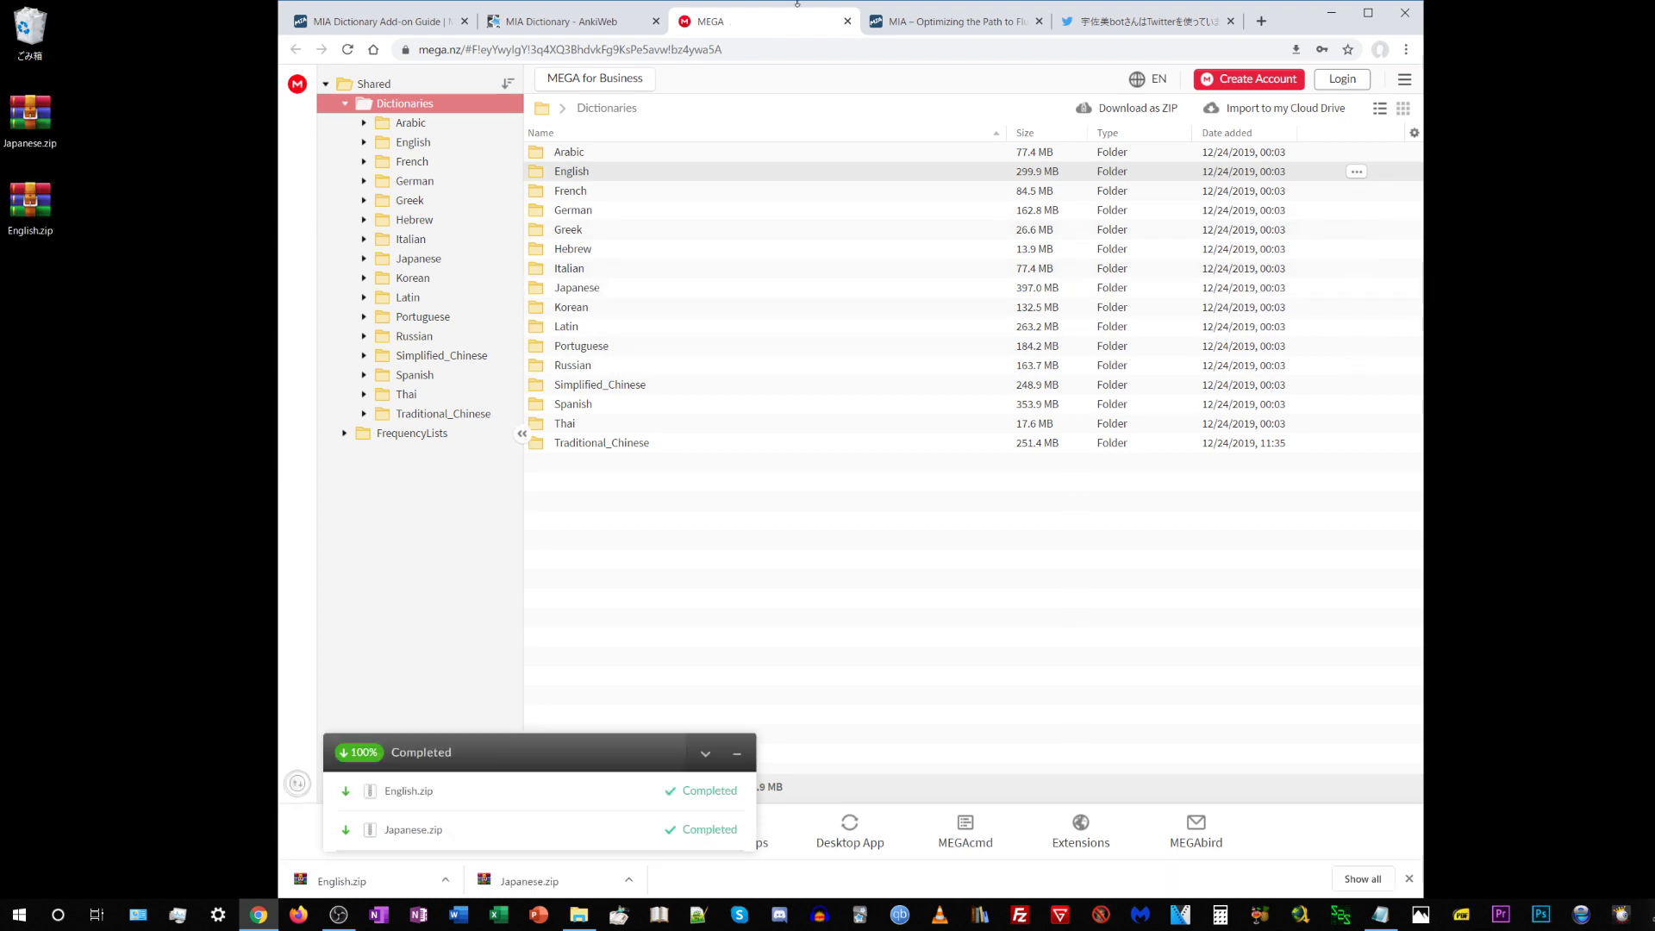
left_click(847, 20)
Minimize the browser and go to the AppData Roaming folder in File Explorer using the %appdata% path.
left_click(1331, 13)
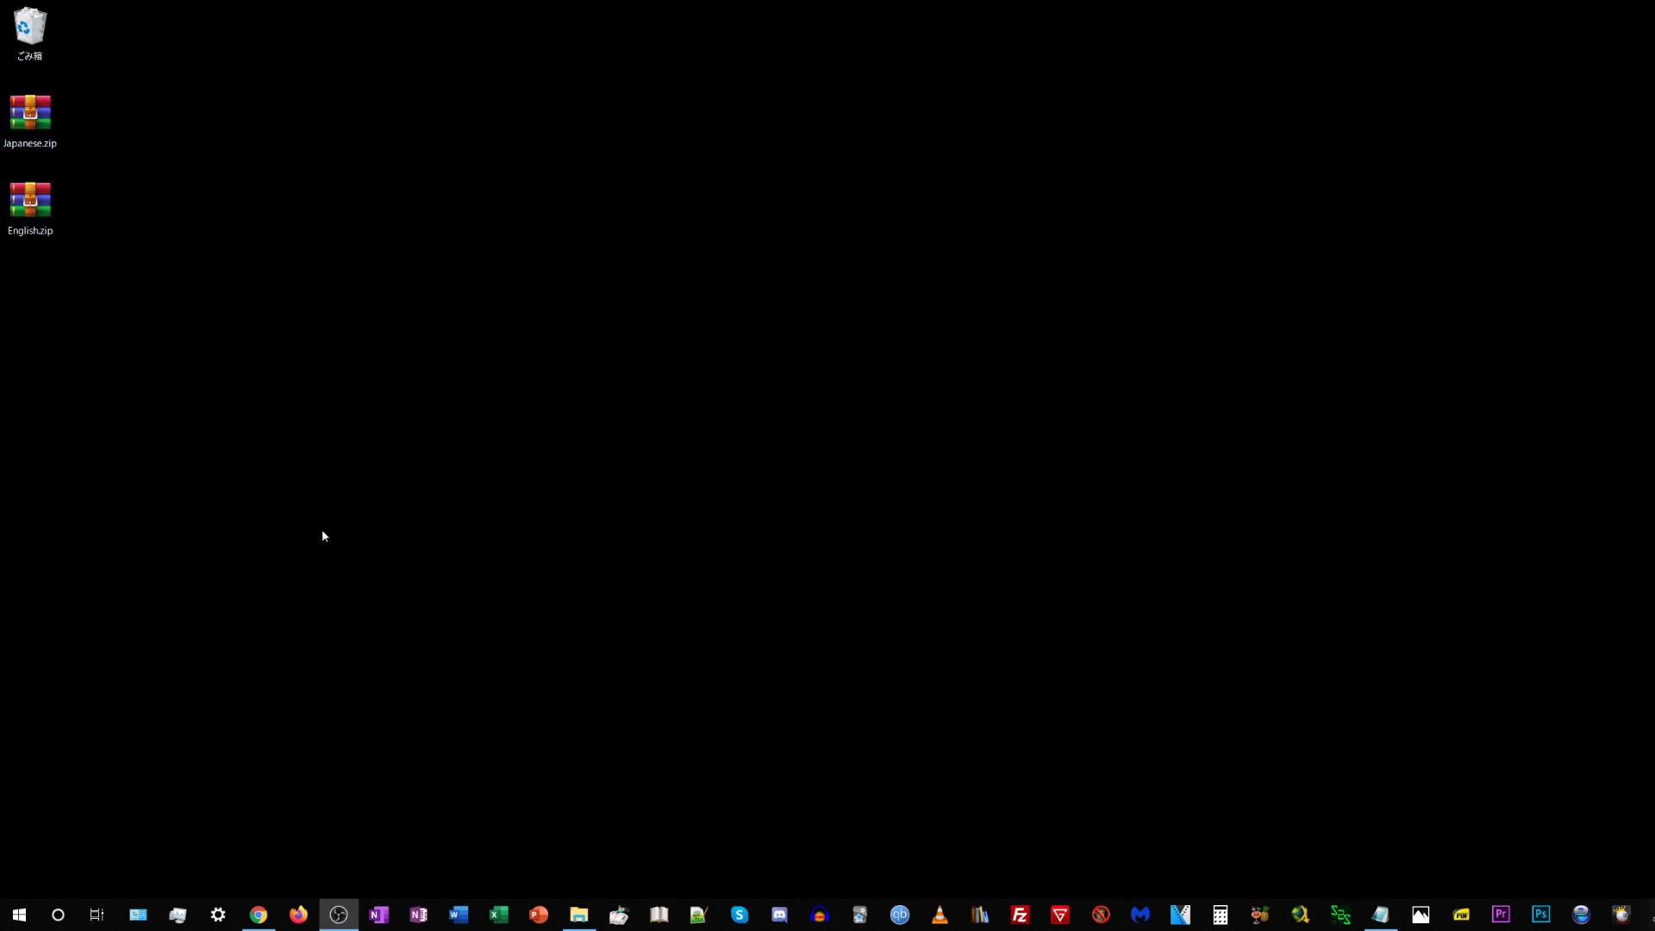
left_click(579, 914)
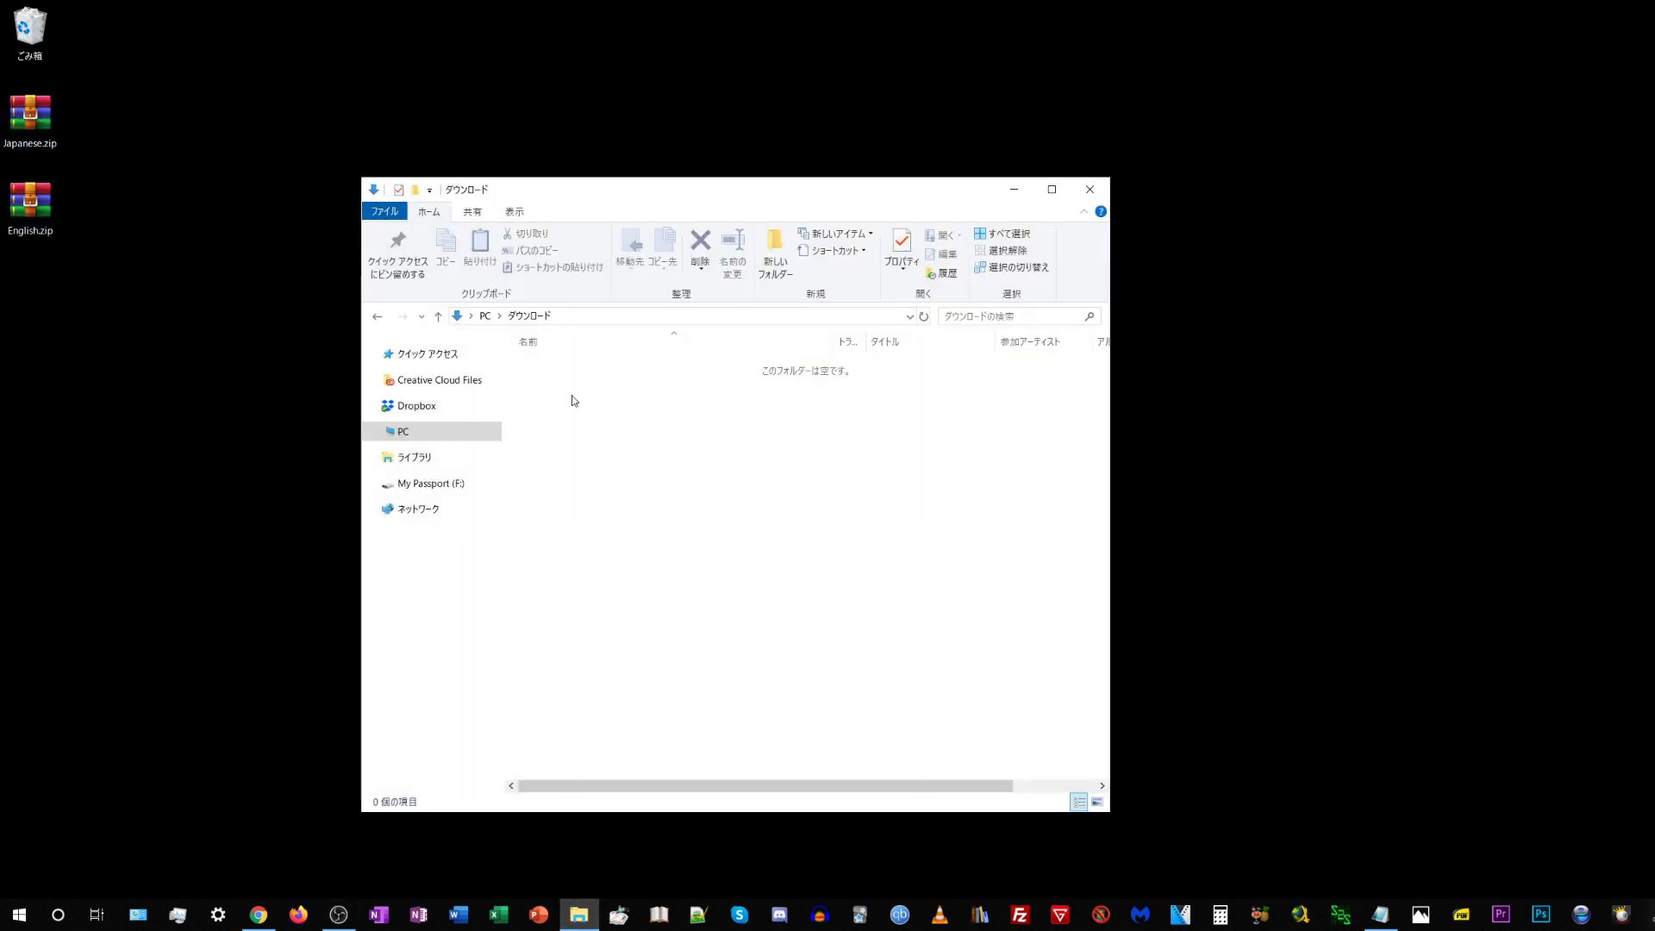
left_click(607, 319)
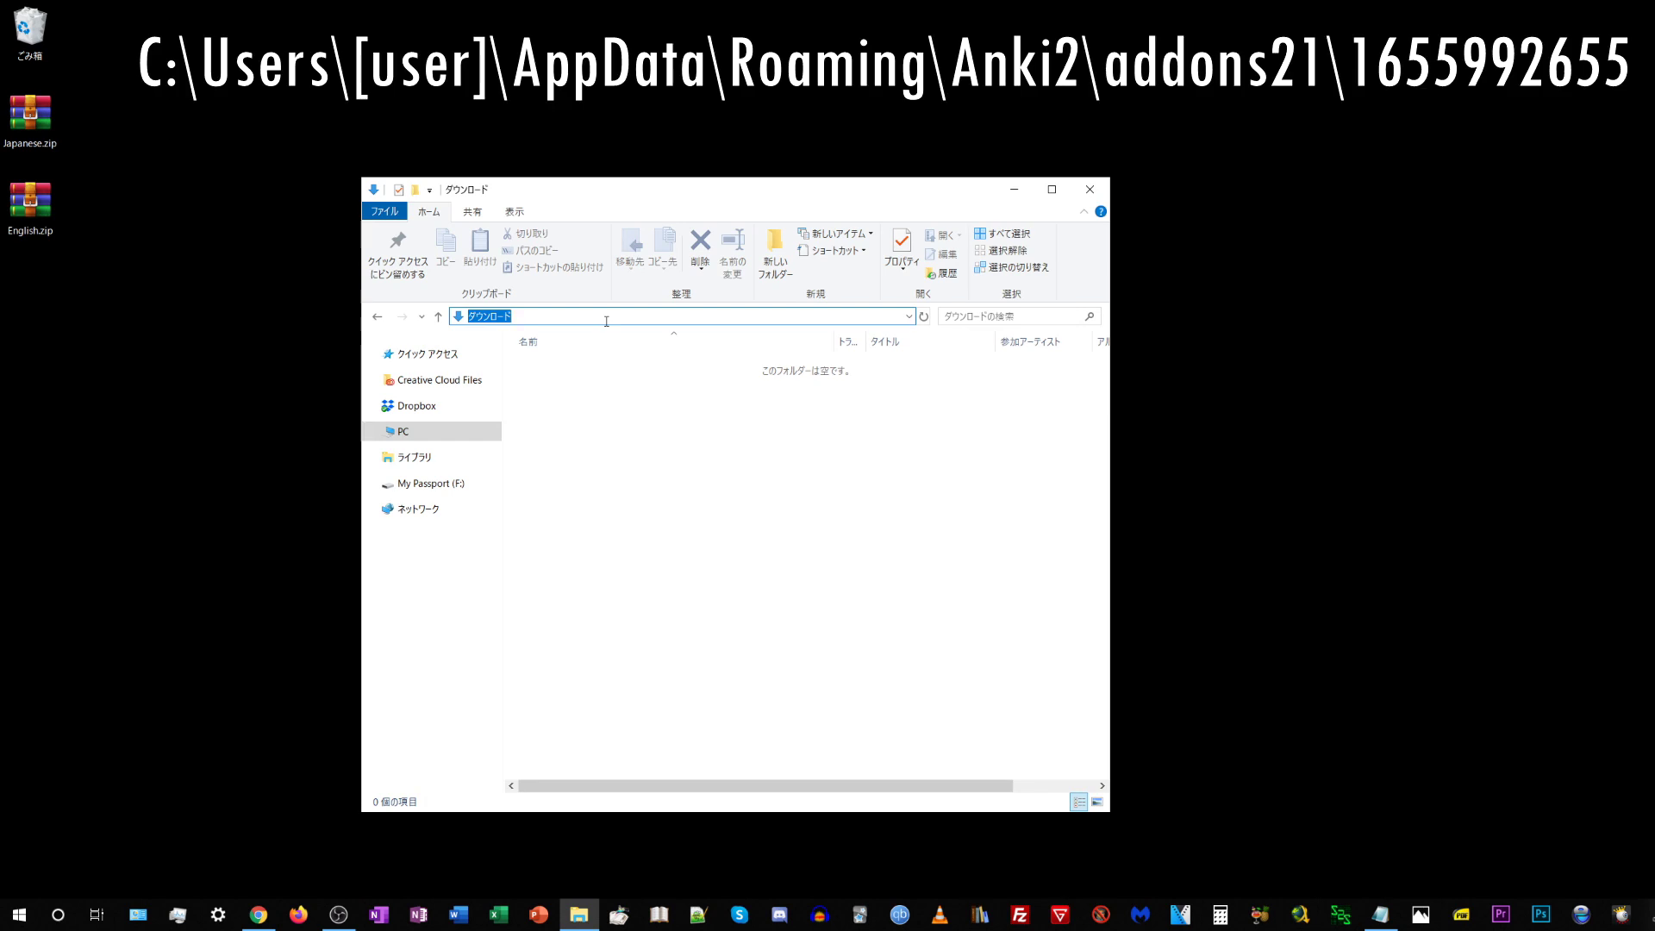
type("%appdata")
key("Return")
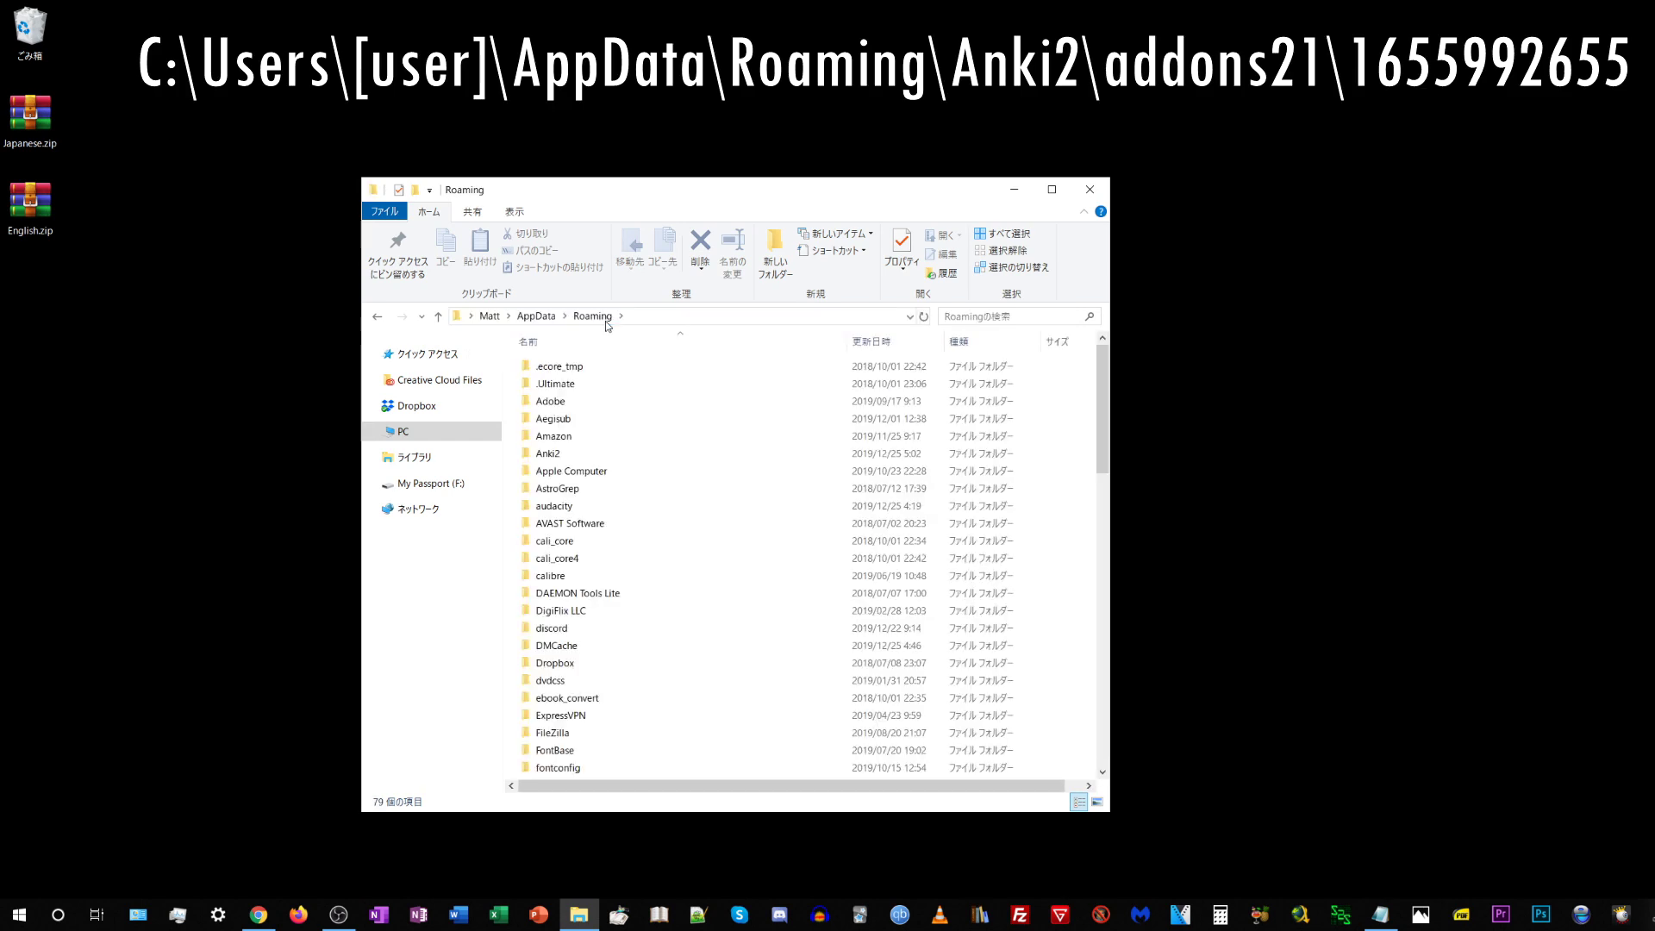
left_click(560, 455)
double_click(560, 455)
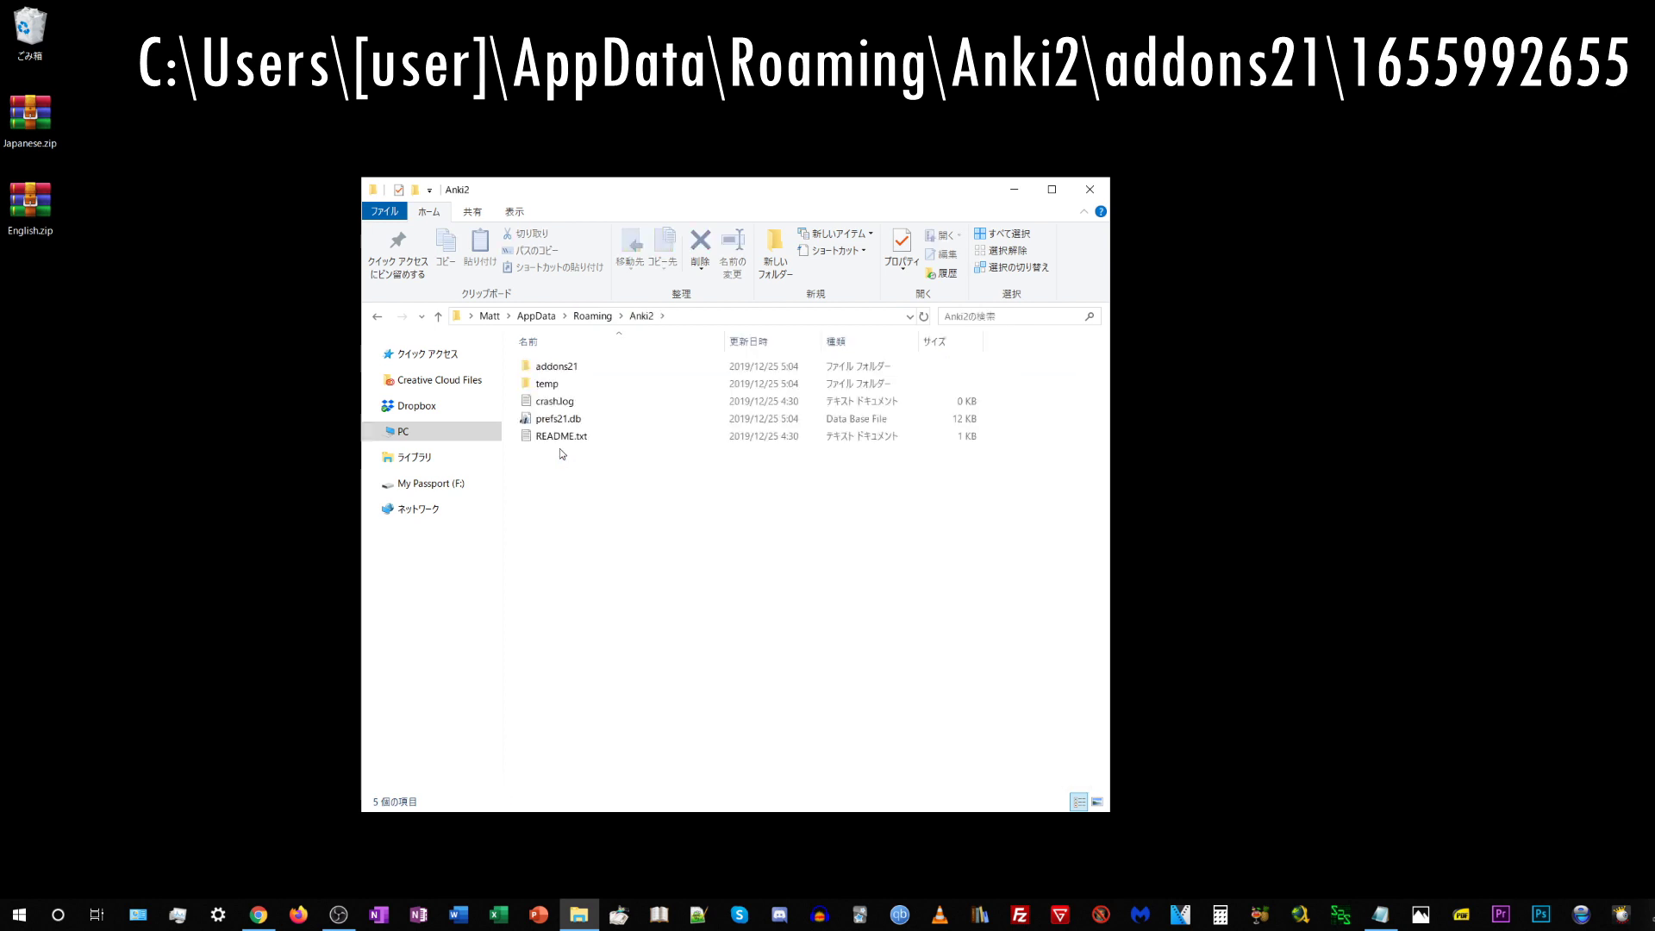
left_click(569, 370)
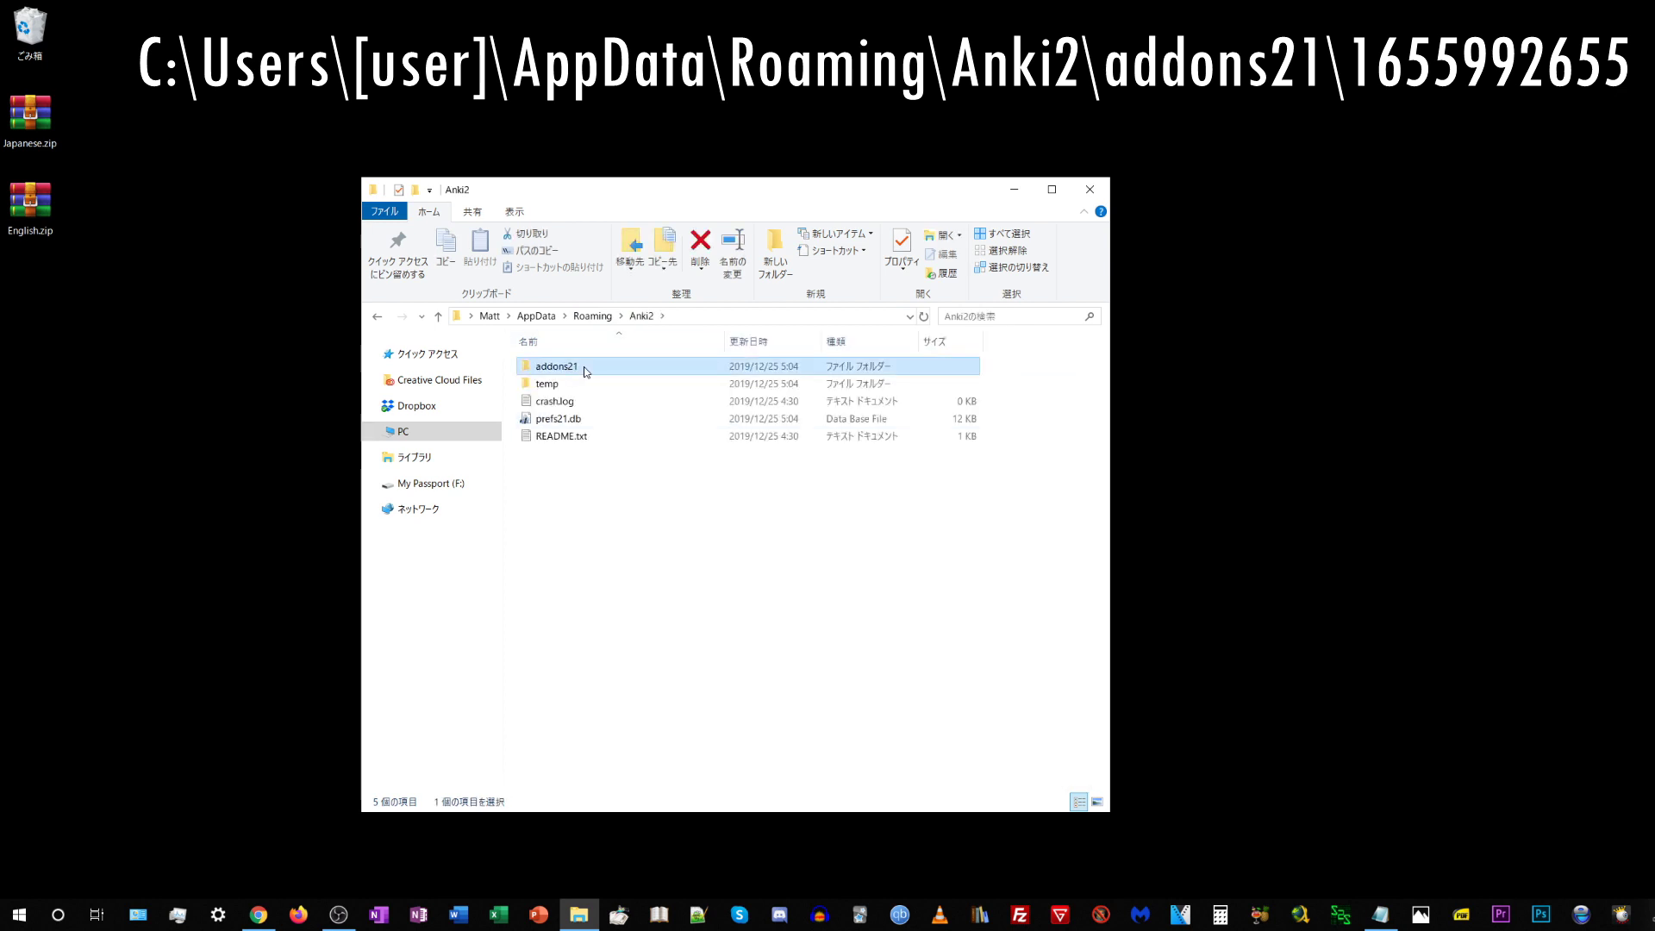
double_click(584, 370)
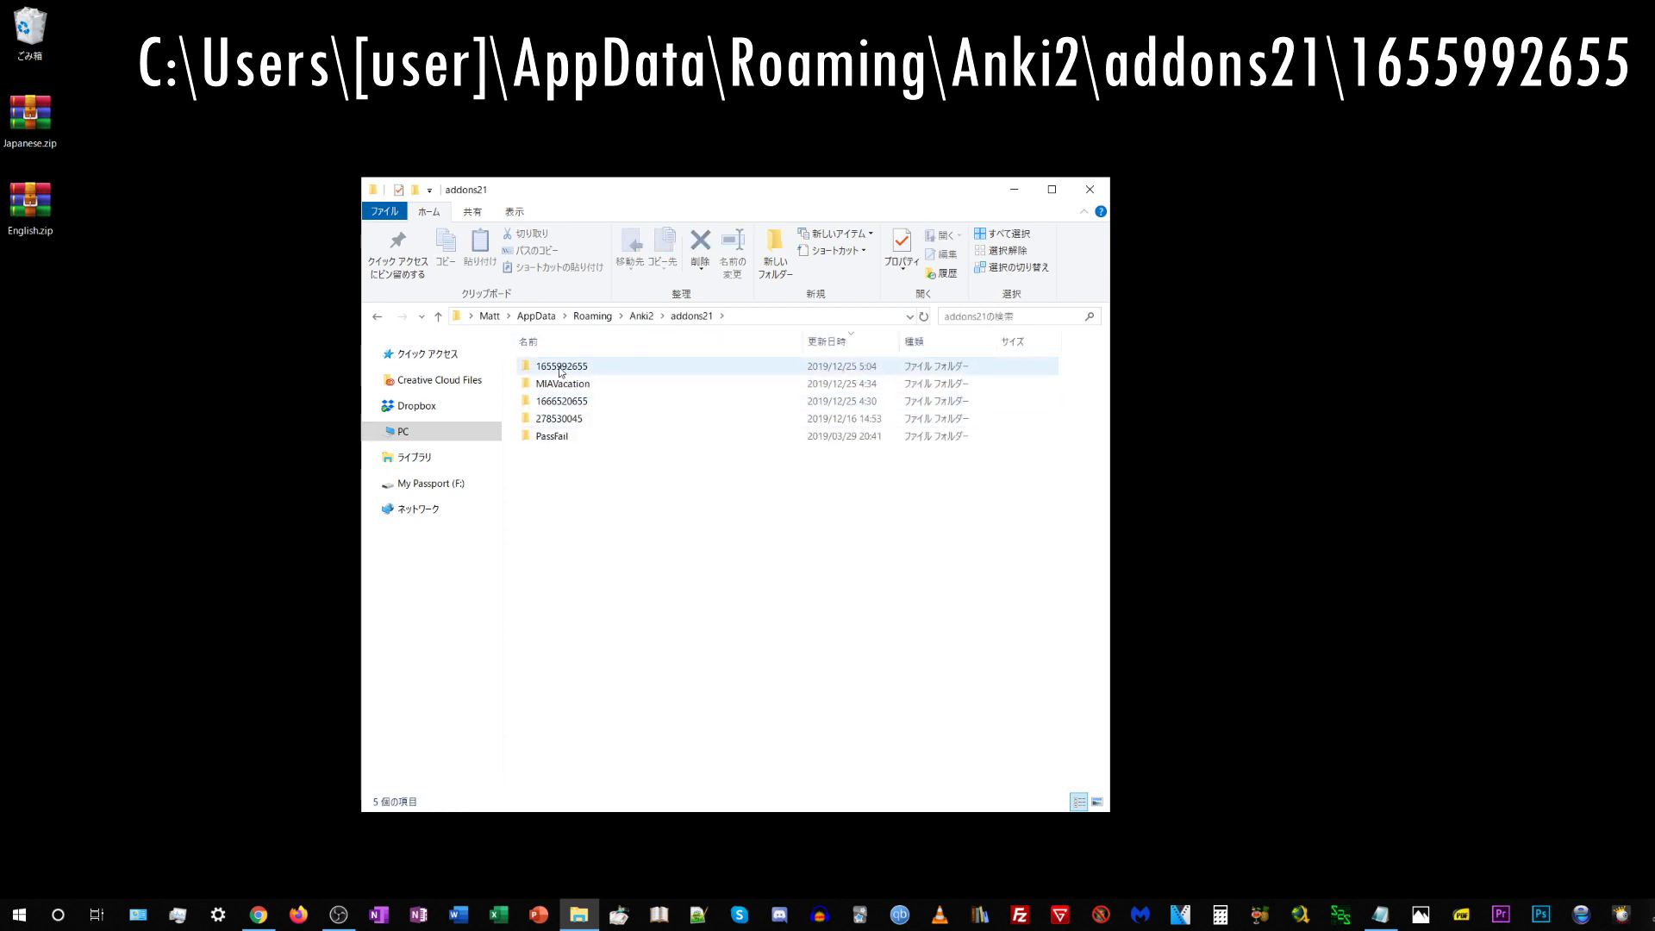
left_click(563, 371)
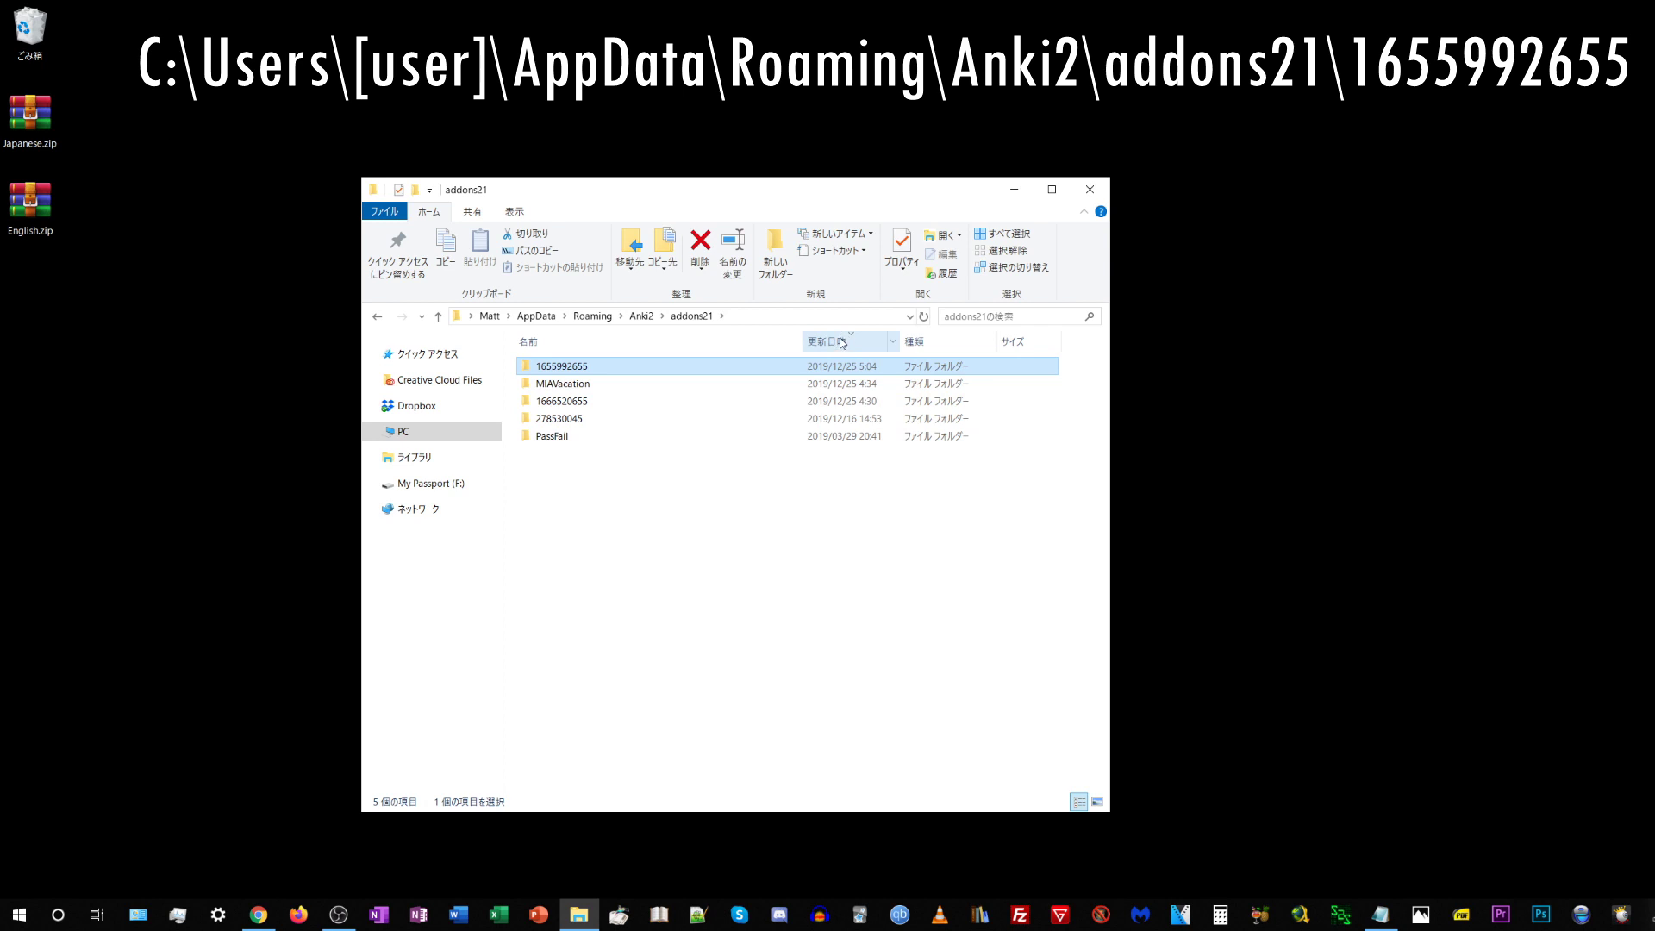
double_click(593, 366)
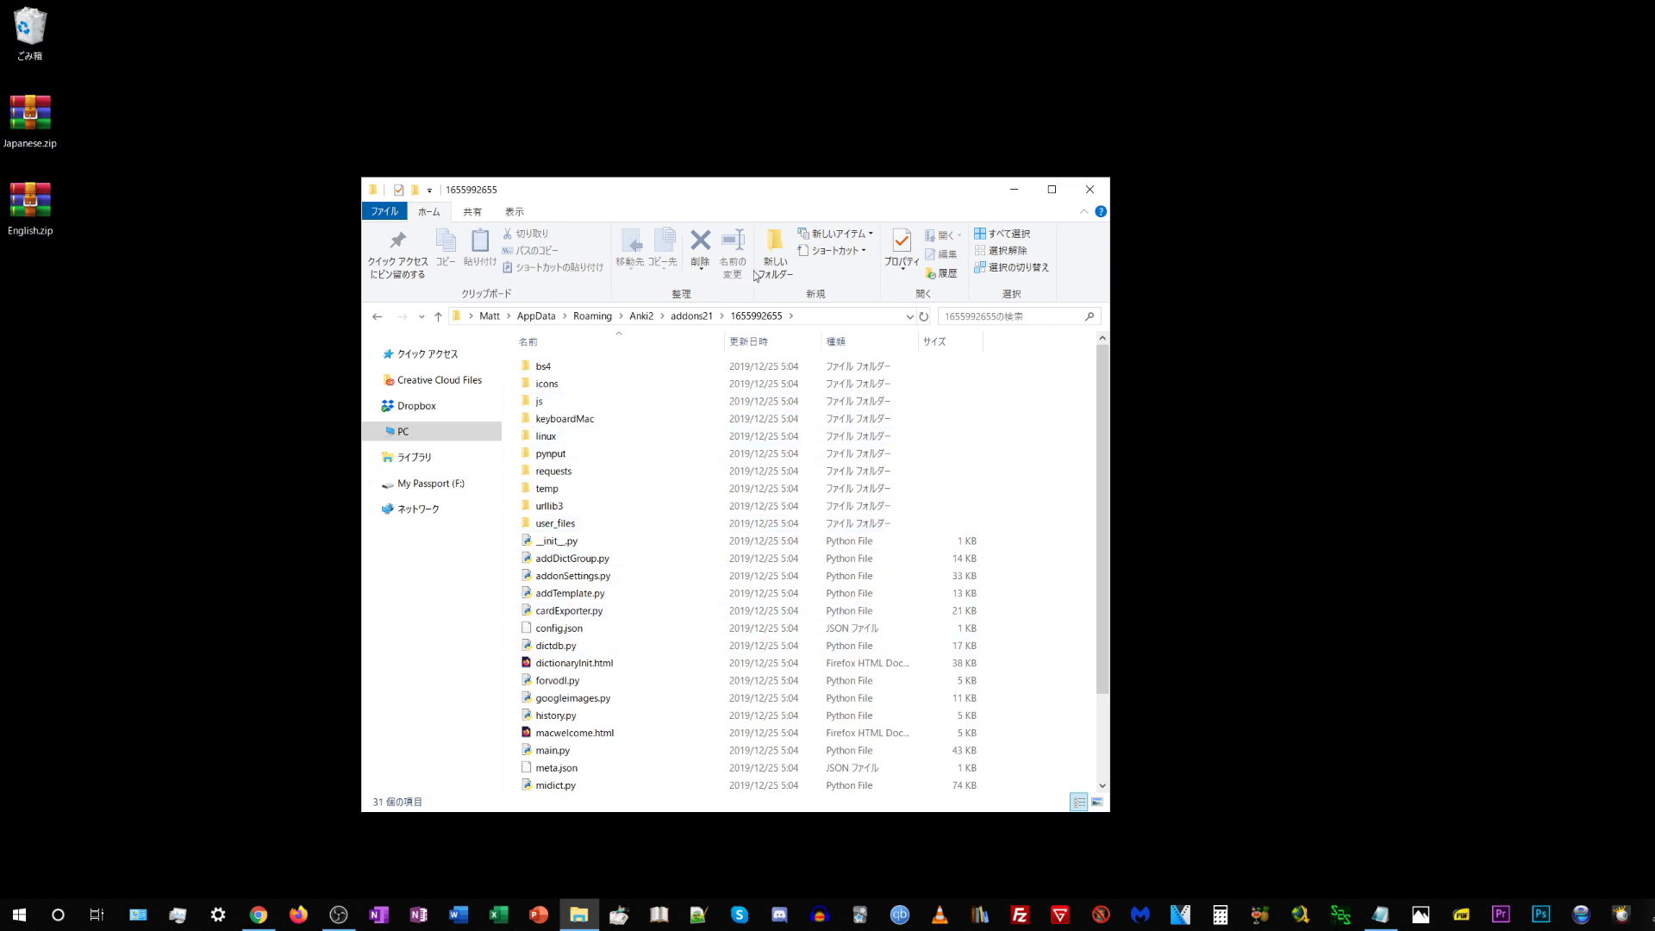
left_click(568, 524)
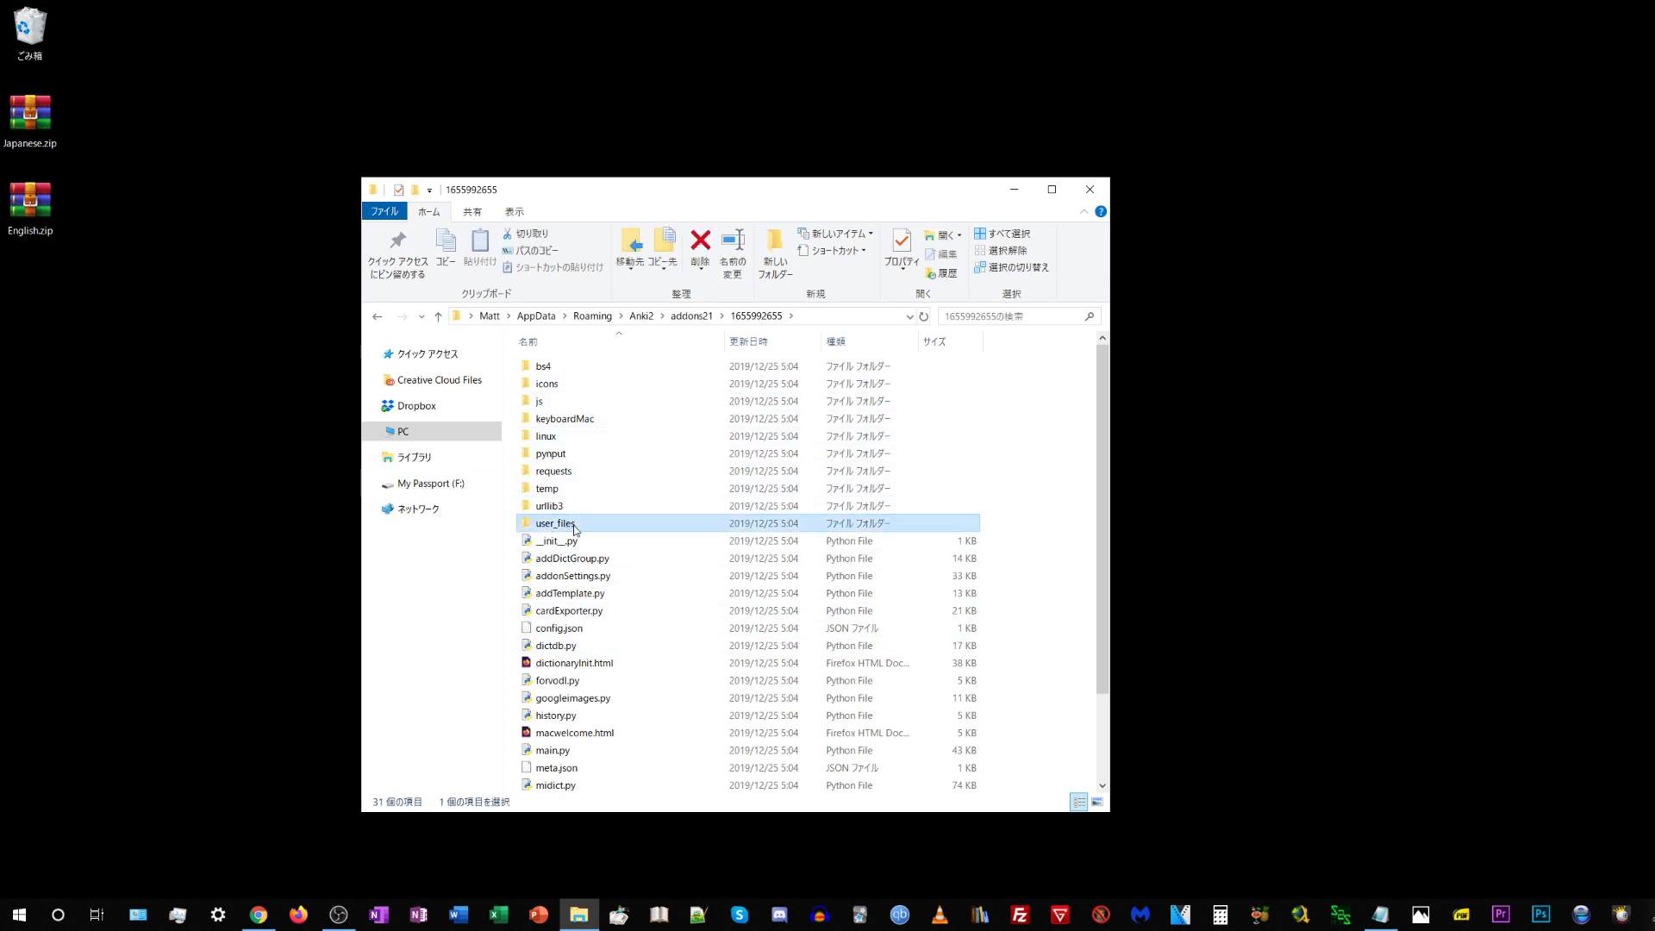
double_click(573, 529)
double_click(569, 386)
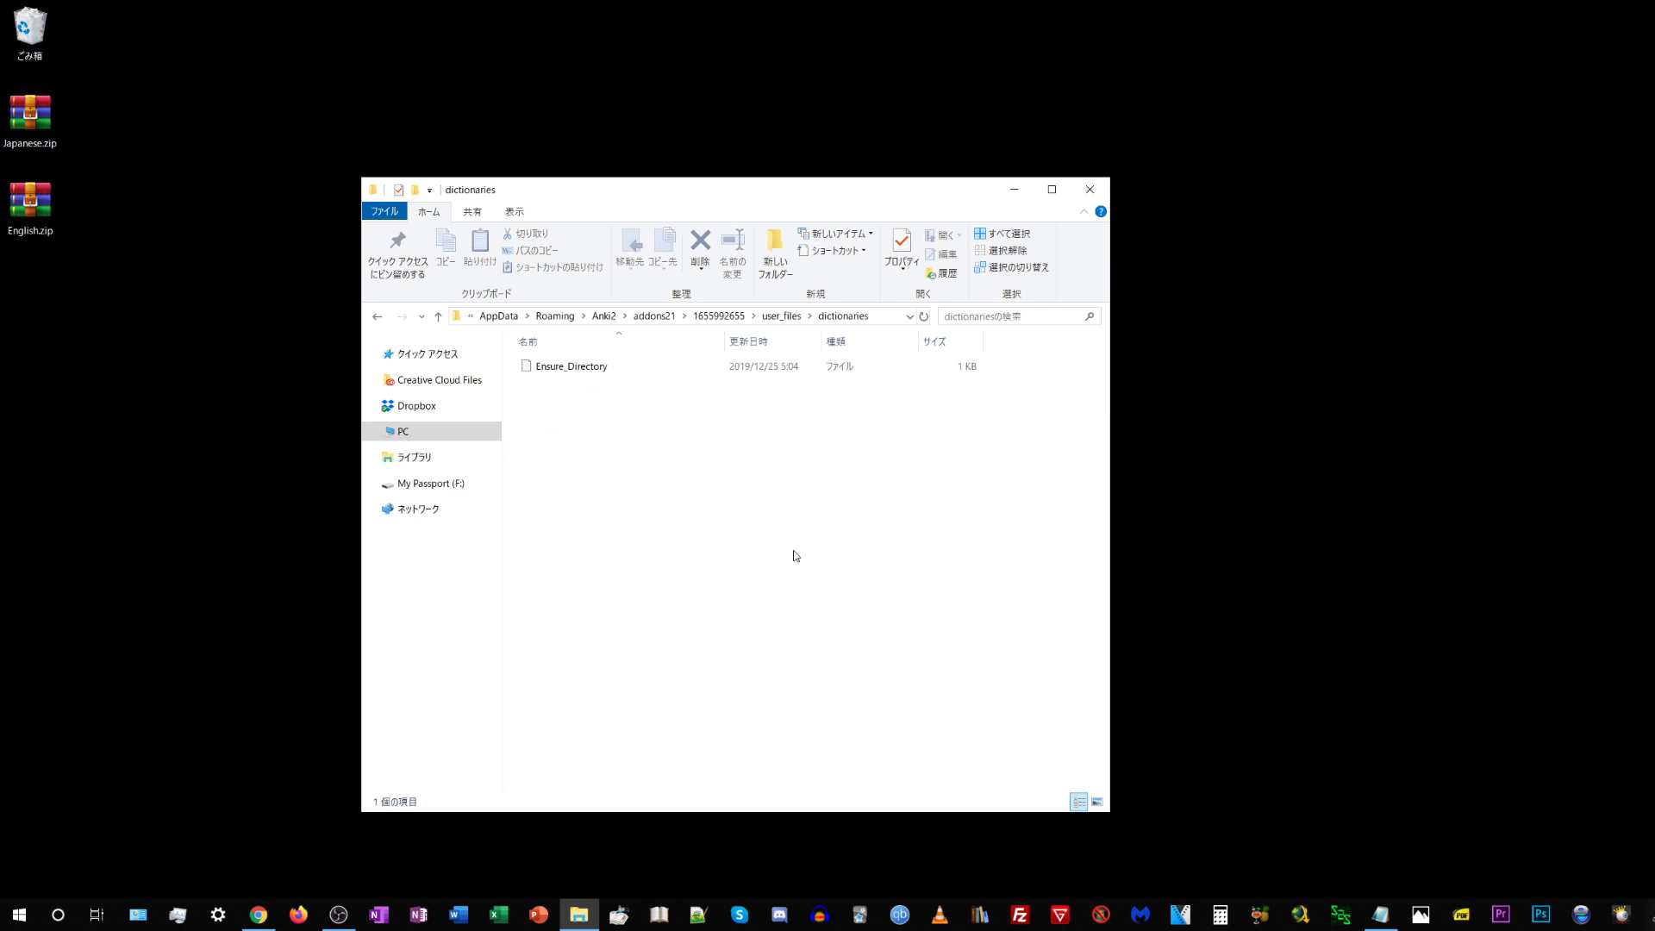
Extract the Japanese folder from Japanese.zip on the desktop into the add-on's dictionaries folder.
double_click(32, 118)
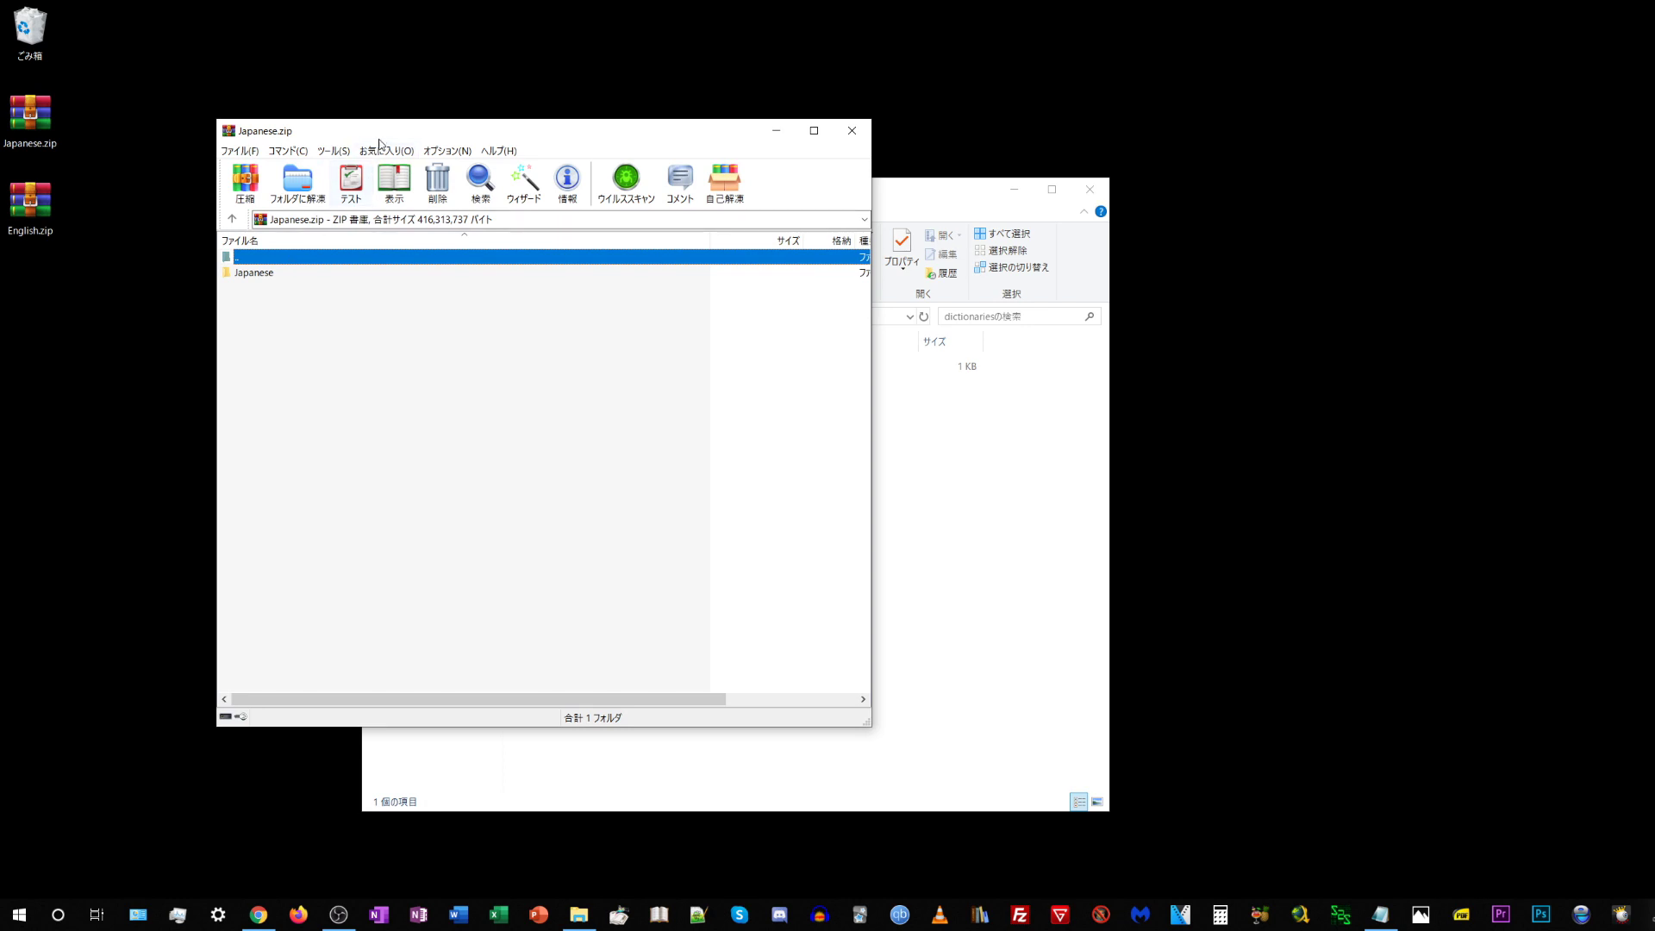
left_click_drag(379, 142, 246, 186)
left_click(120, 317)
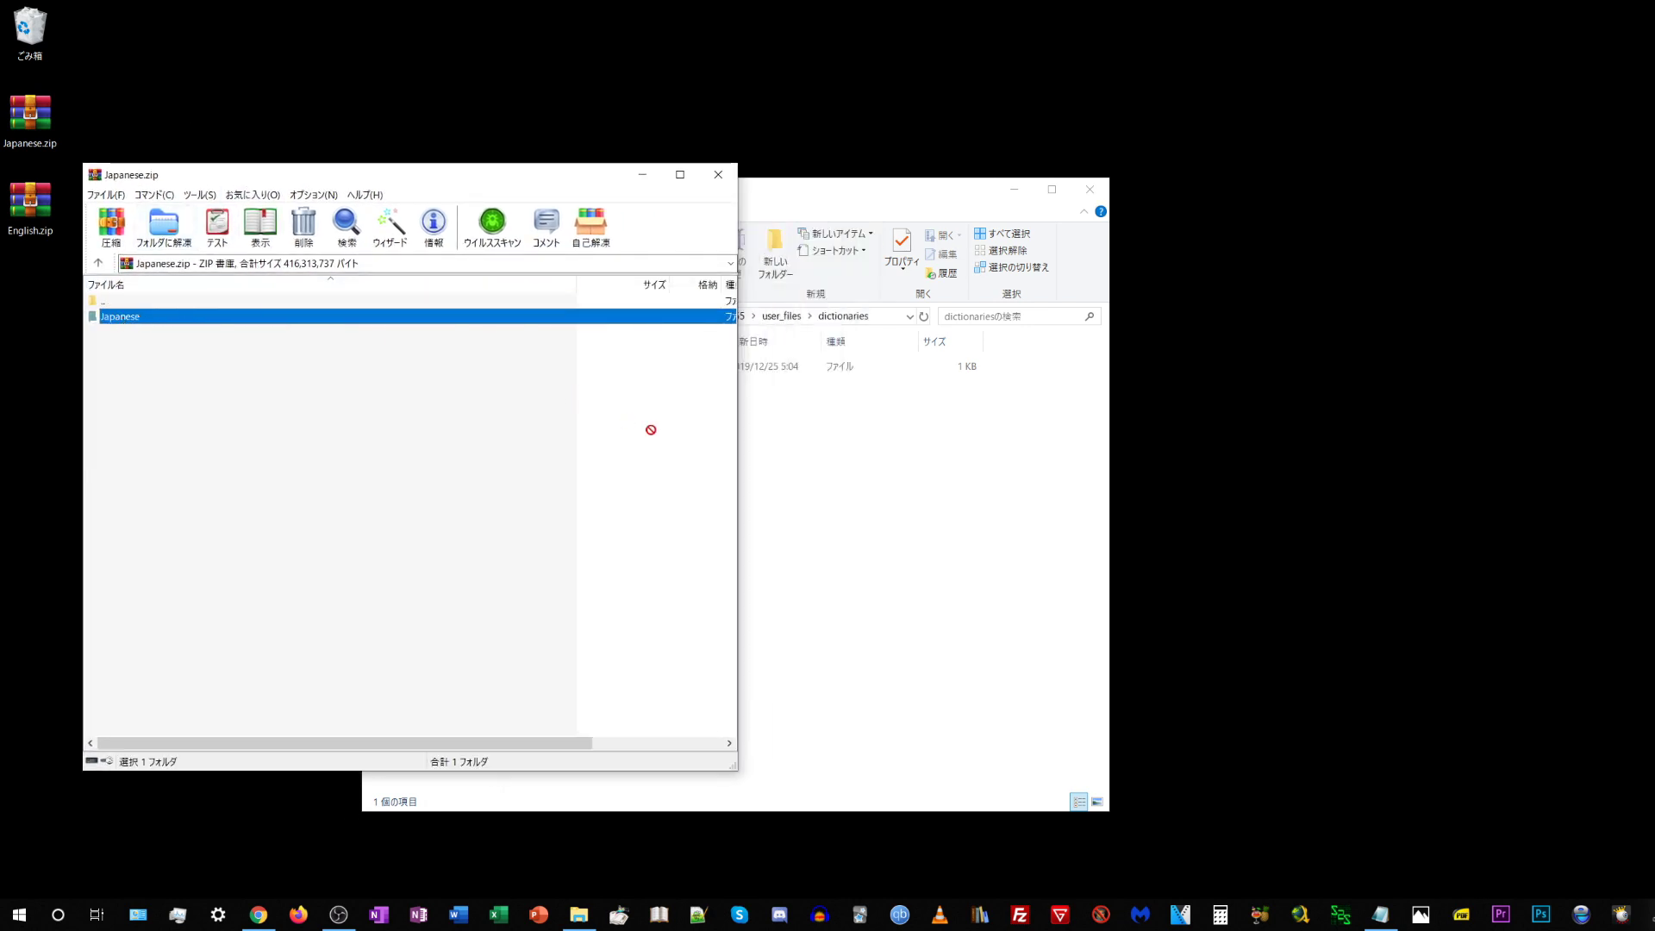
left_click_drag(765, 446, 766, 447)
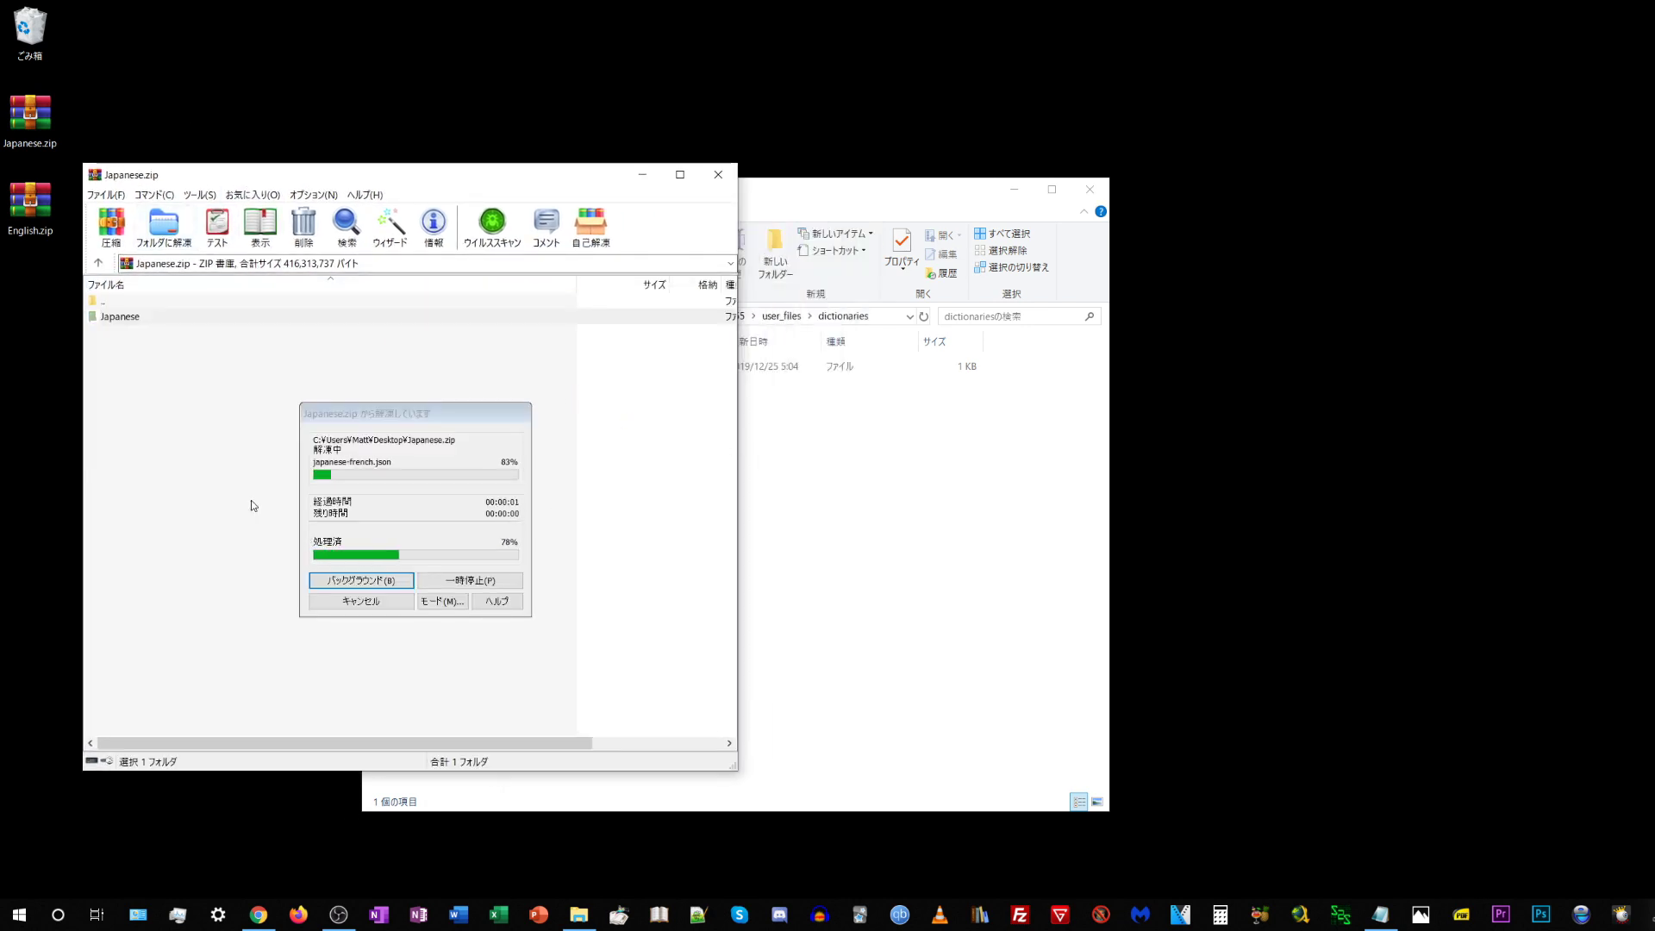
Extract the English folder from English.zip on the desktop into the add-on's dictionaries folder.
double_click(30, 202)
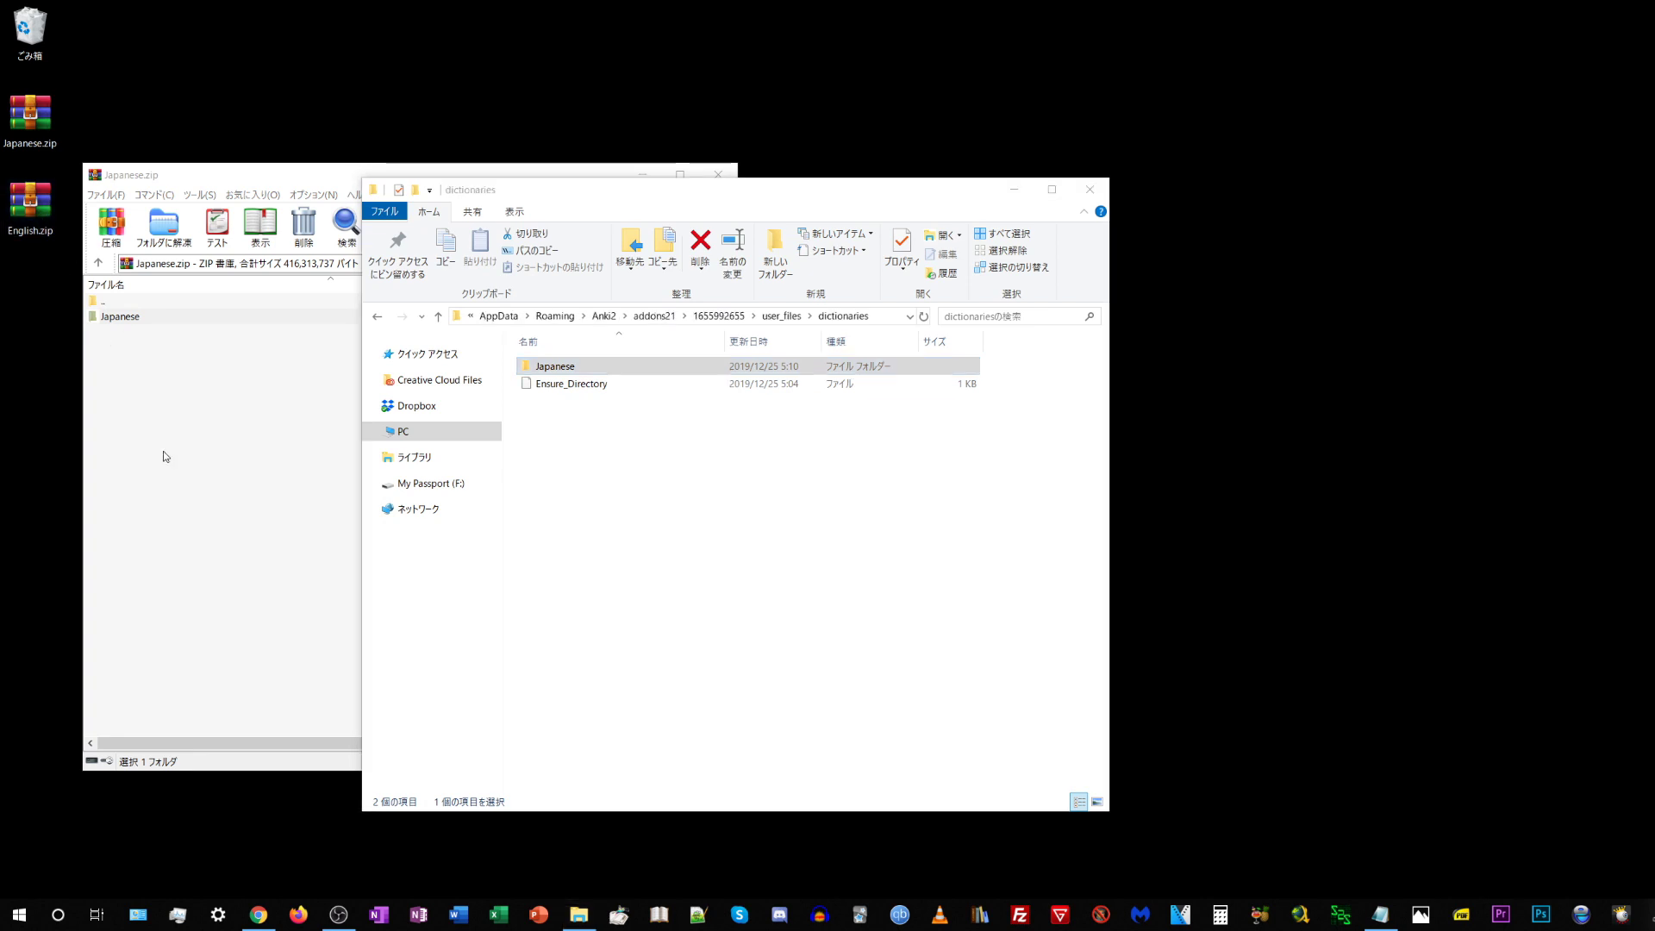
left_click(246, 274)
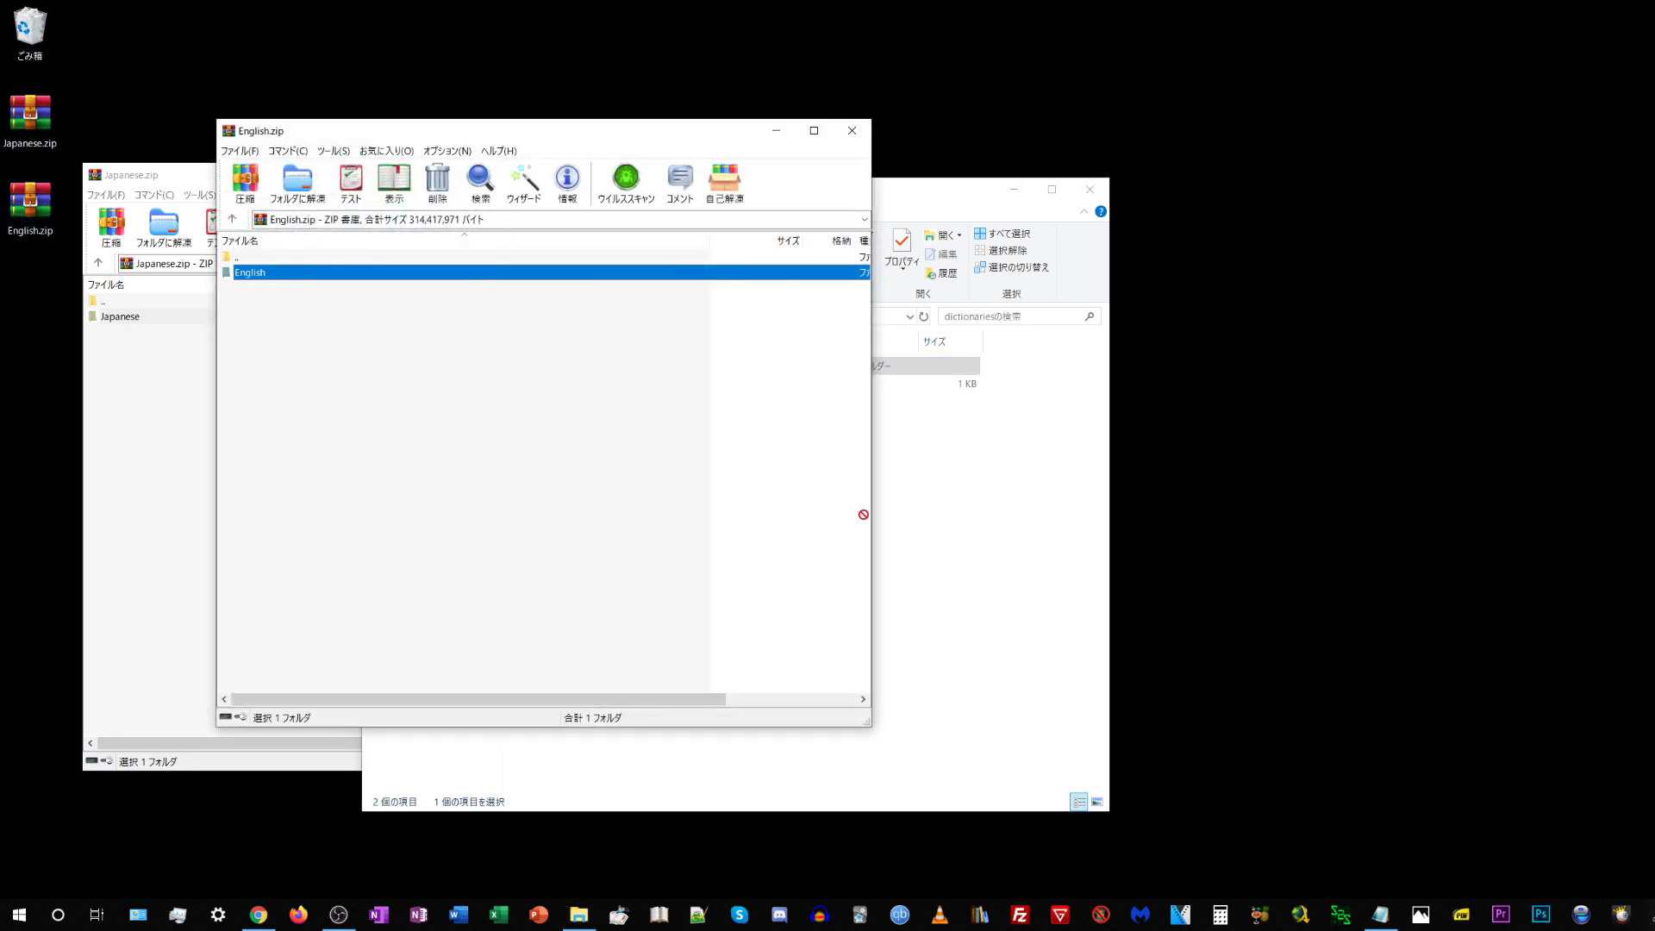
left_click_drag(863, 515, 919, 480)
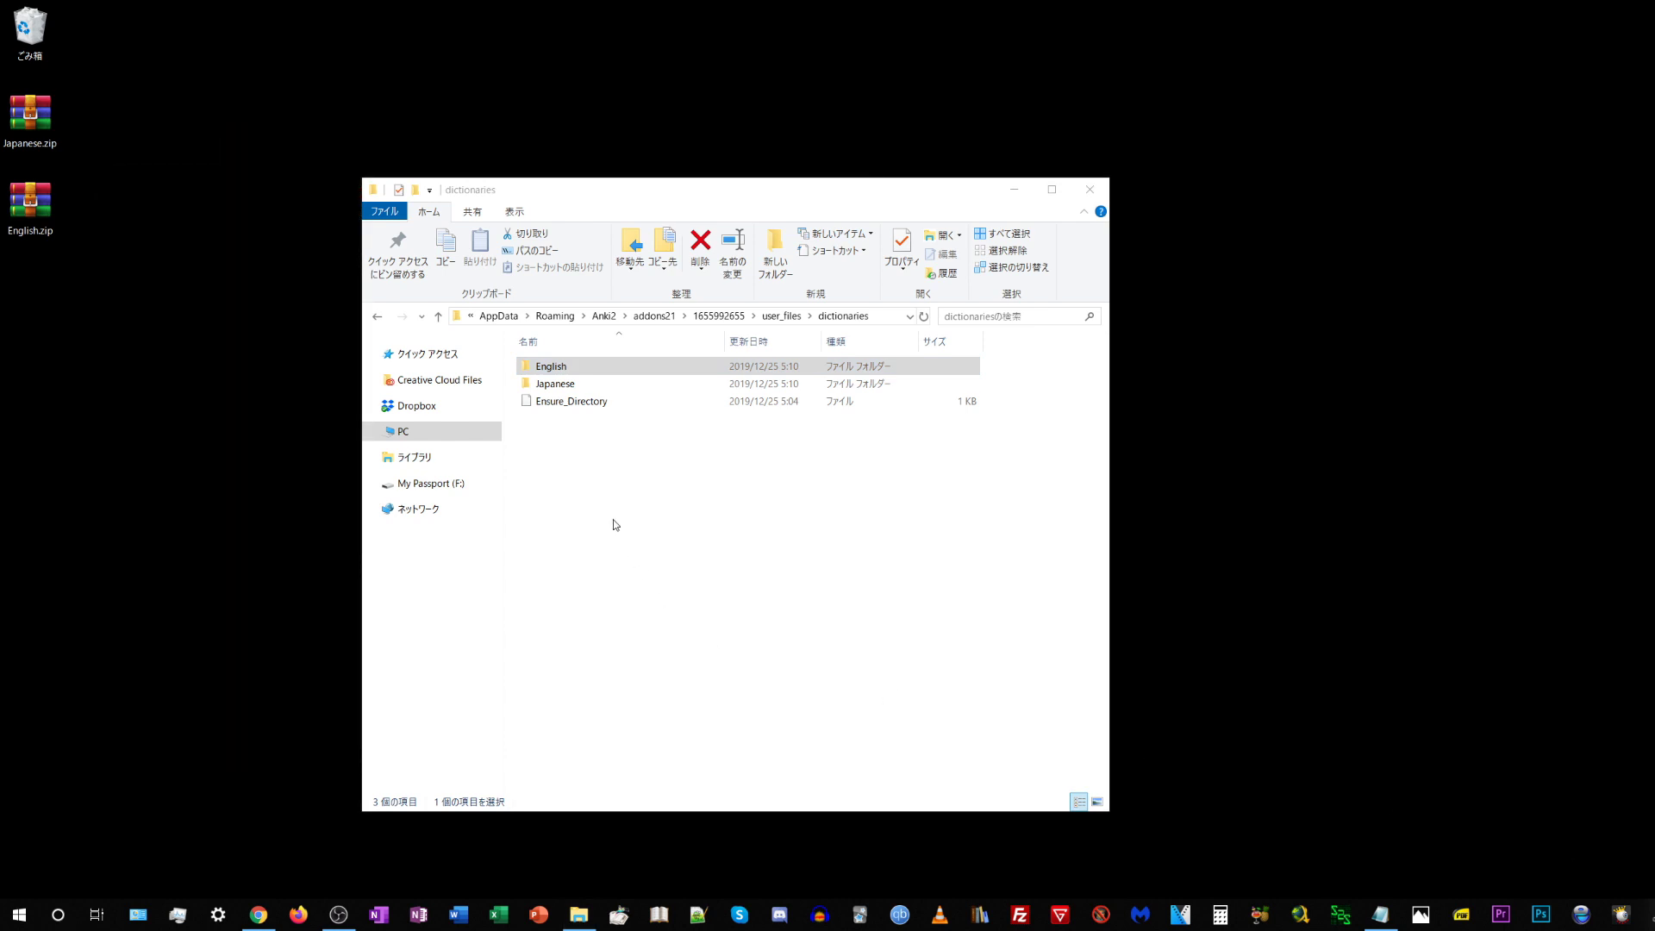
left_click(616, 525)
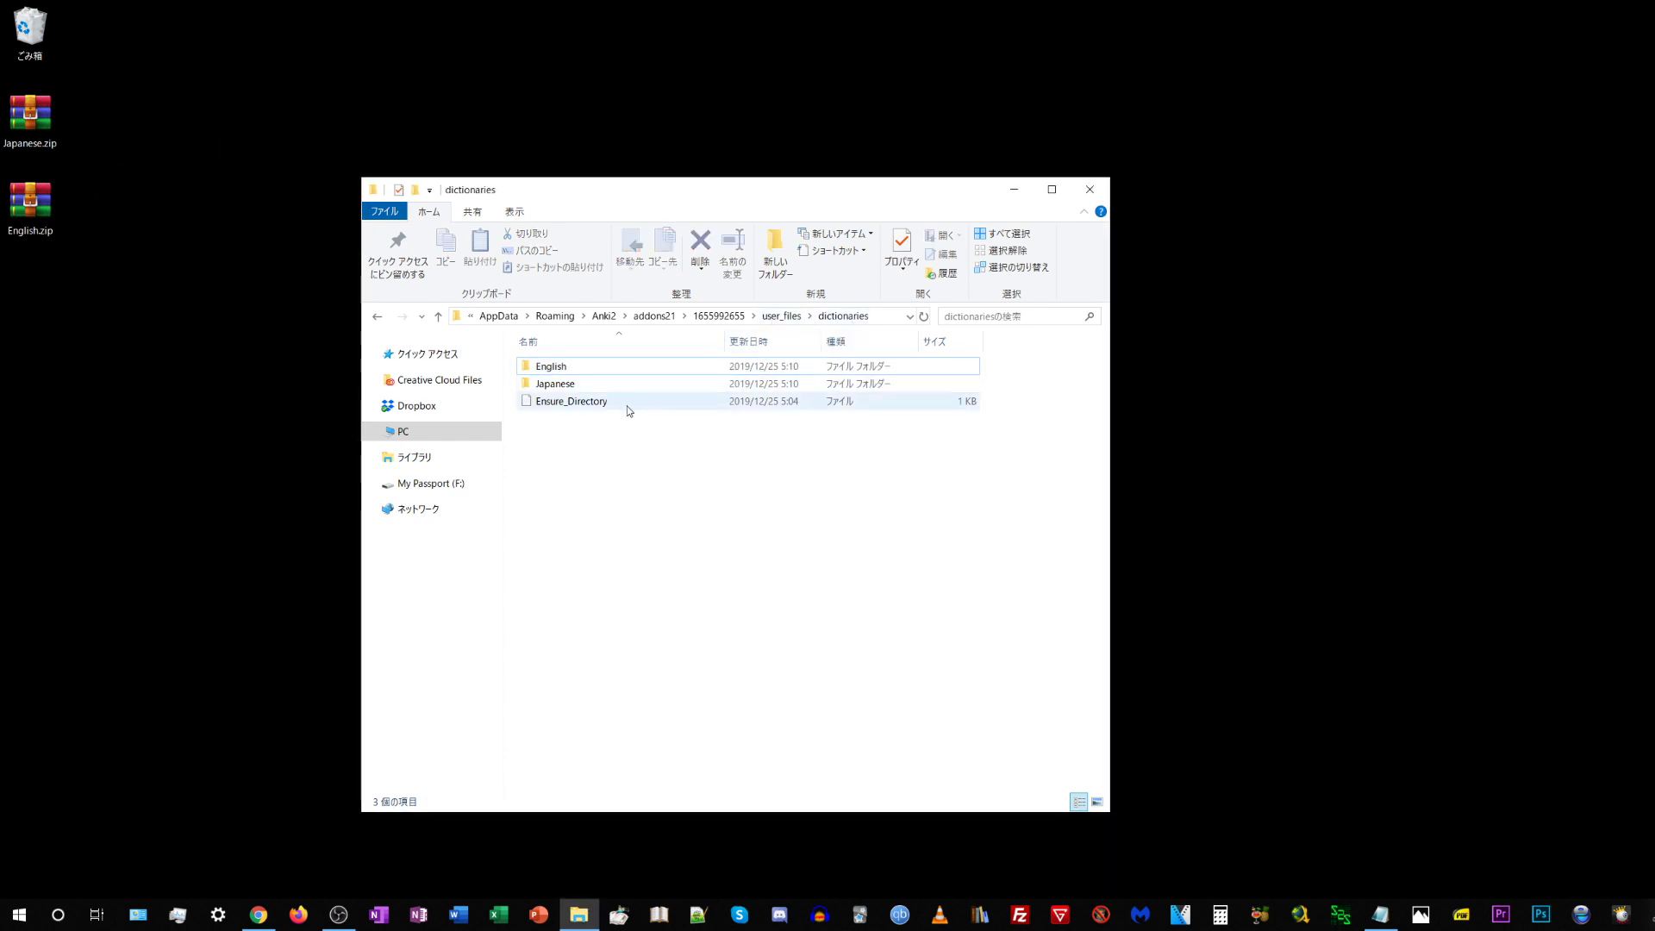
Examine the extracted English folder's structure, including the JSON file inside Vicon_Eng_to_Ara_Dictionary.
left_click(555, 384)
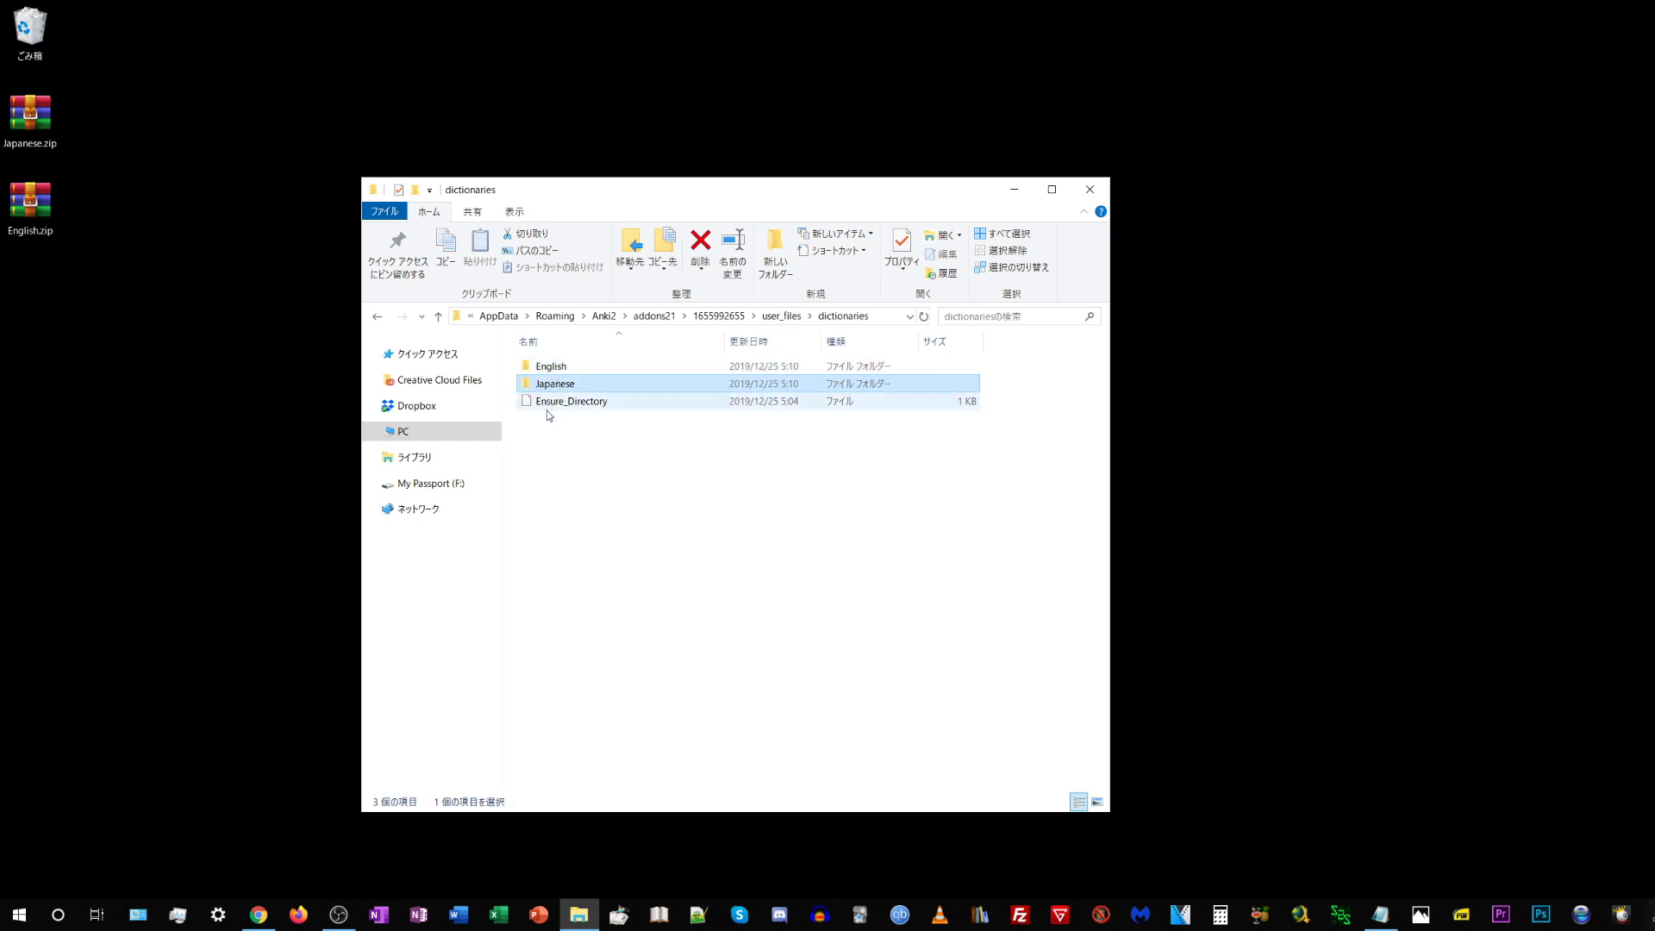
double_click(559, 367)
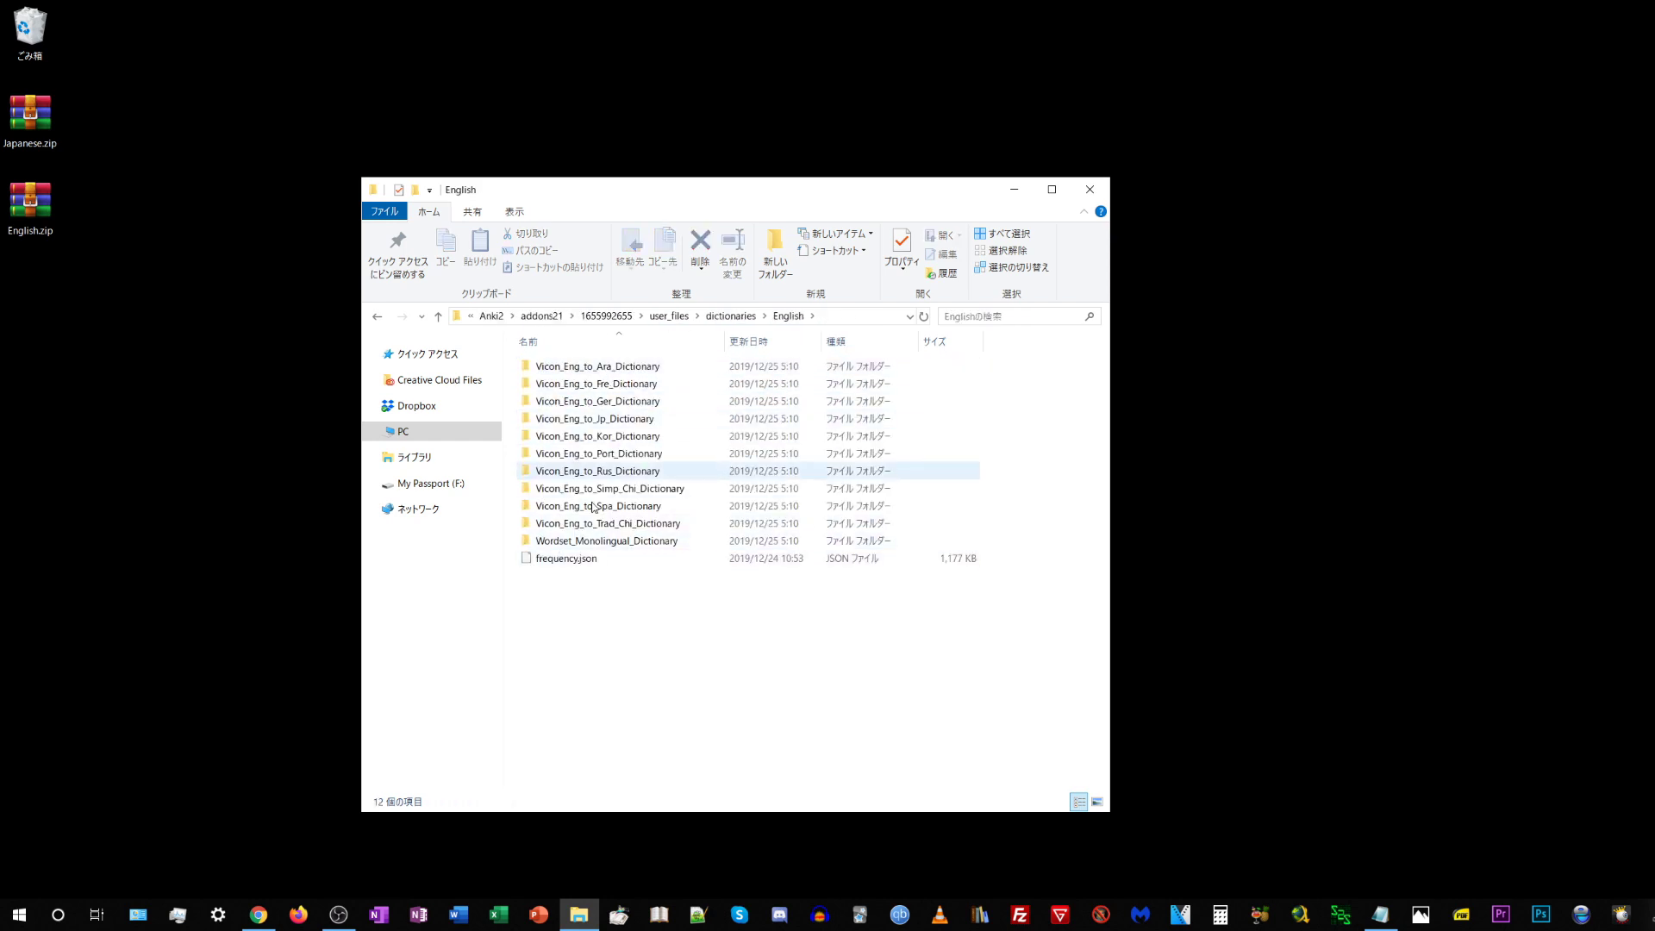
left_click(569, 367)
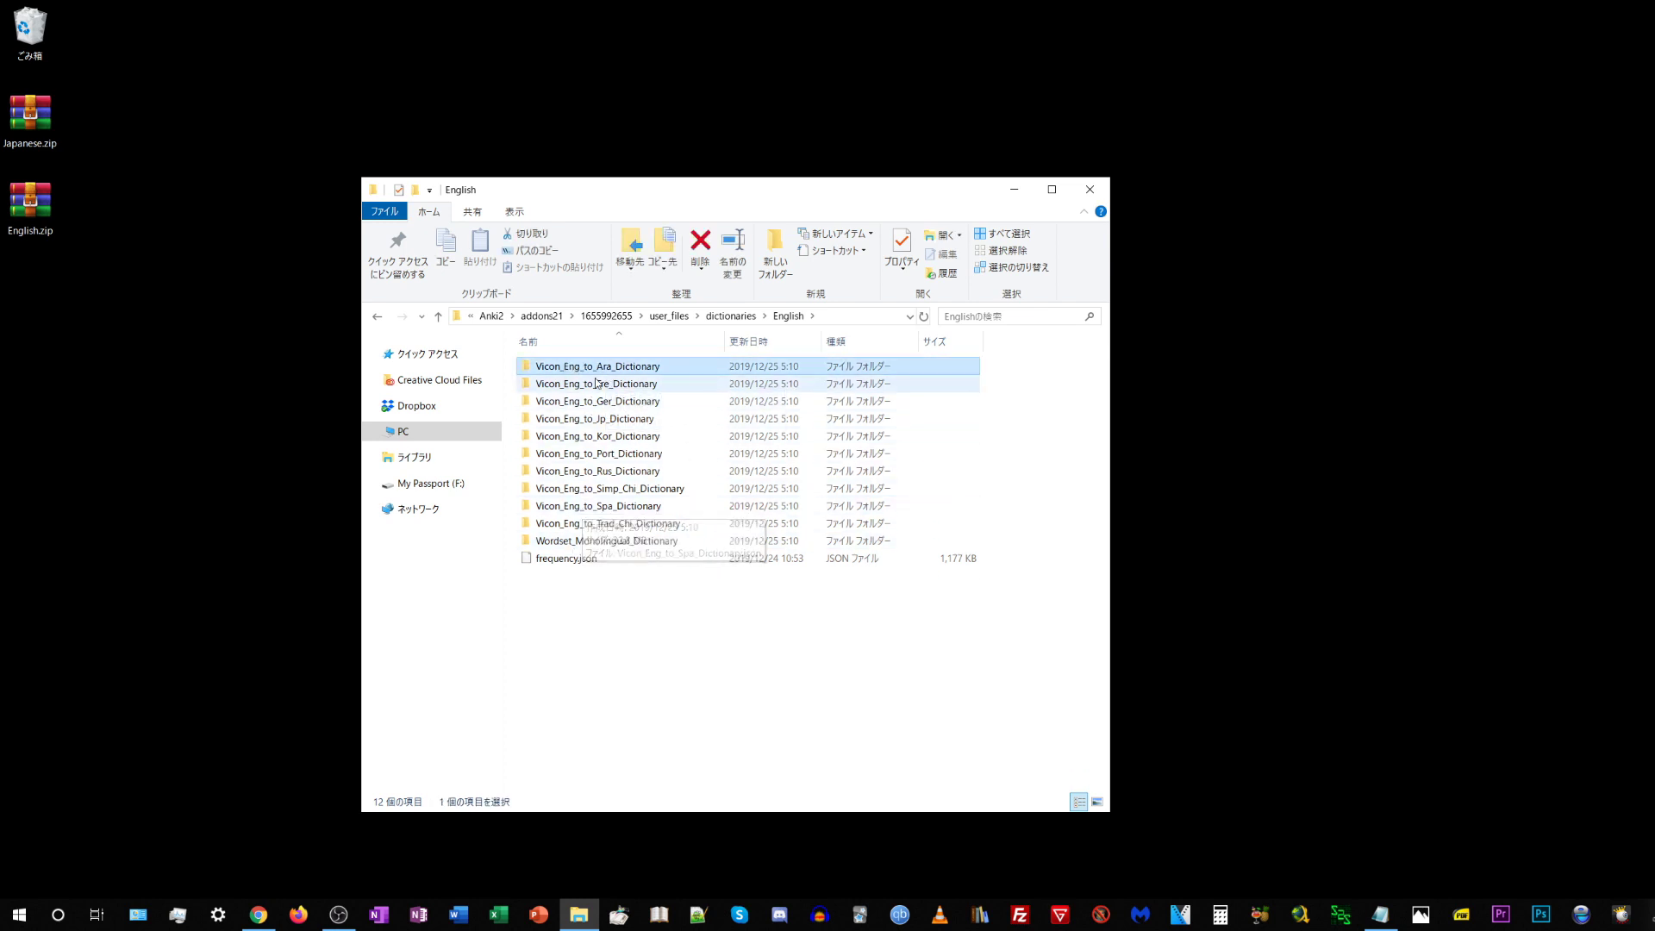
double_click(602, 371)
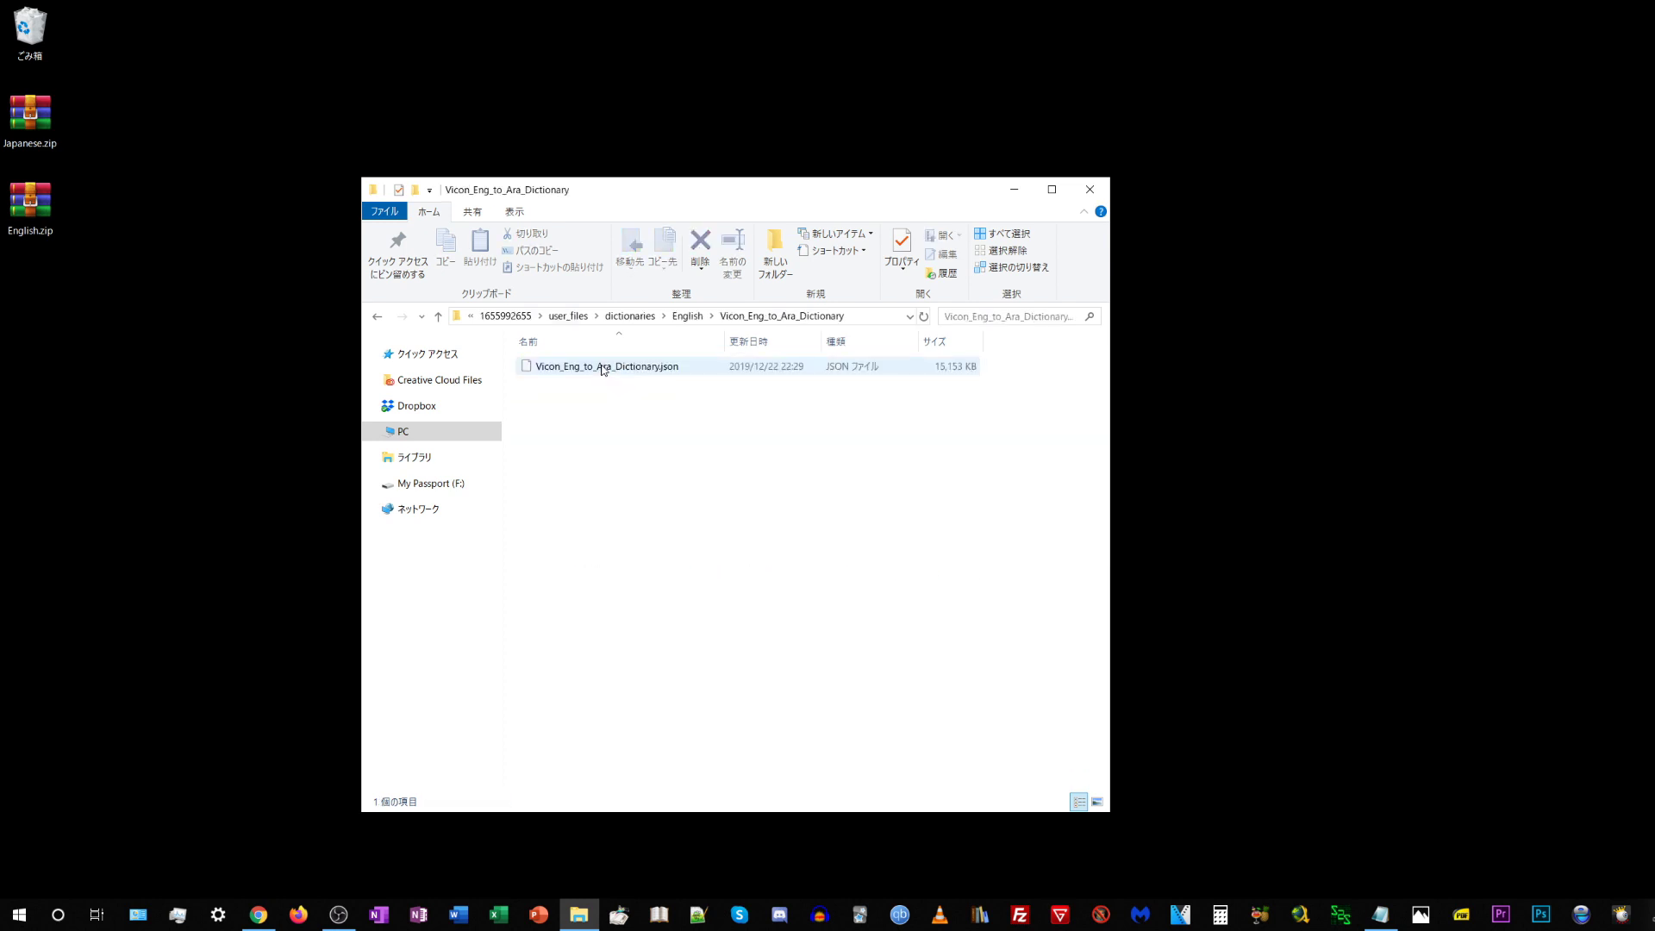
key("alt+Left")
double_click(595, 370)
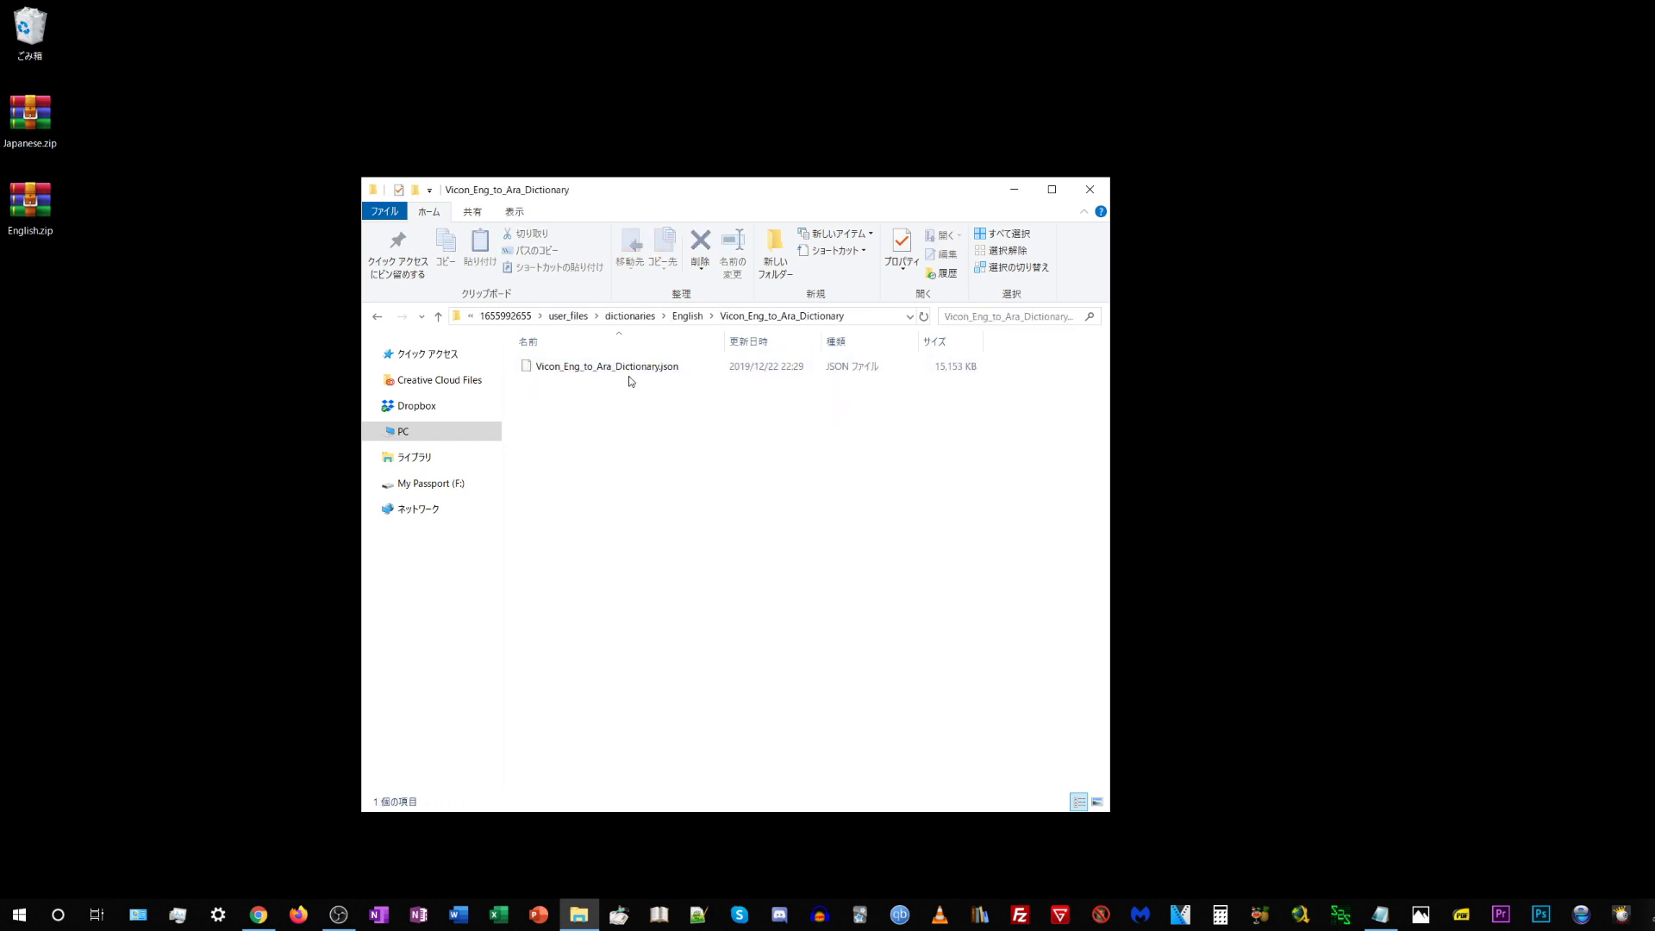
left_click(634, 373)
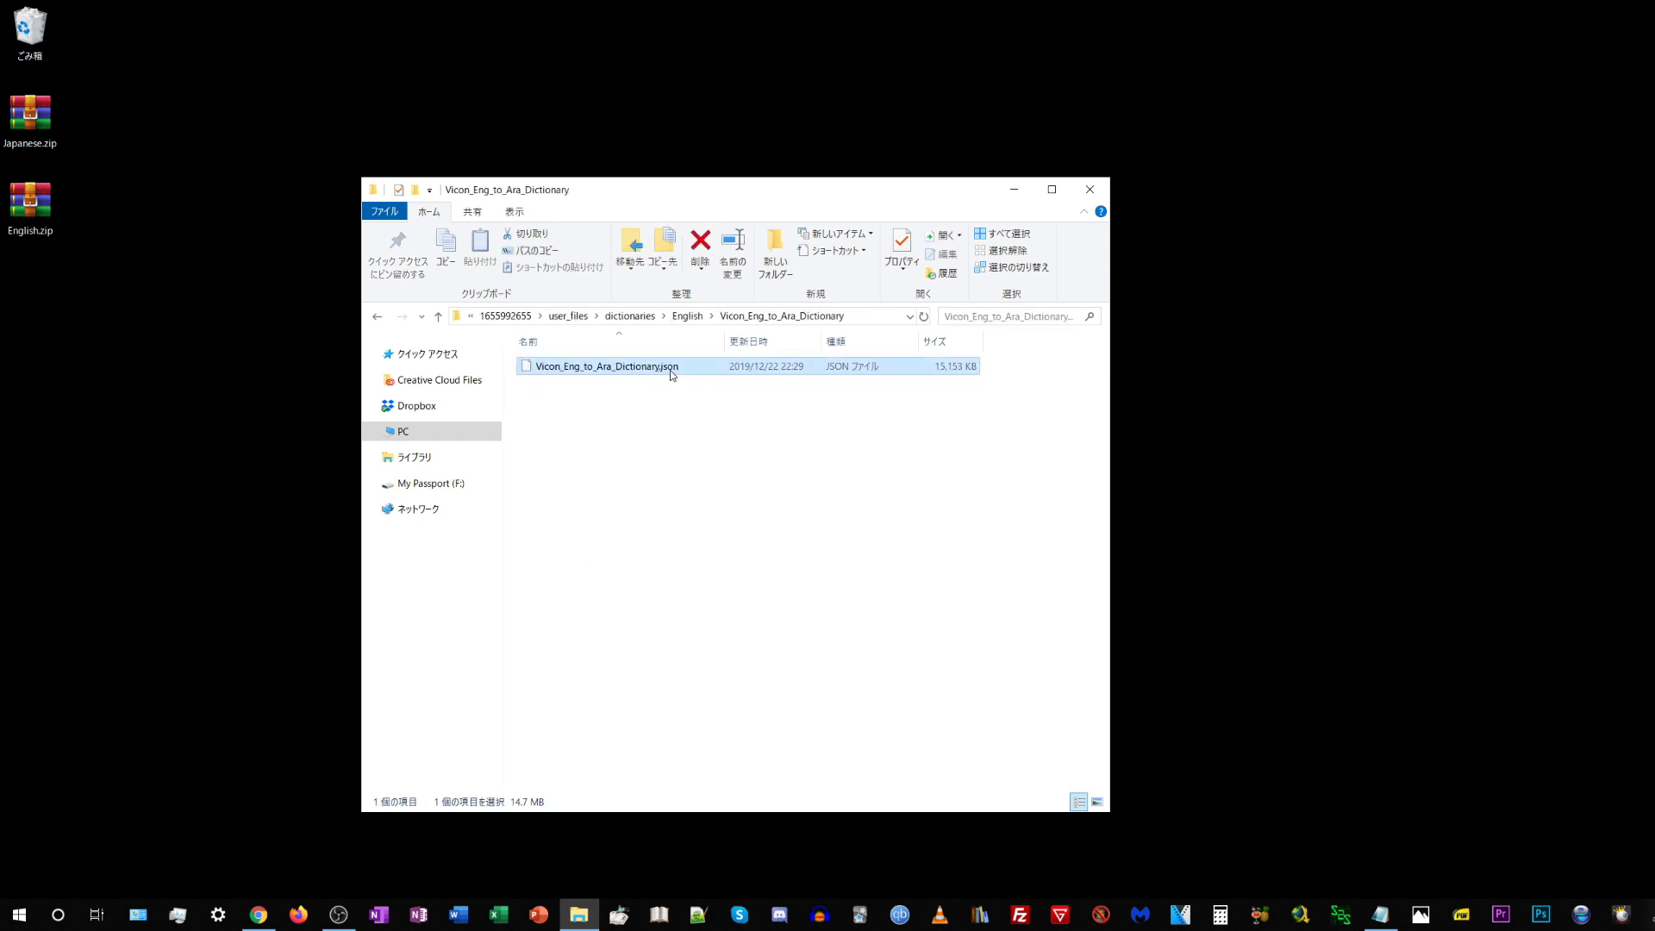
key("alt+Left")
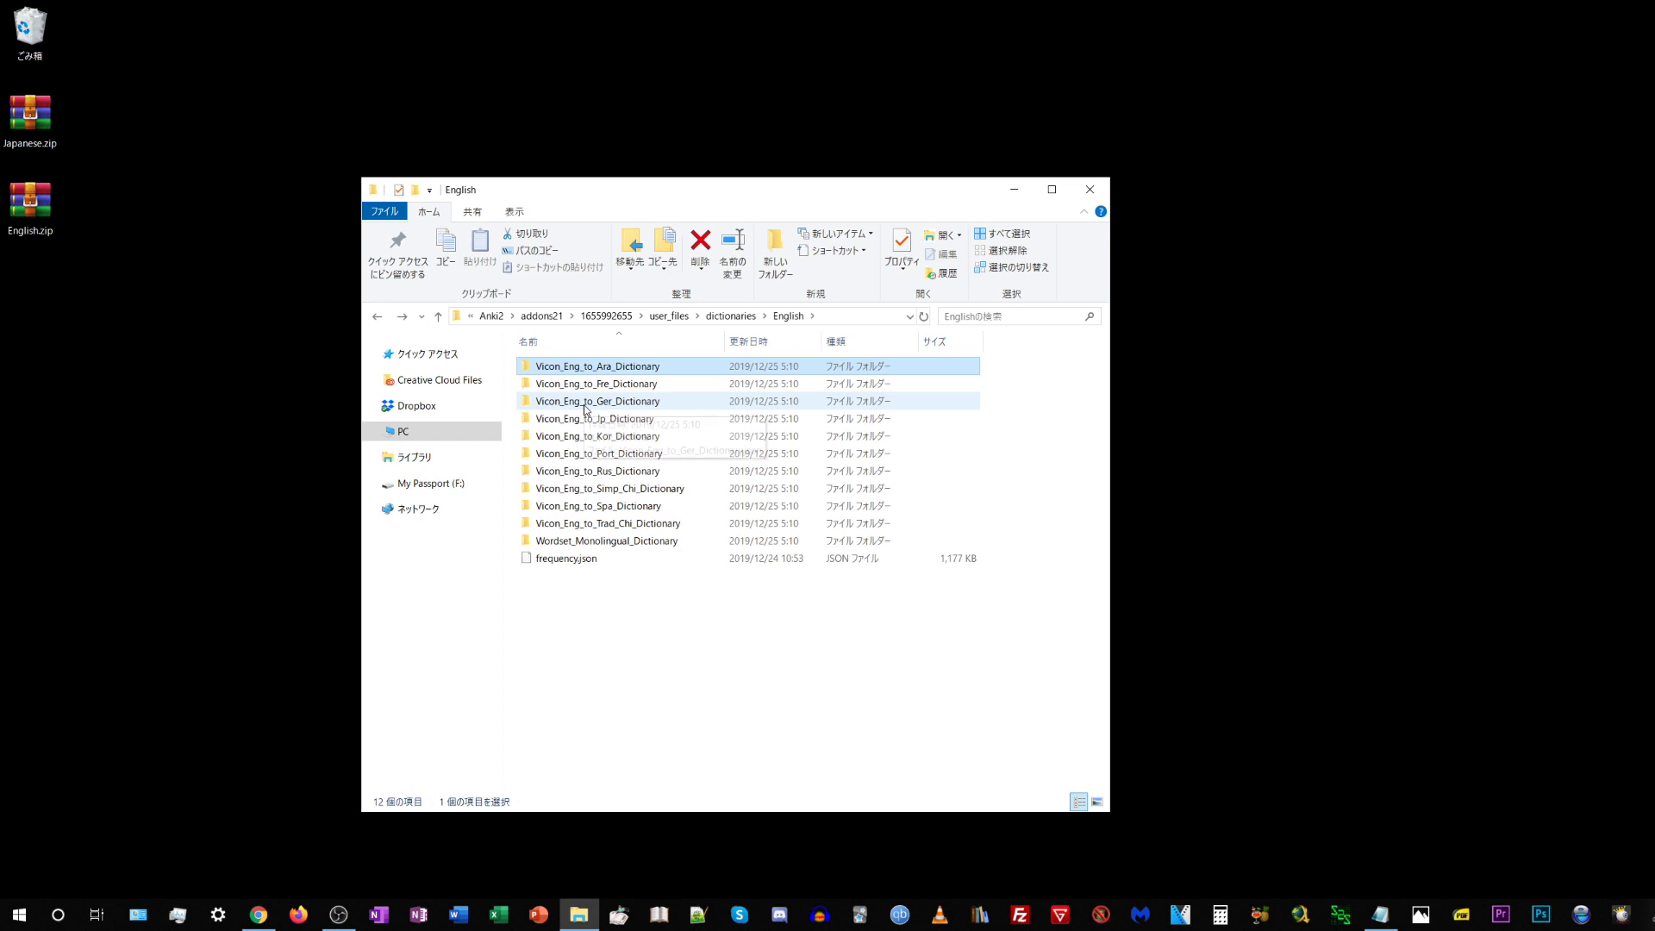
Check the frequency.json file alongside the dictionaries in the English folder and return to the dictionaries folder.
left_click(589, 562)
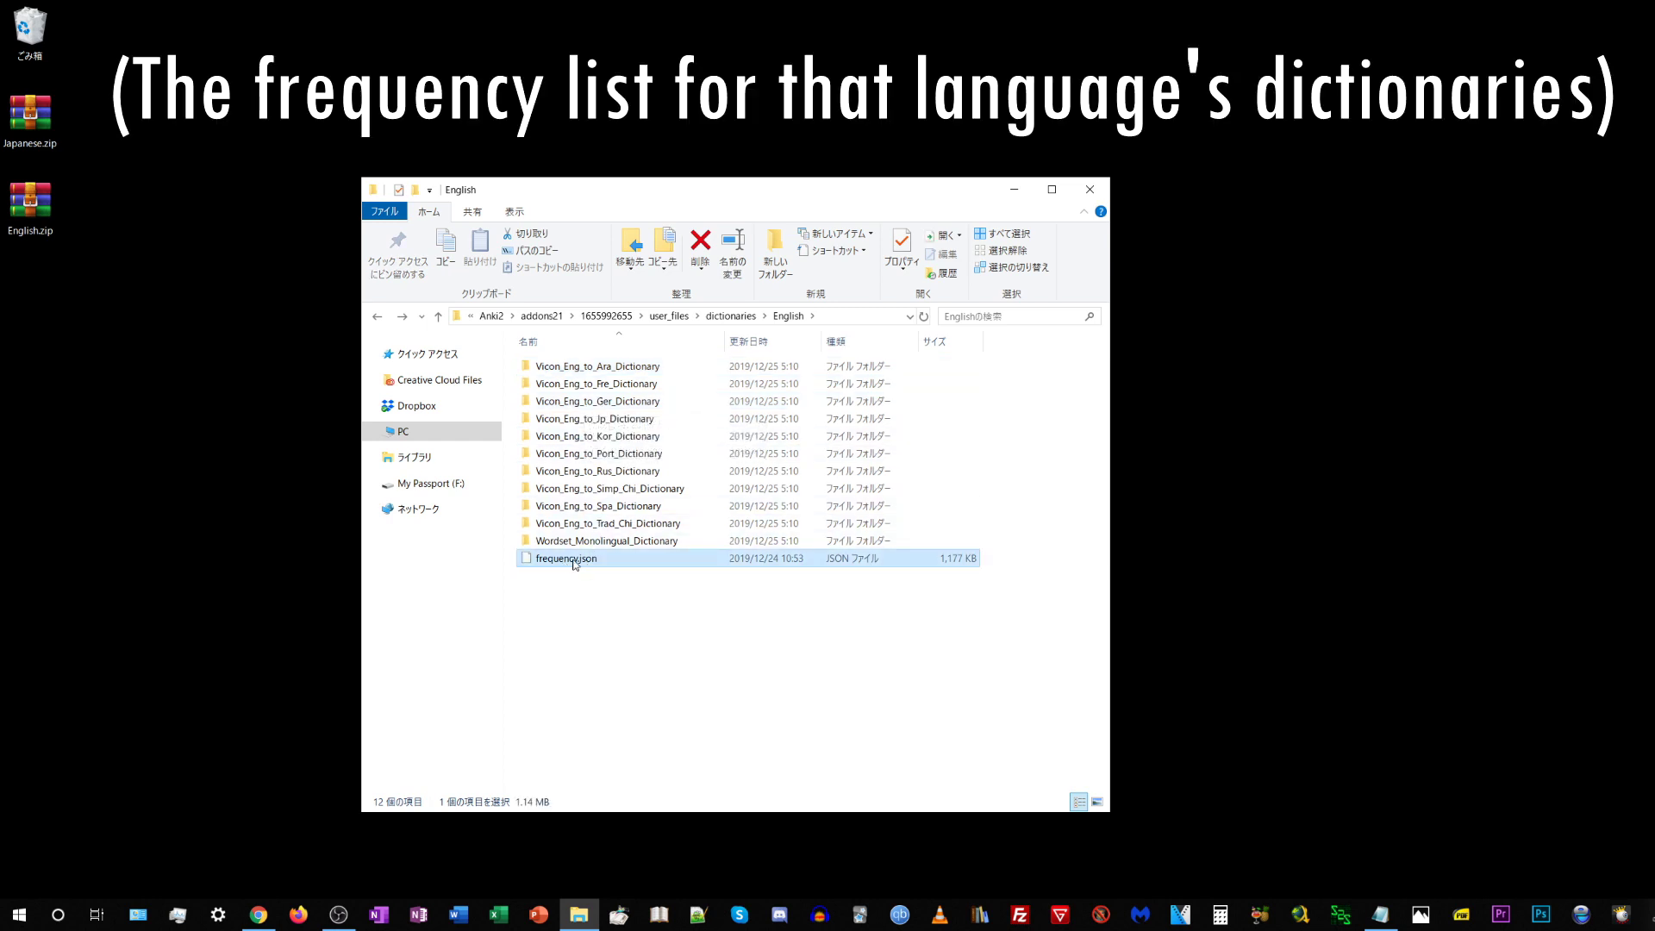
key("alt+Left")
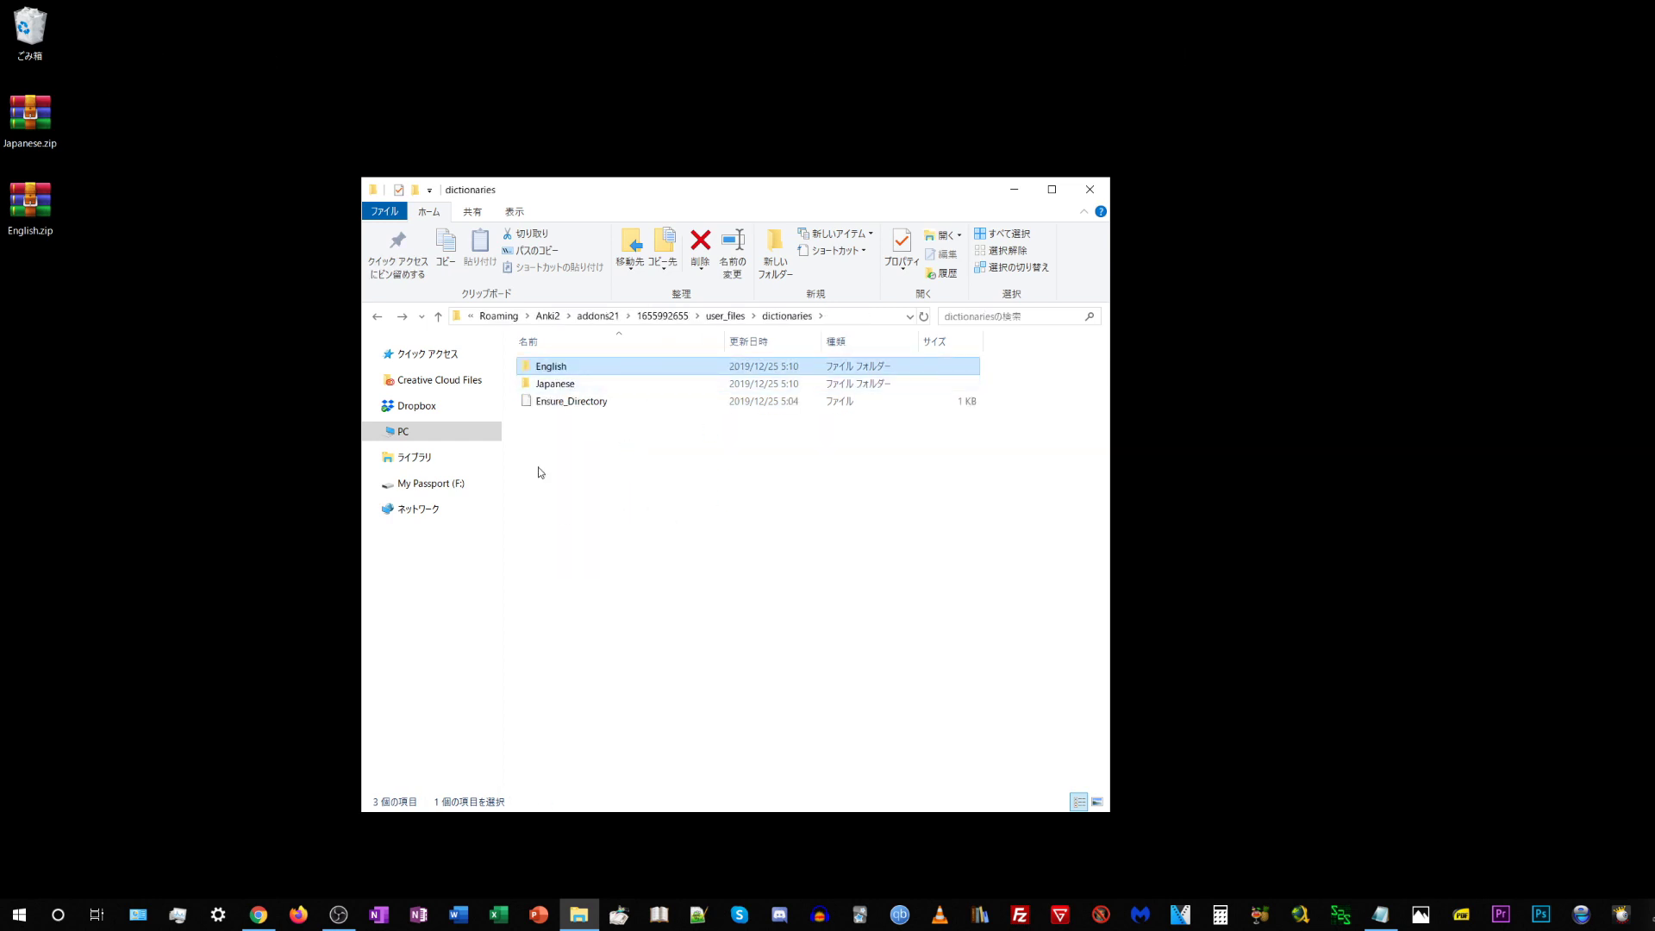
left_click(593, 498)
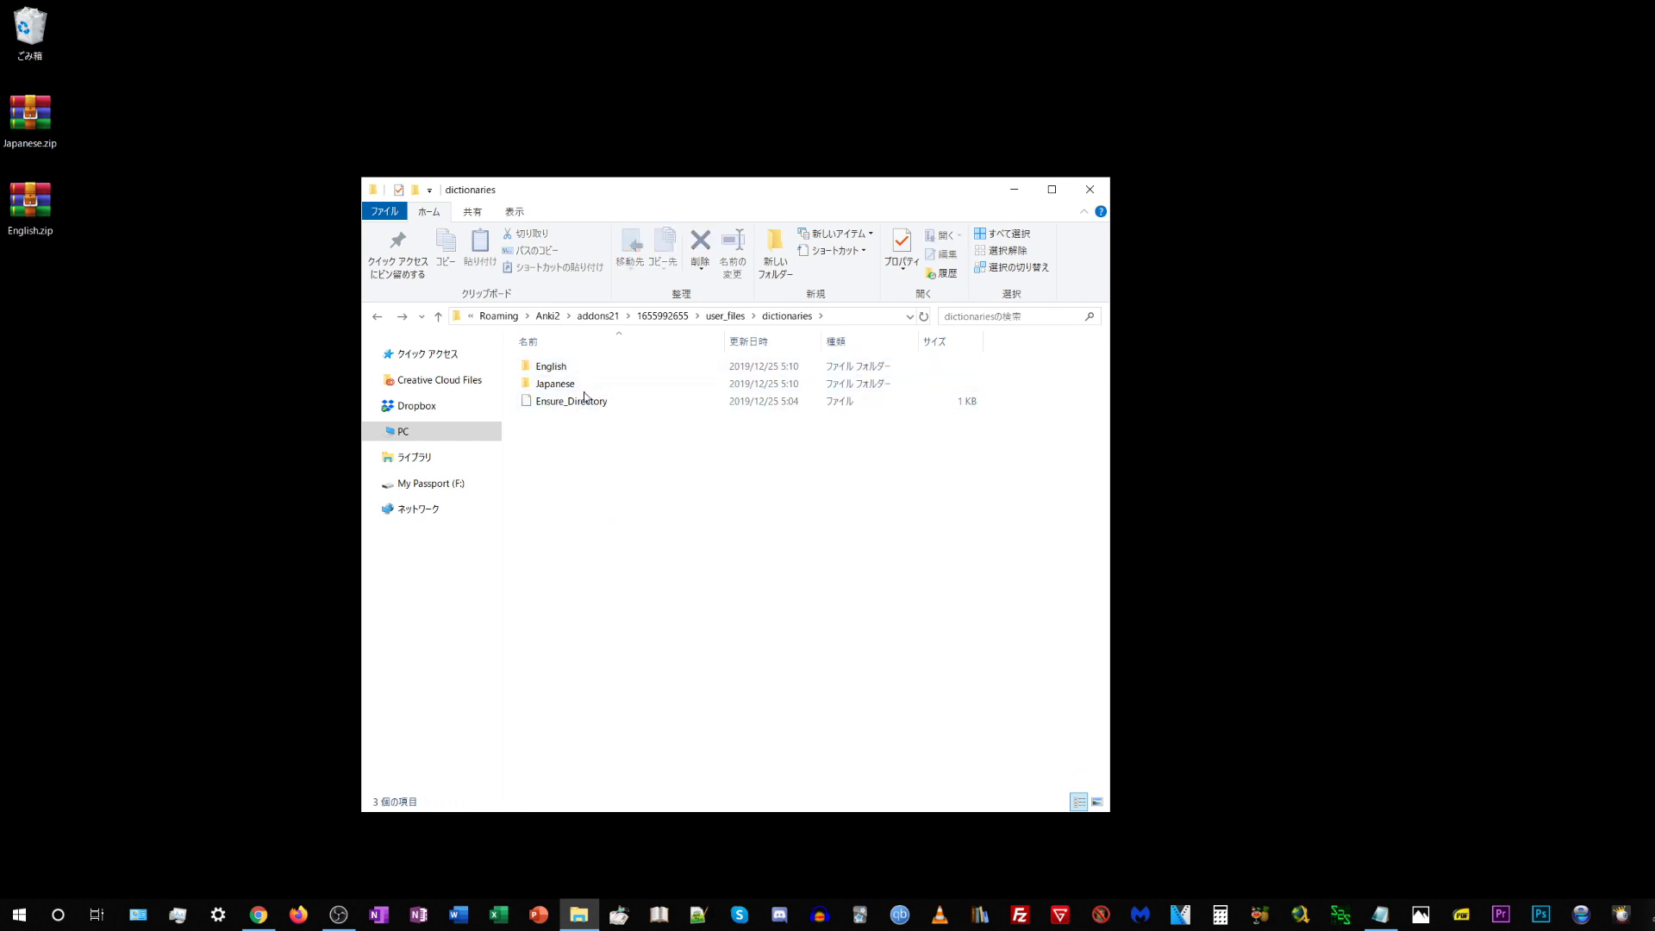
double_click(584, 366)
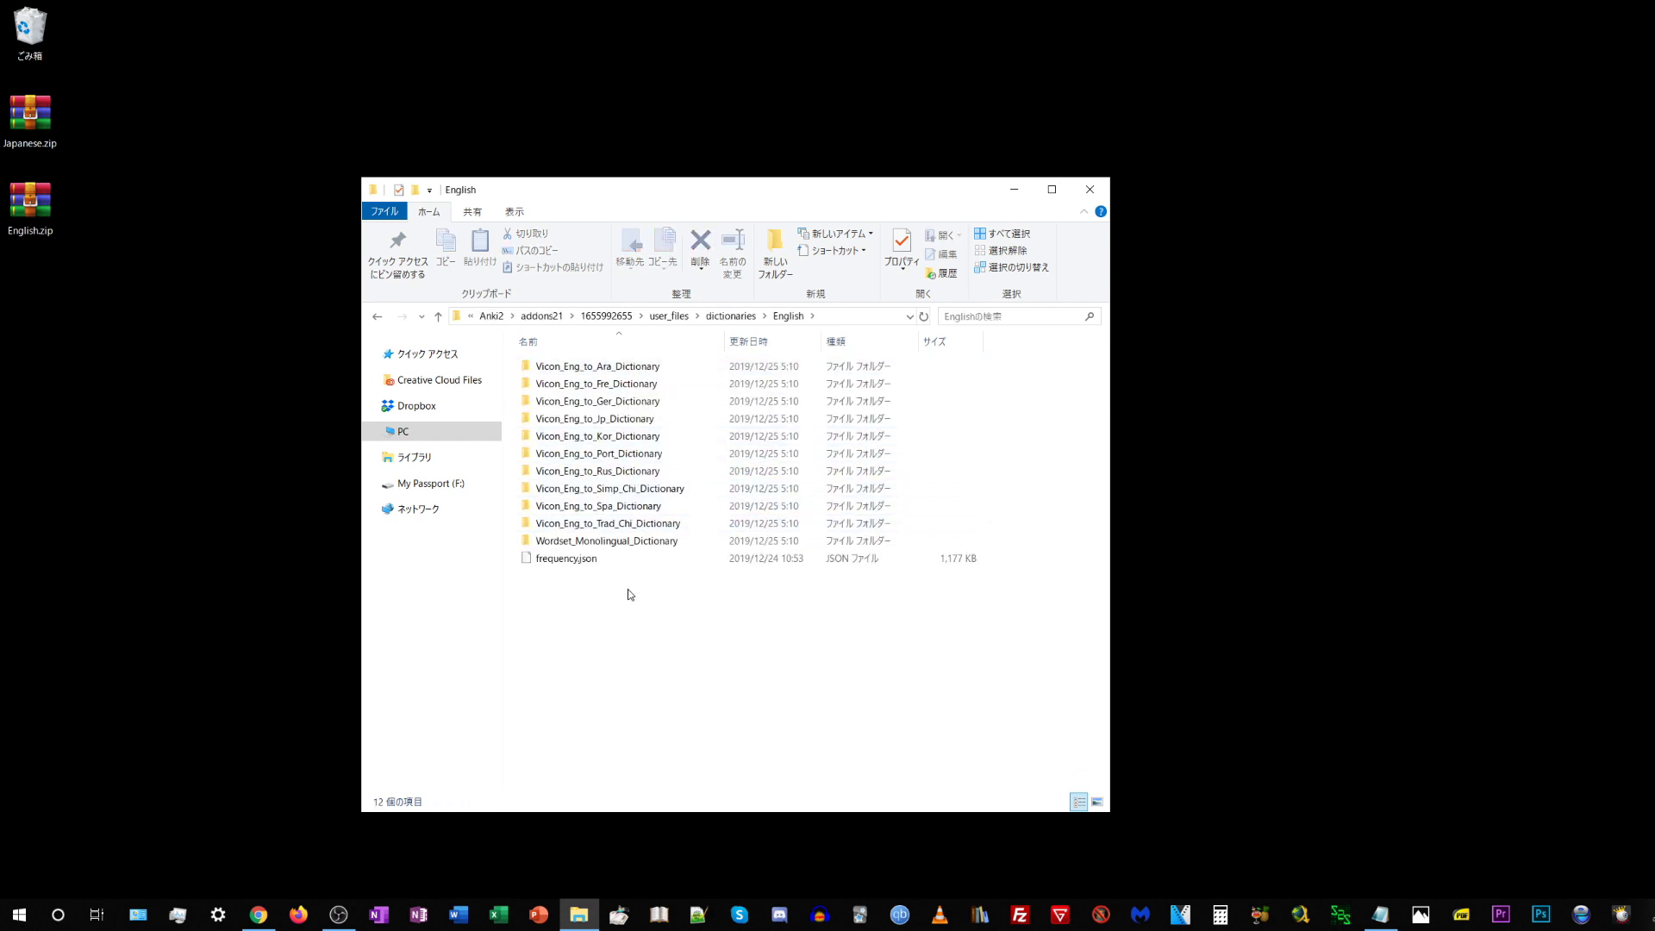
key("alt+Left")
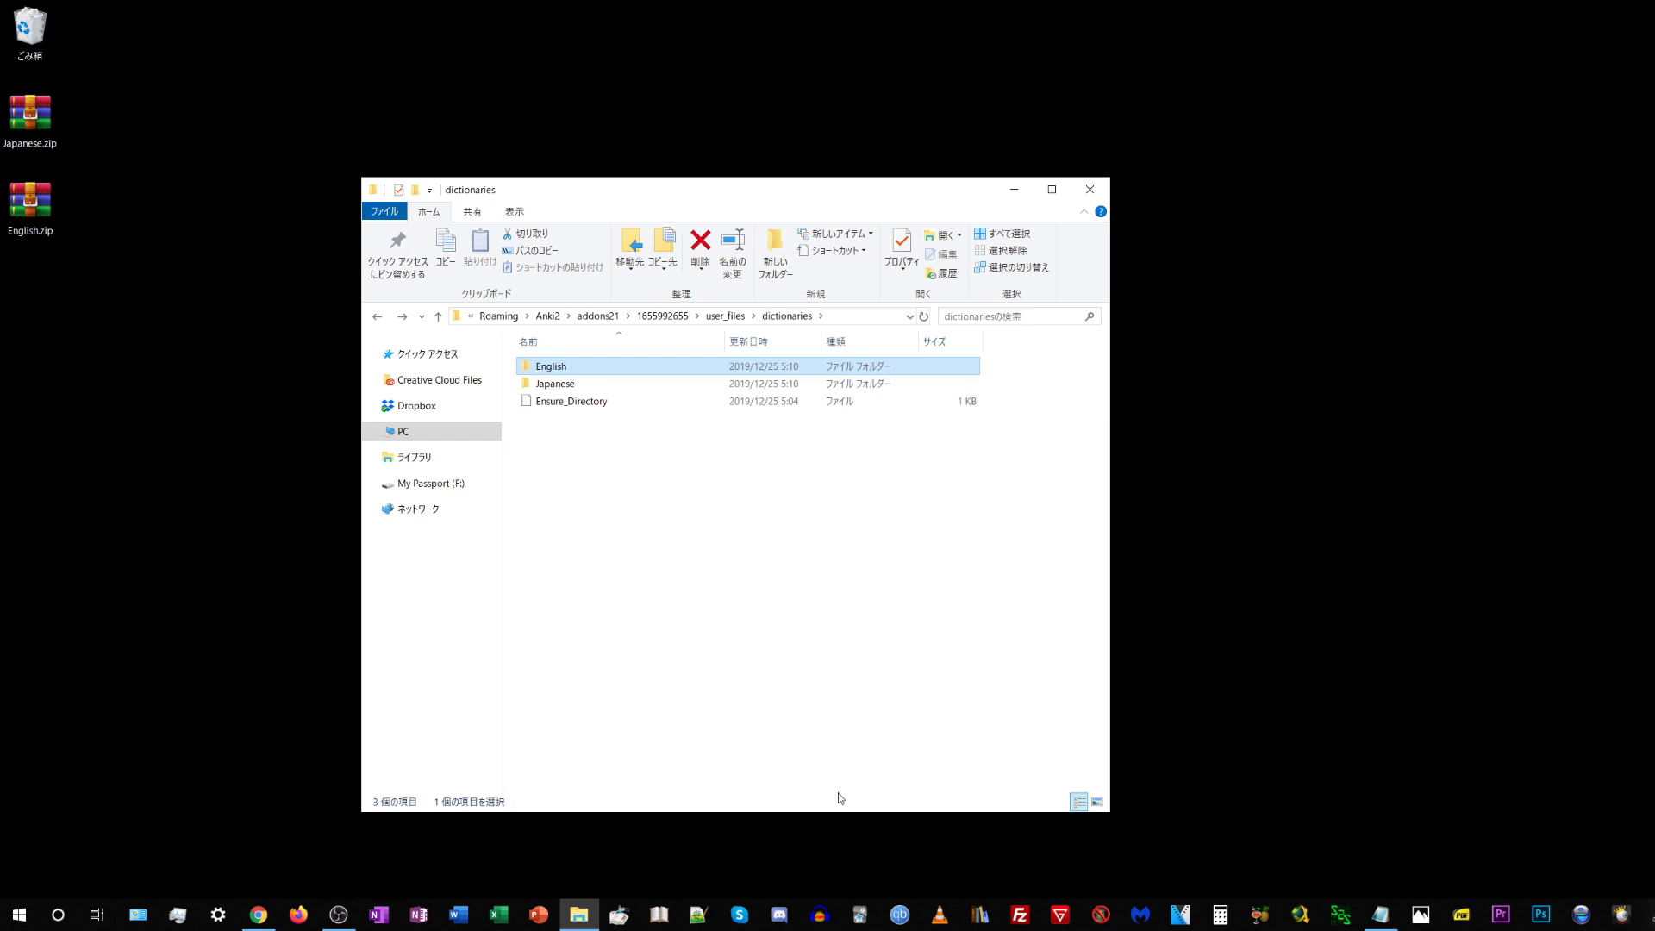
Launch Anki, minimize File Explorer, and acknowledge the Japanese dictionary import message.
left_click(861, 912)
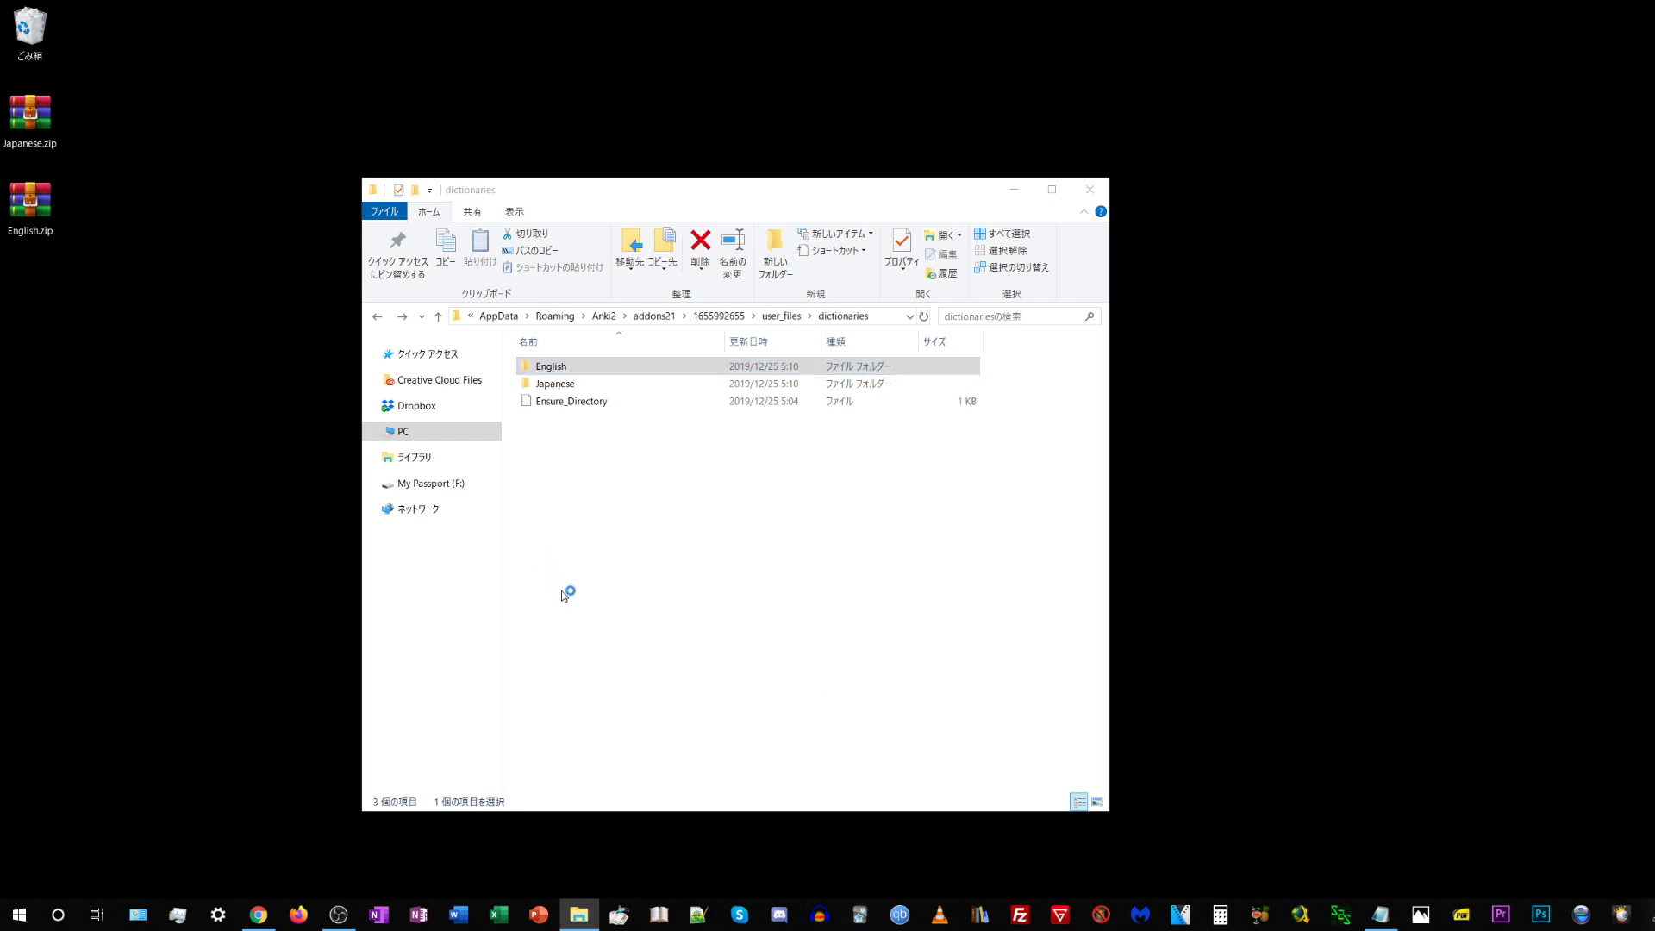
left_click(1014, 188)
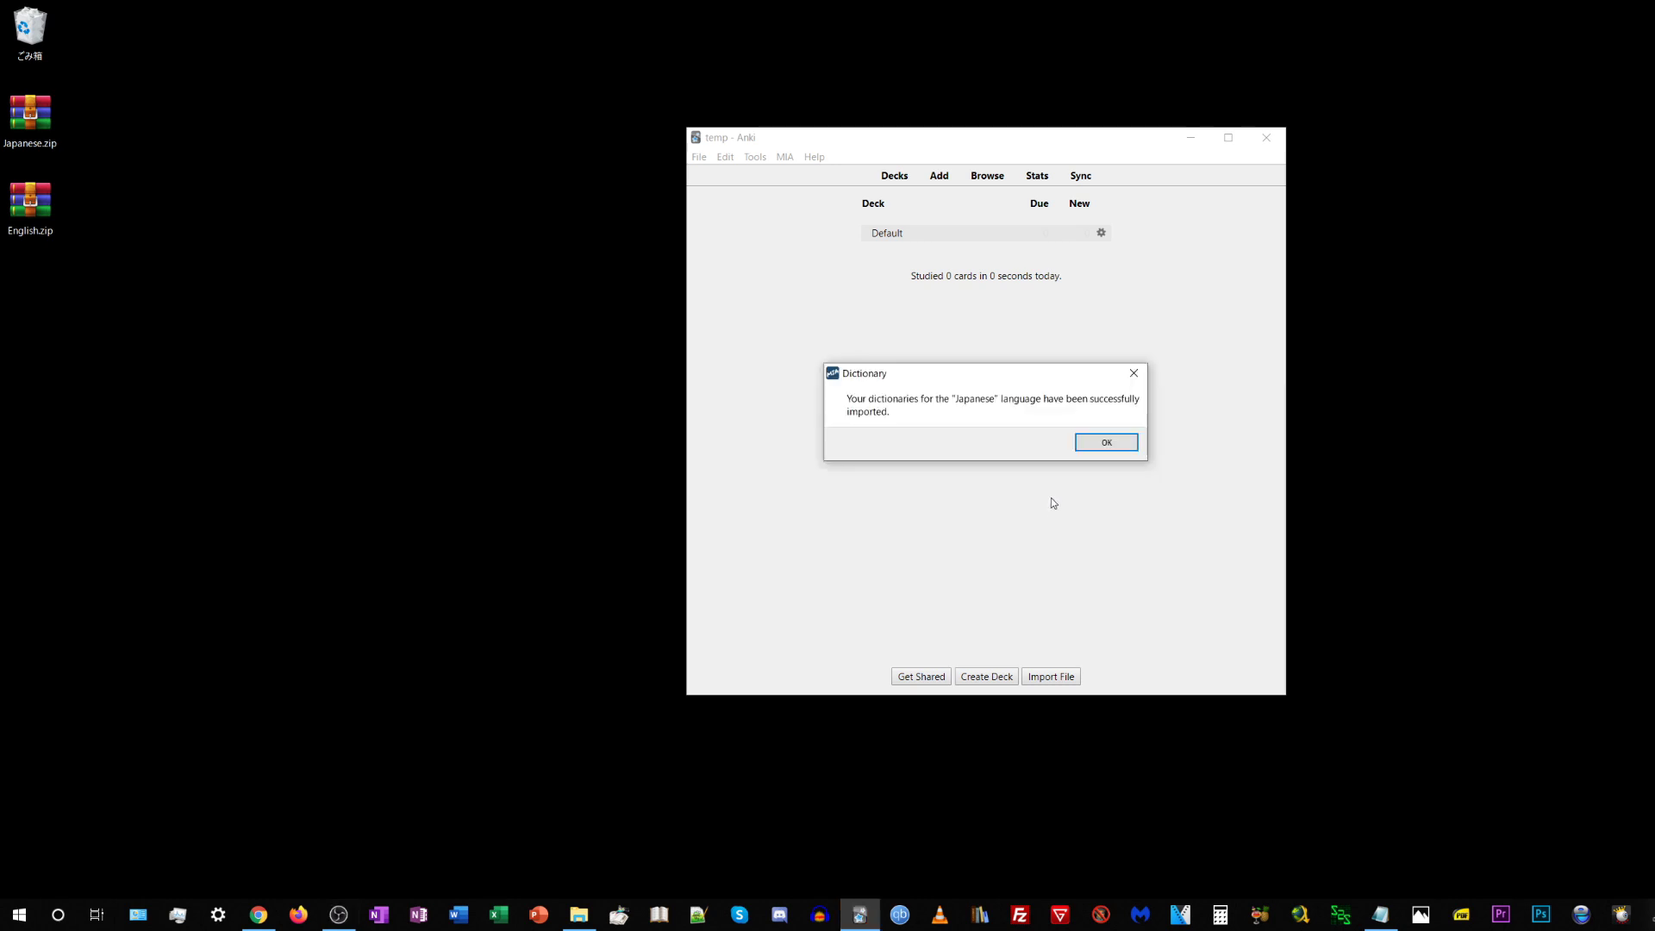
left_click(1105, 439)
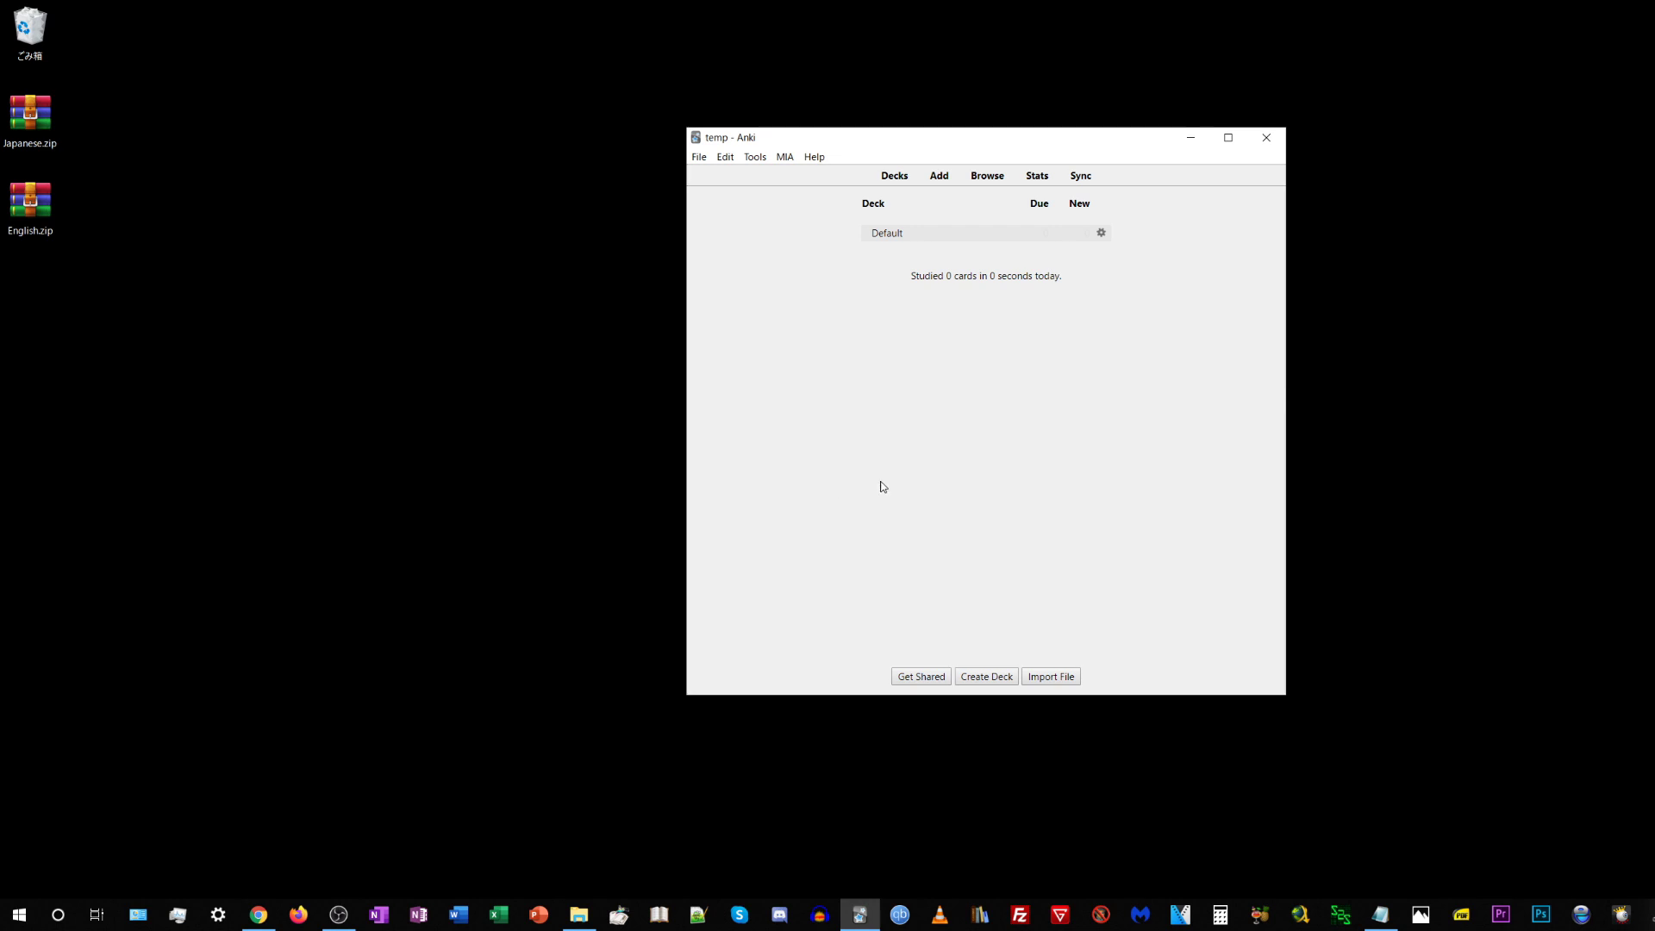
Open the MIA Dictionary window from Anki, reposition it, and make it taller.
left_click(785, 160)
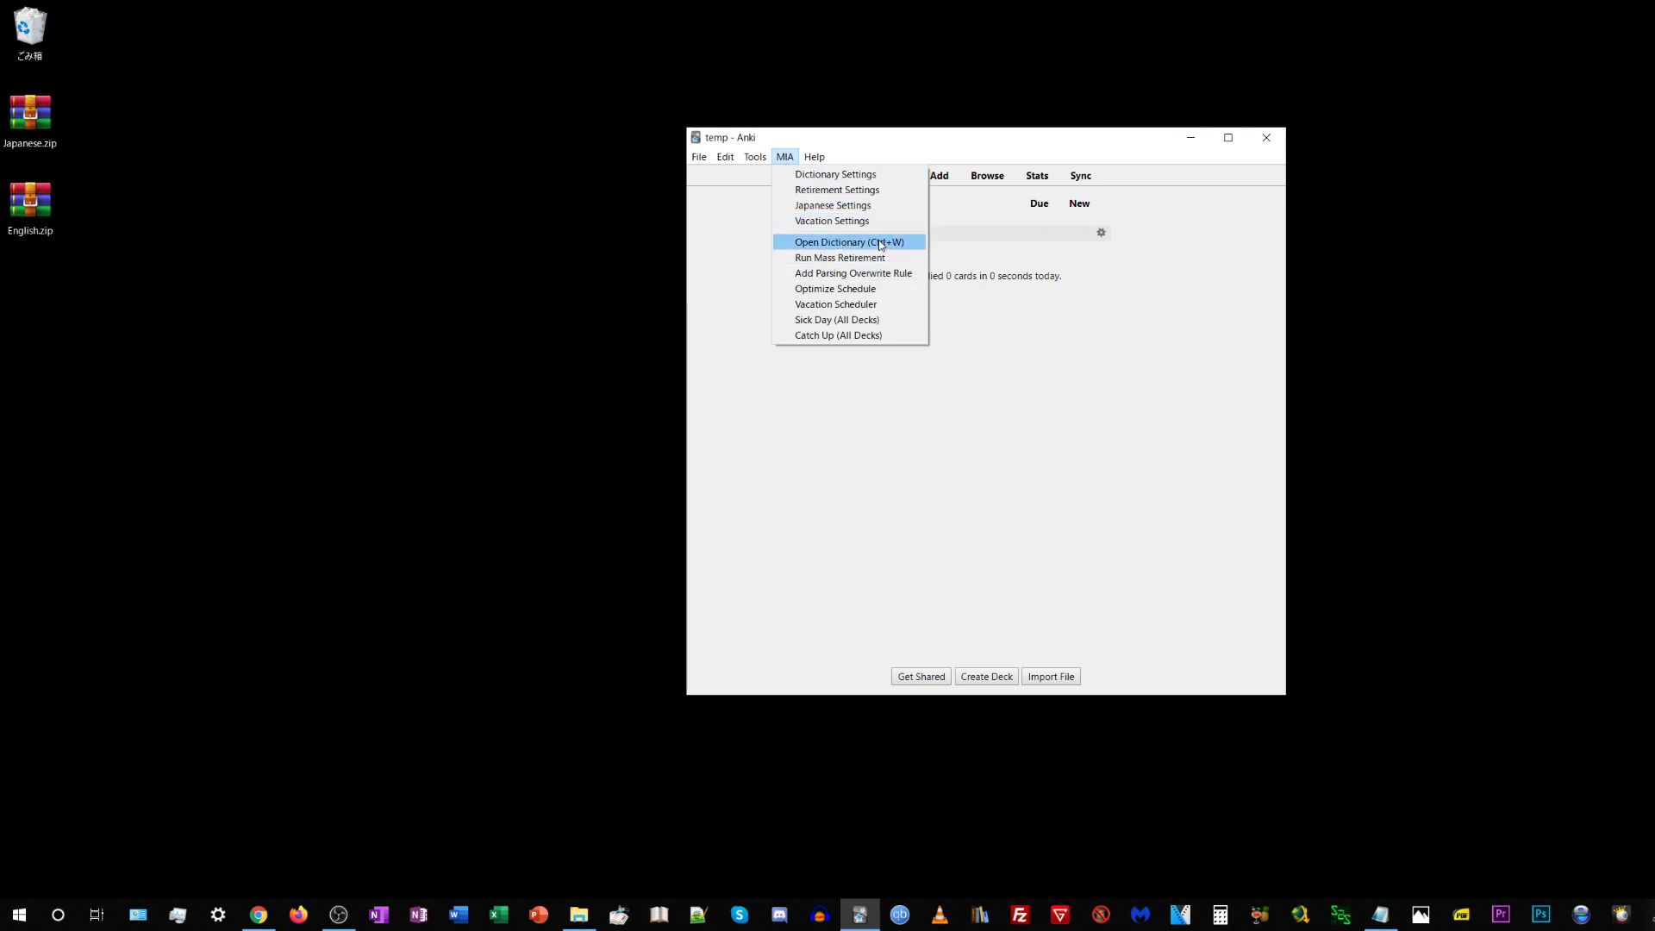
left_click(970, 335)
key("ctrl+w")
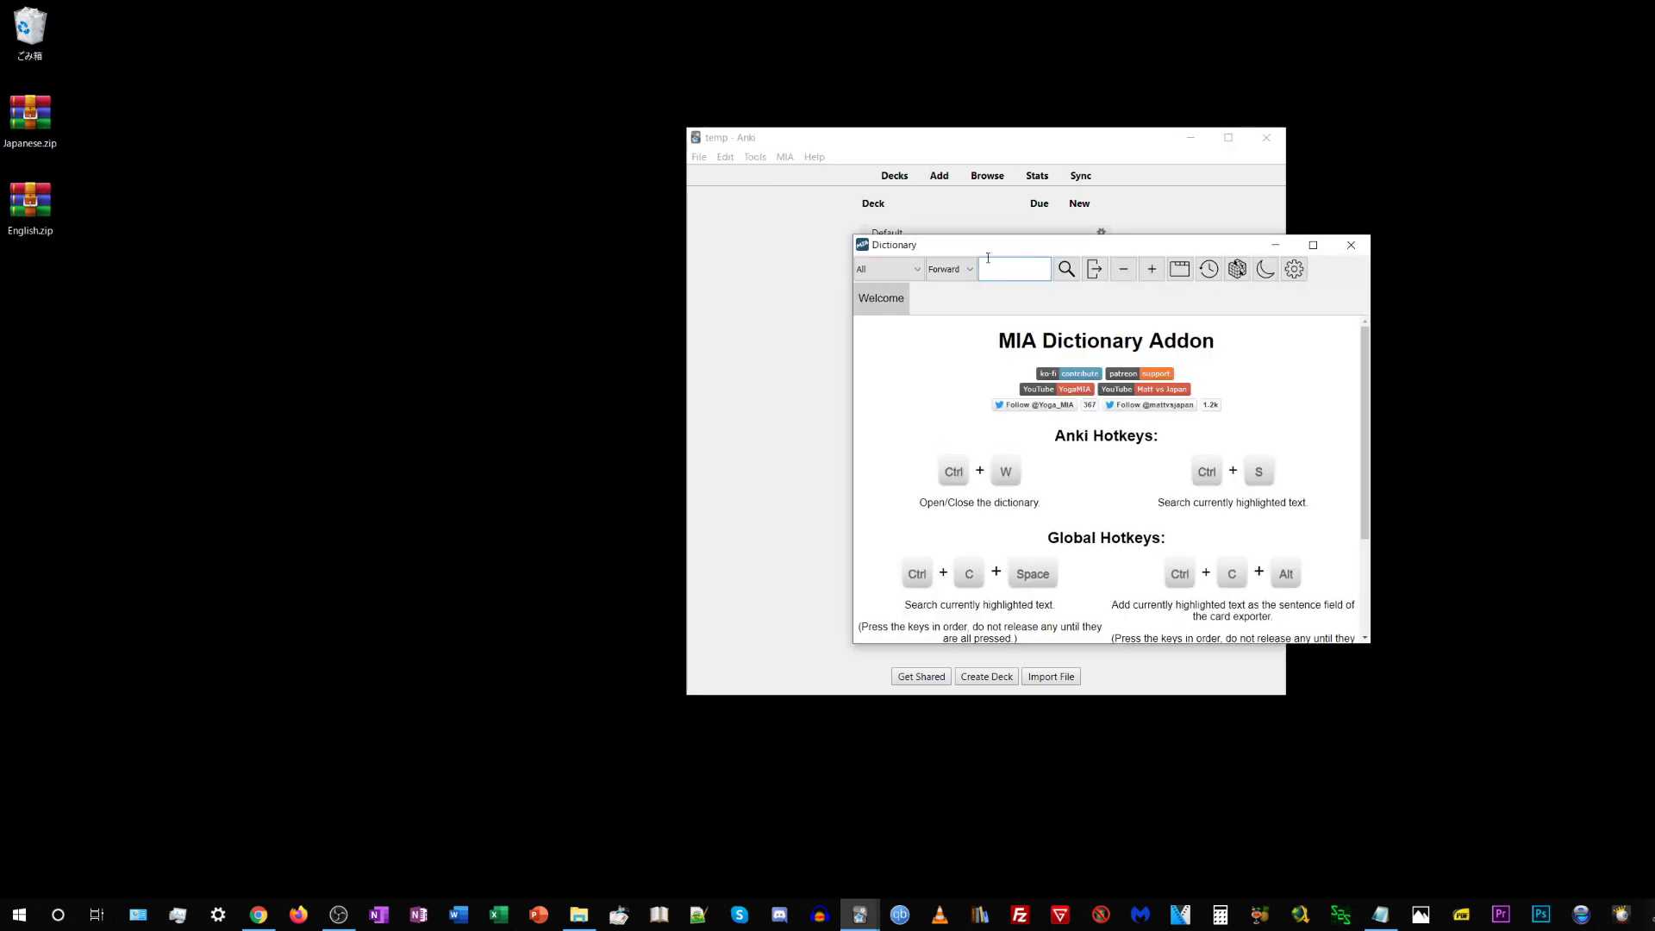
left_click_drag(979, 253, 611, 183)
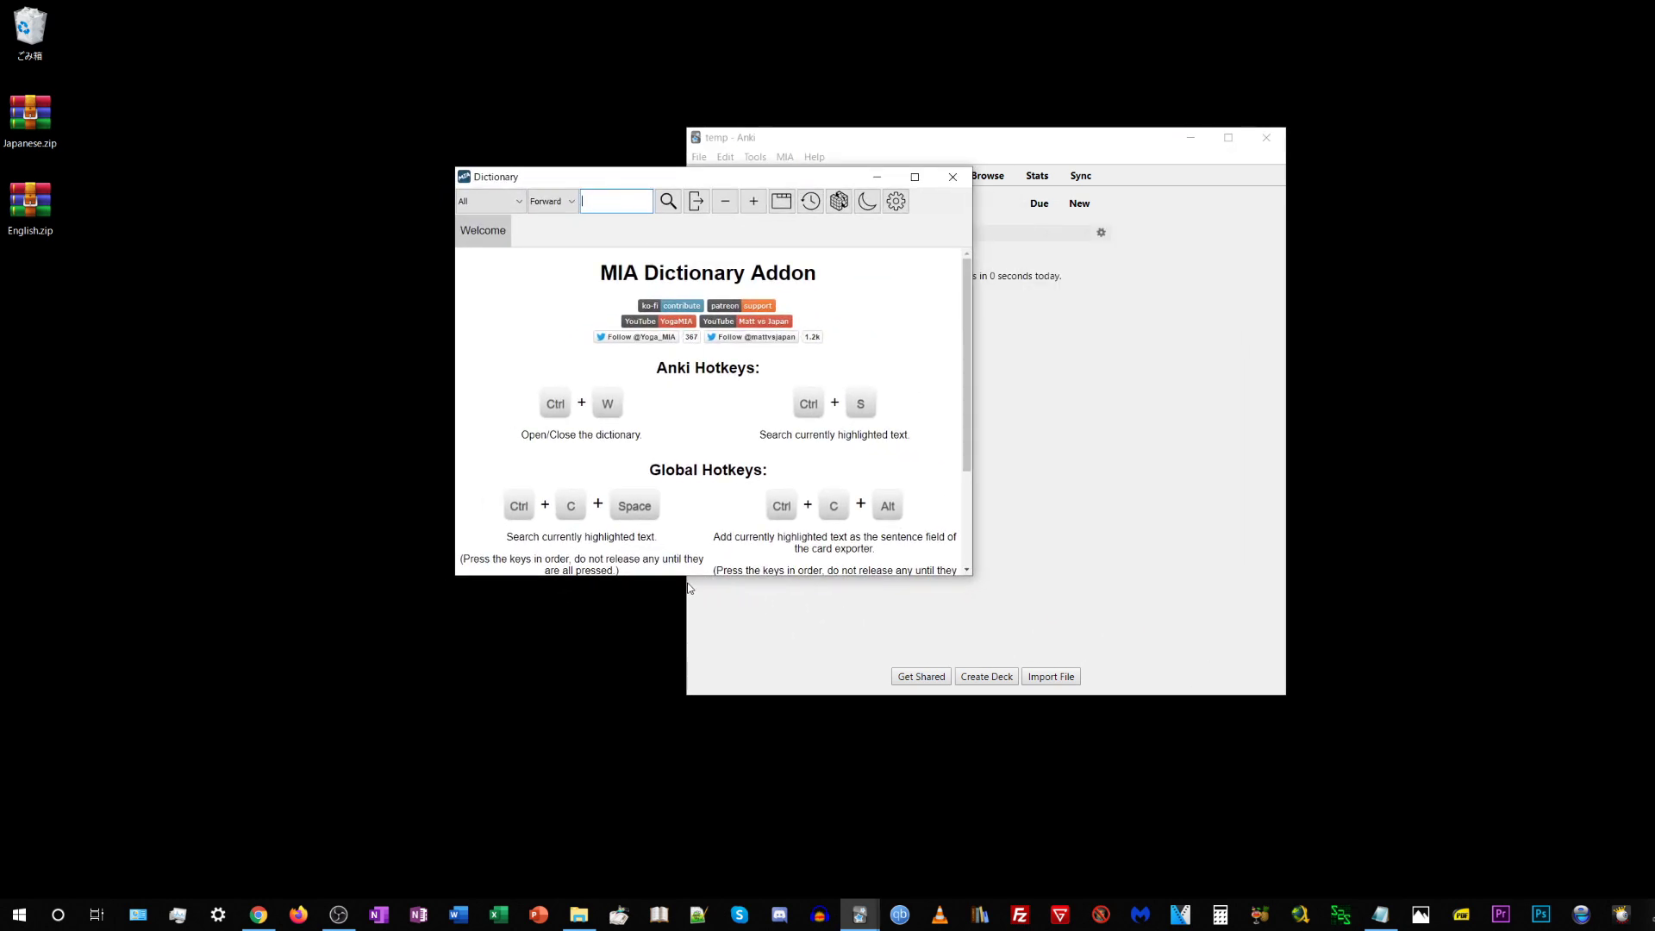
left_click_drag(695, 578, 683, 800)
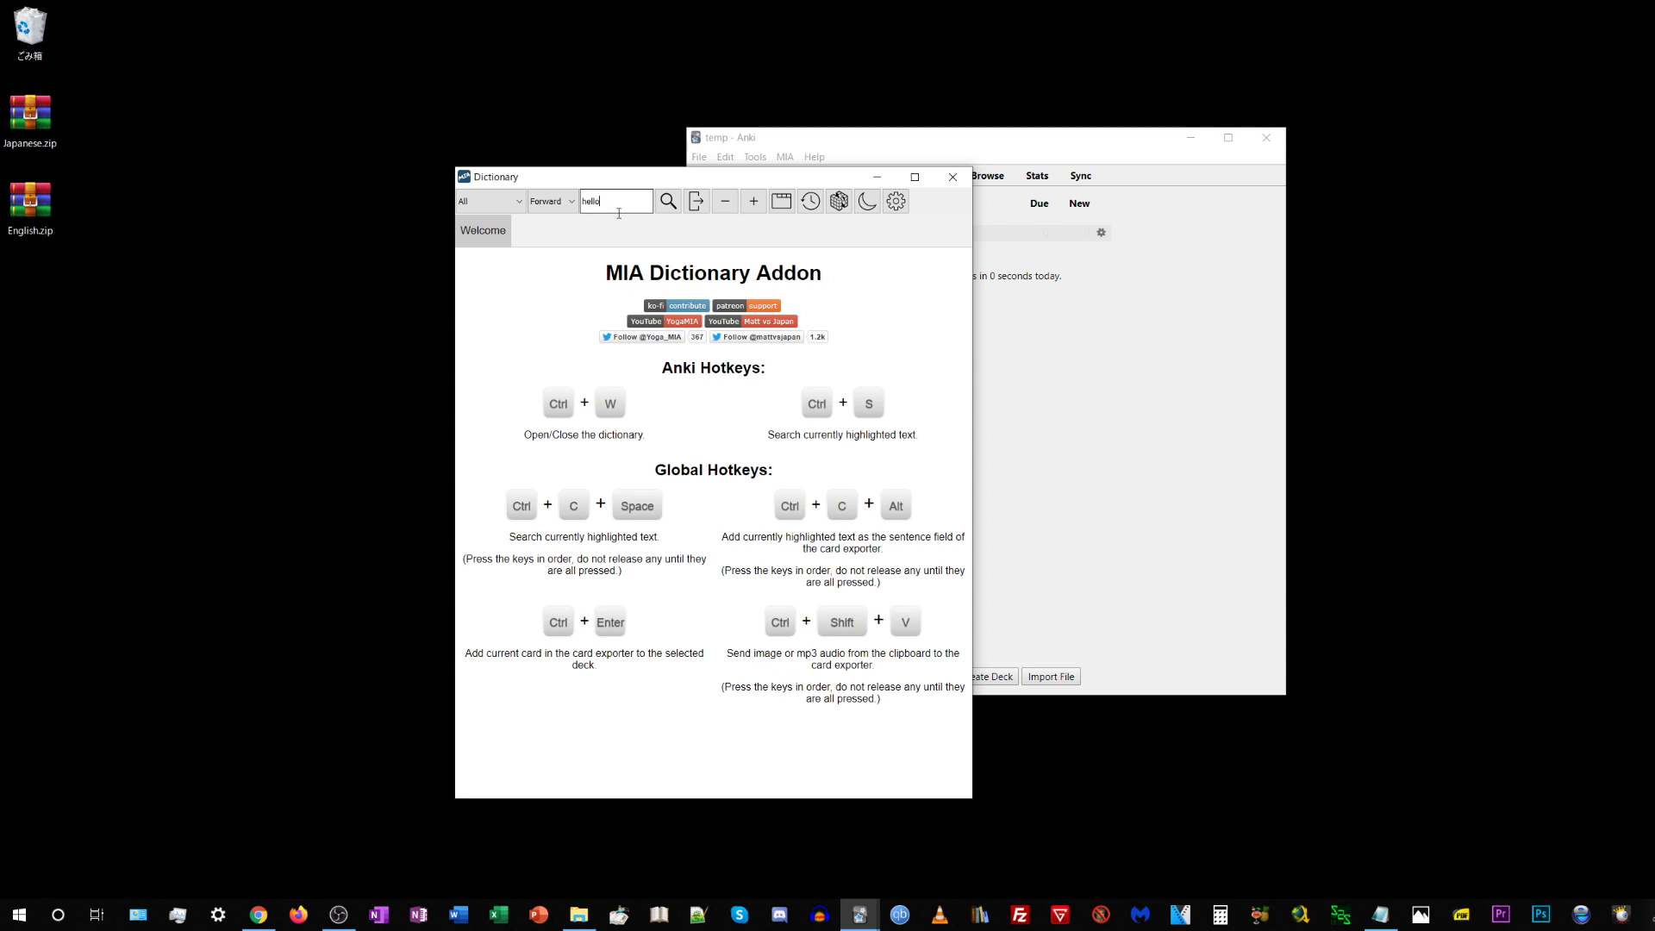
Search all dictionaries for "hello" in Forward mode and look through the entries.
key("Return")
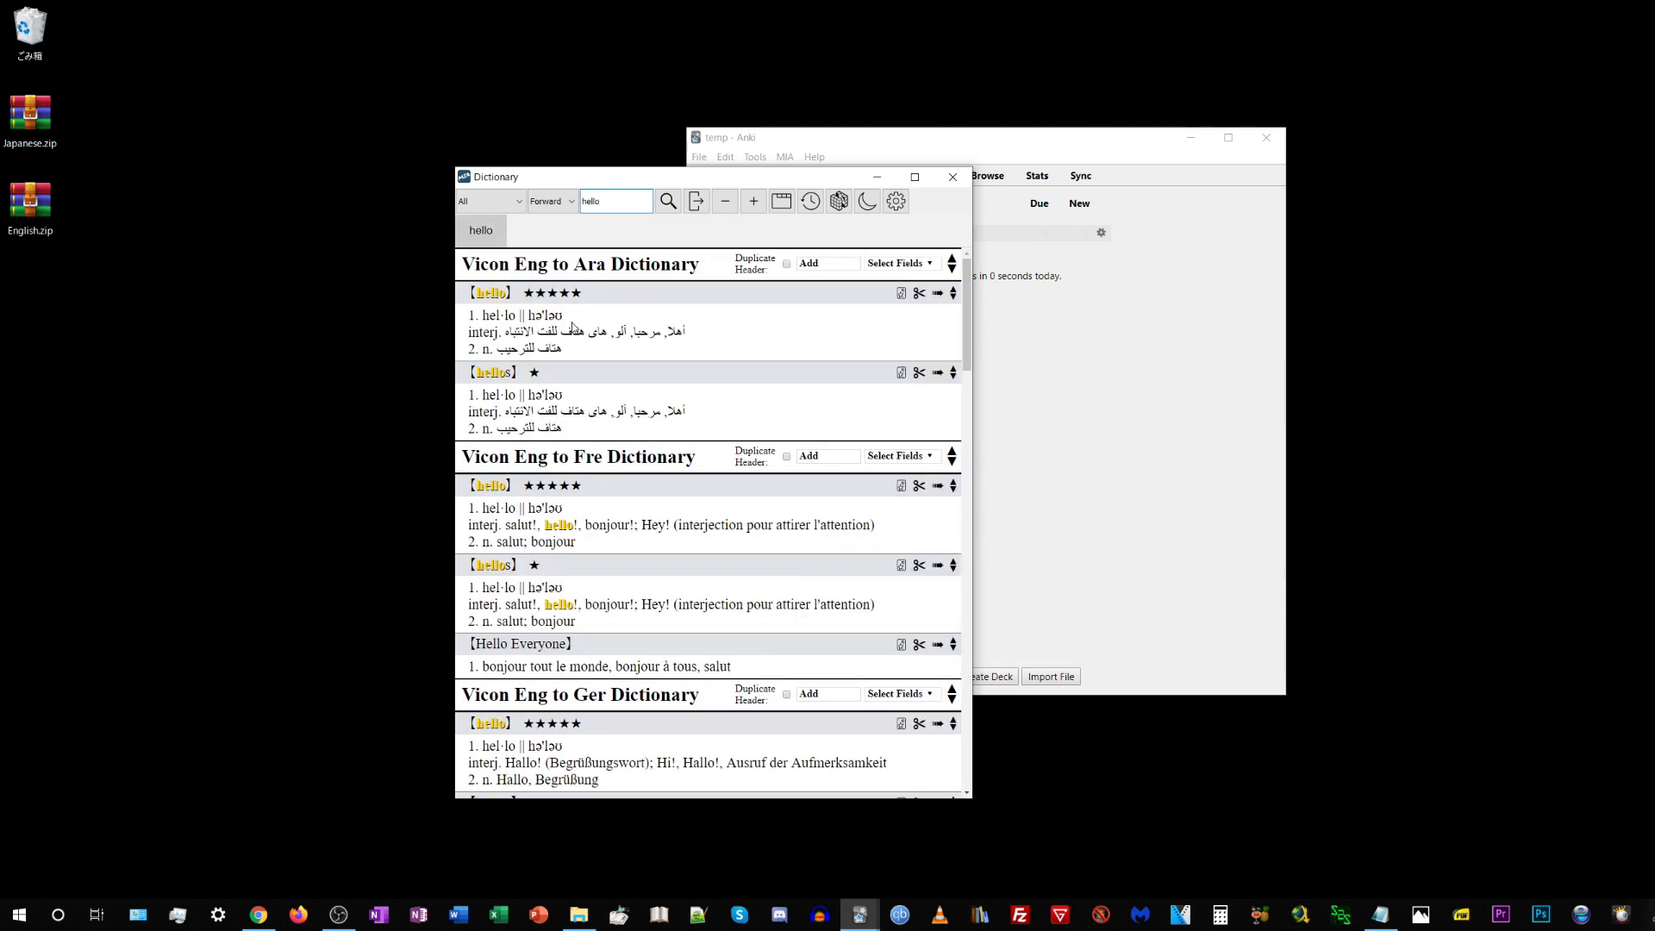
scroll(629, 360, "down", 10)
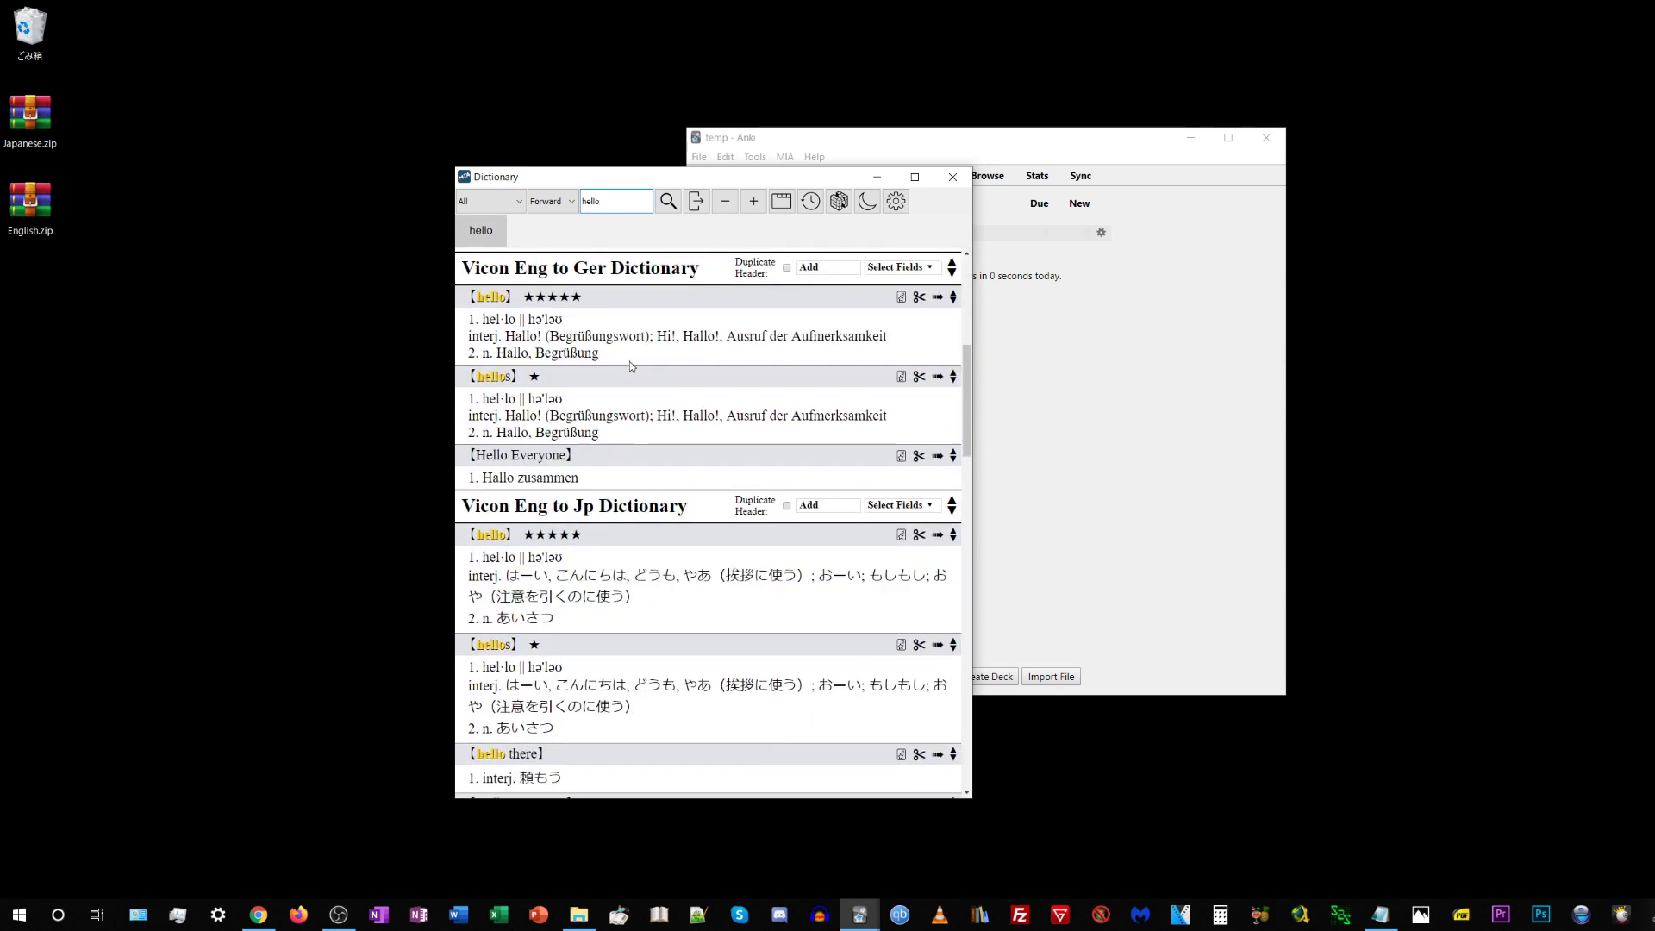
Compare the "hello" entries across the English-to-French, German, Japanese, Korean and Portuguese dictionaries, returning to the first result.
scroll(636, 385, "down", 3)
scroll(642, 397, "up", 12)
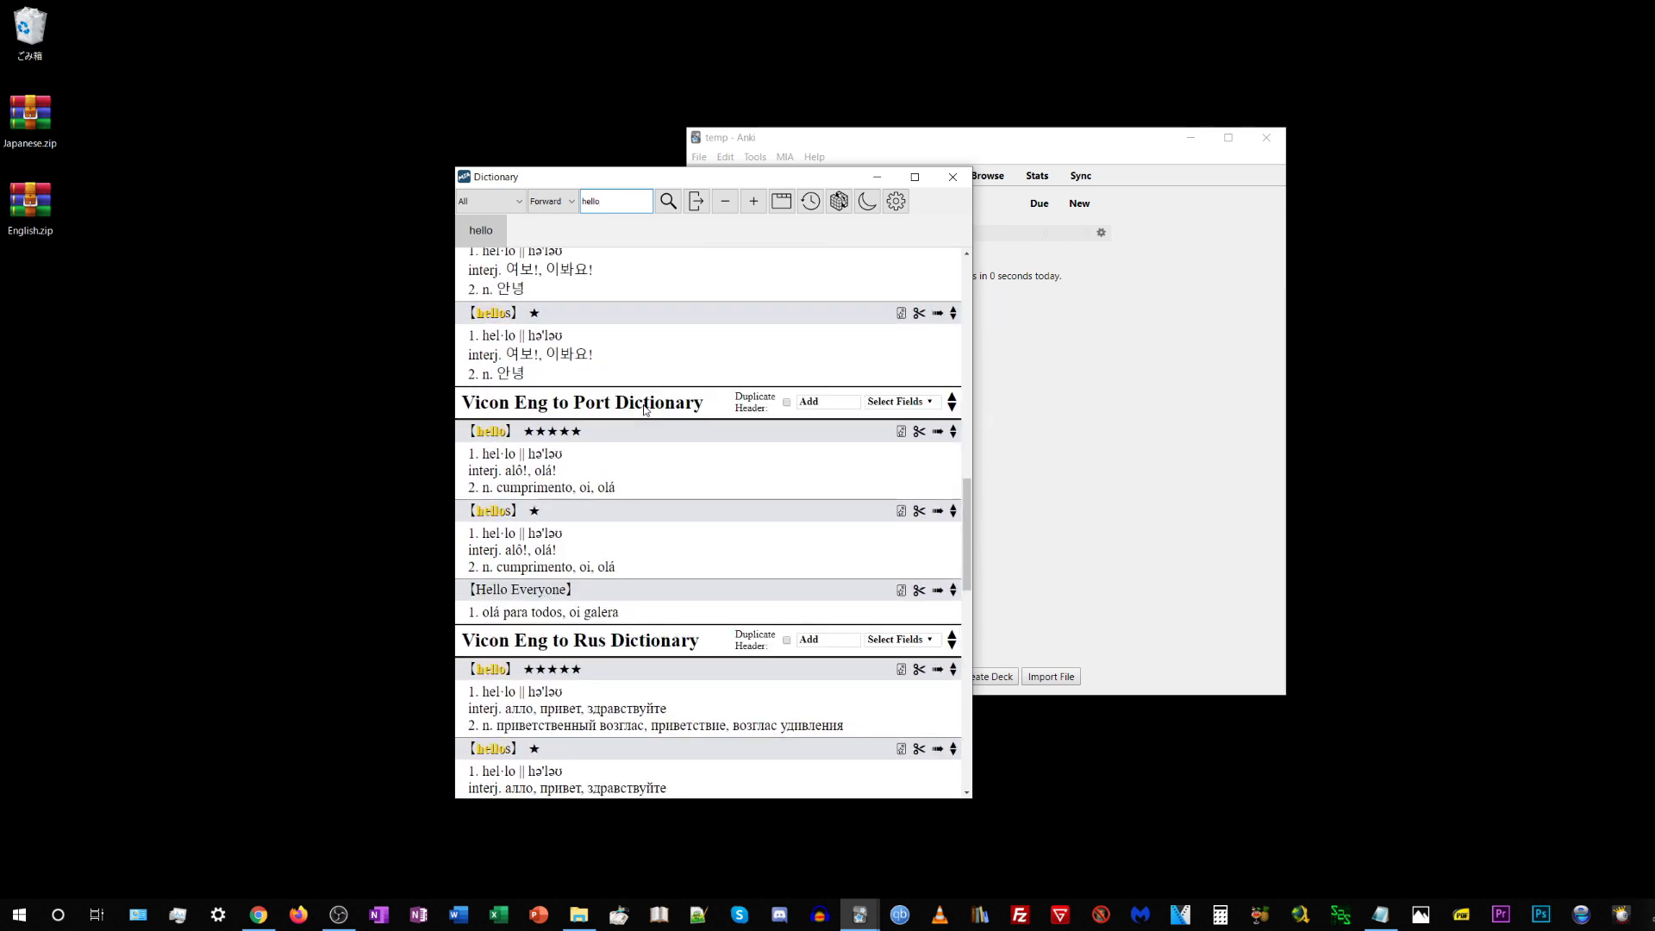
scroll(645, 405, "up", 2)
scroll(621, 384, "down", 1)
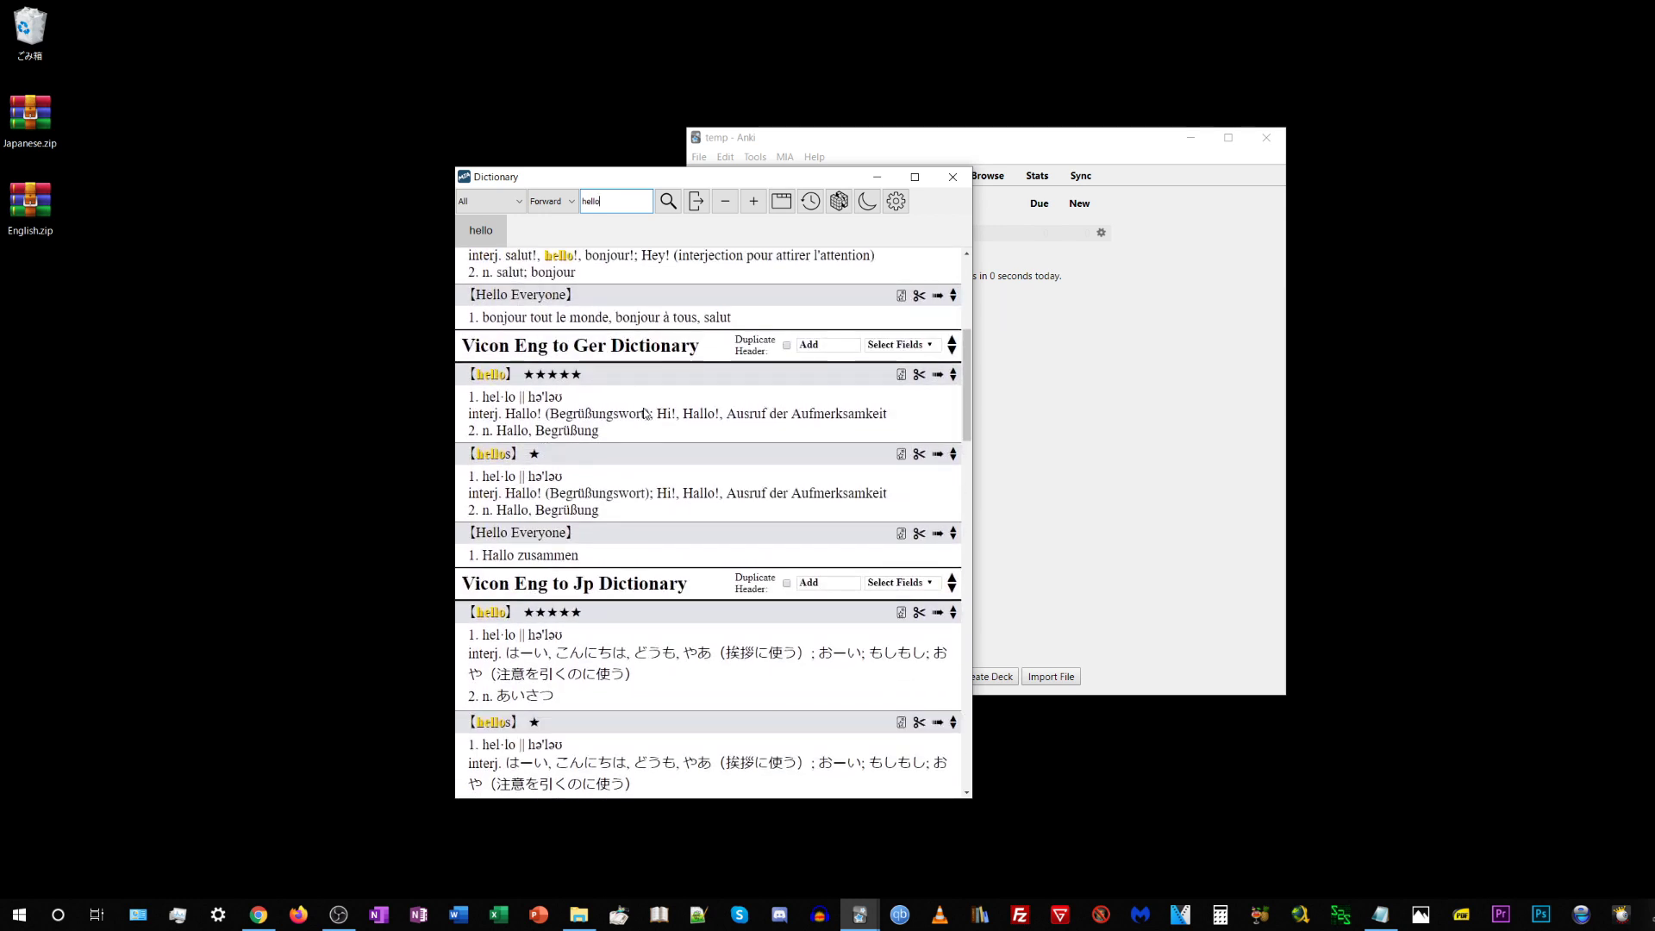
scroll(613, 375, "down", 1)
scroll(627, 326, "down", 5)
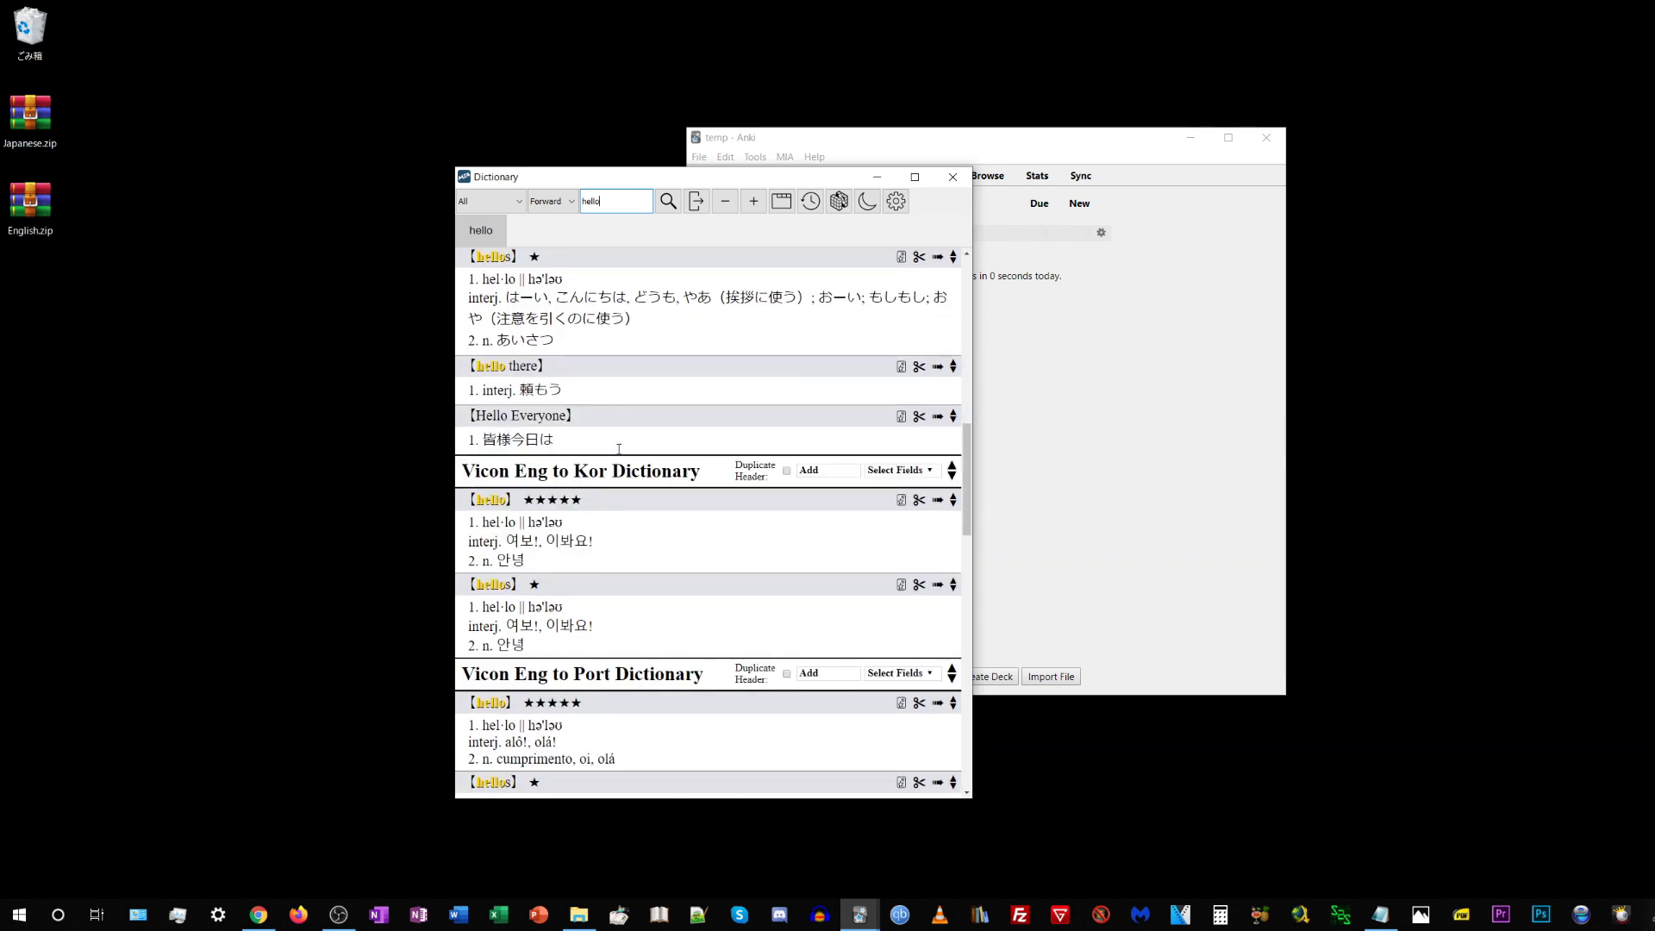
scroll(623, 453, "up", 7)
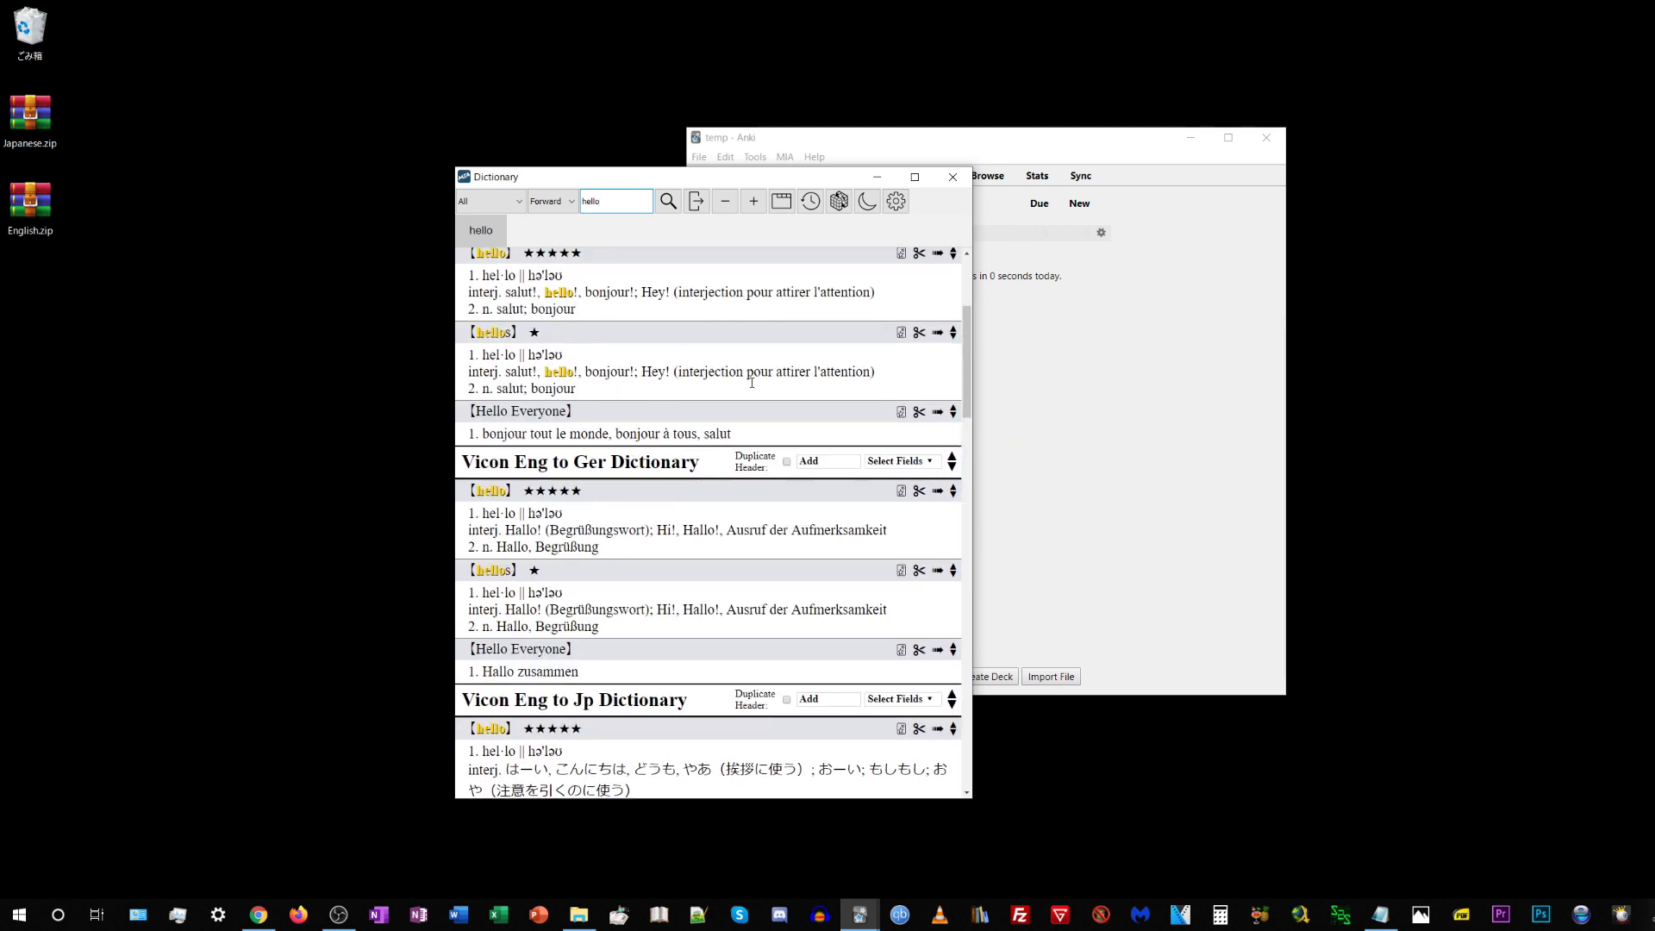
scroll(634, 431, "up", 3)
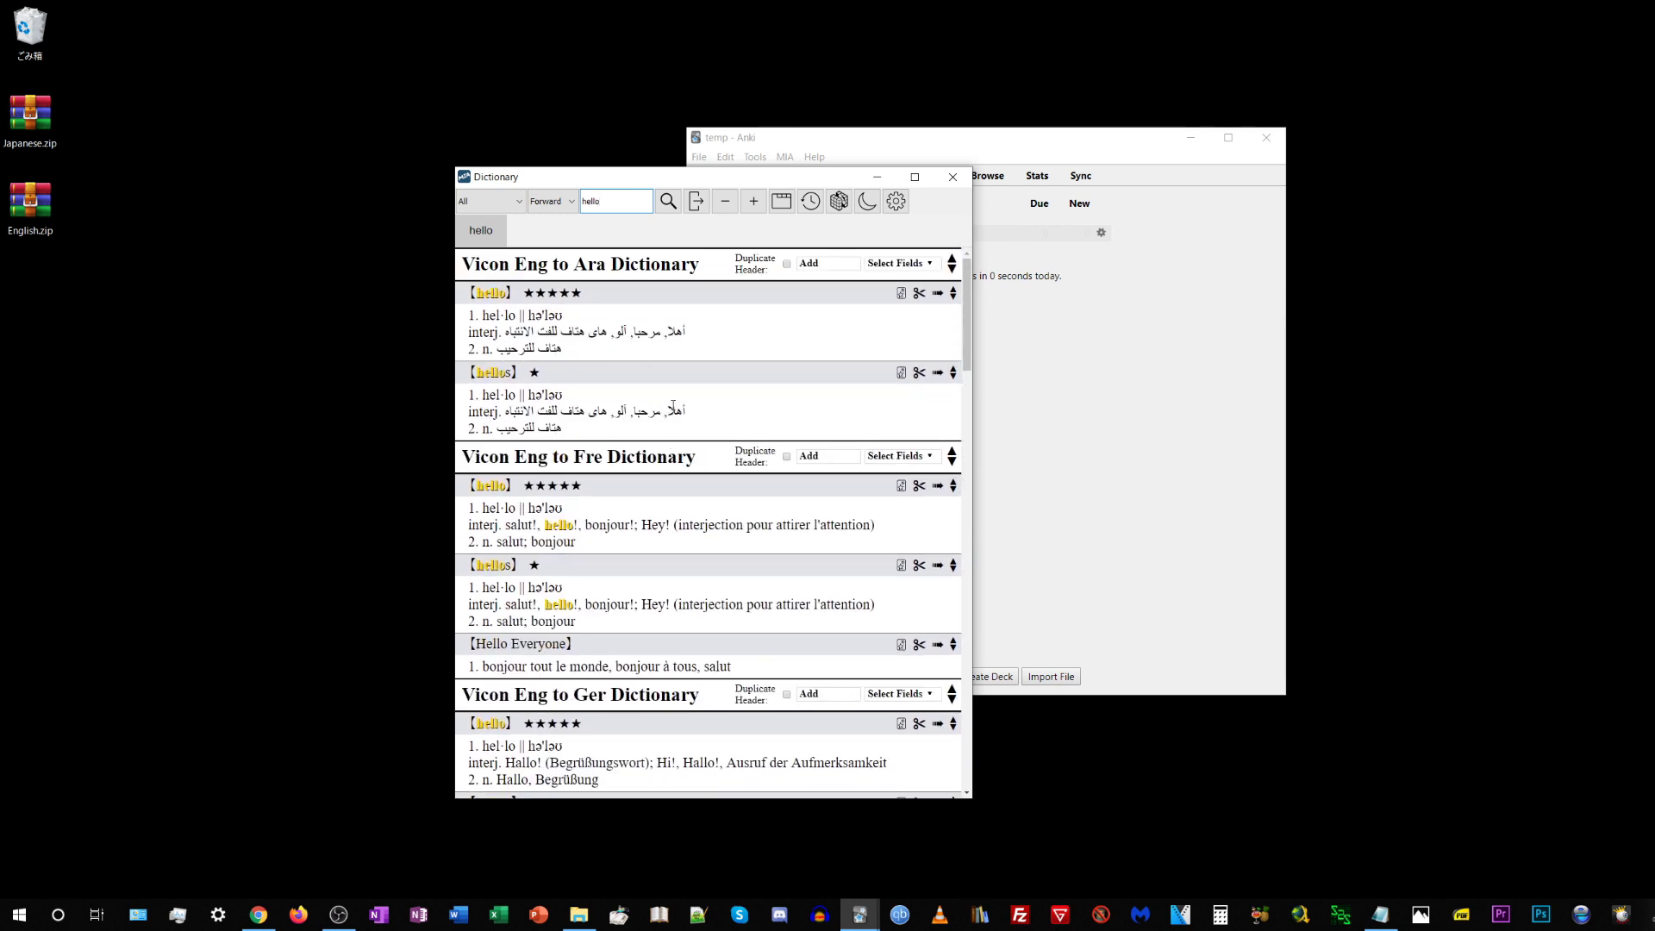
Show and widen the results sidebar, and collapse its Arabic, French and German dictionary lists.
left_click(697, 203)
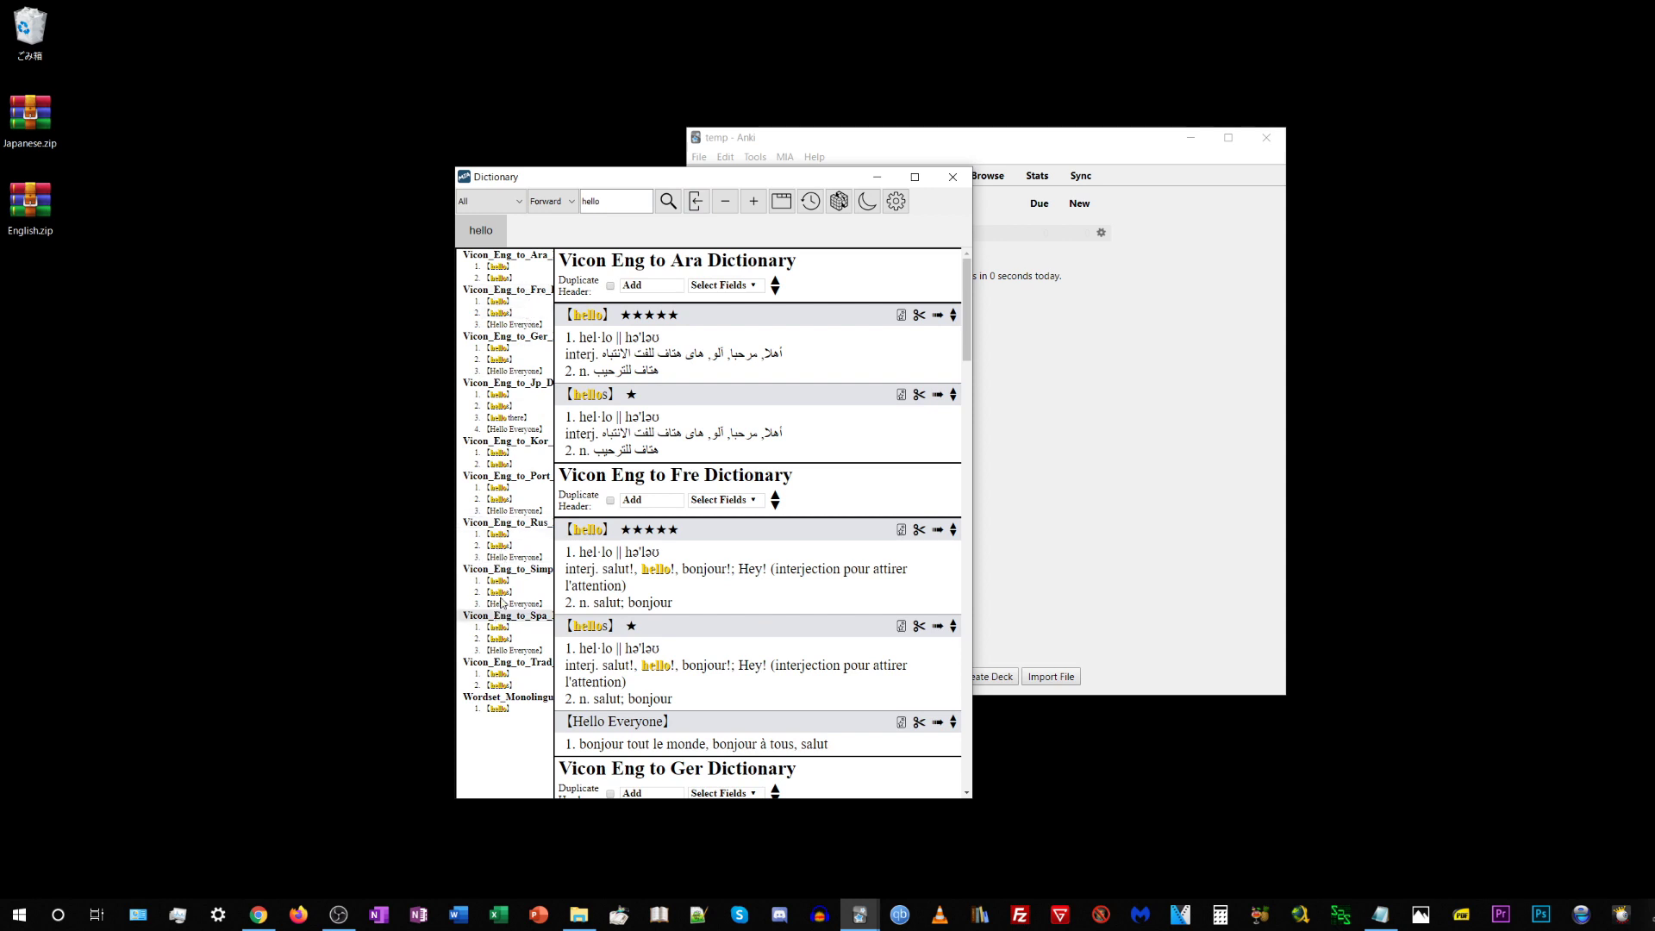
left_click_drag(556, 367, 609, 368)
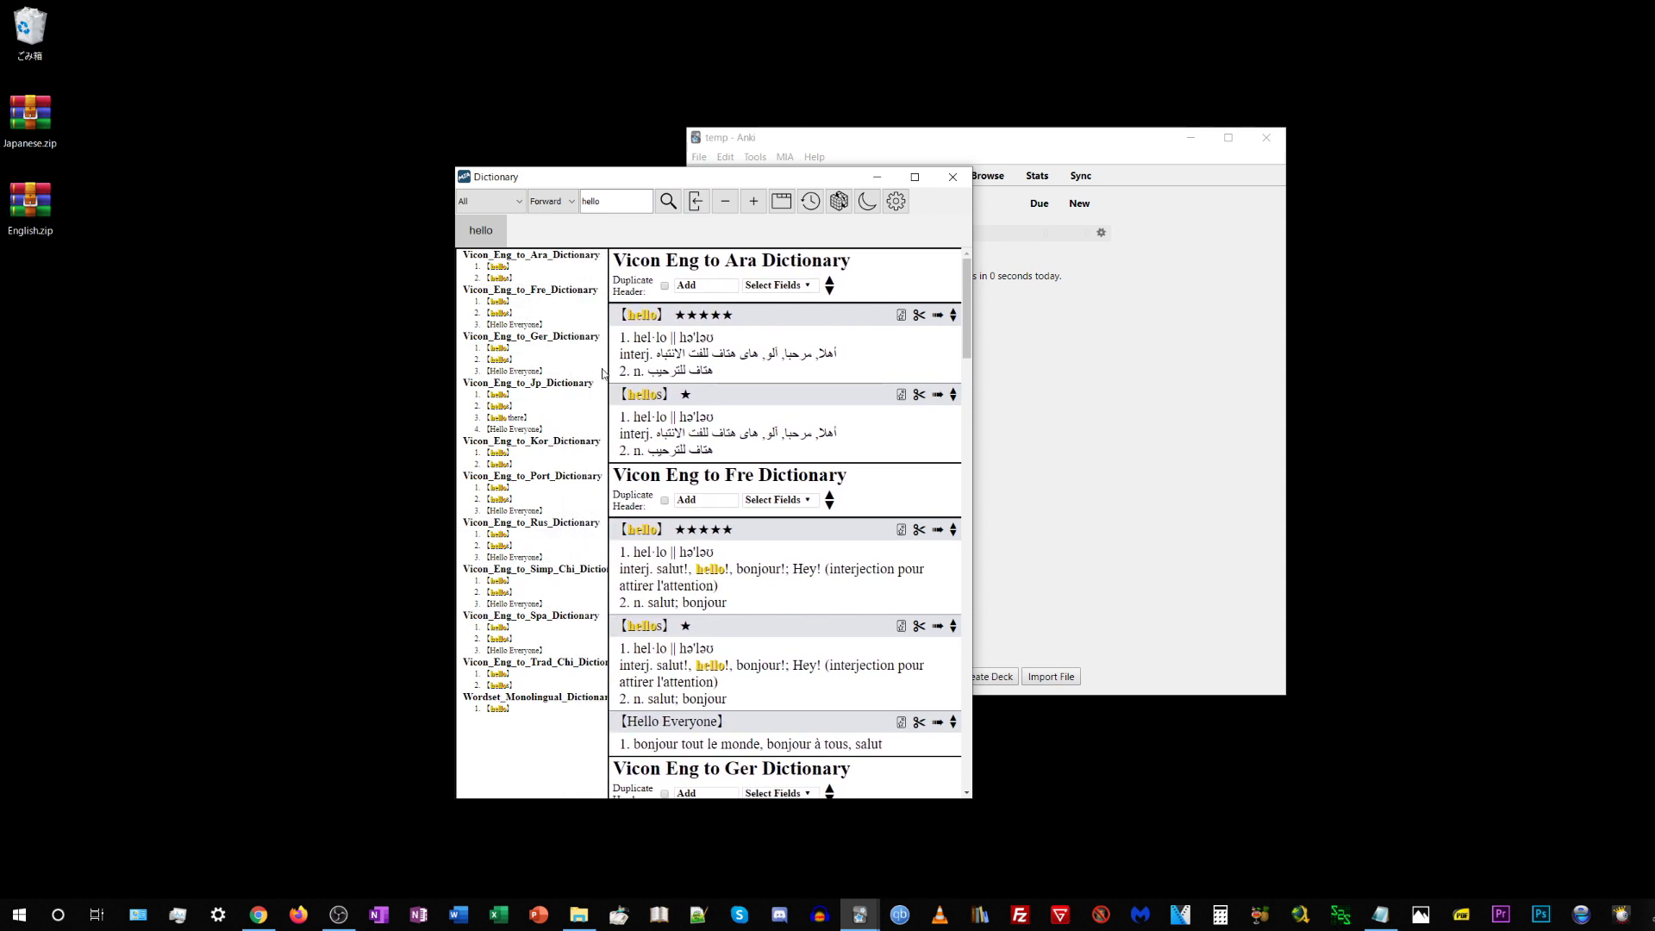
left_click(534, 256)
left_click(531, 267)
left_click(529, 278)
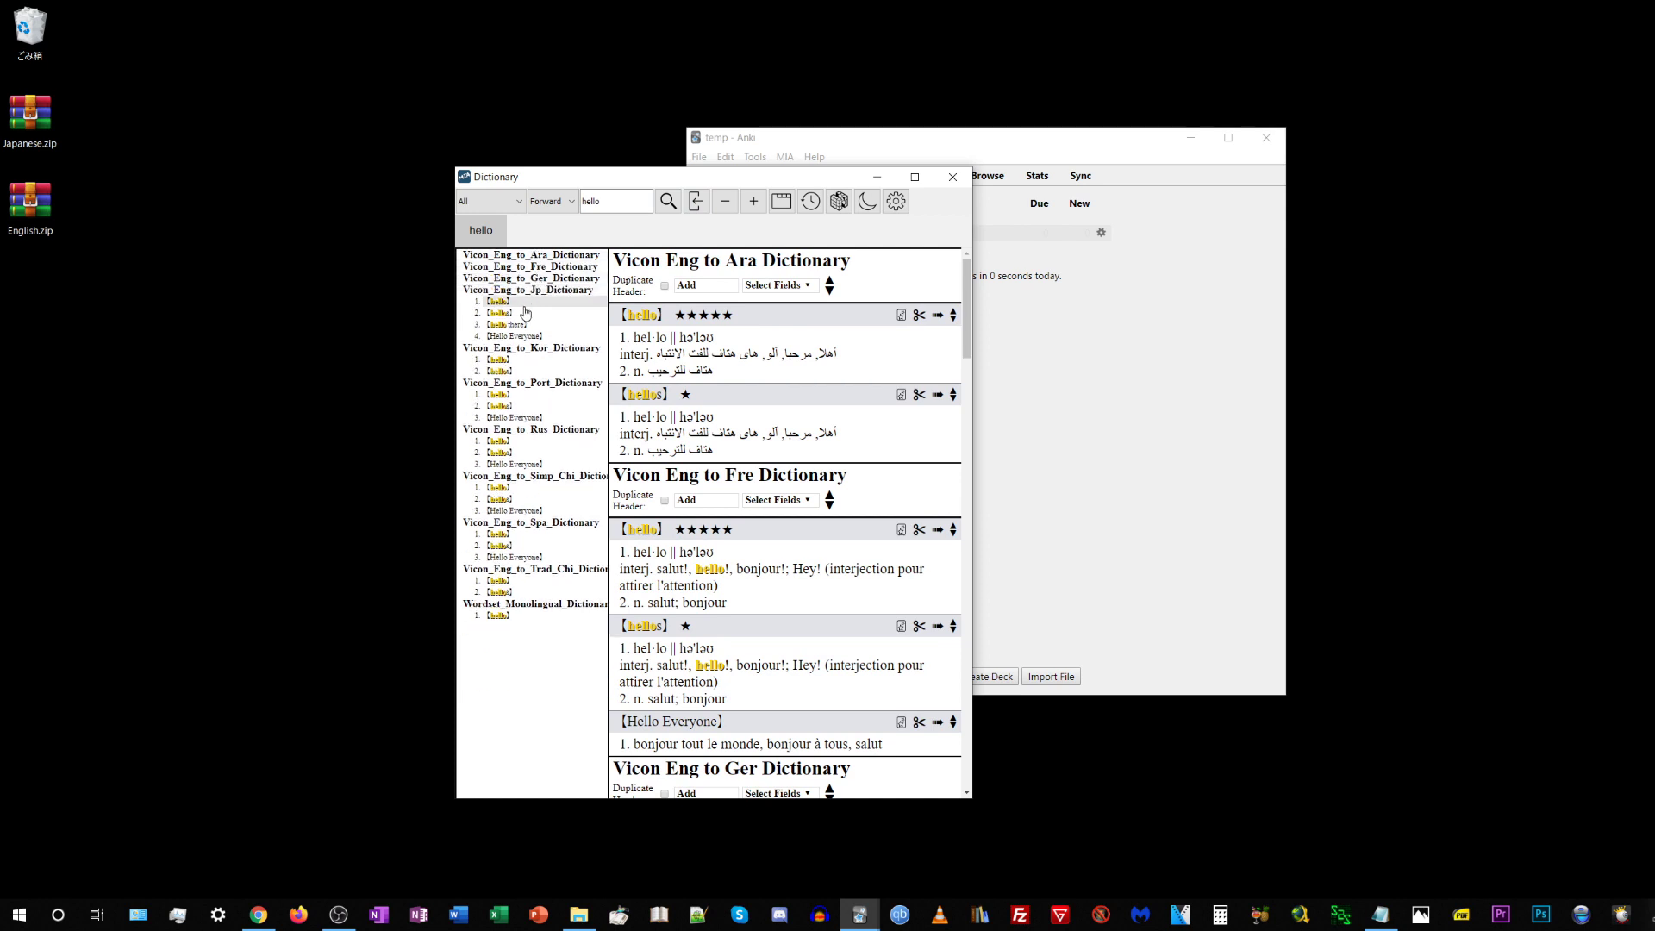
Jump to the "hello" entry of the English-to-Portuguese dictionary from the sidebar and examine its star rating.
left_click(506, 398)
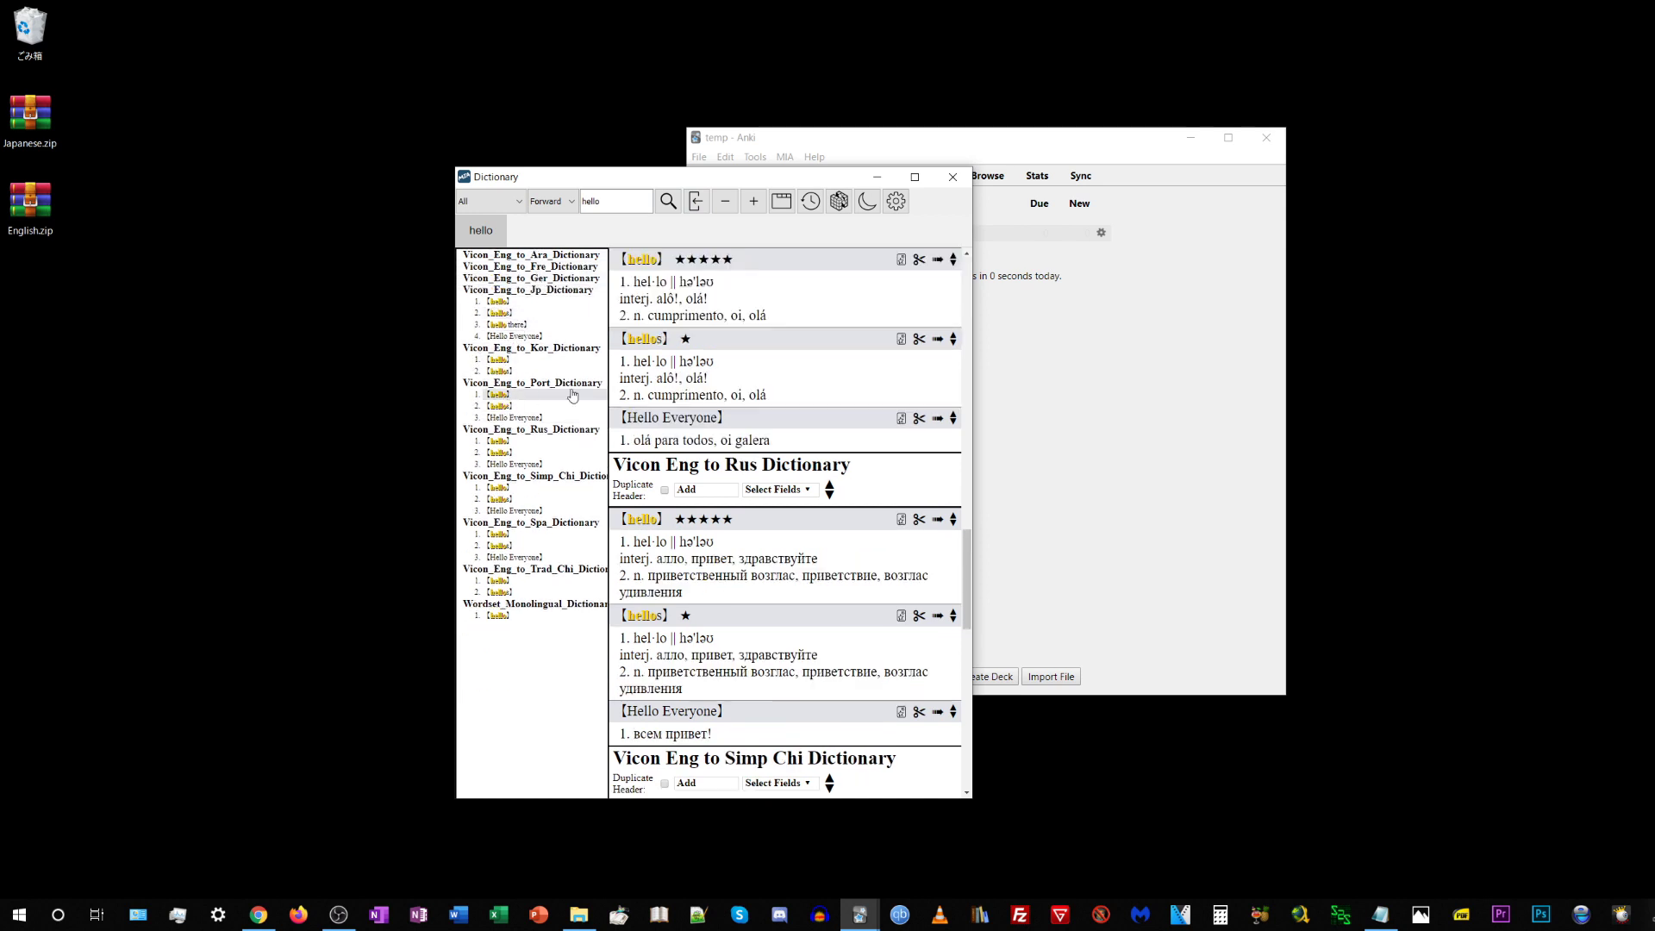
scroll(655, 311, "up", 1)
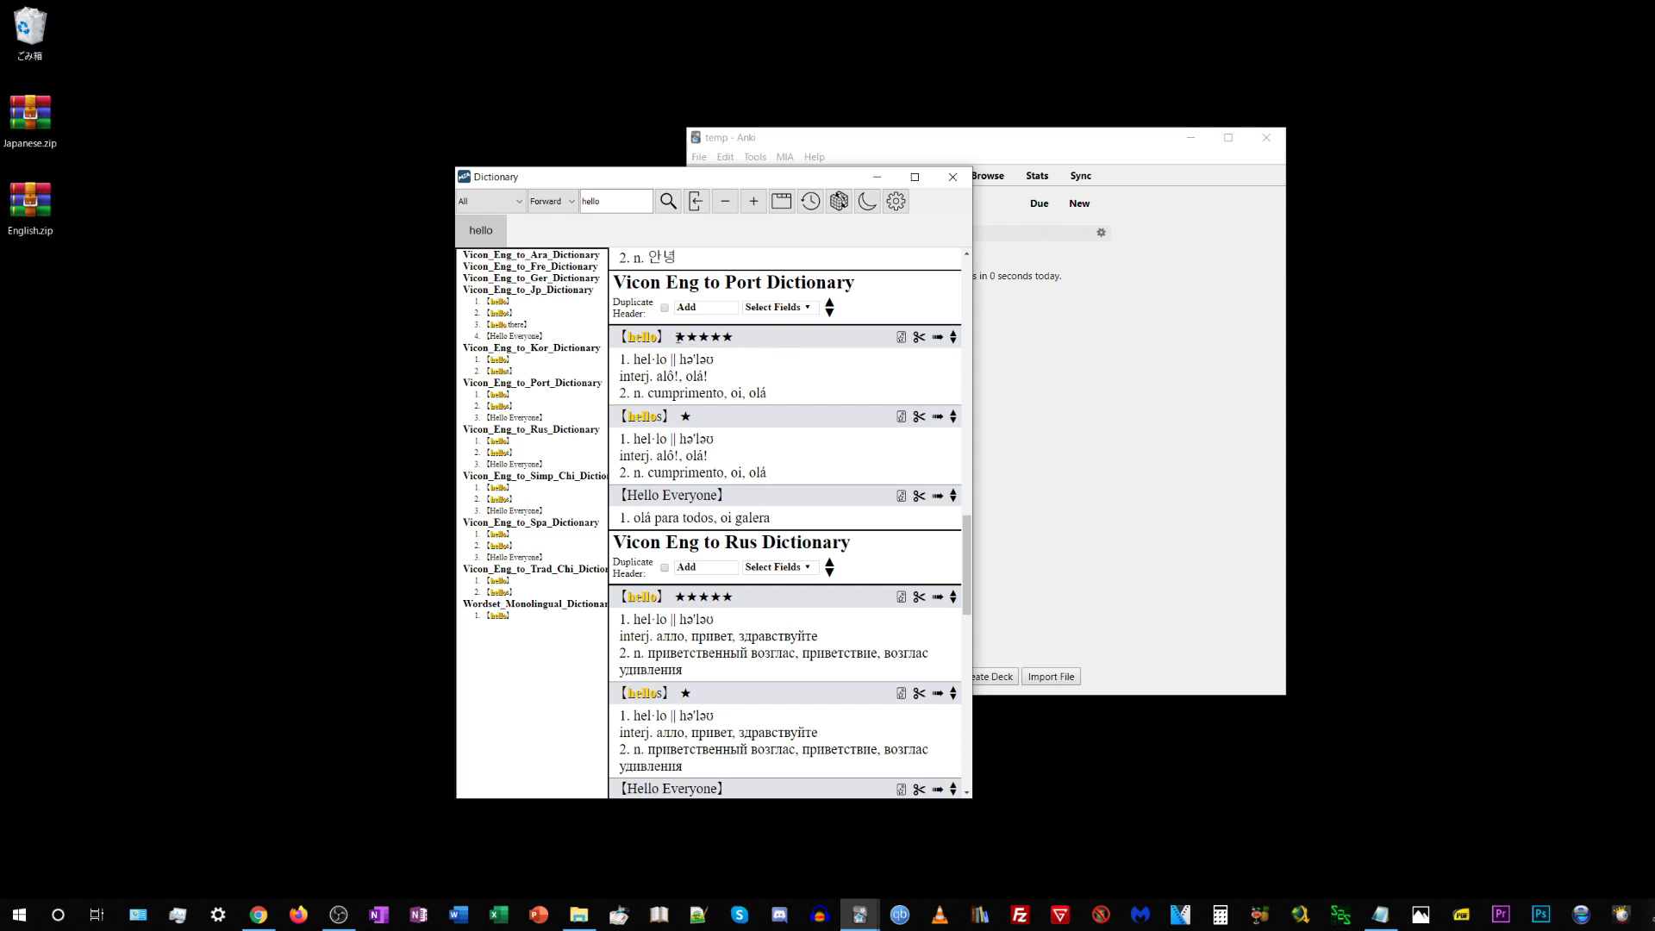
left_click_drag(679, 338, 734, 338)
left_click(680, 338)
left_click_drag(676, 337, 734, 337)
left_click(750, 344)
Check which dictionary groups can be searched, and look back through the "hello" entries toward the Arabic dictionary.
left_click(493, 208)
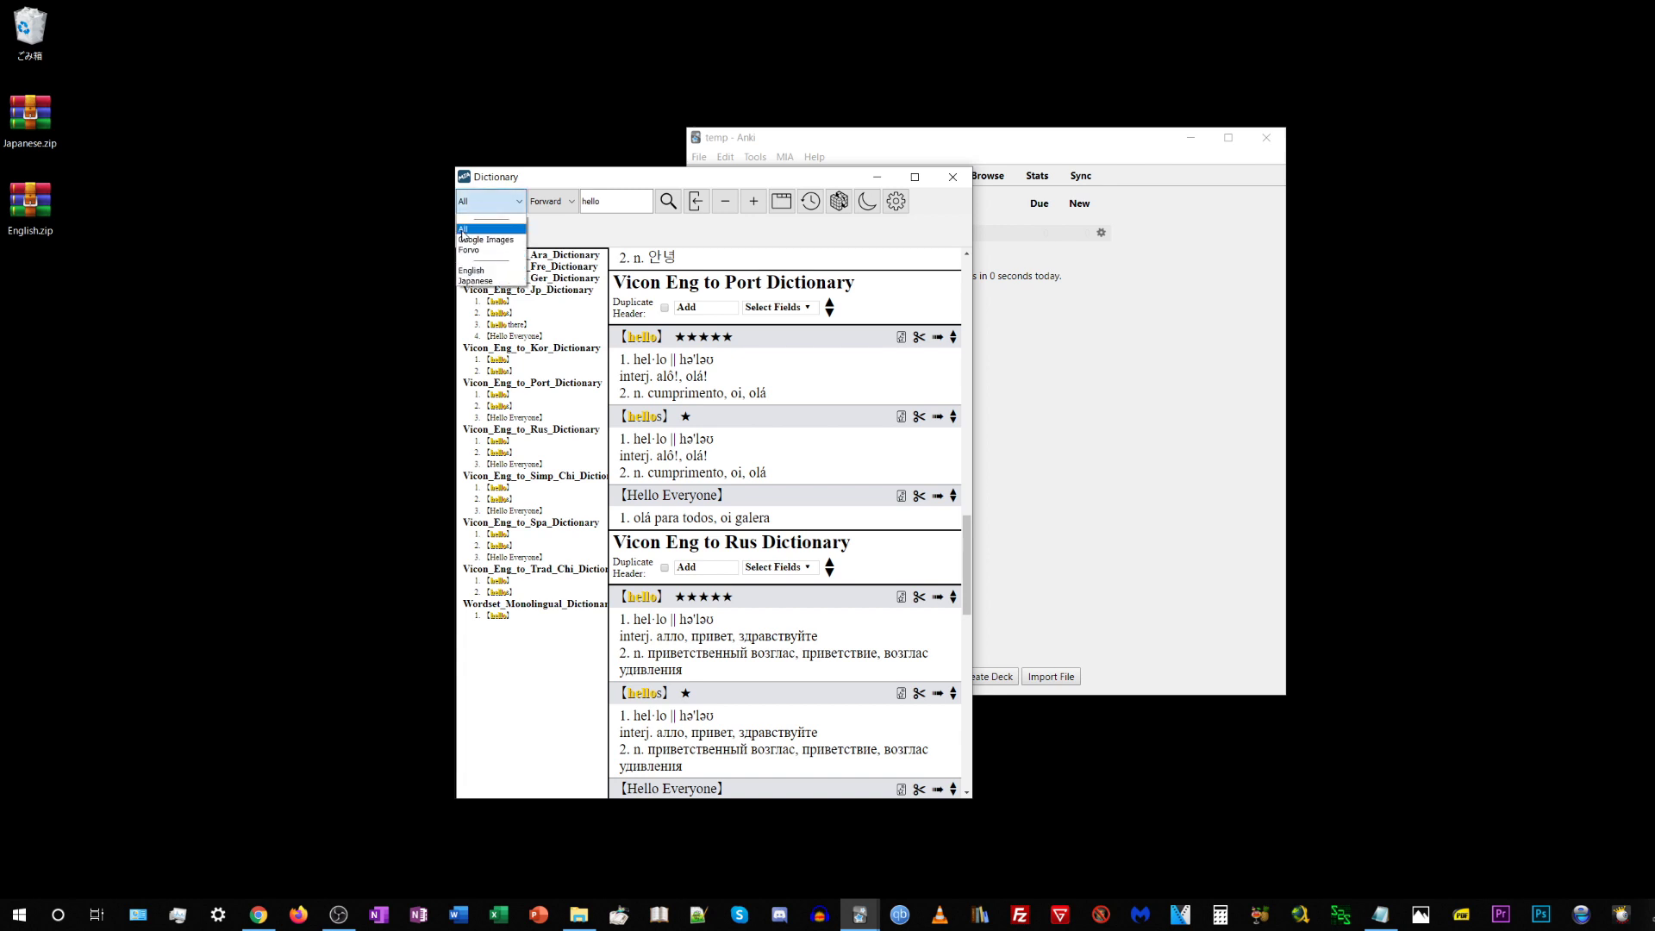
left_click(703, 401)
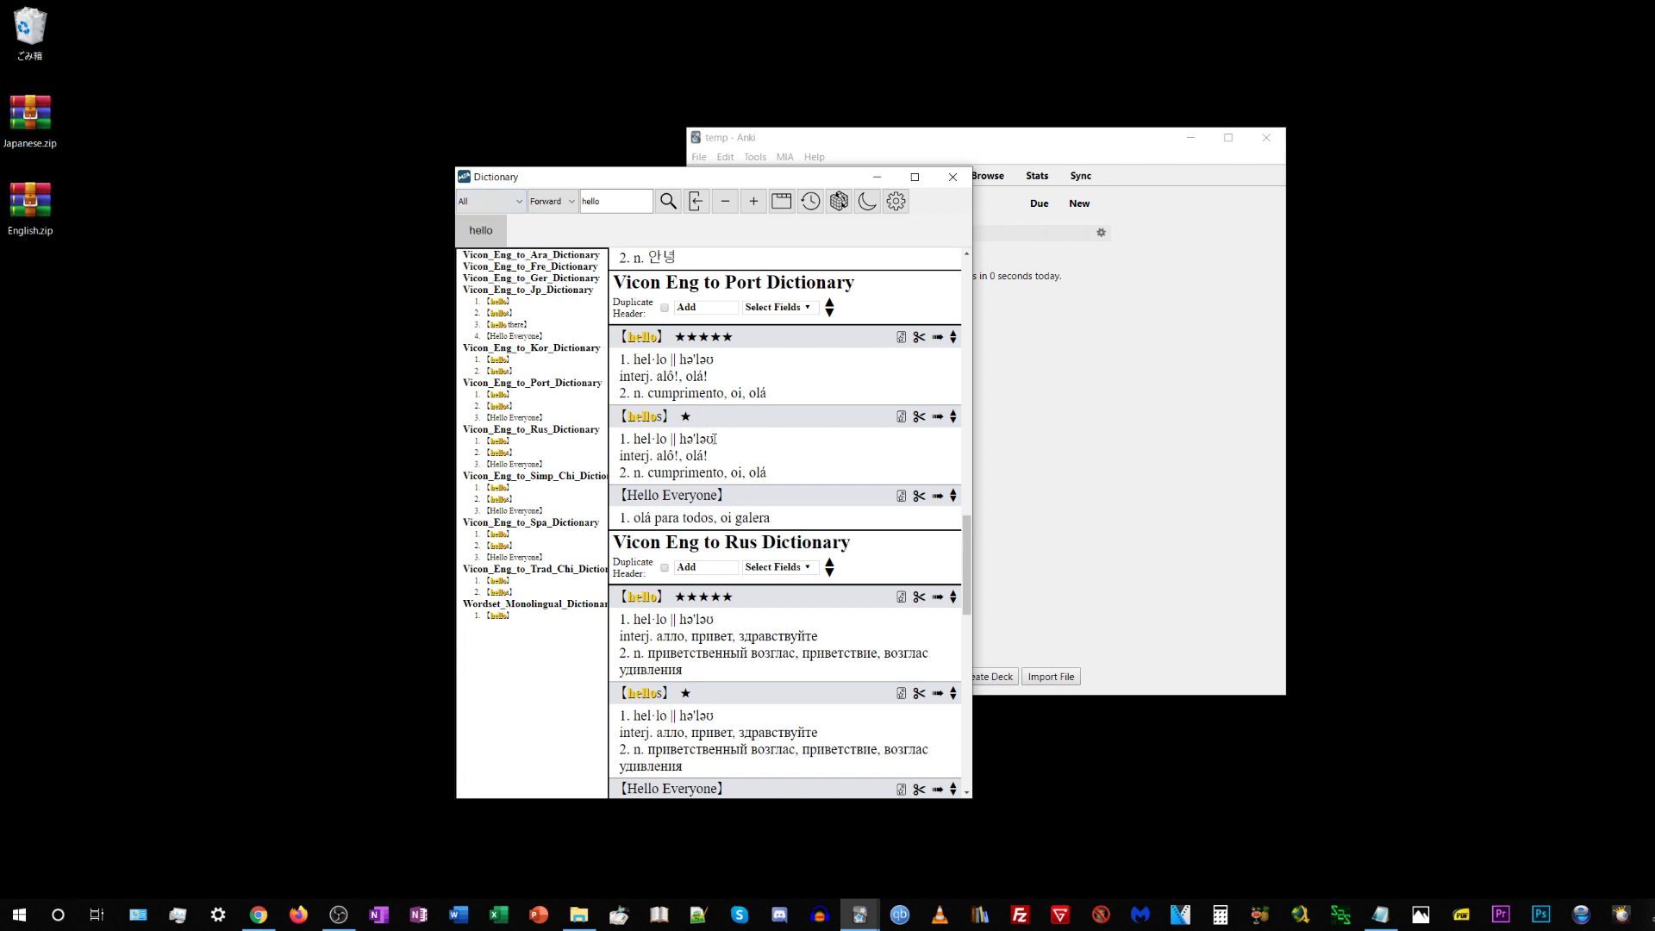
scroll(720, 448, "up", 1)
scroll(724, 482, "up", 1)
scroll(724, 500, "up", 1)
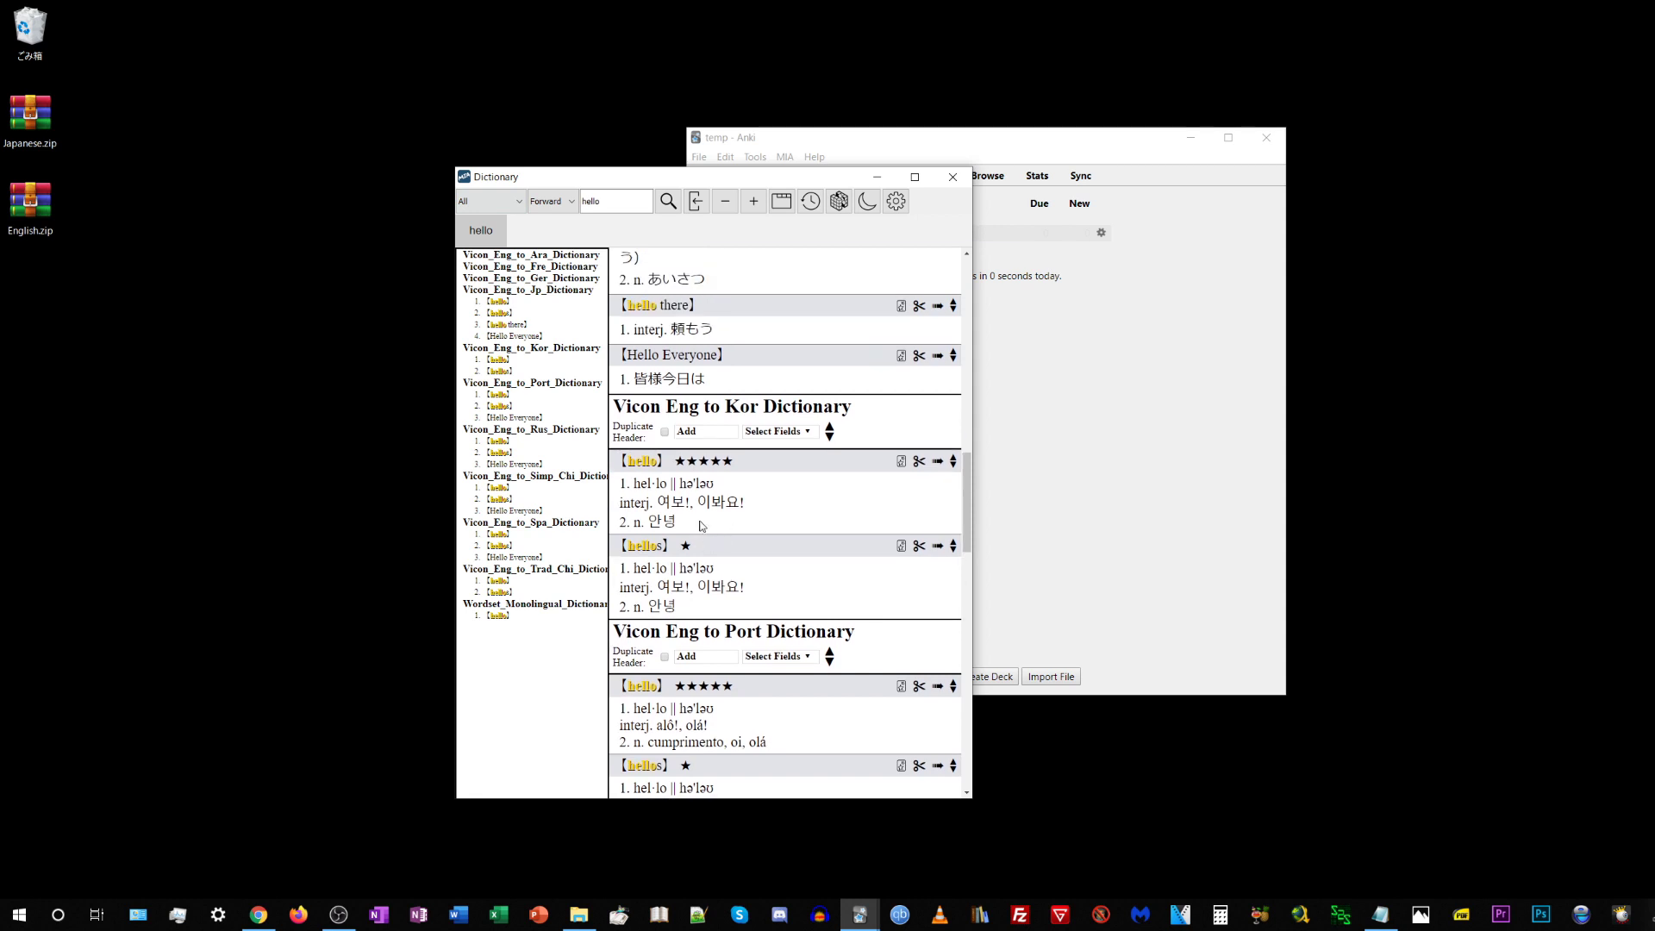
scroll(670, 505, "up", 2)
scroll(724, 517, "down", 3)
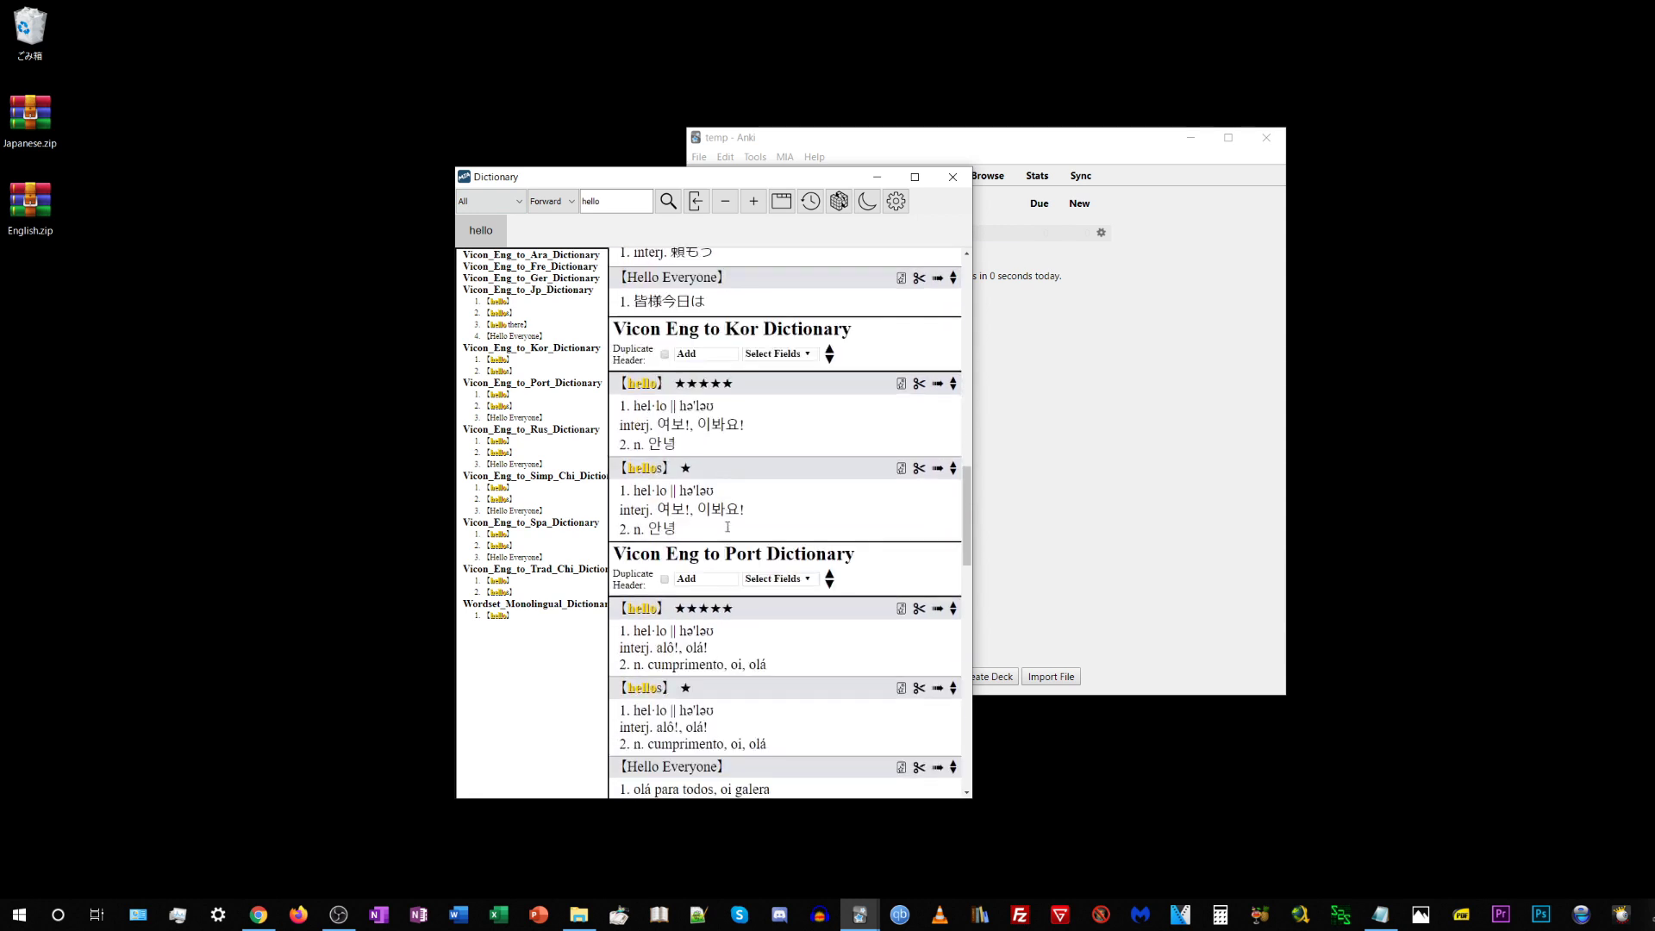
scroll(730, 536, "up", 3)
scroll(730, 536, "up", 5)
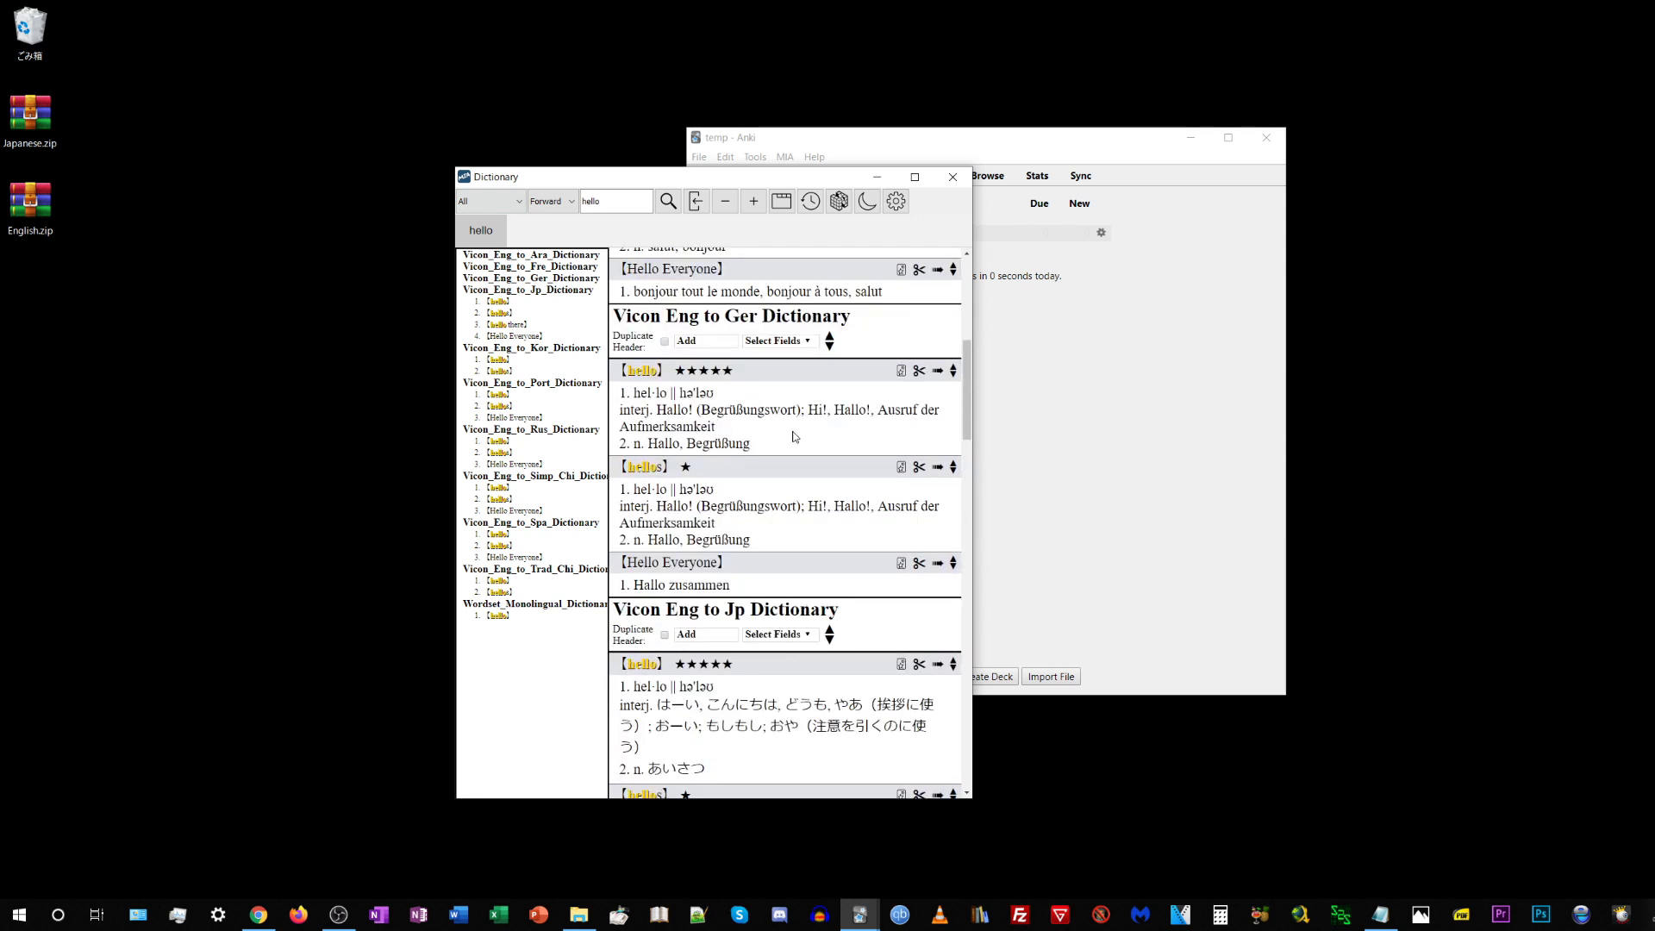
scroll(794, 436, "up", 2)
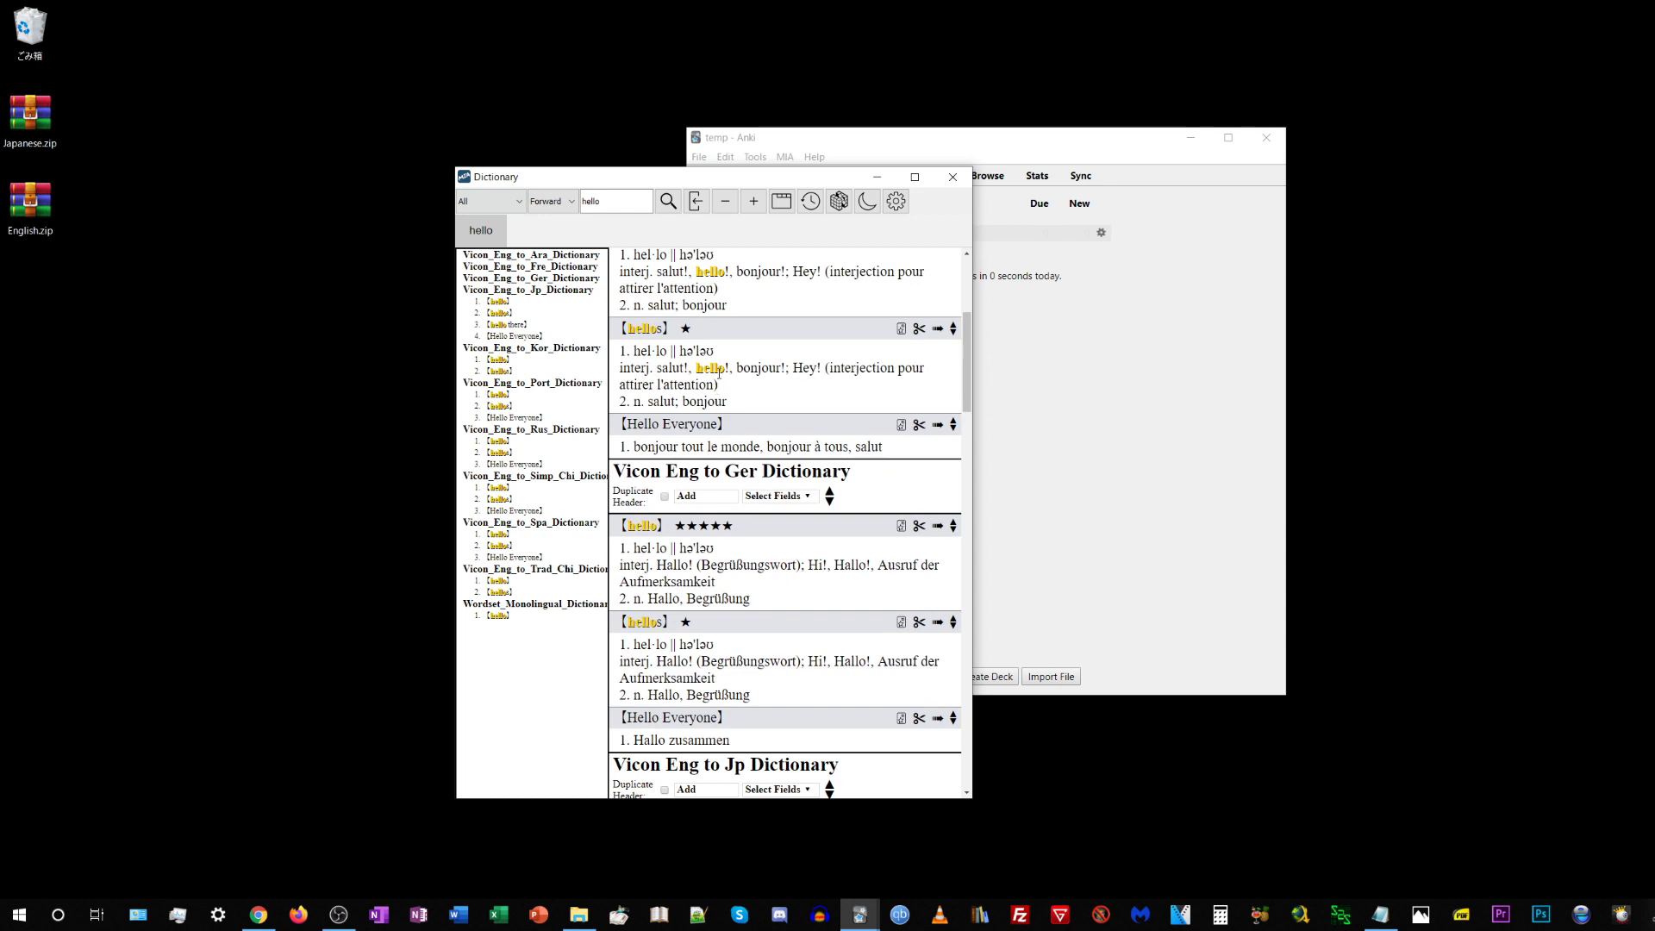
scroll(725, 366, "up", 2)
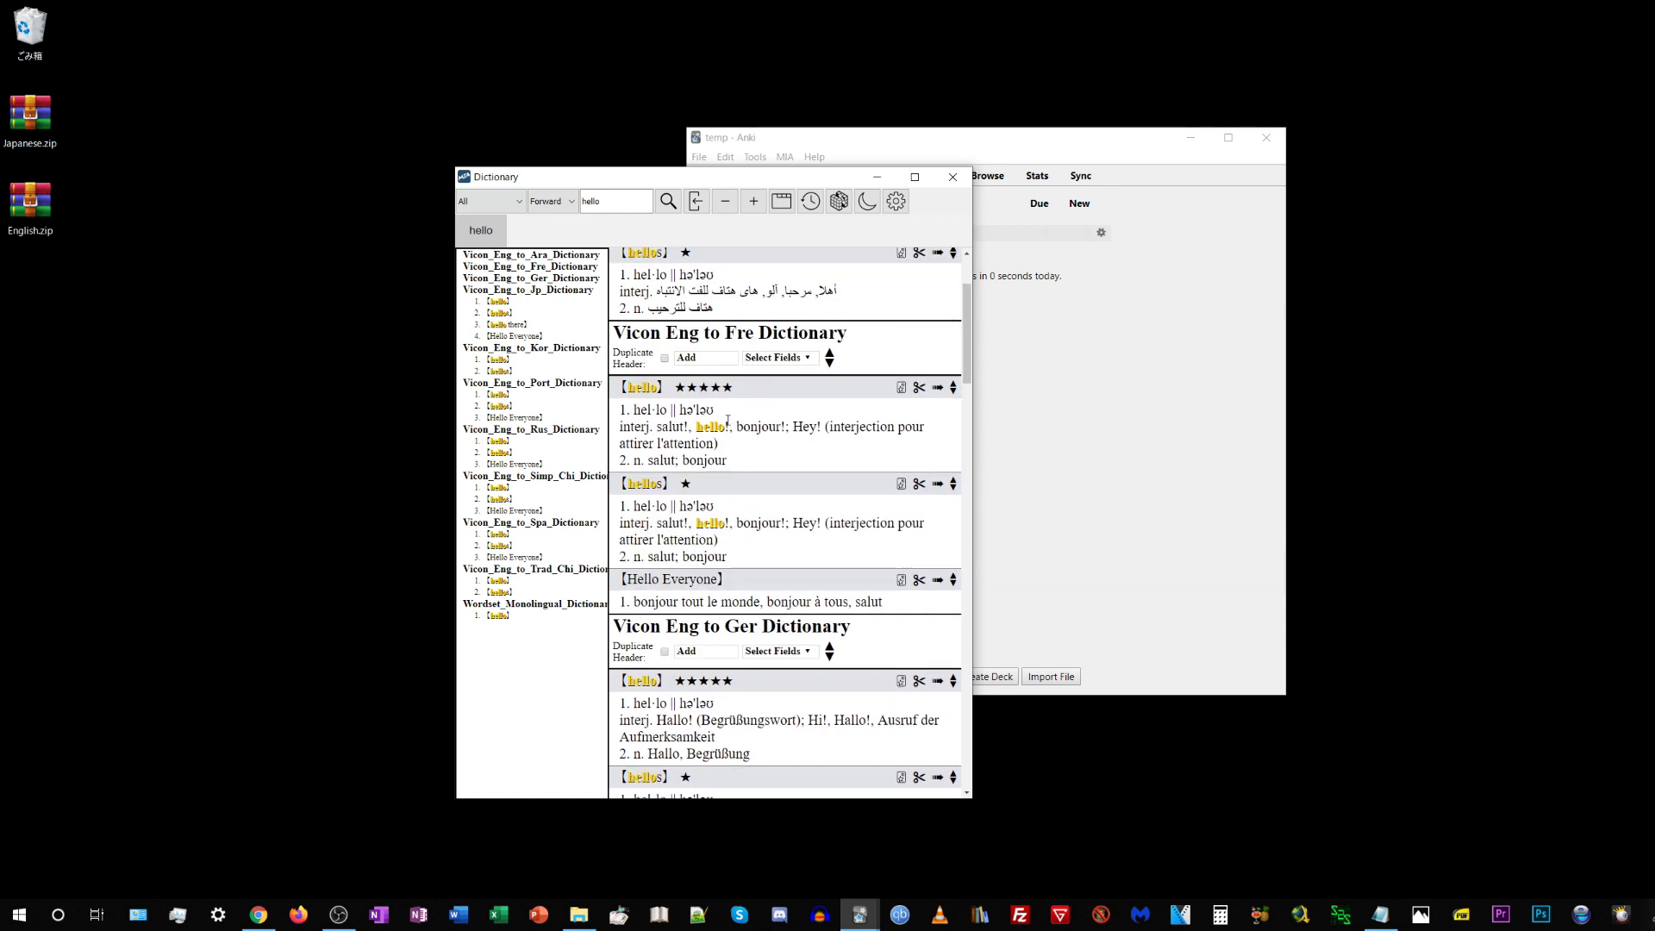
scroll(669, 431, "up", 1)
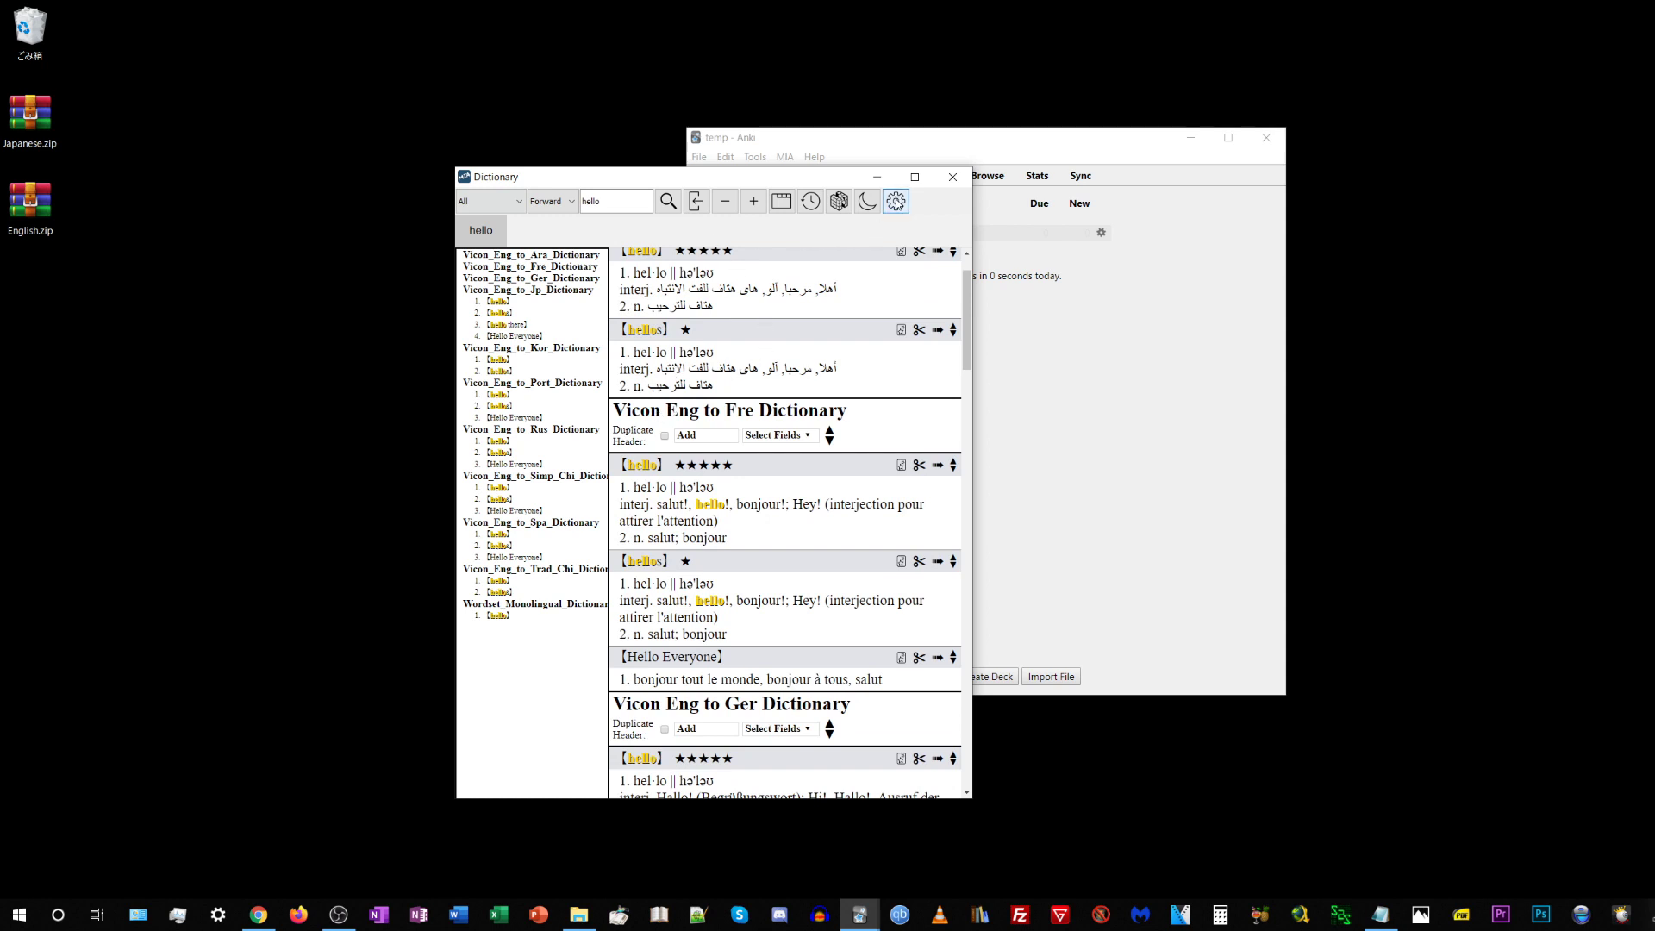
Open the Dictionary Settings from the Anki main window instead of the Dictionary window, and reposition the settings window.
left_click(897, 202)
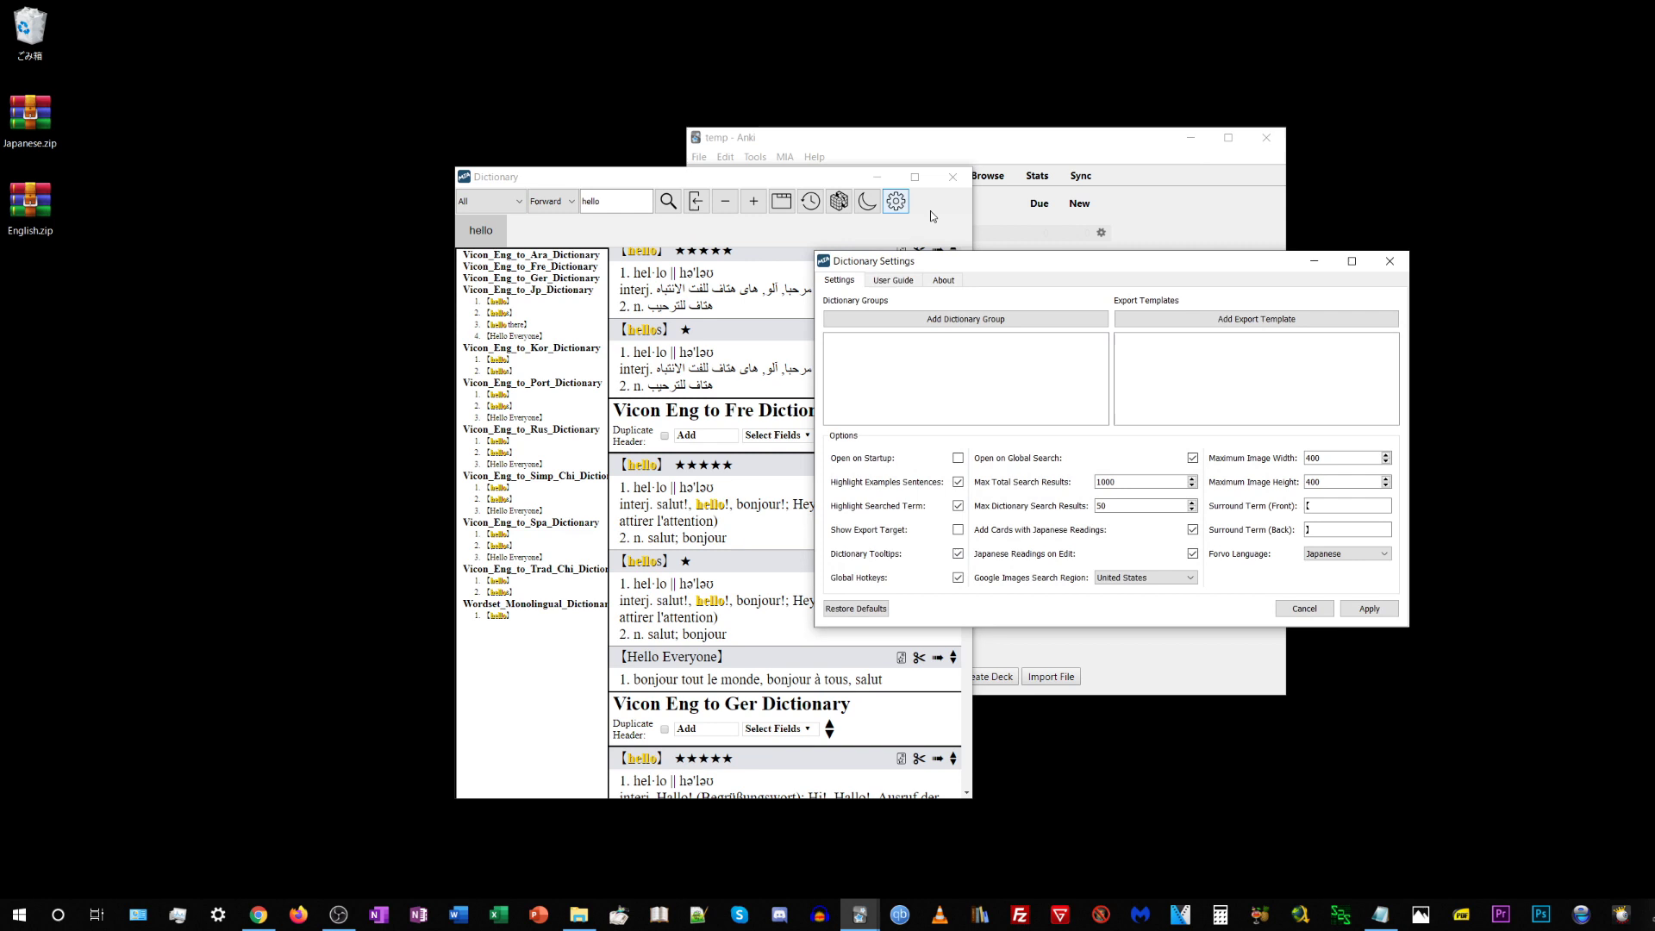
left_click(1385, 262)
left_click(1228, 341)
left_click(784, 158)
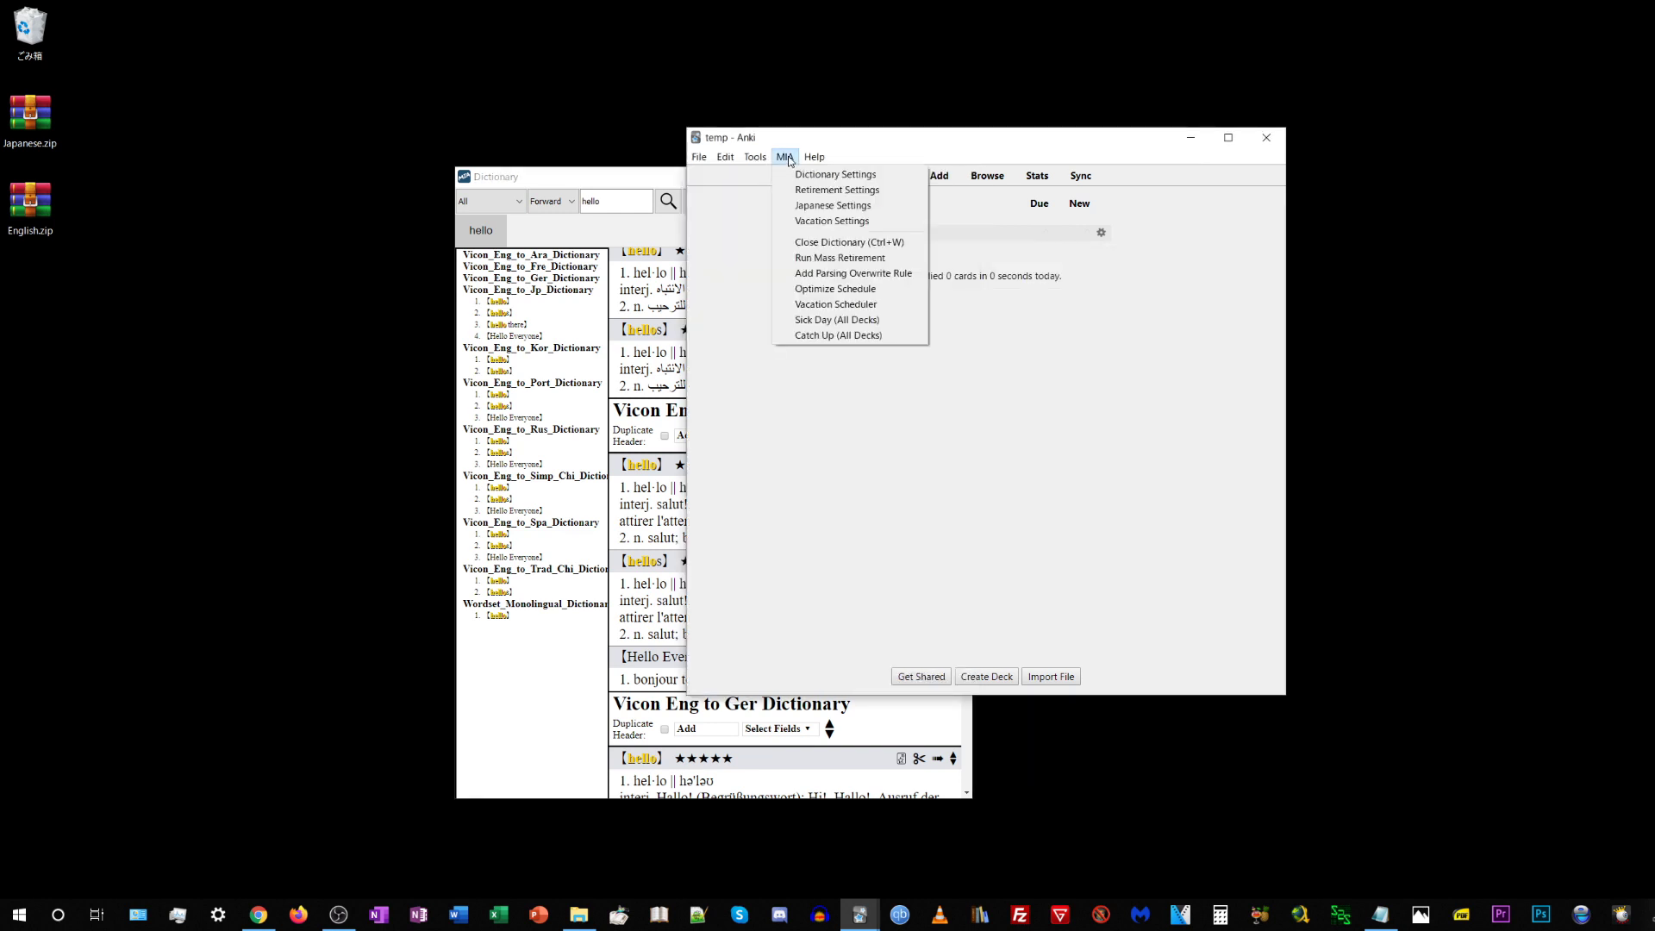
left_click(822, 178)
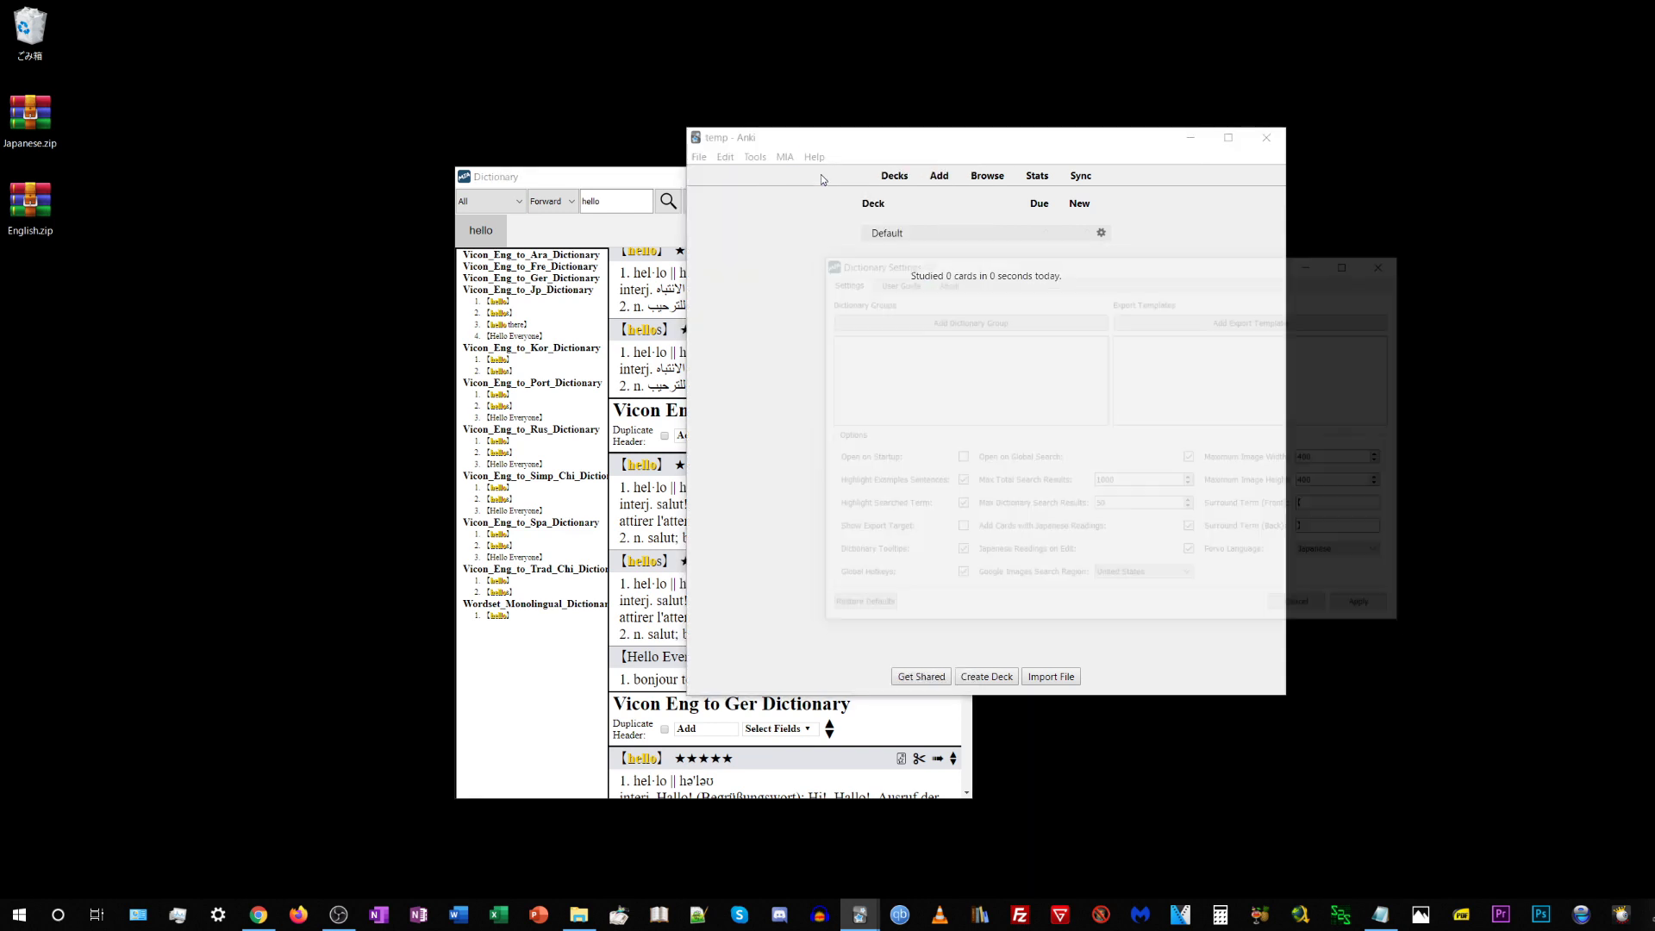
left_click_drag(923, 259, 850, 249)
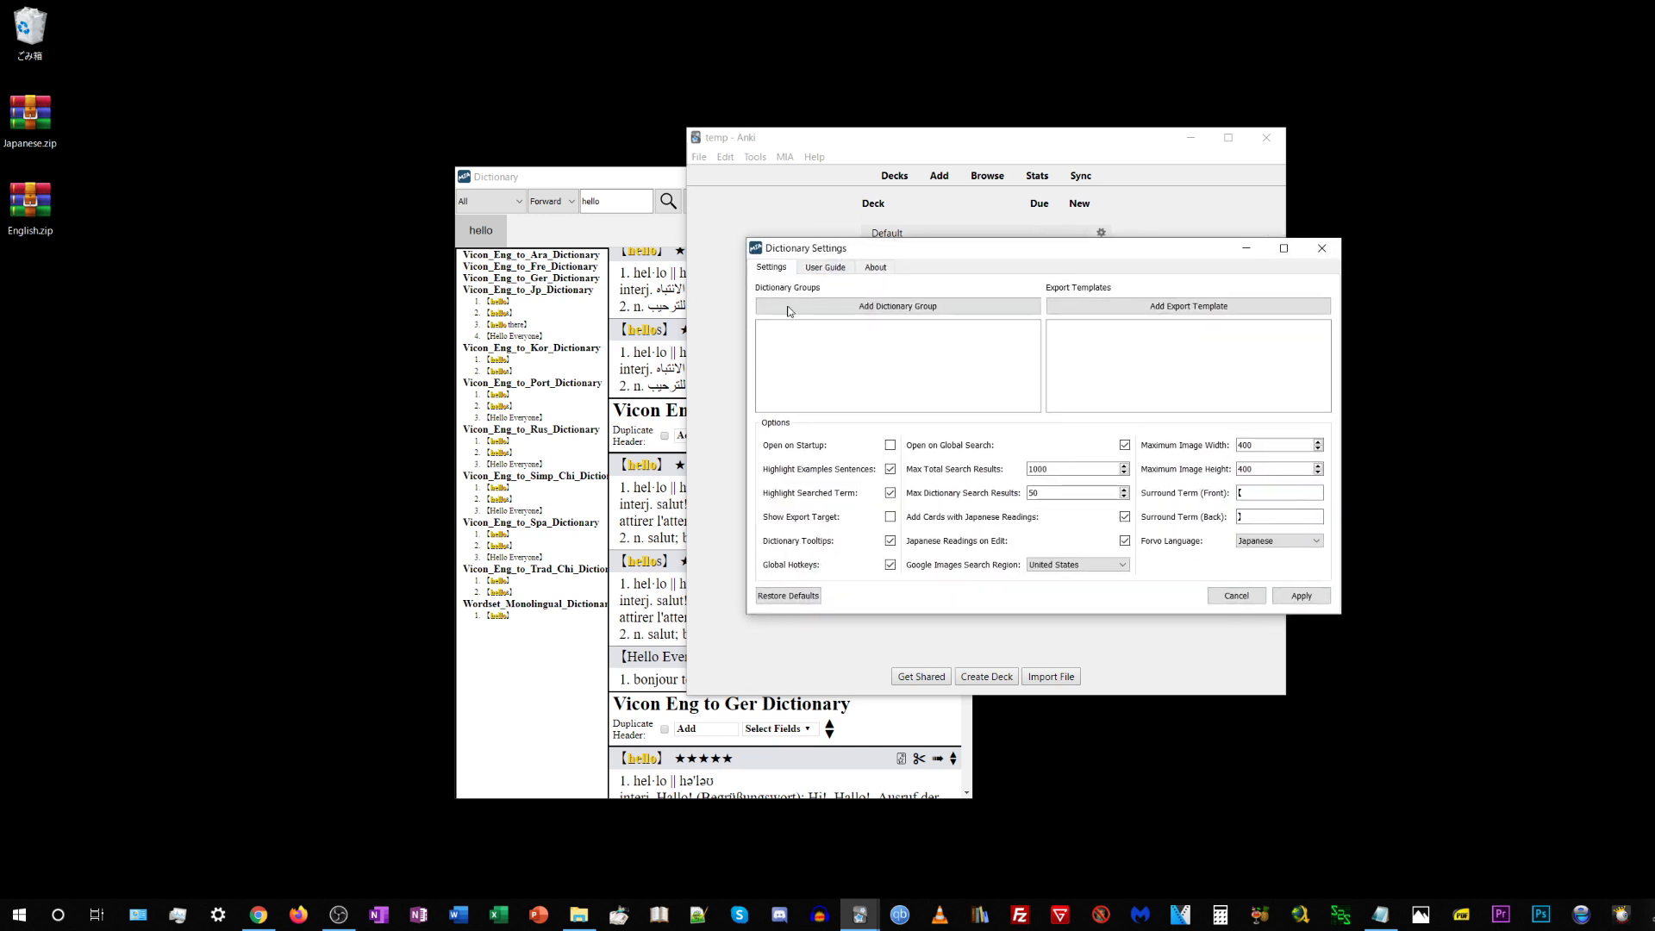
Create a new dictionary group named English and set its font to Times New Roman.
left_click(872, 309)
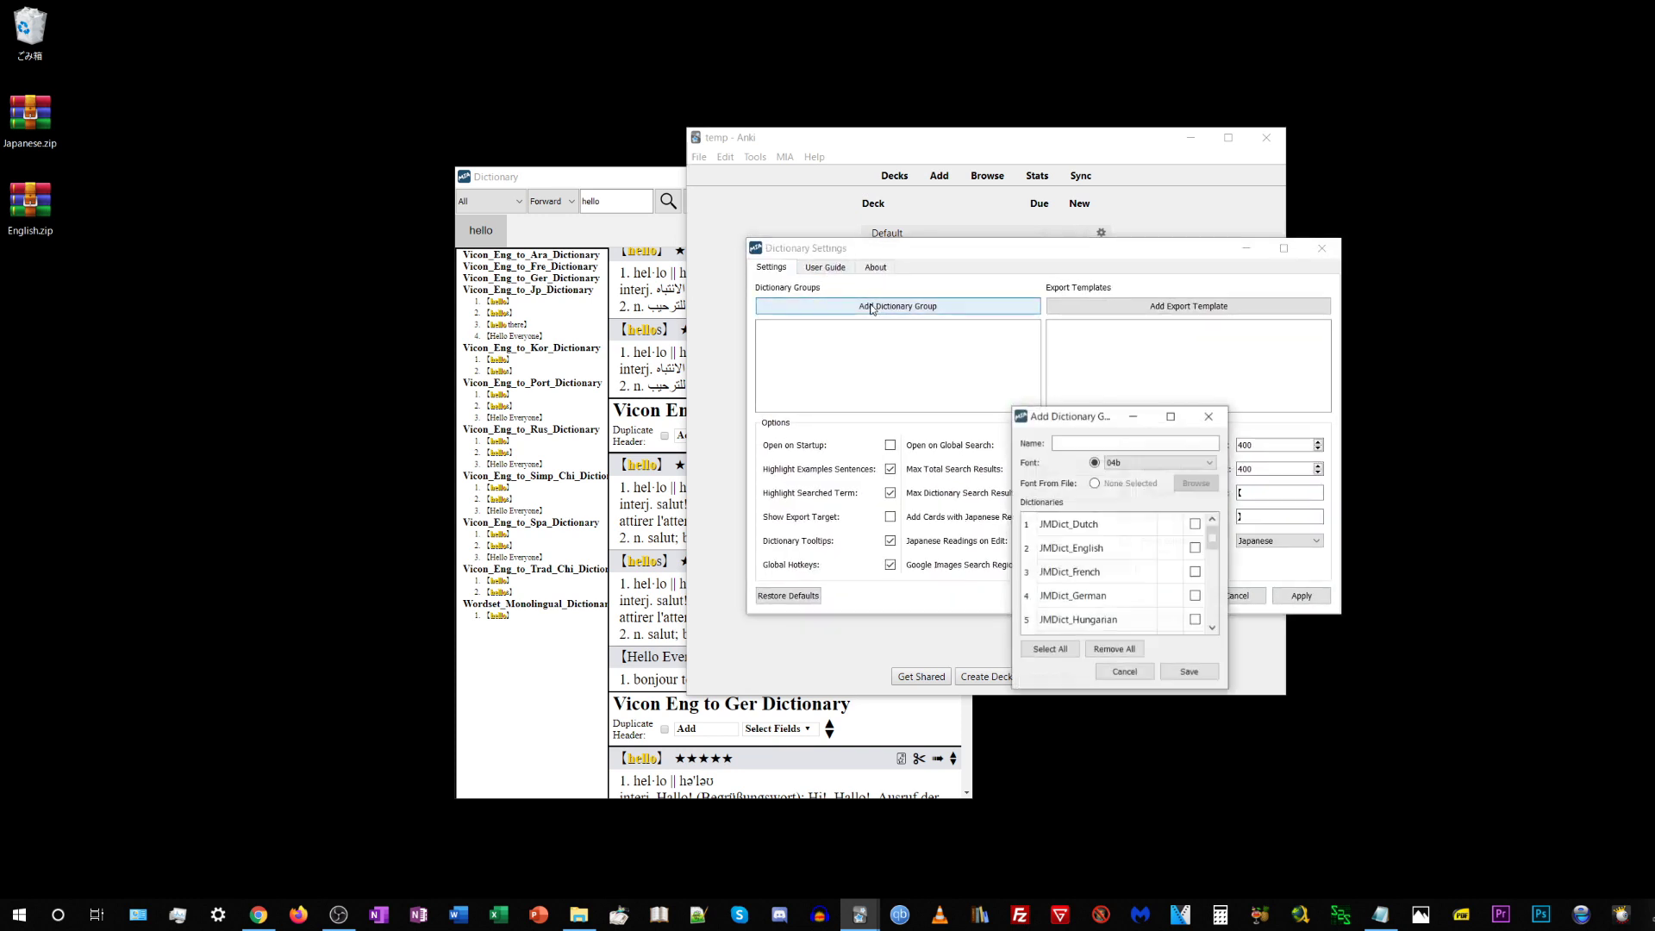
left_click(941, 316)
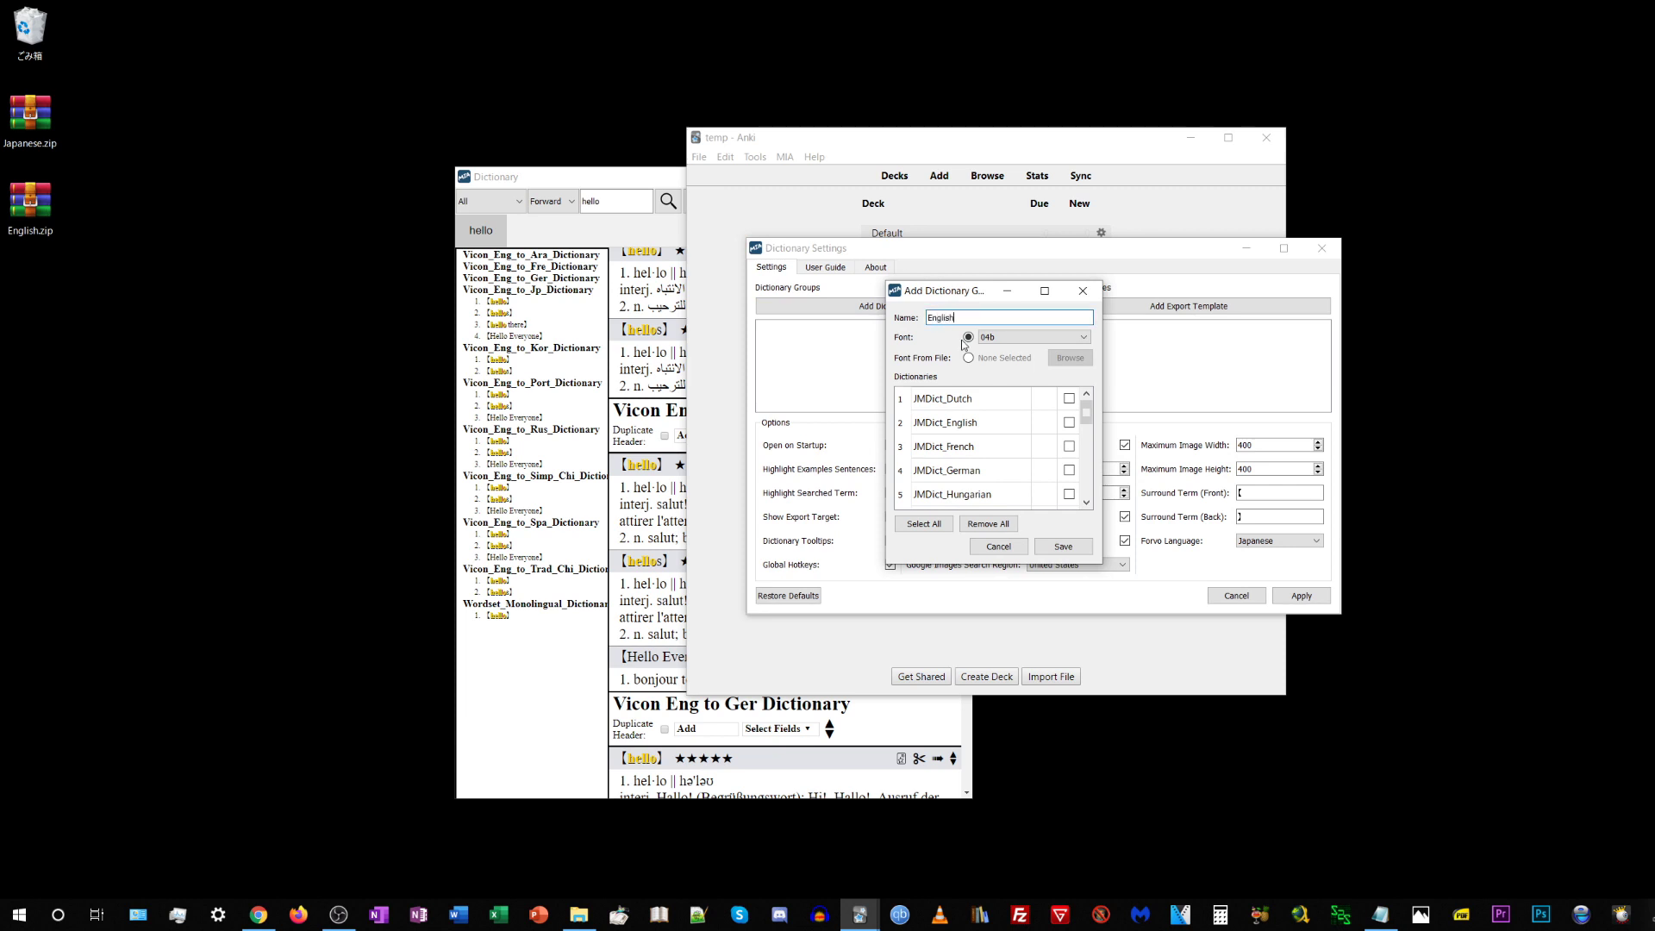
left_click(1018, 338)
key("Down")
key("Down")
key("Down")
key("Down")
key("Down")
key("Down")
key("Down")
key("Down")
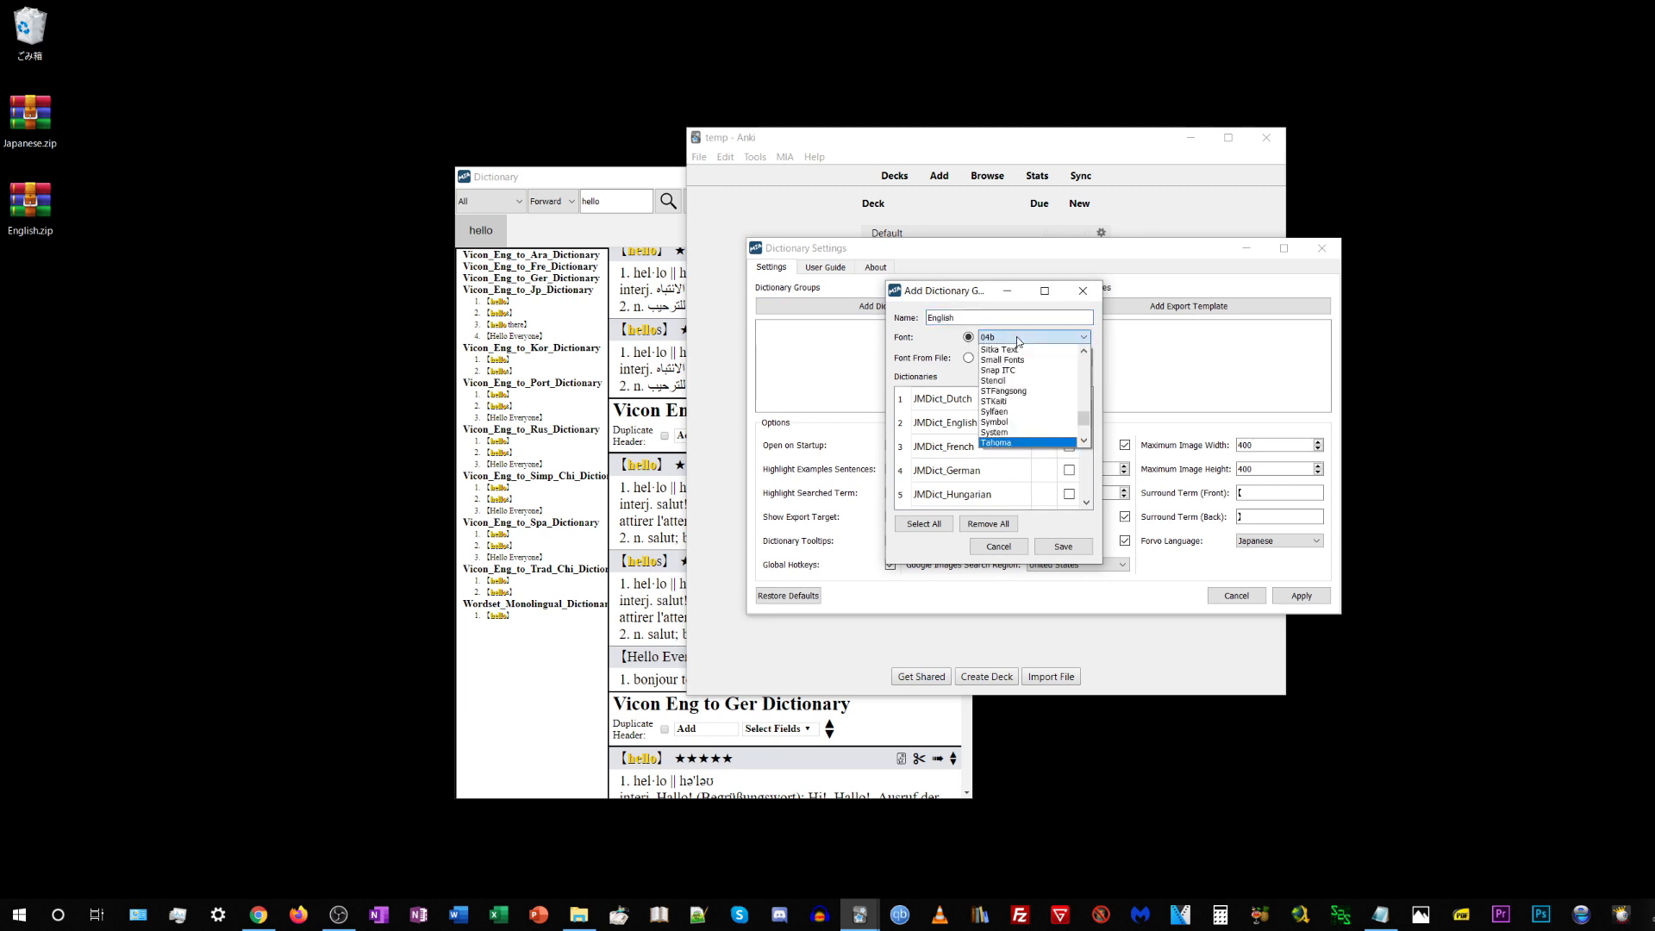
left_click(996, 442)
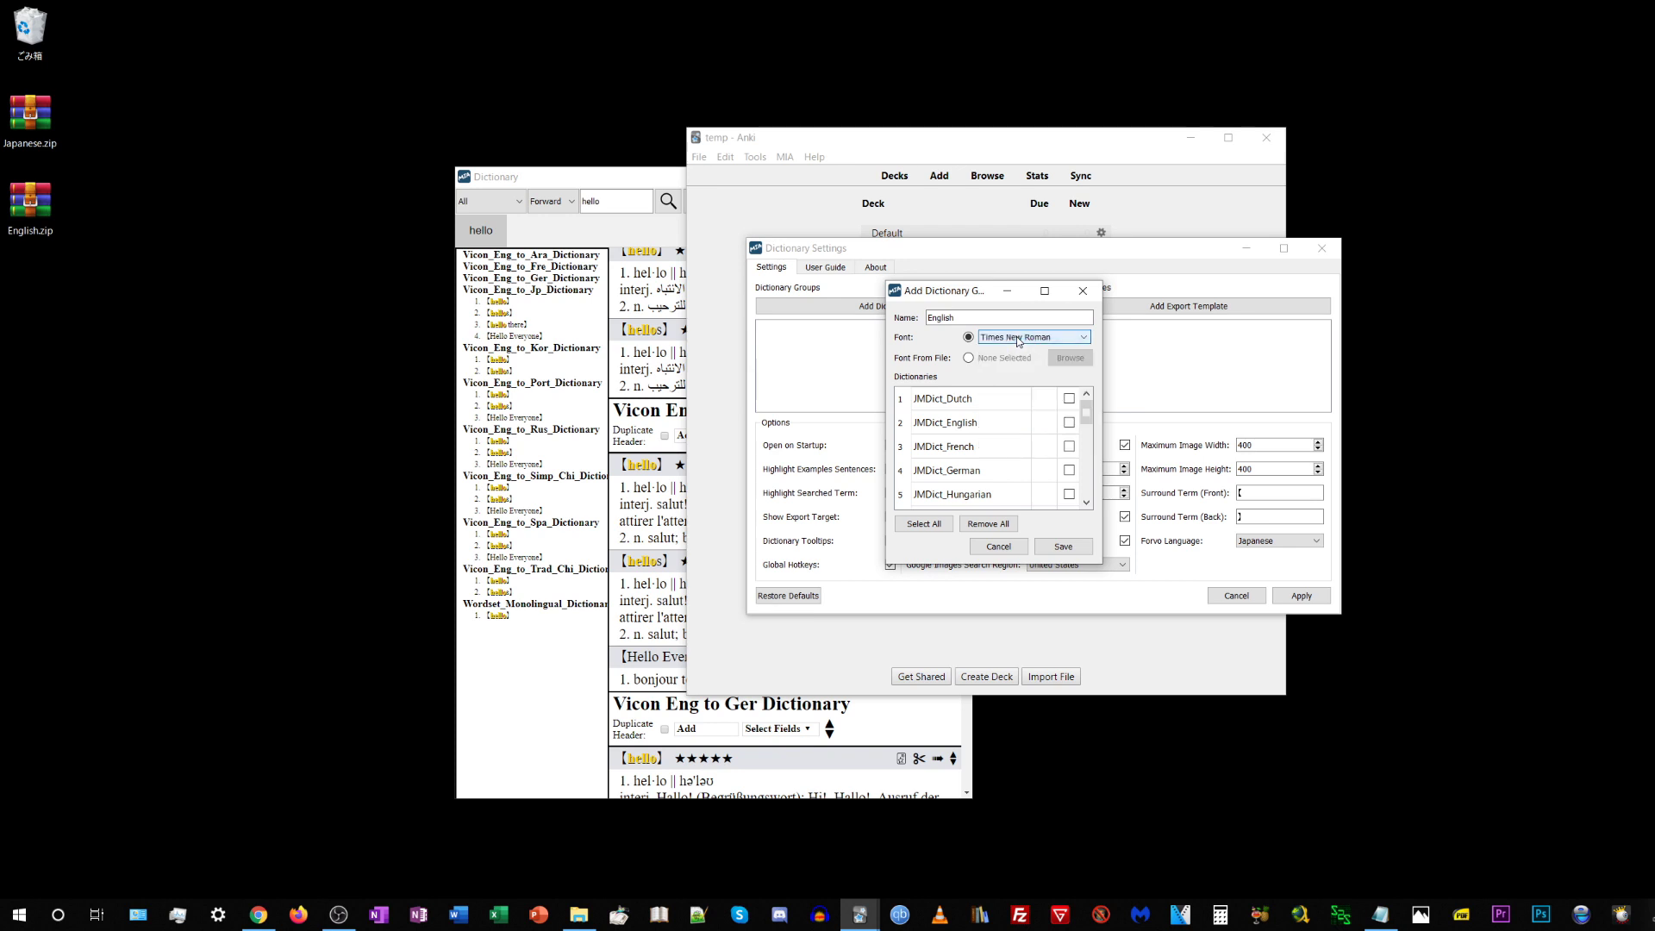
Include the Vicon English-to-Japanese dictionary in the English group and save the group.
scroll(992, 468, "down", 5)
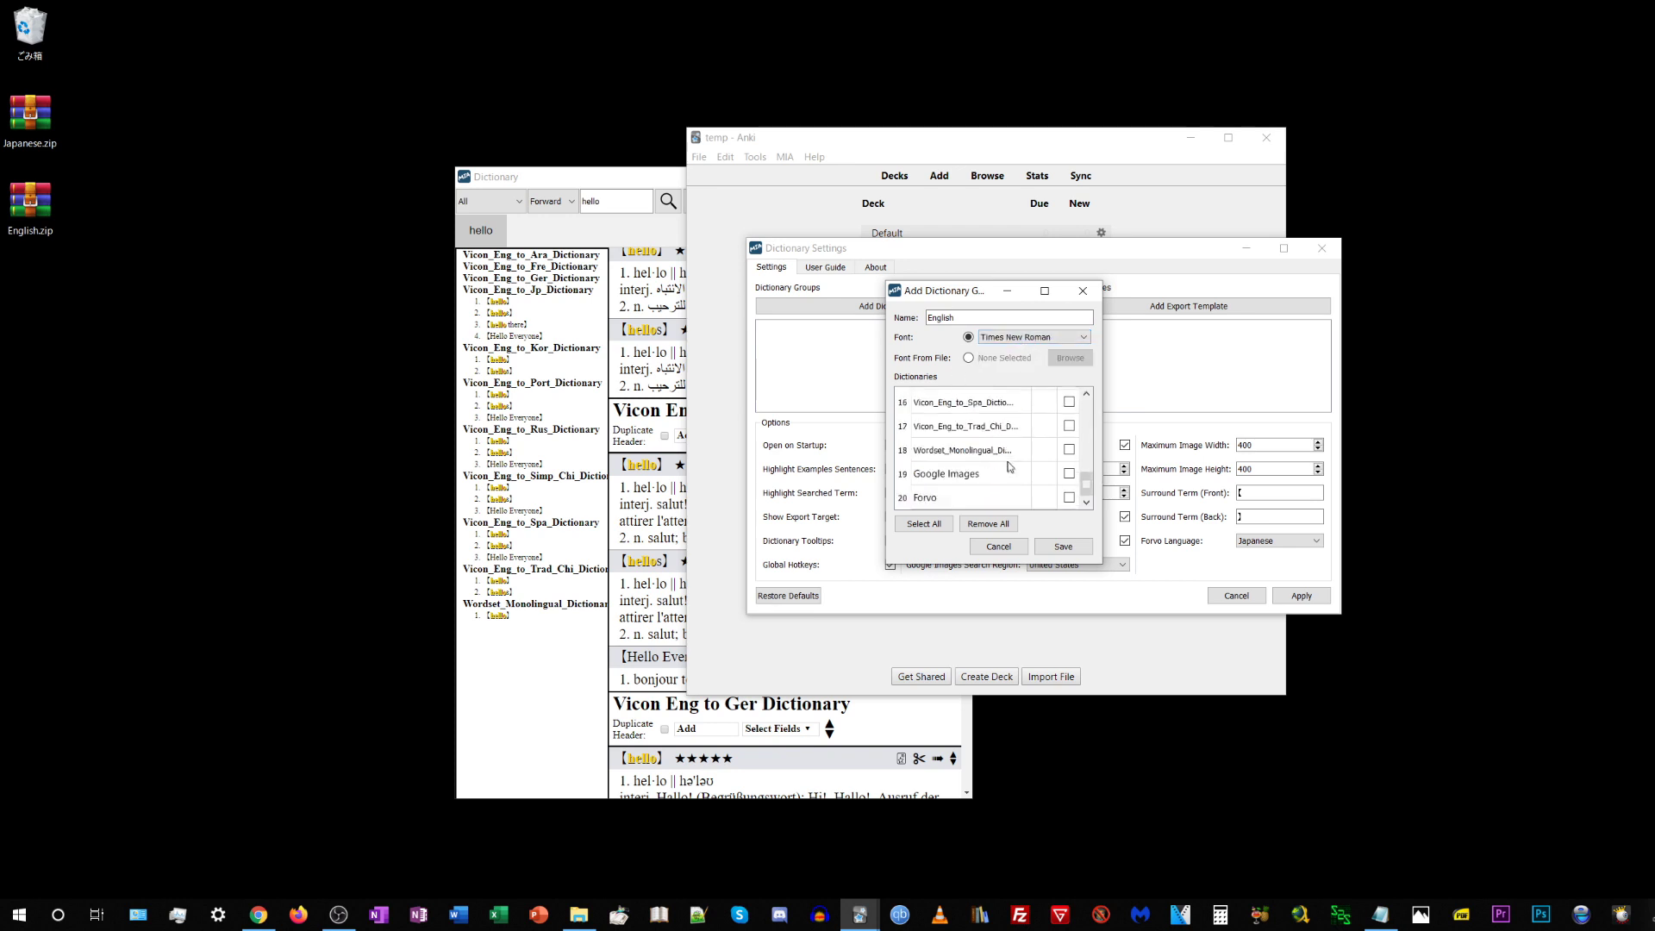
scroll(1010, 479, "up", 1)
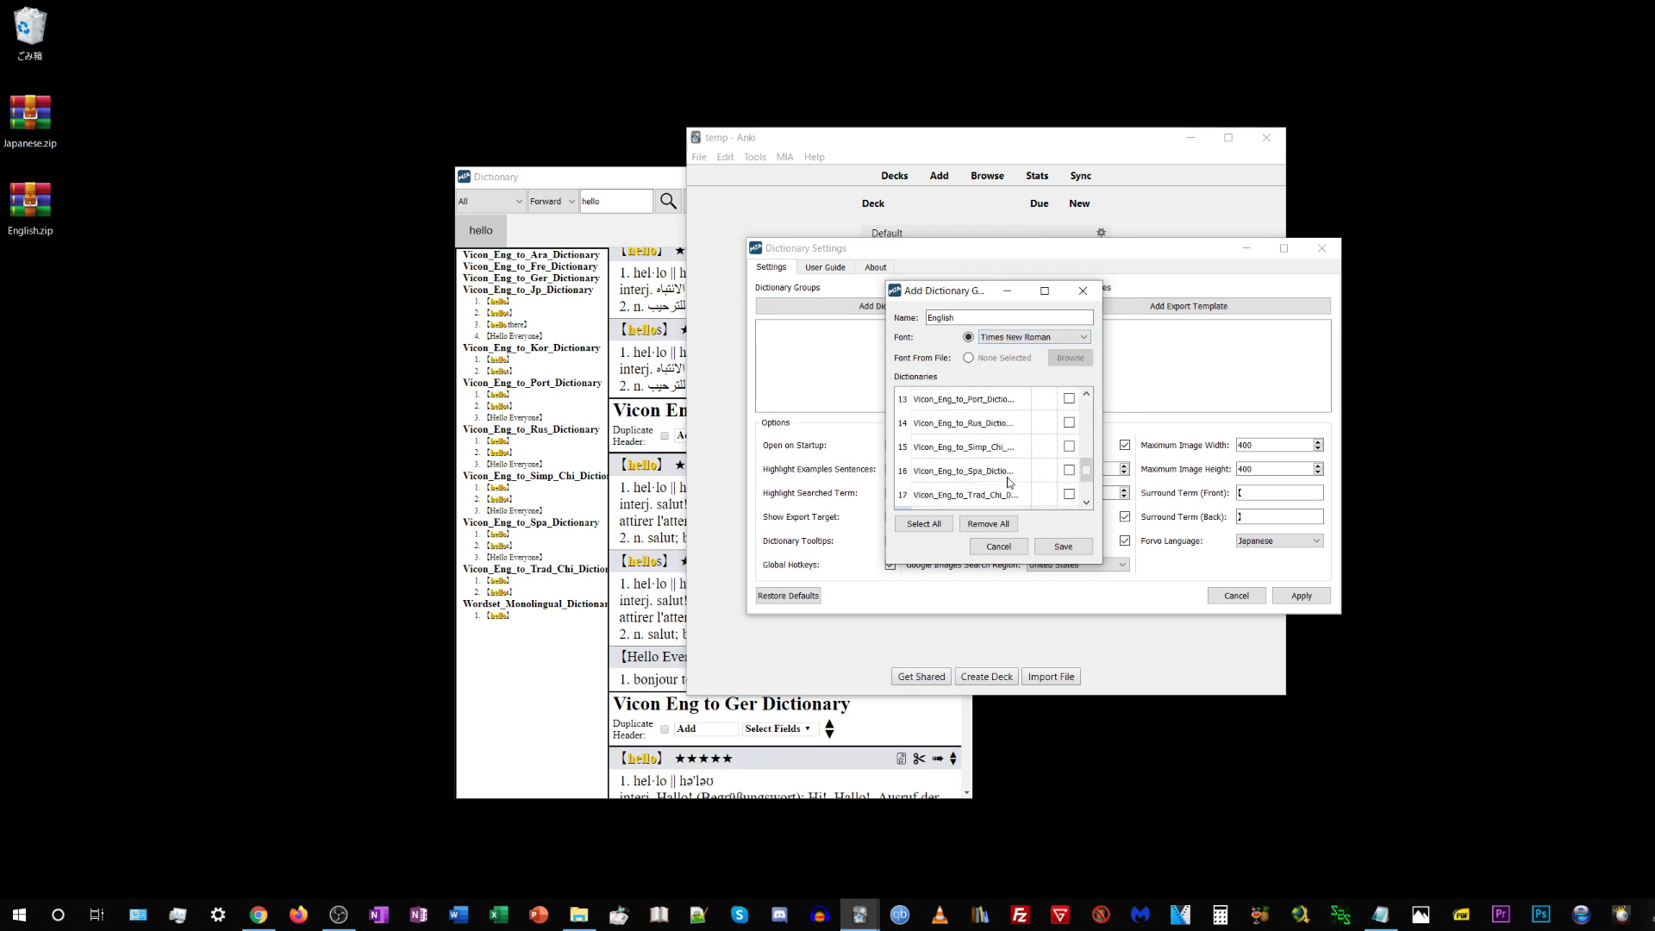
scroll(1010, 482, "up", 4)
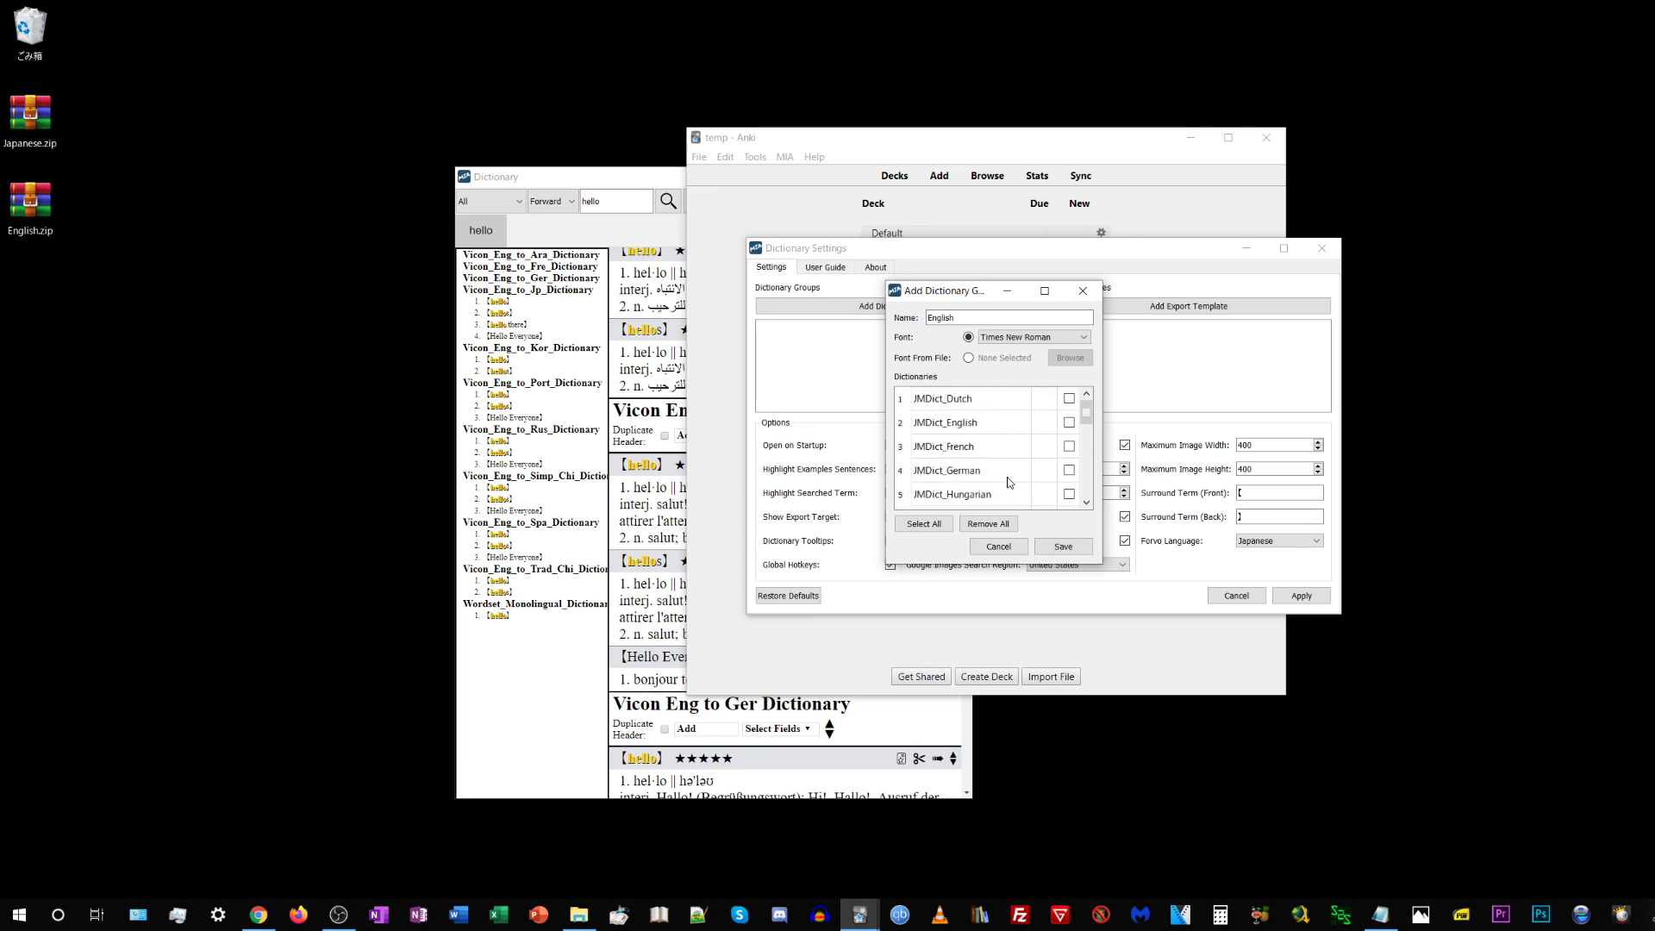
scroll(1010, 482, "down", 2)
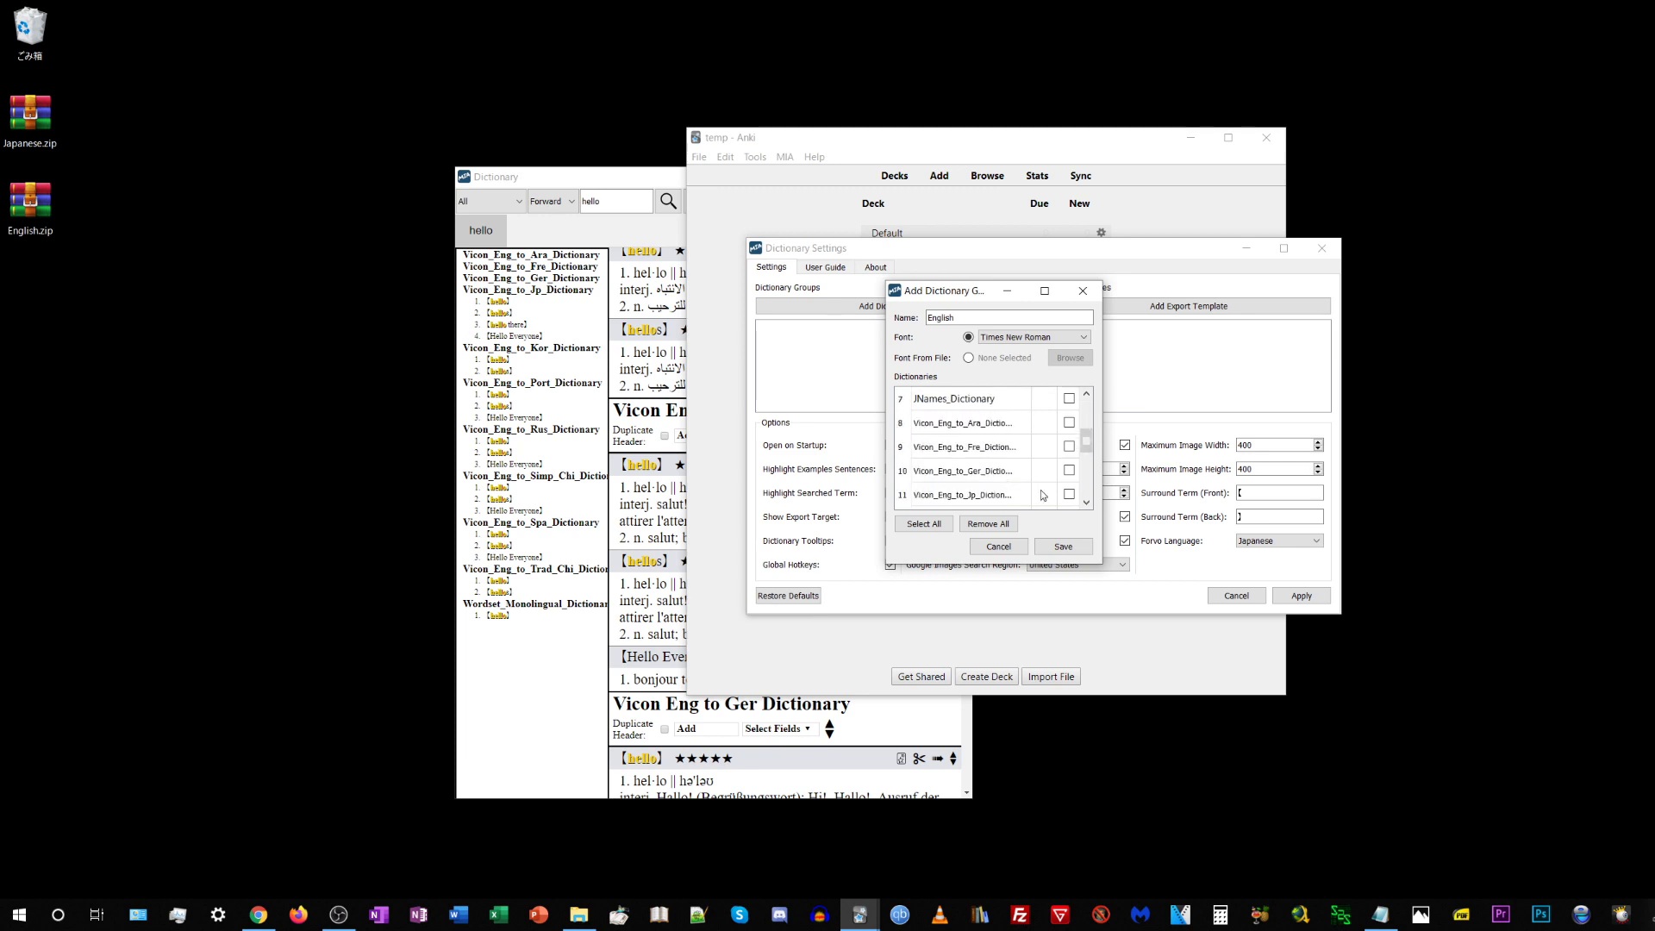
left_click(1069, 496)
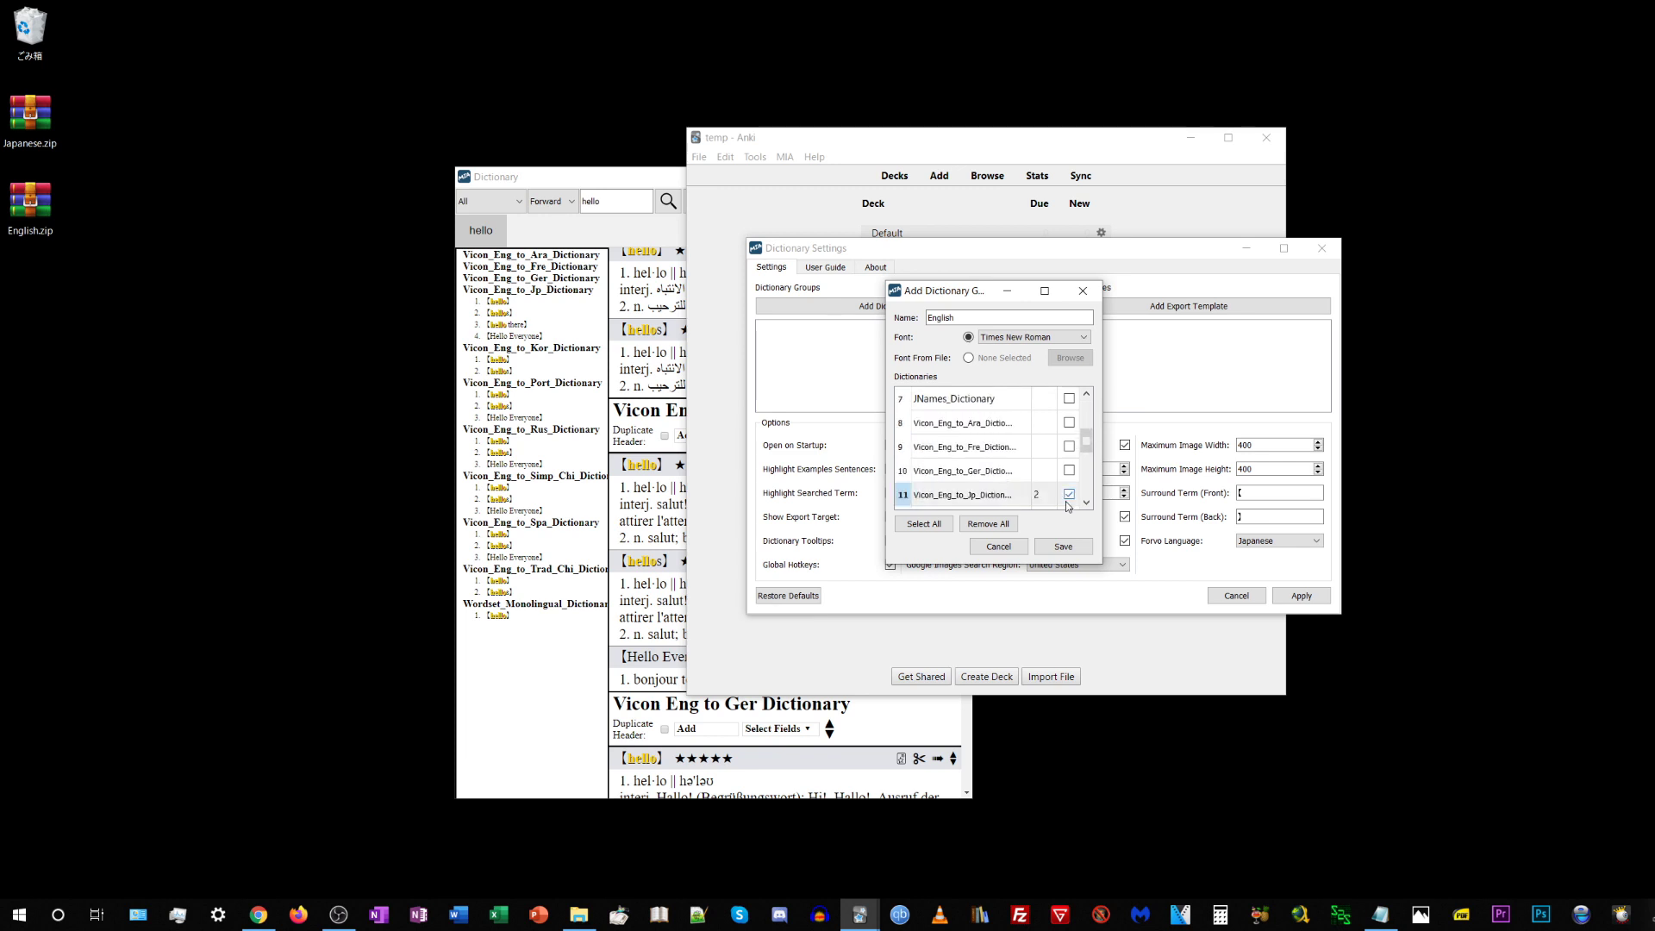
left_click(1063, 547)
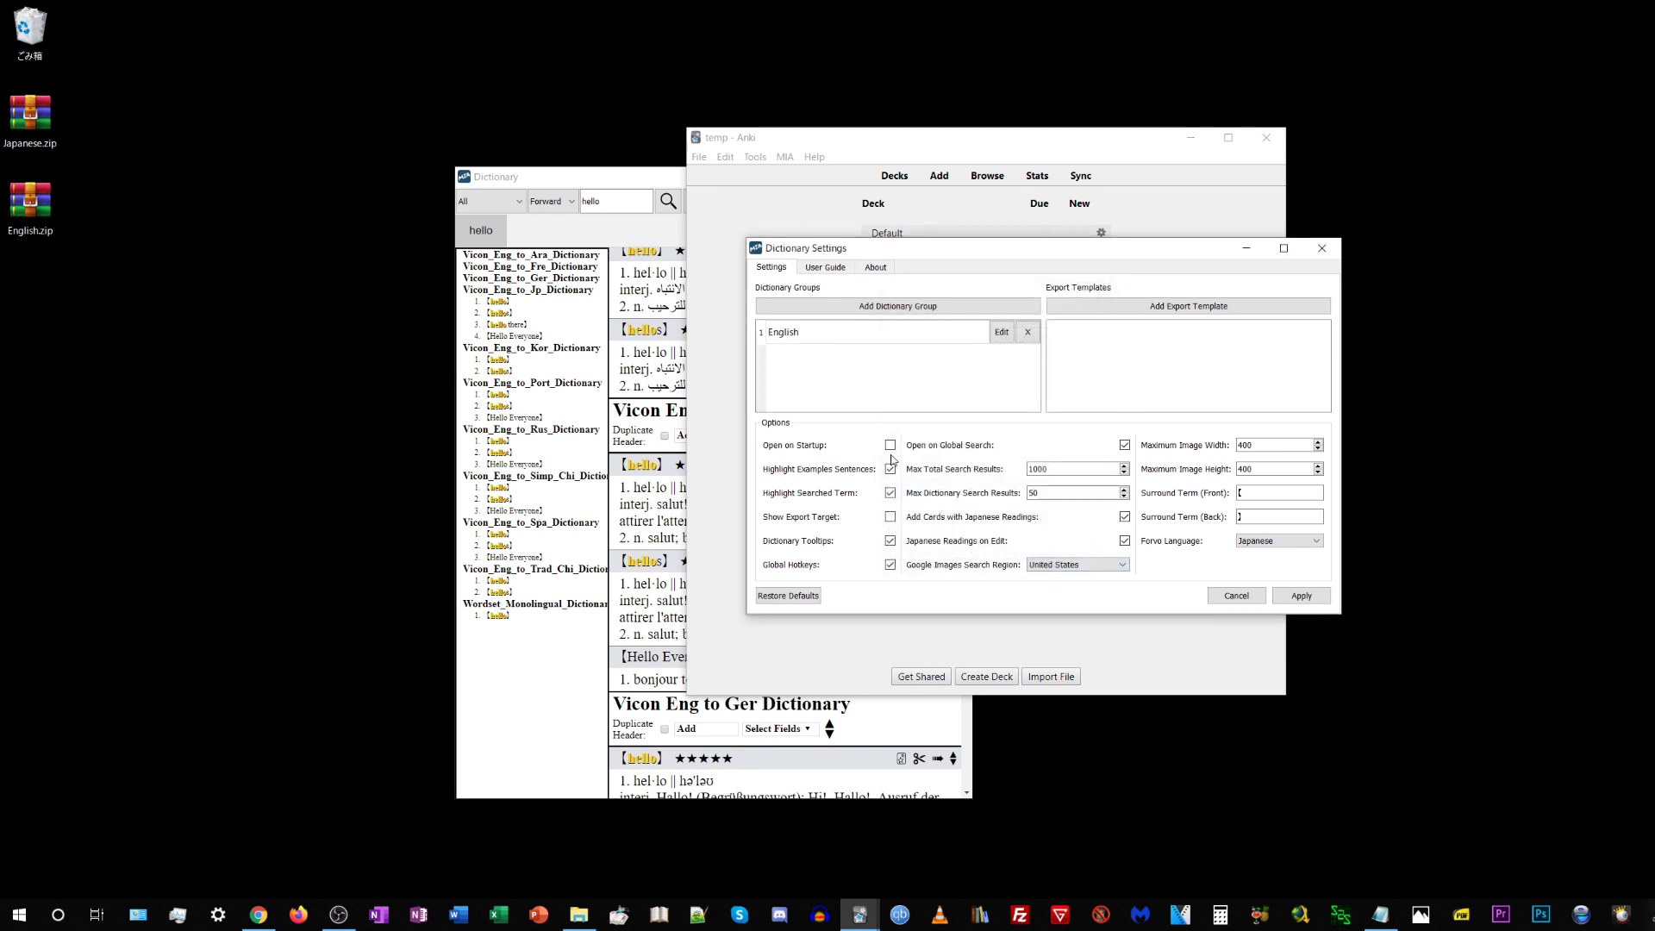
Create a new dictionary group named Japanese and set its font to a Japanese font.
left_click(900, 308)
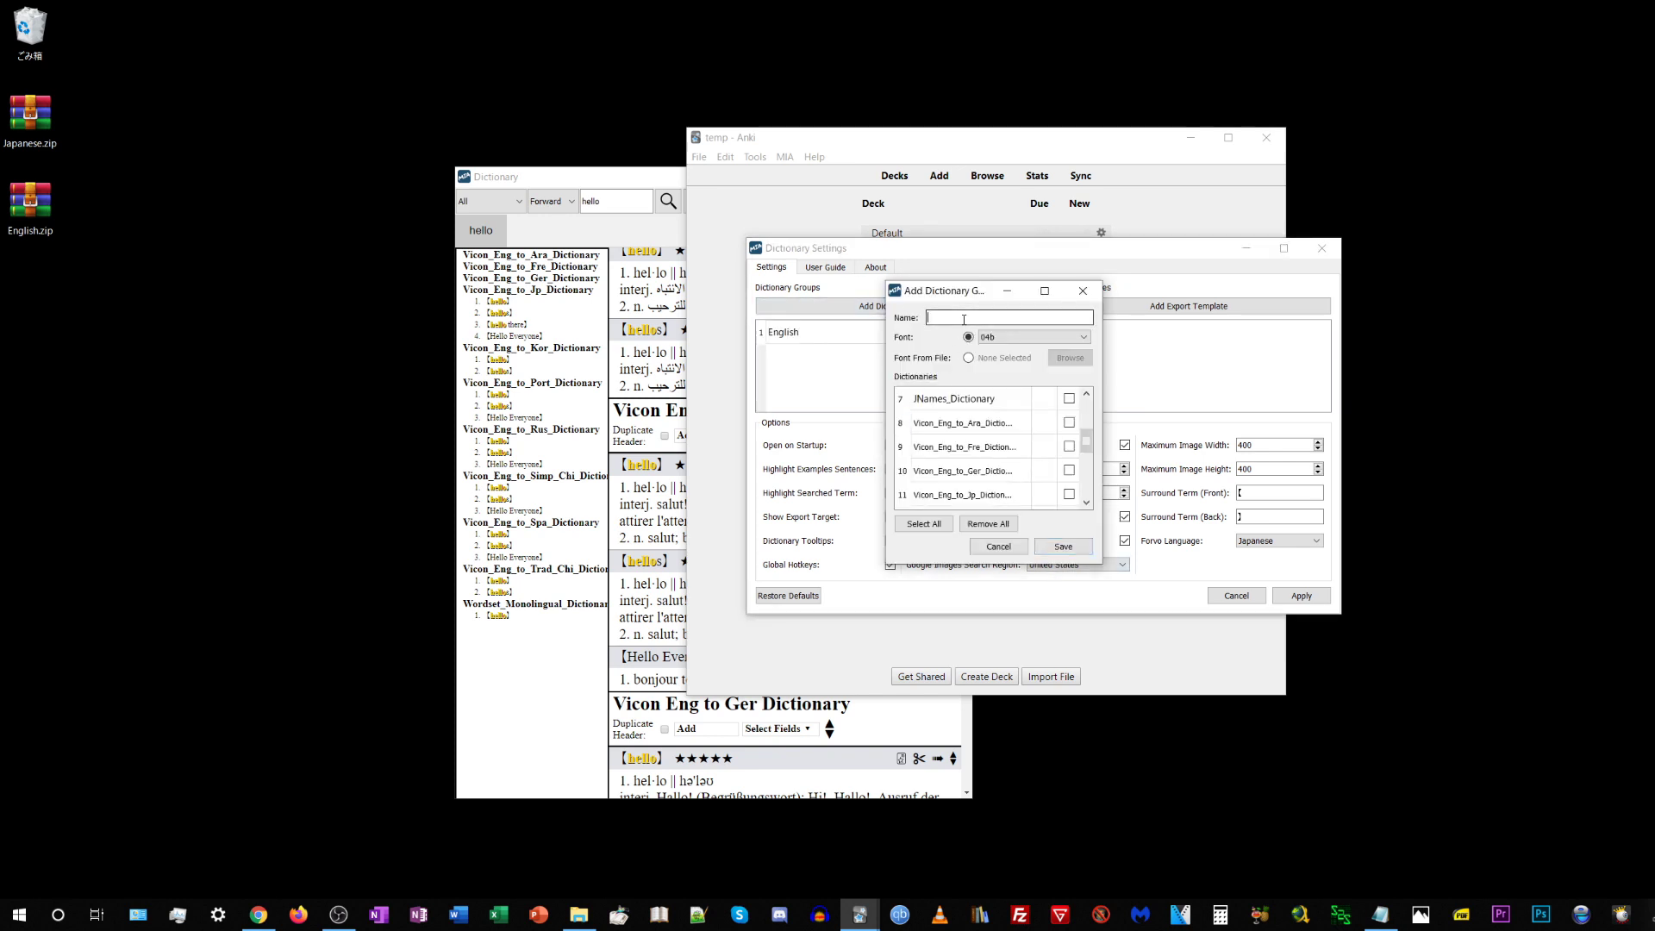
type("Japanese")
left_click(983, 338)
left_click_drag(1083, 362, 1085, 462)
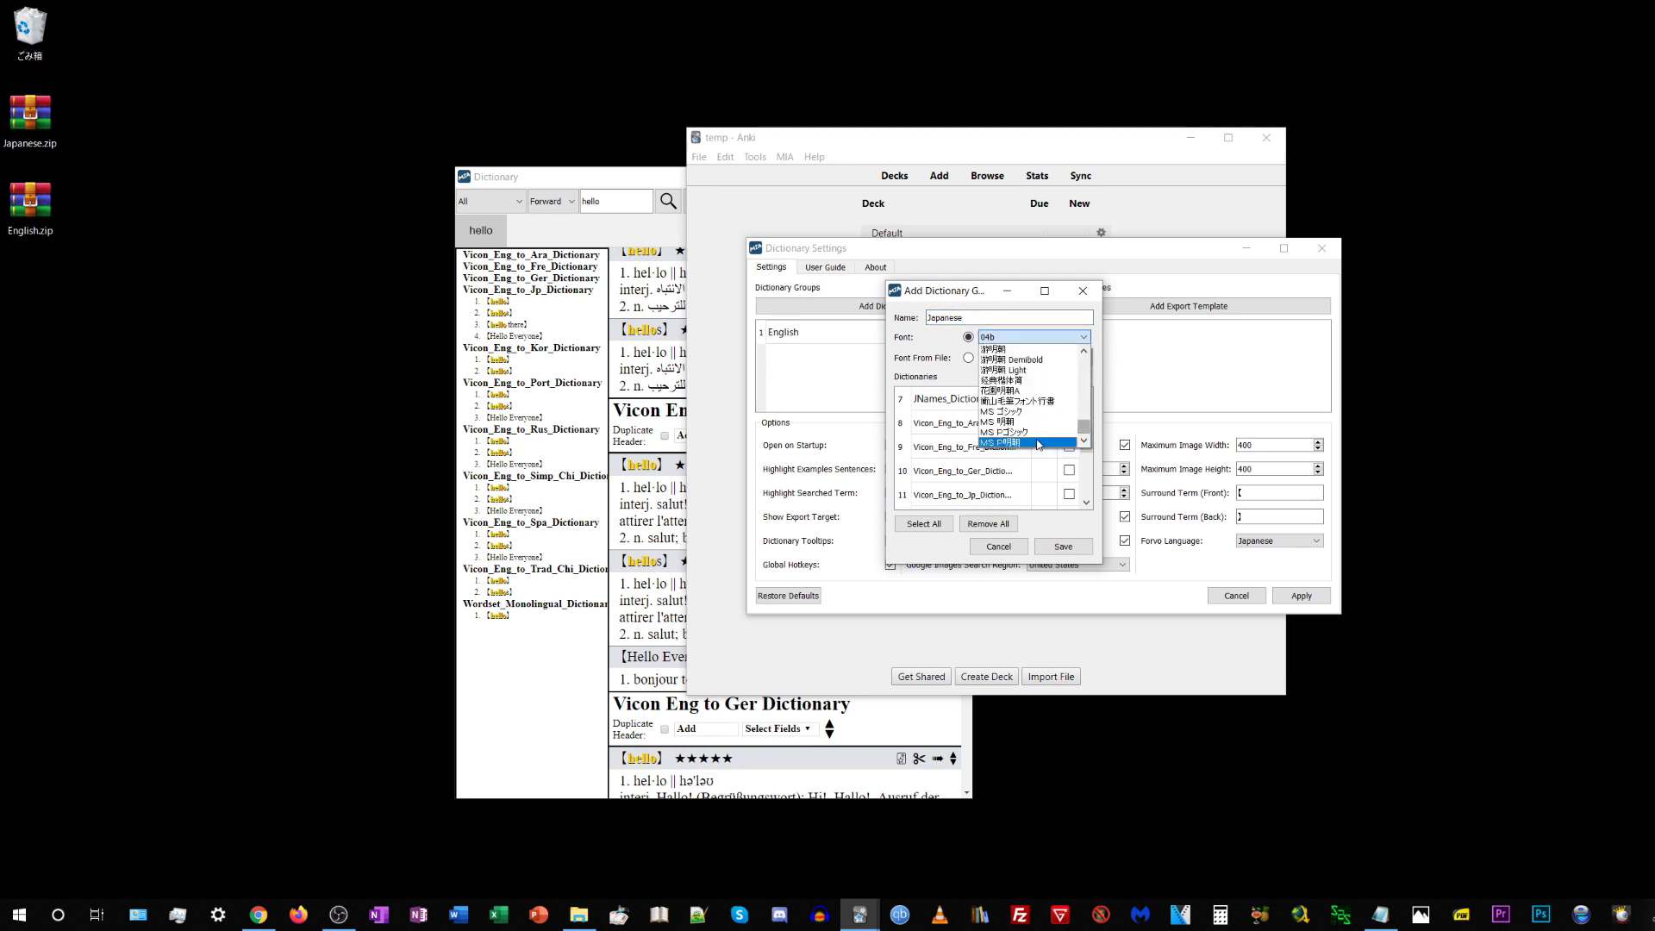
scroll(1026, 405, "up", 2)
left_click(1004, 392)
scroll(1000, 405, "up", 2)
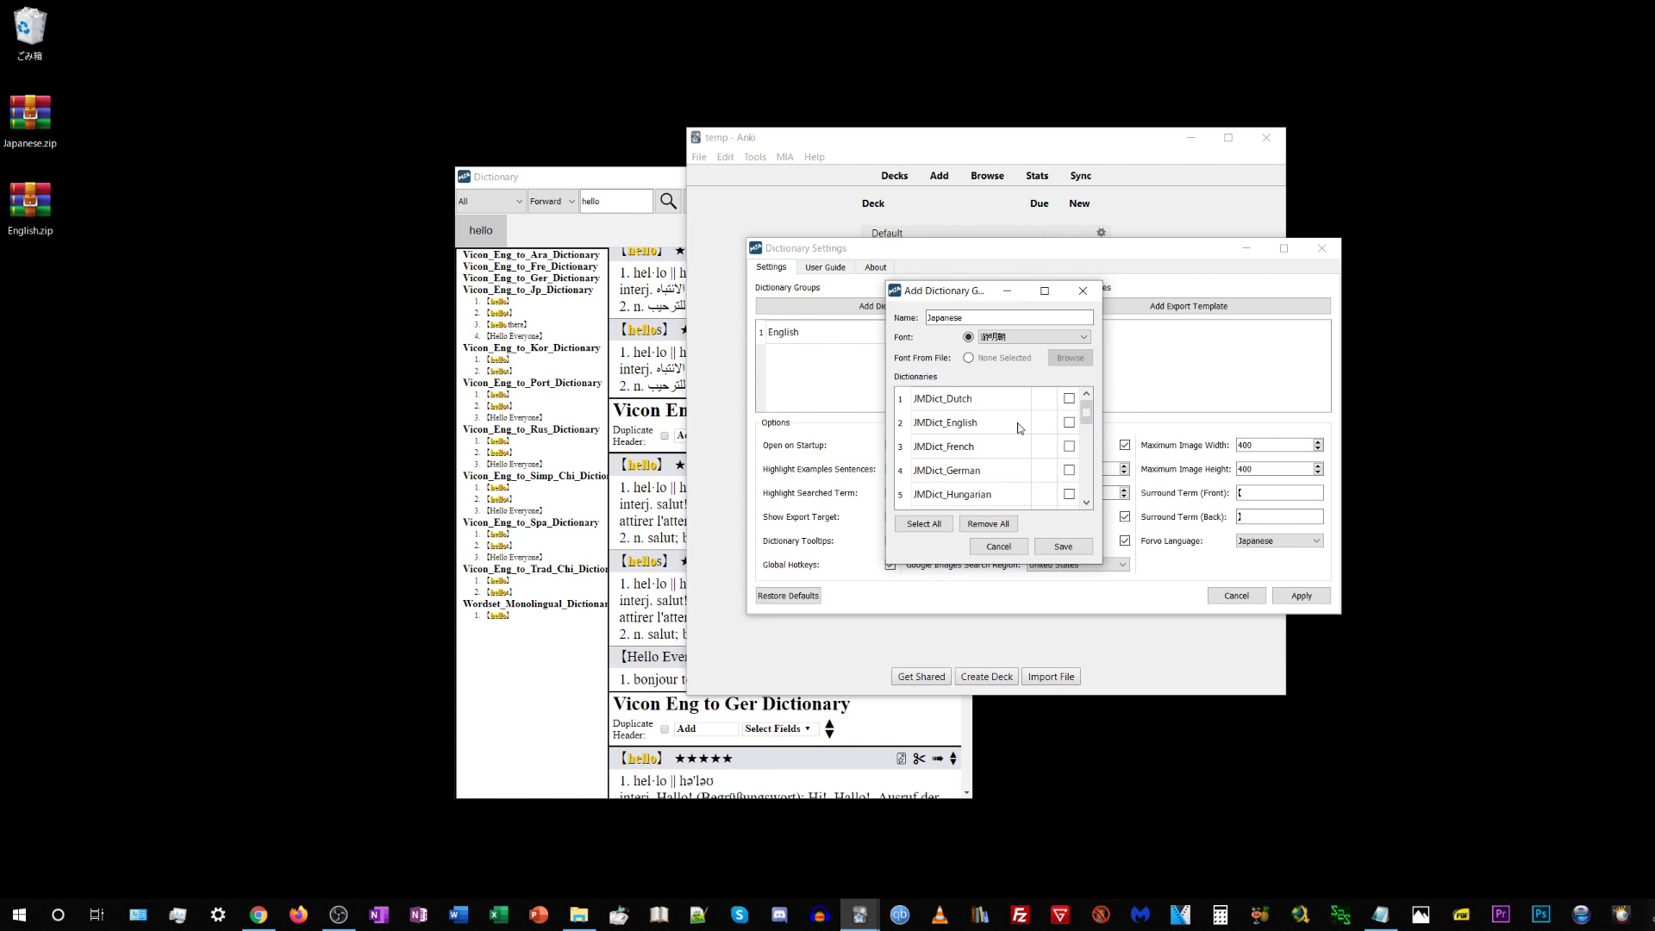
Include the JMDict_English dictionary in the Japanese group and save the group.
left_click(1069, 422)
scroll(1023, 453, "down", 3)
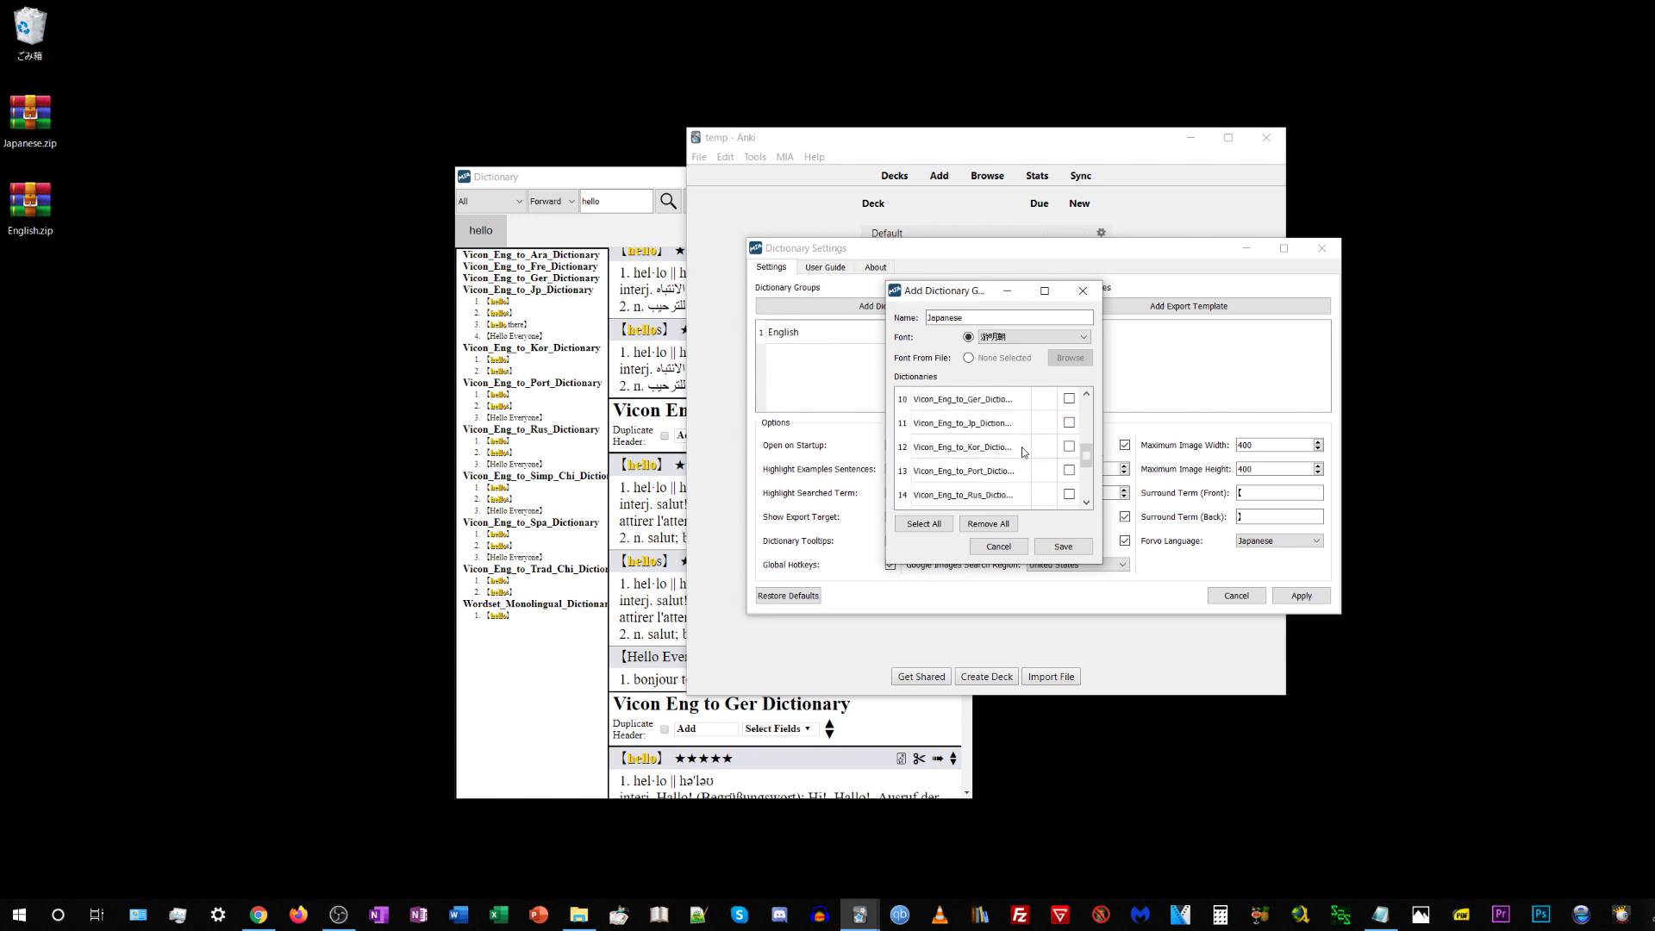
scroll(1024, 453, "up", 2)
scroll(1019, 464, "up", 1)
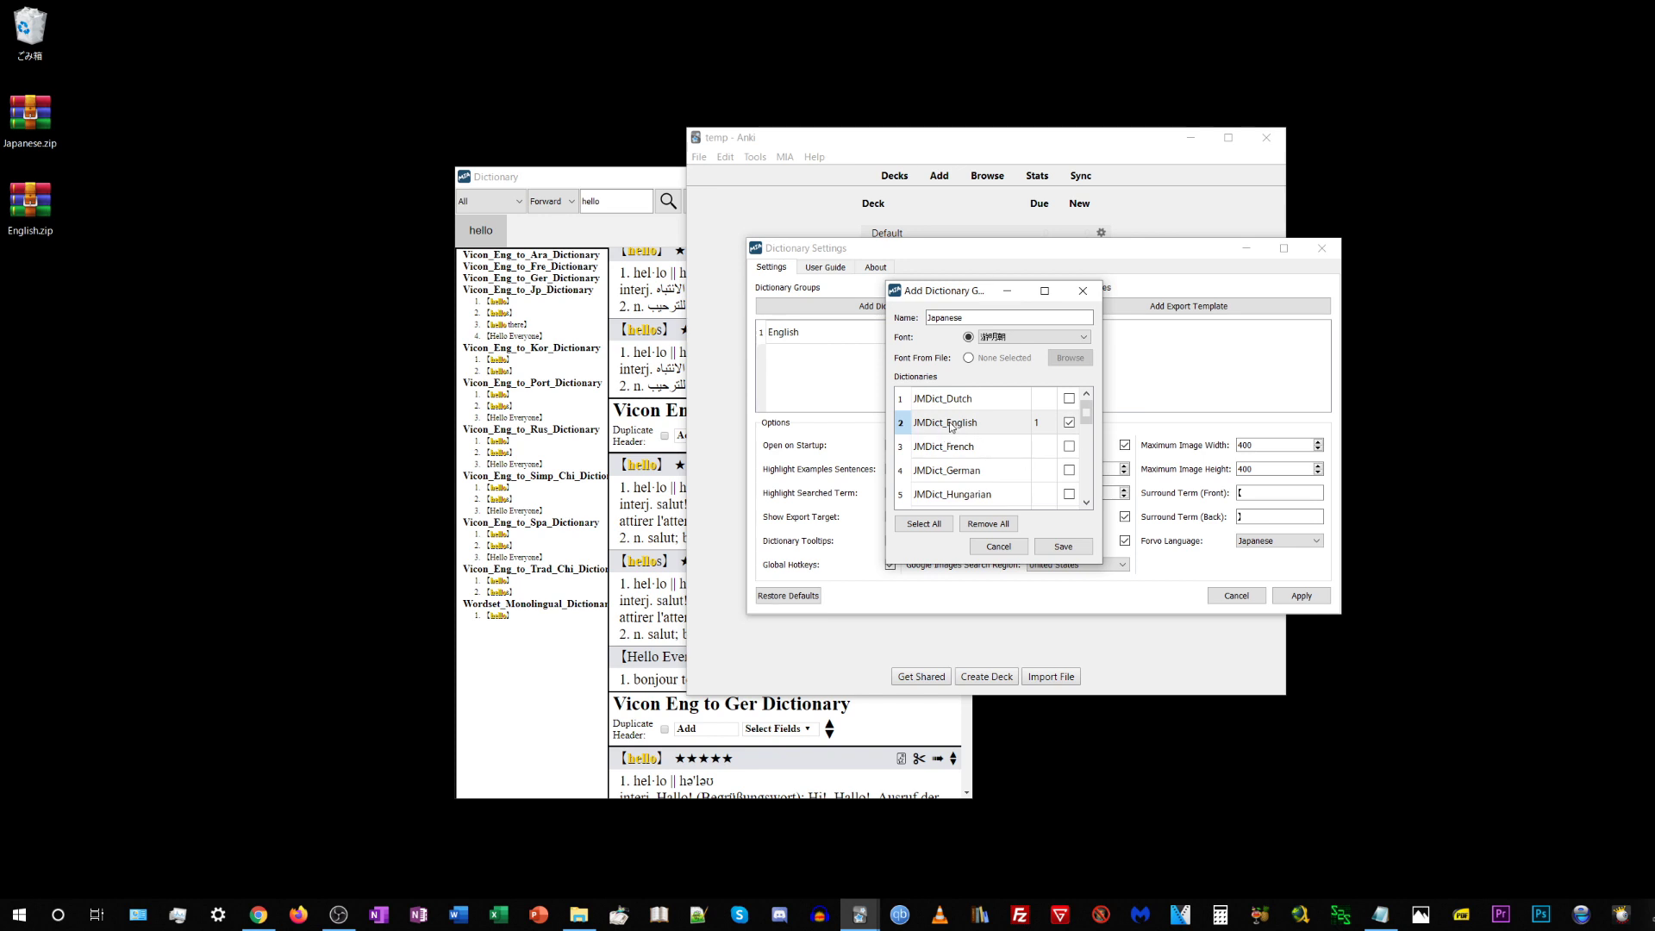
scroll(990, 429, "down", 1)
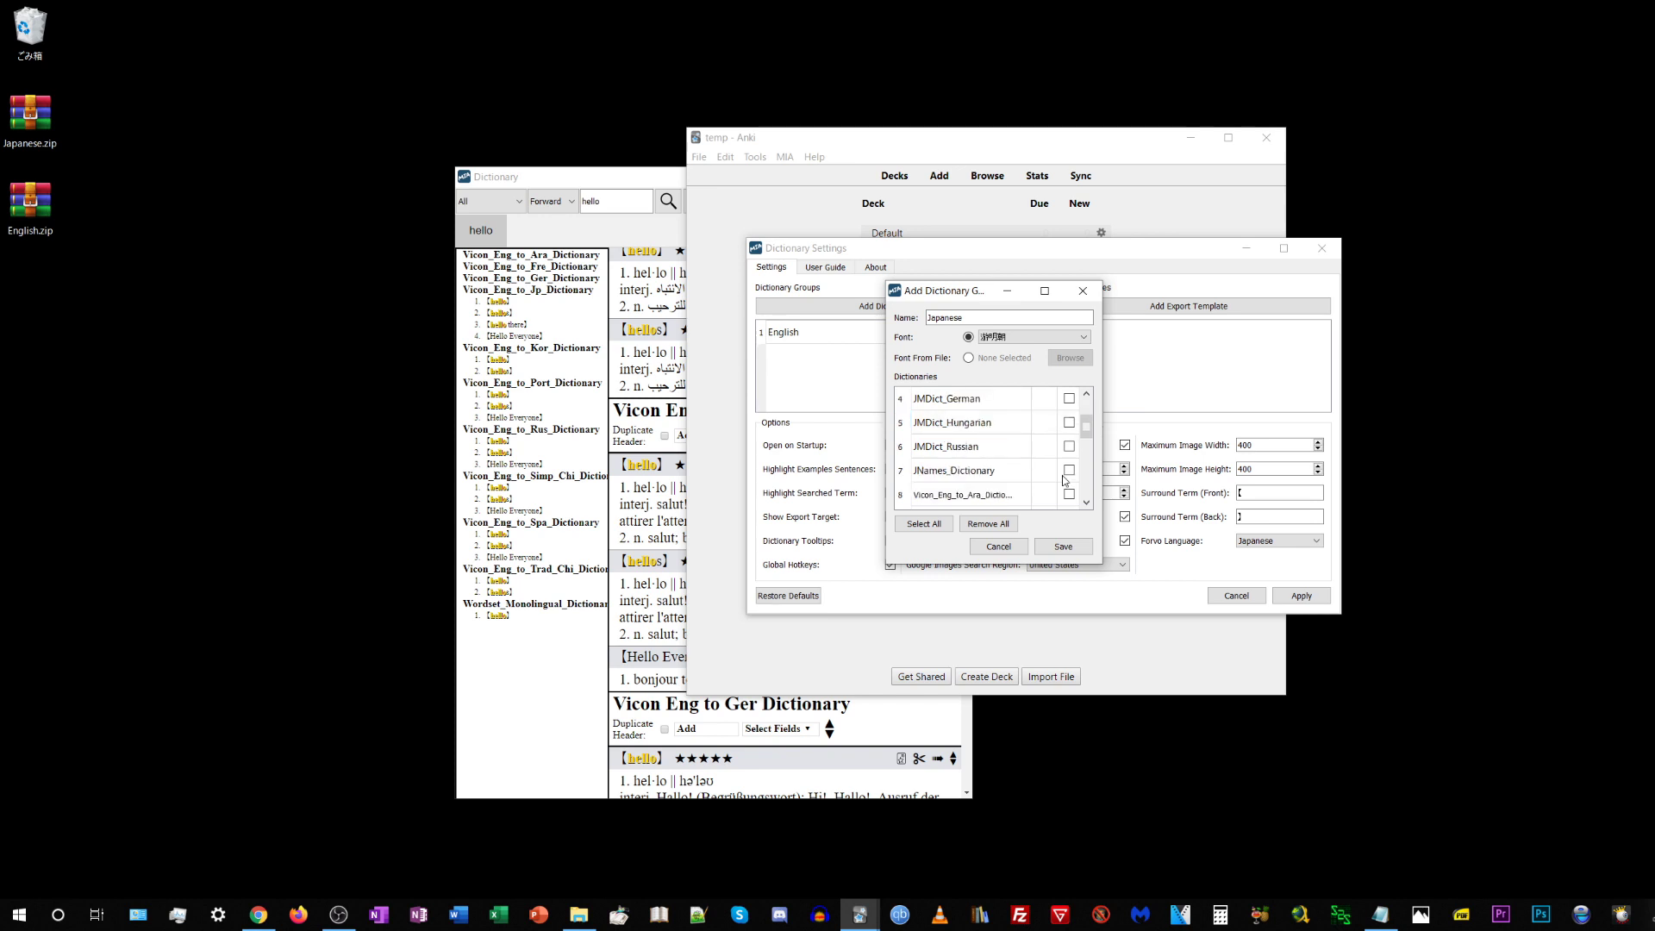
left_click(1076, 550)
Apply the dictionary settings, dismiss the notice, and close the Dictionary window.
left_click(1300, 595)
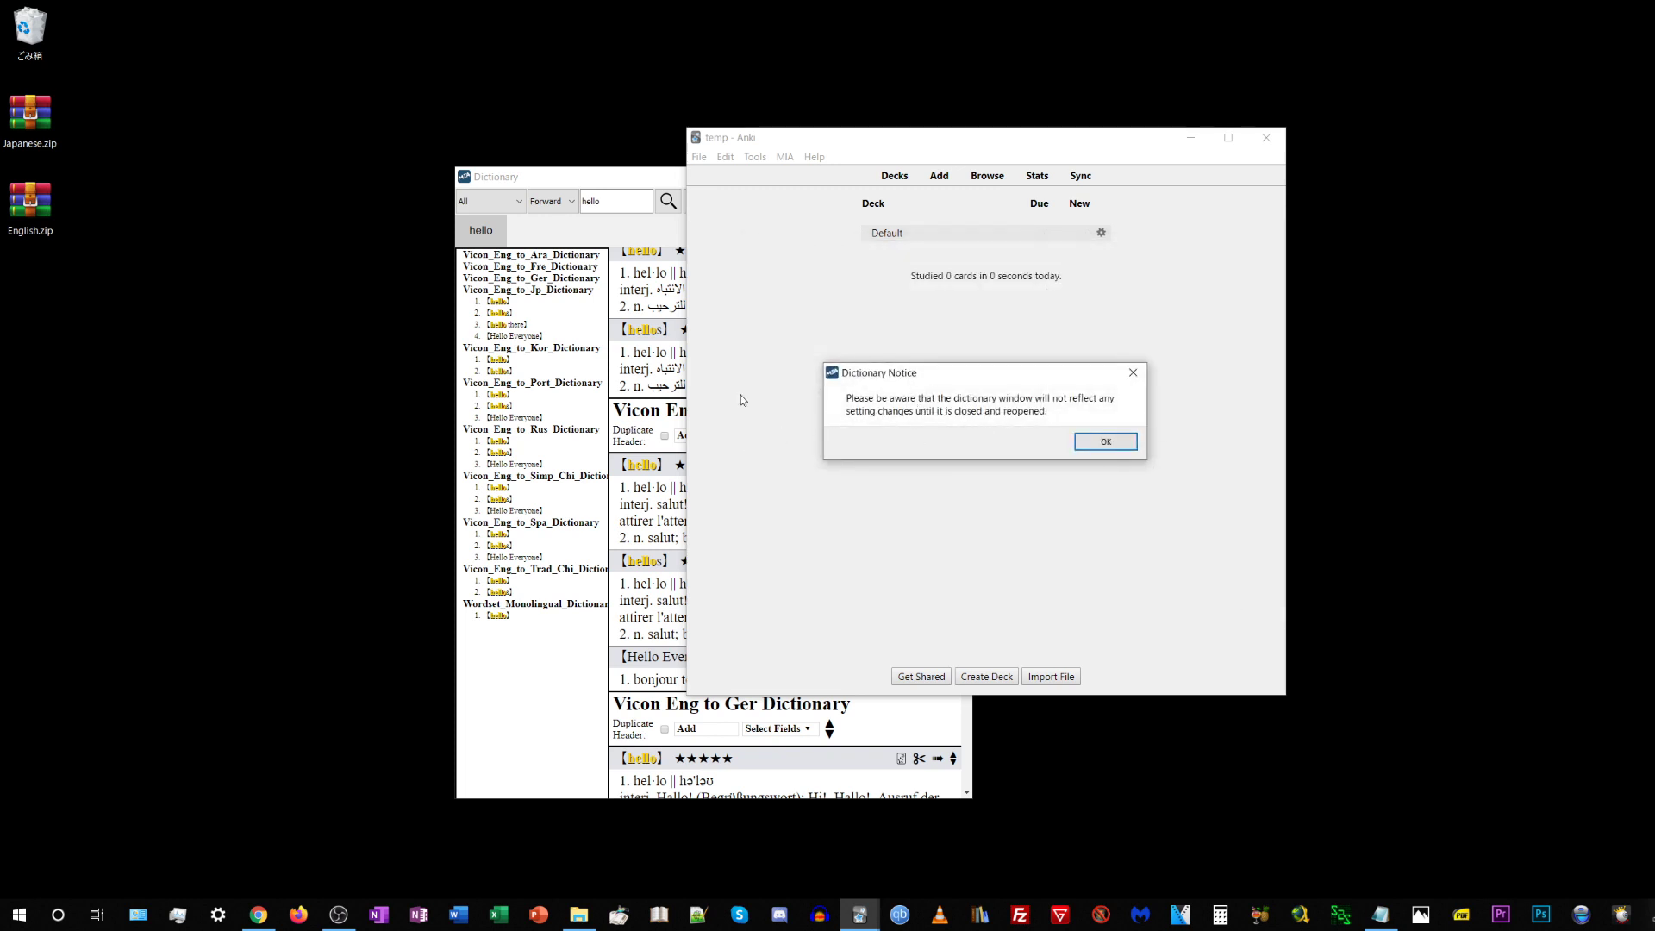
left_click(1104, 442)
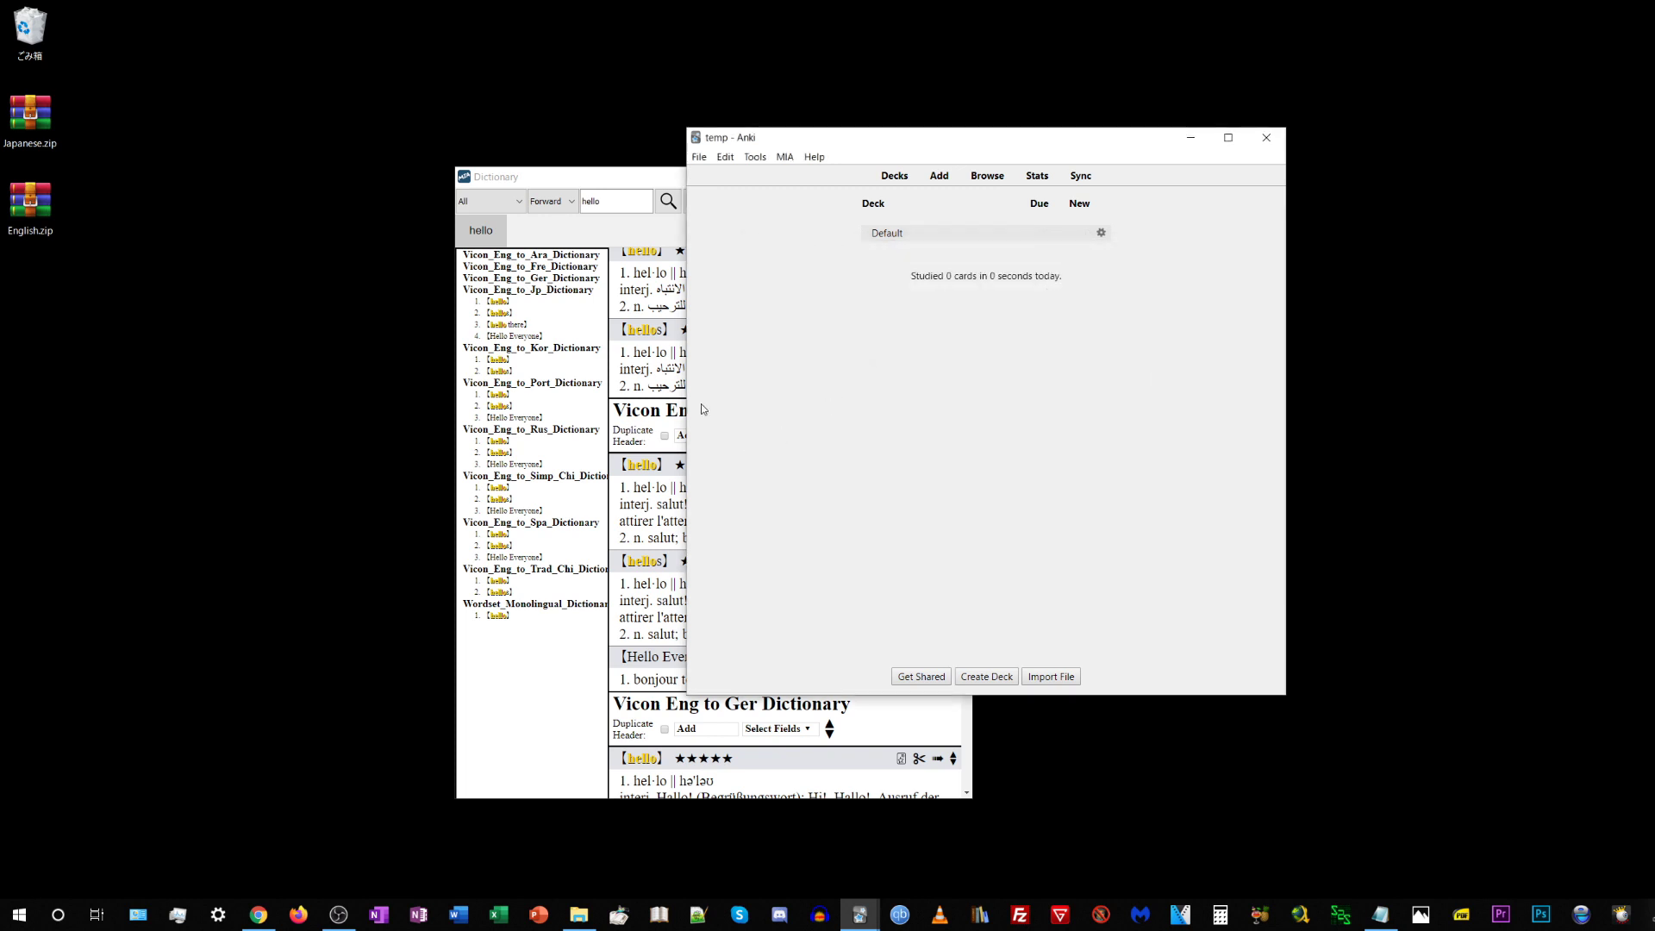
left_click(643, 407)
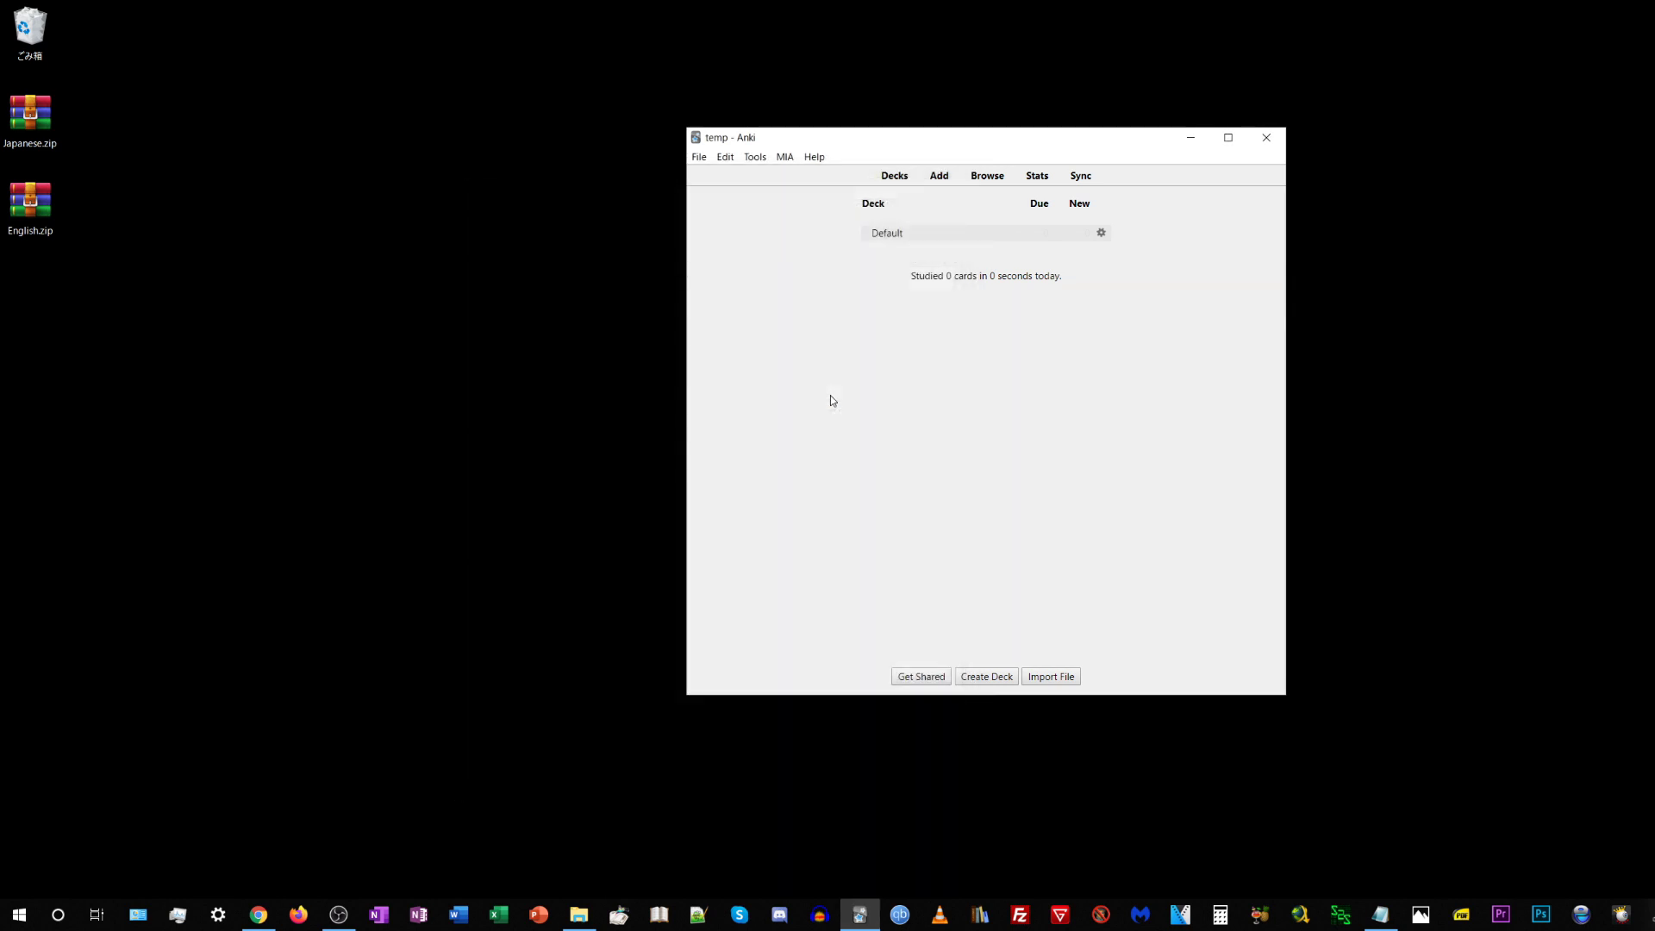
In the reopened Dictionary window, choose the English group and search for "hello".
left_click(490, 201)
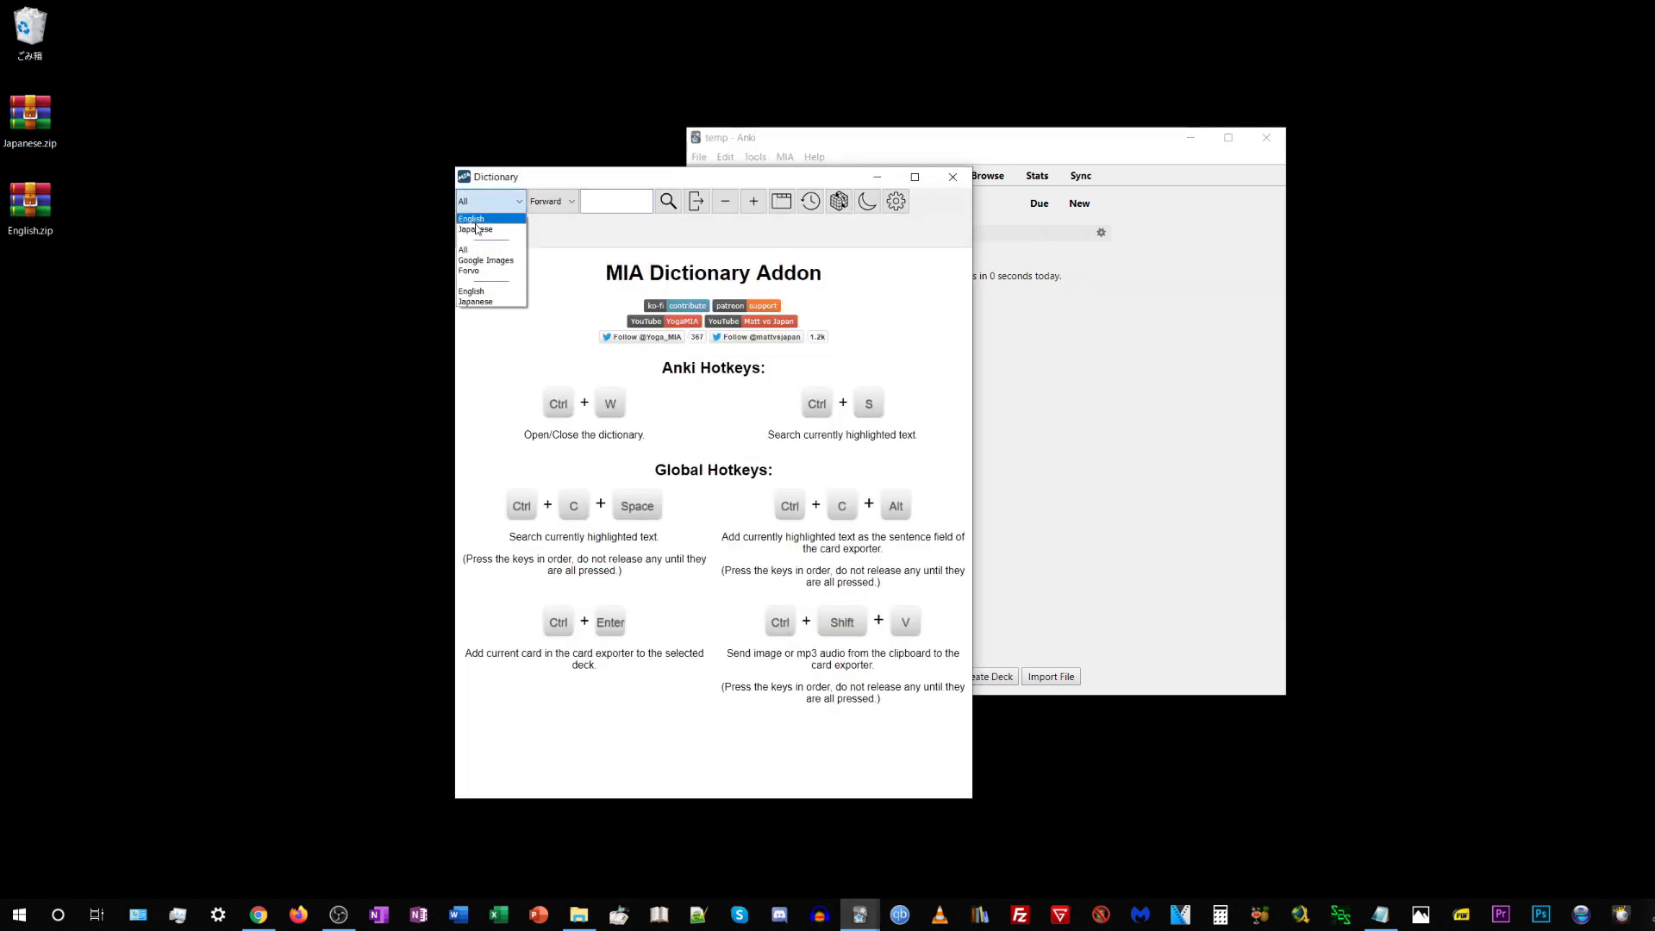
left_click(476, 222)
left_click(476, 223)
left_click(618, 202)
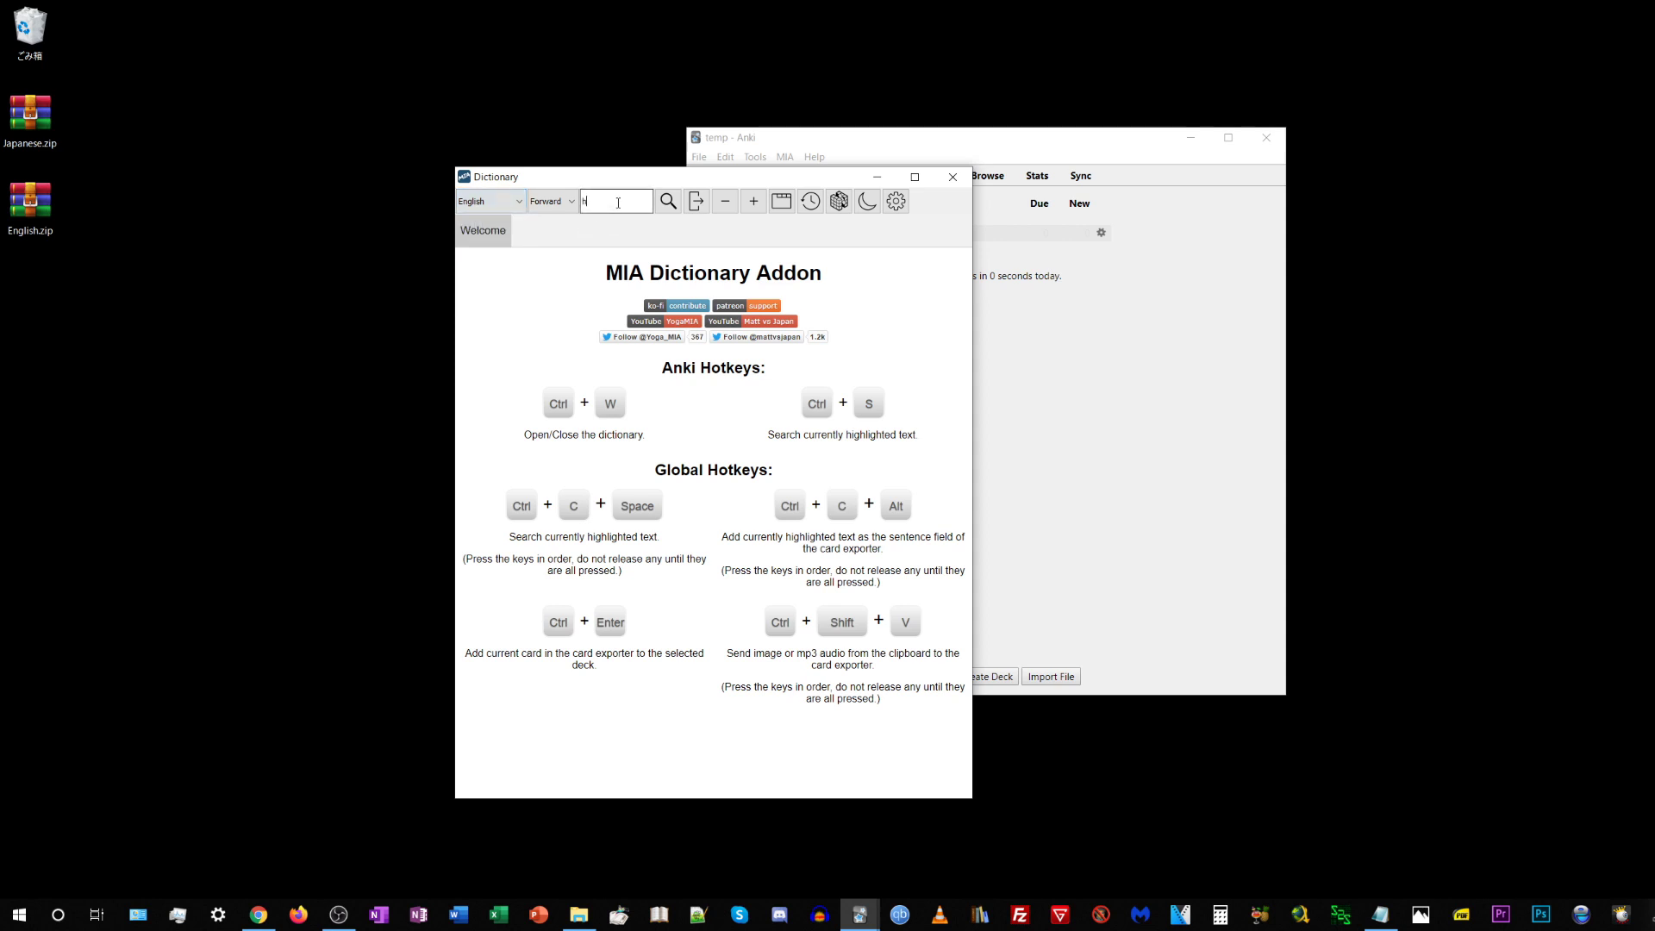
key("Return")
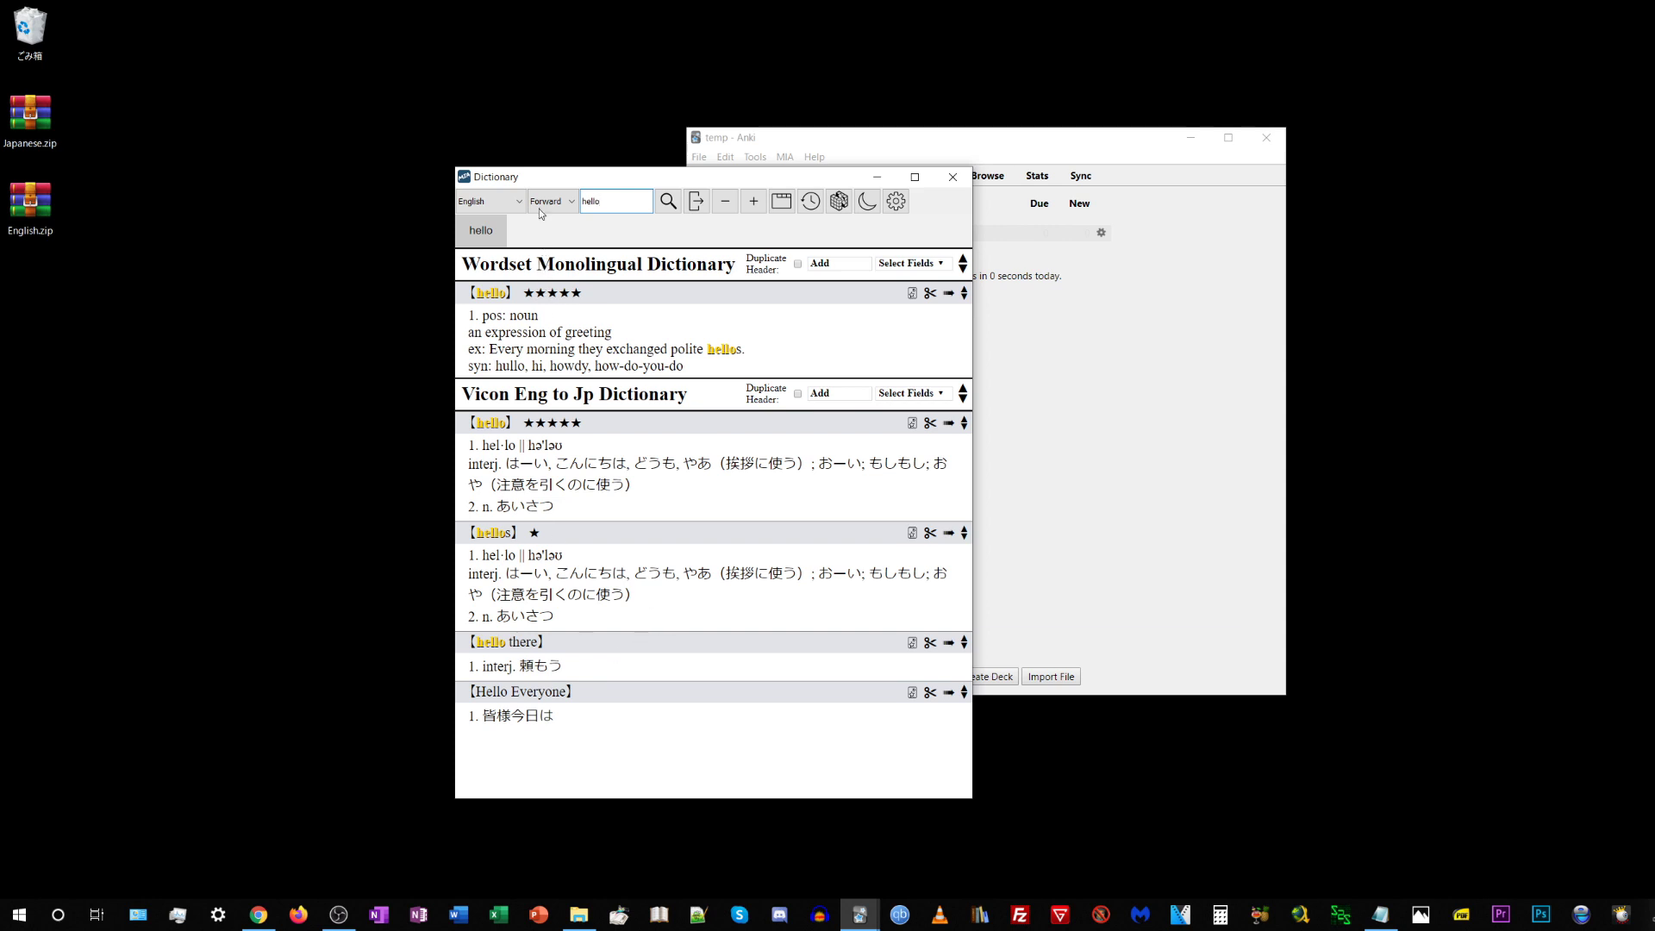
Check the available dictionary groups and search modes, keeping the English group and the Forward mode.
left_click(510, 204)
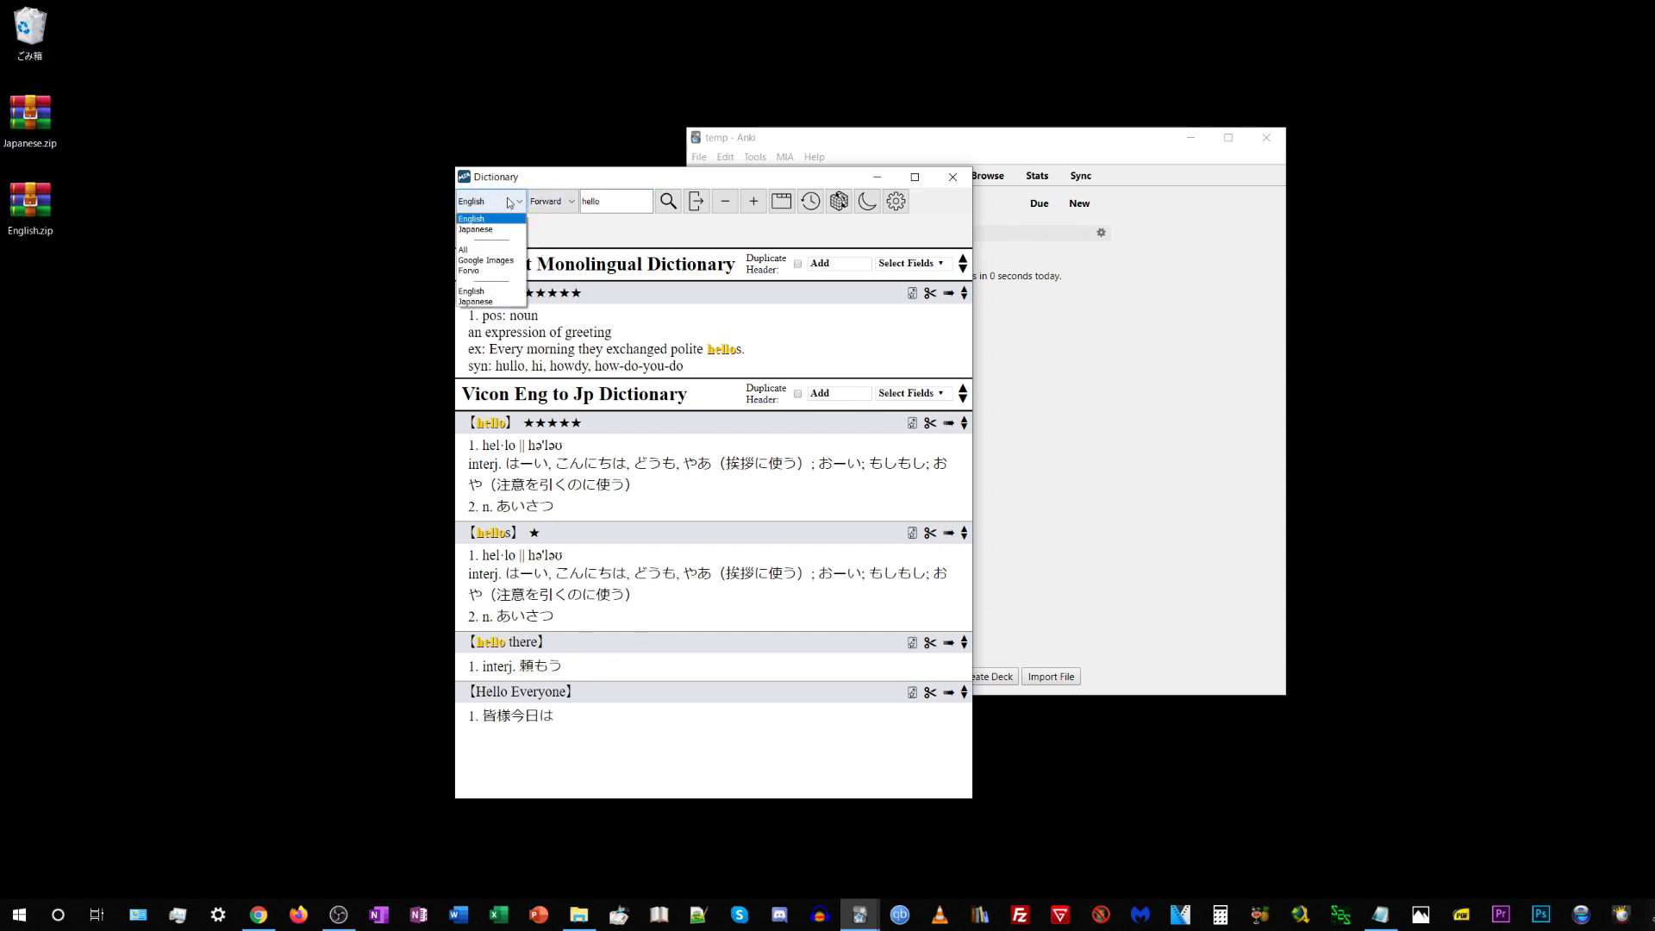
left_click(555, 203)
left_click(560, 203)
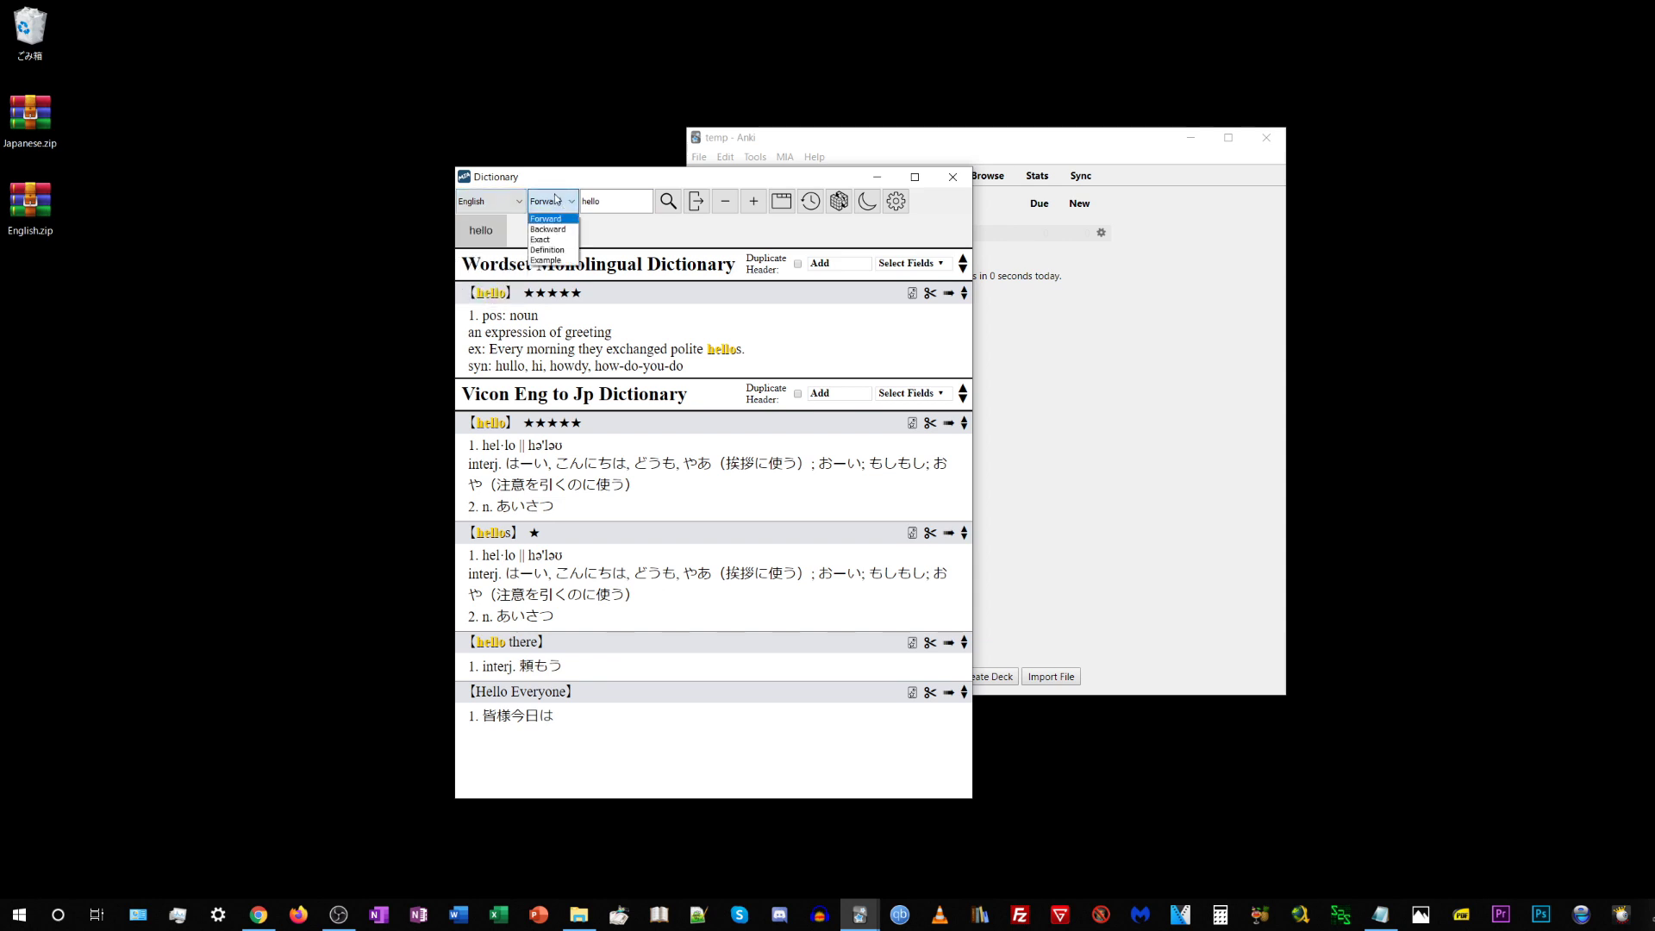
left_click(554, 221)
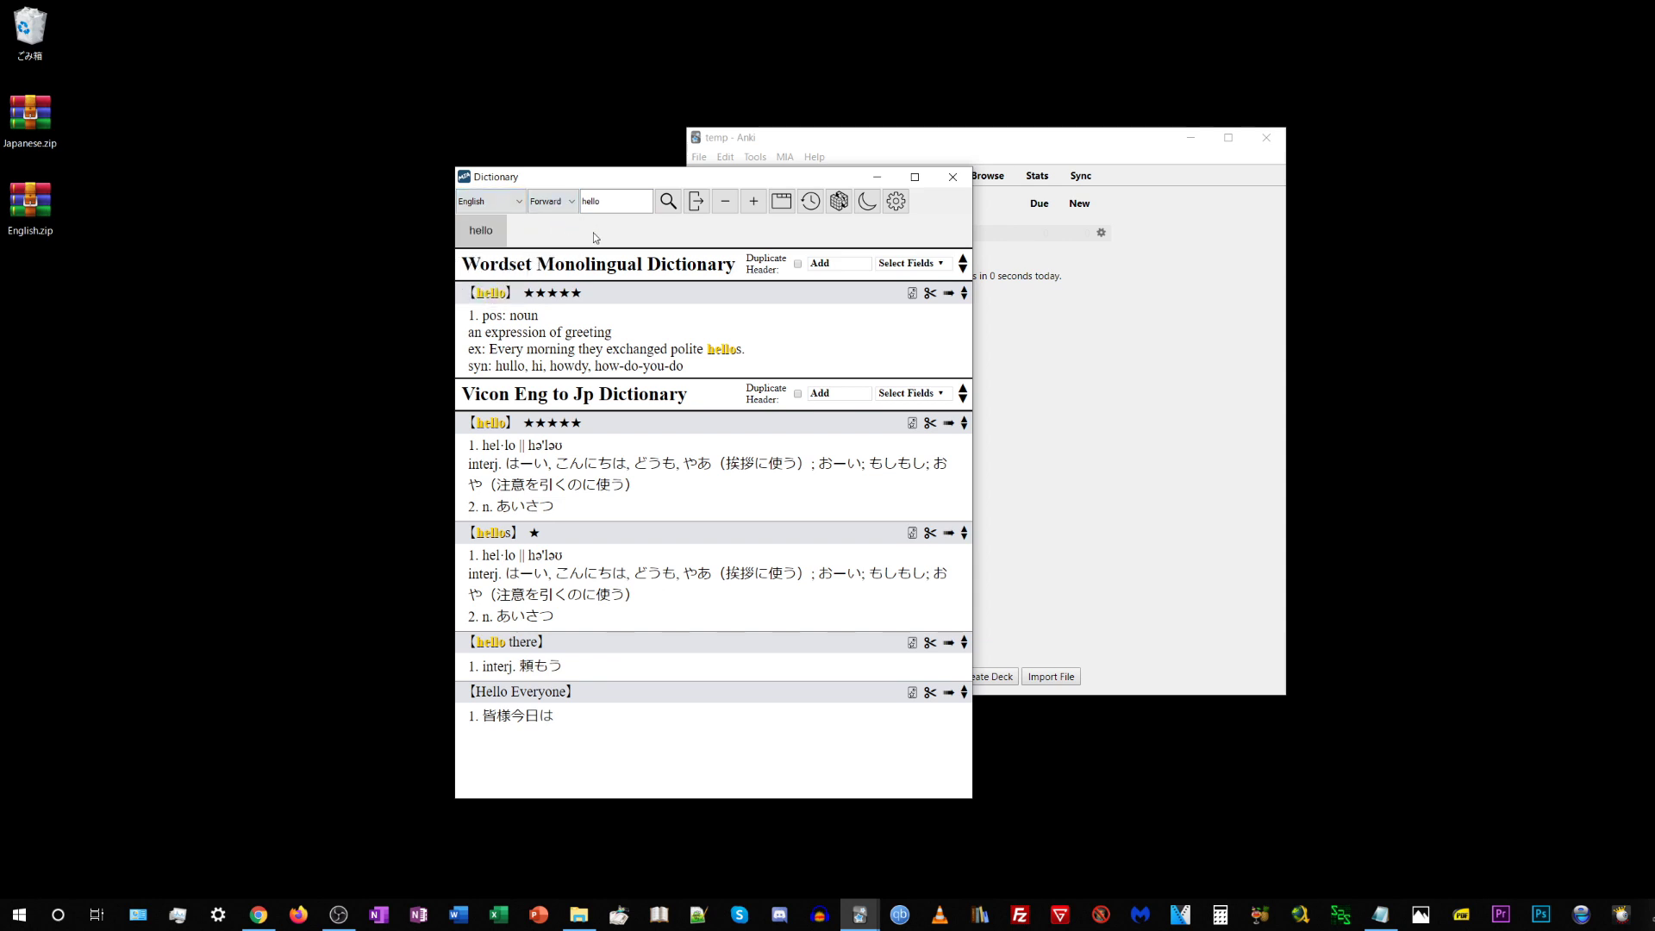
double_click(584, 201)
Repeat the "hello" search in Backward mode and again in Exact mode.
left_click(556, 205)
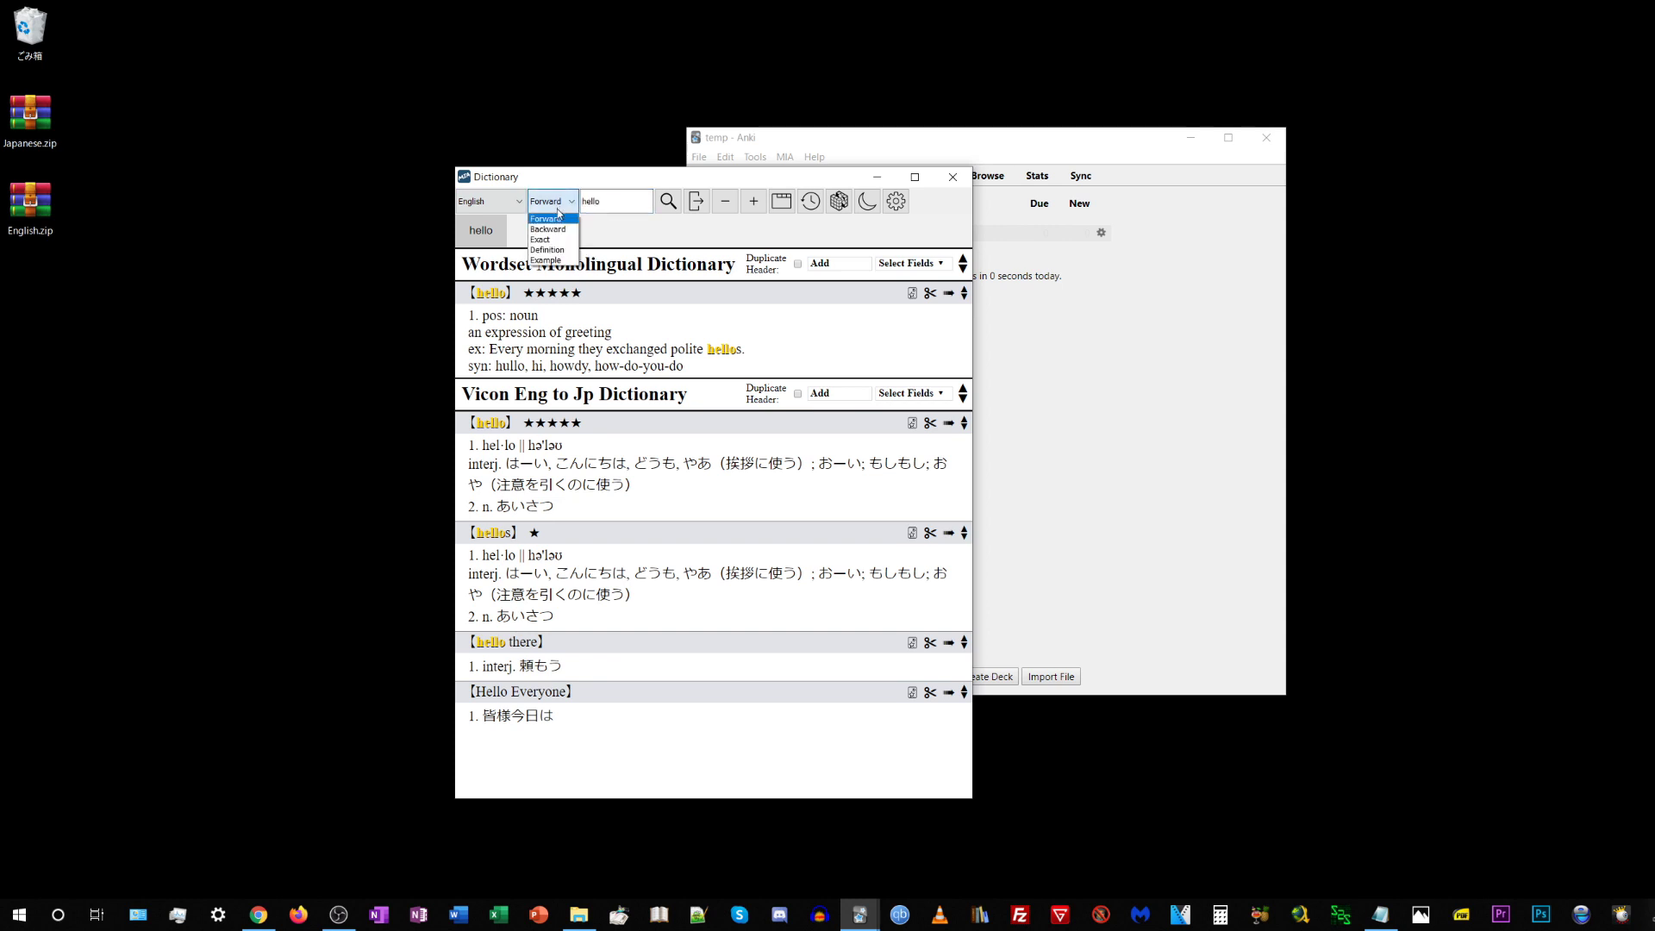
left_click(556, 226)
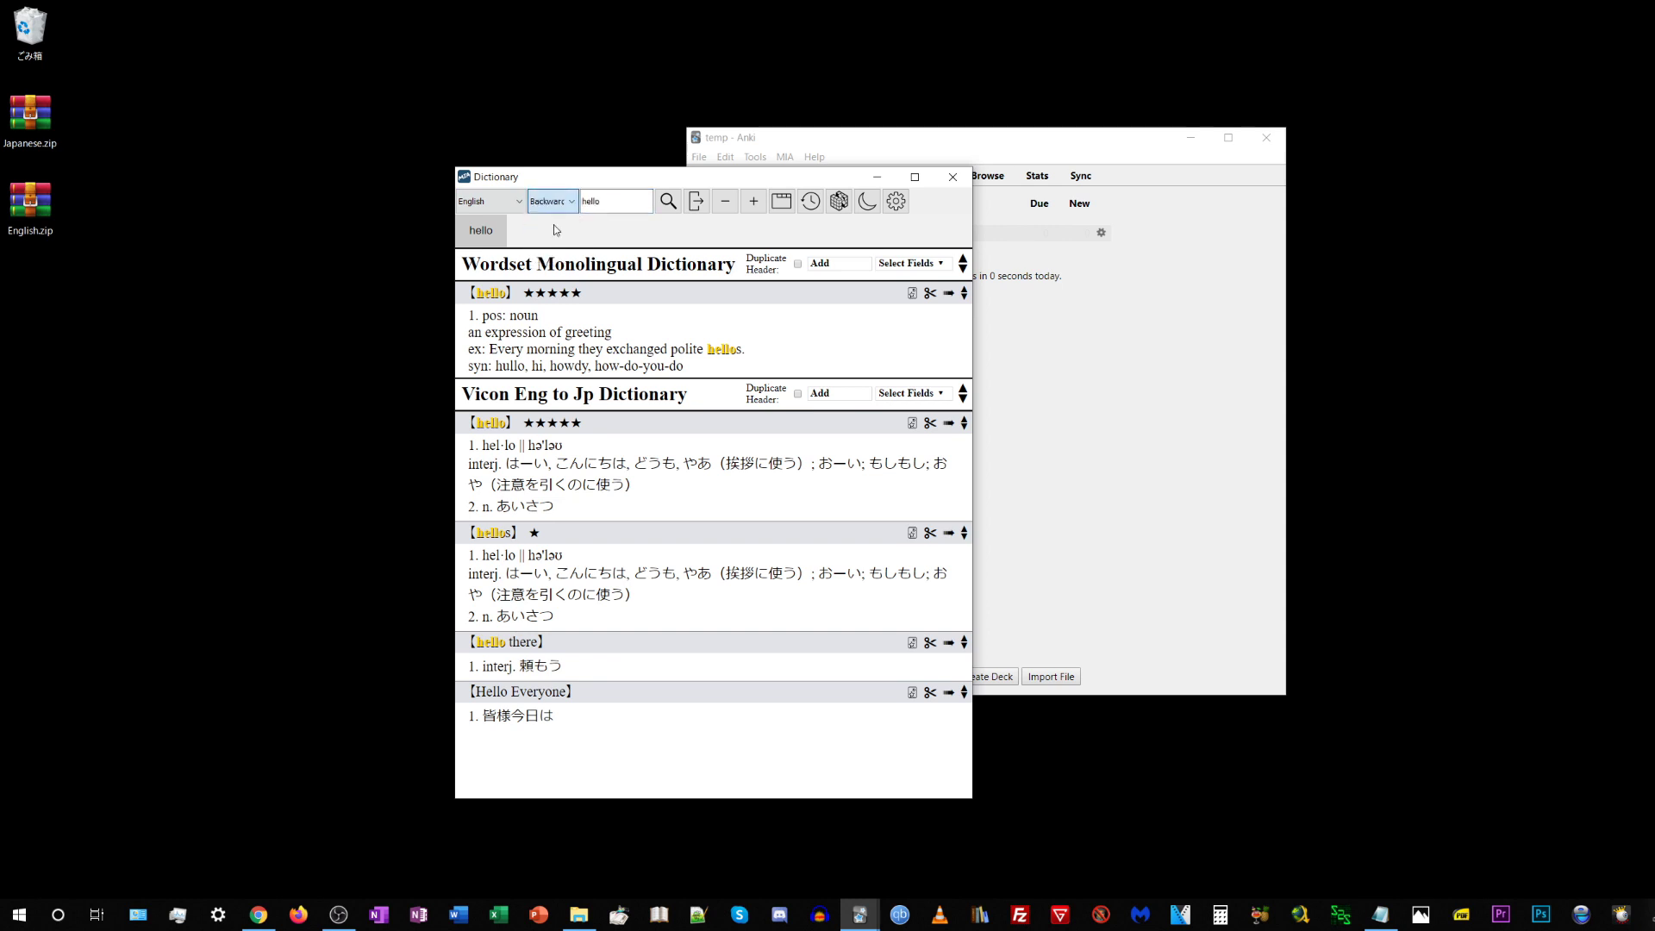
left_click(669, 201)
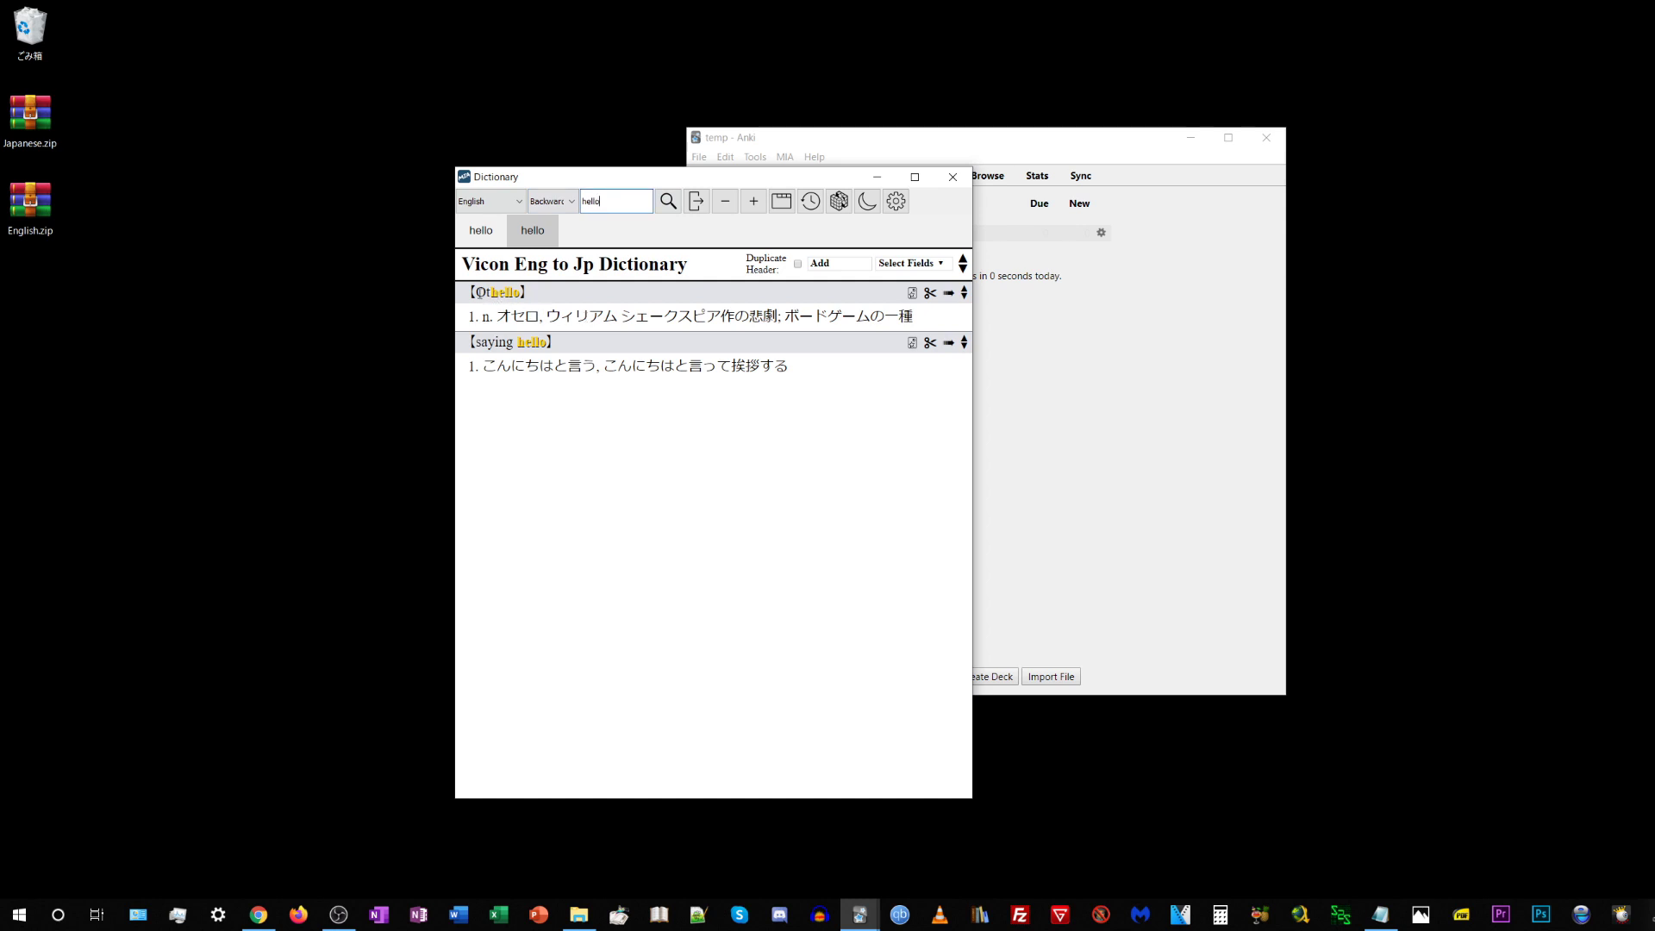
left_click(552, 201)
left_click(540, 240)
left_click(668, 201)
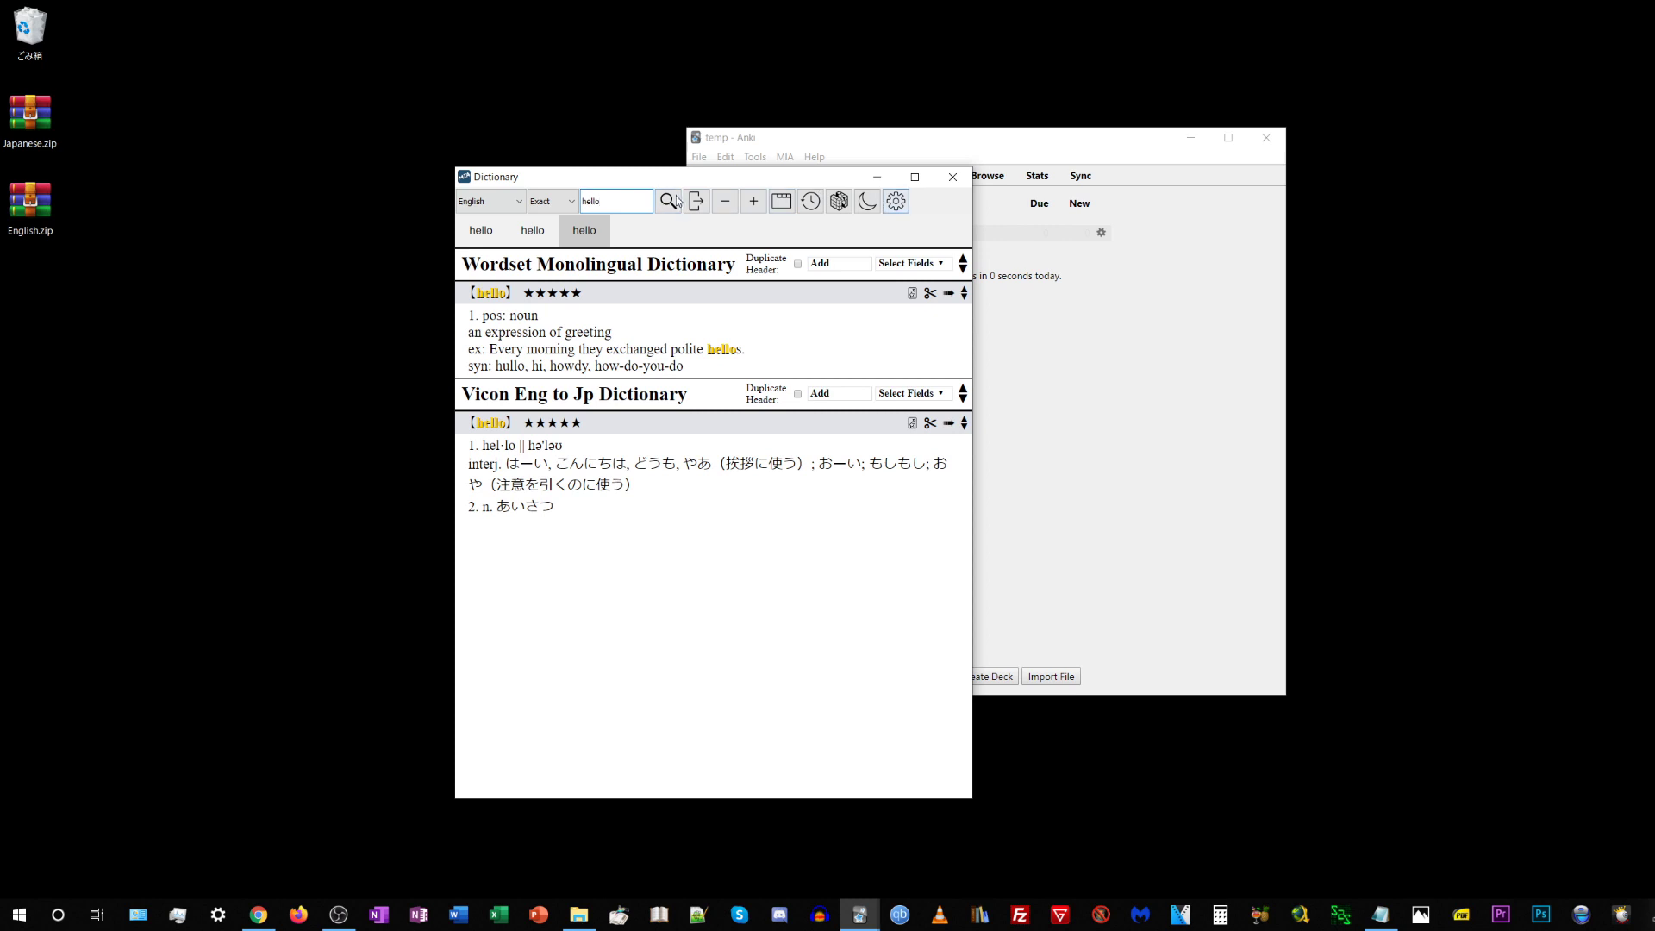
Try enlarging and shrinking the text of the "hello" entries, ending at the original size.
left_click(754, 202)
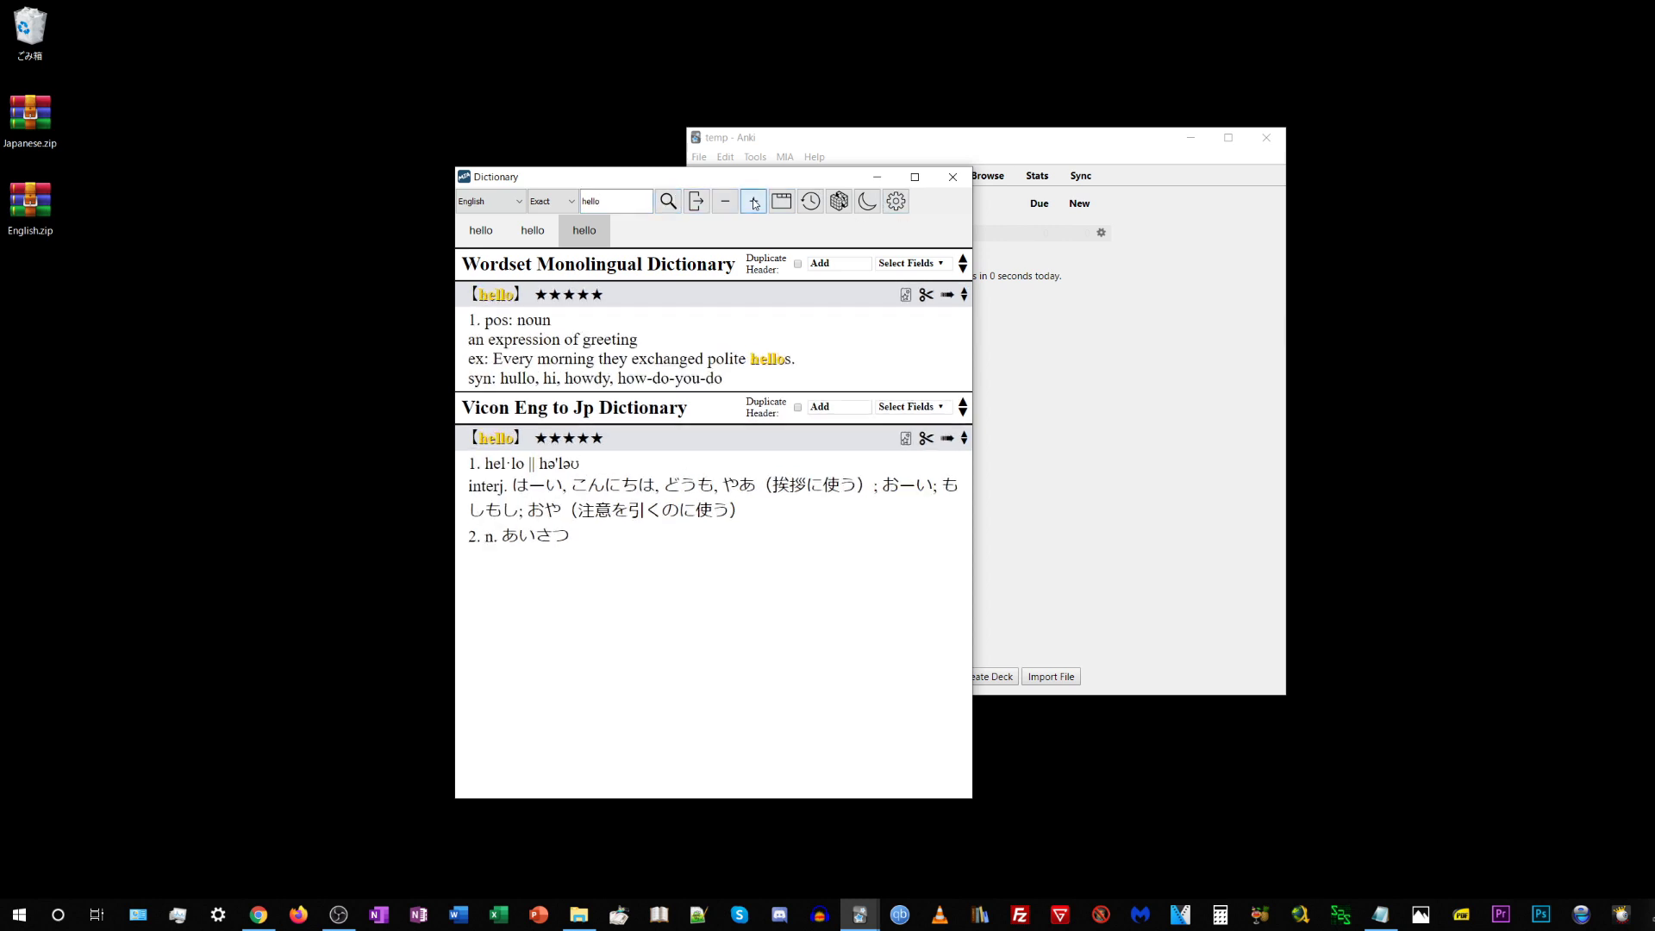
left_click(754, 201)
left_click(724, 203)
left_click(725, 203)
left_click(724, 202)
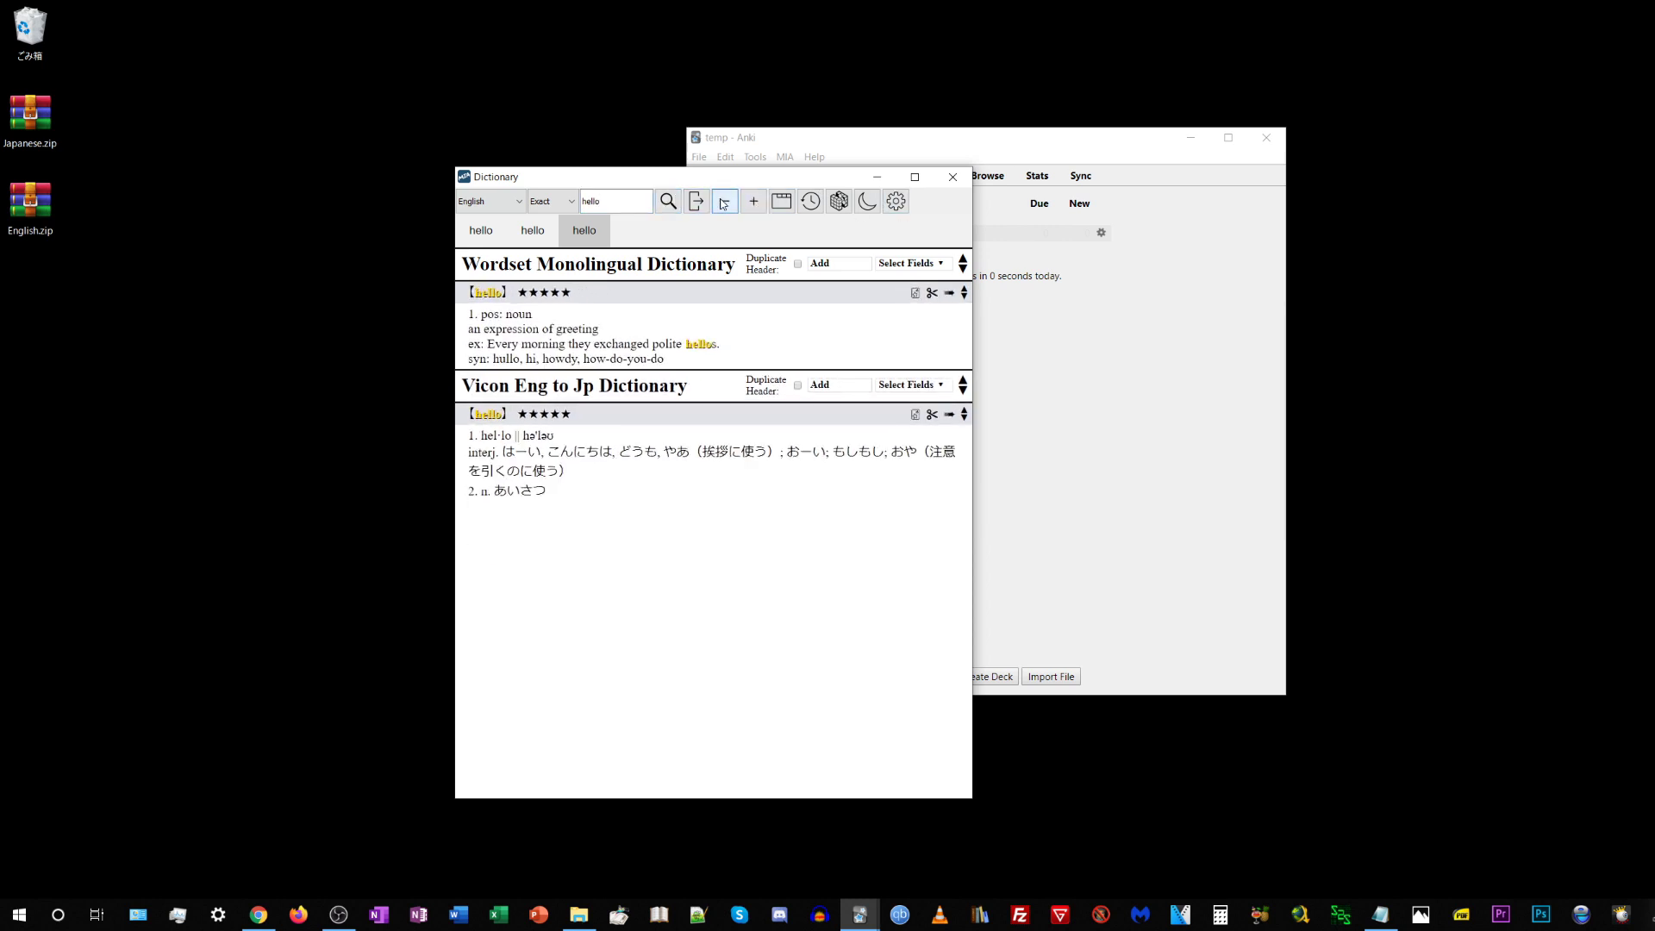
left_click(755, 201)
left_click(754, 202)
left_click(724, 203)
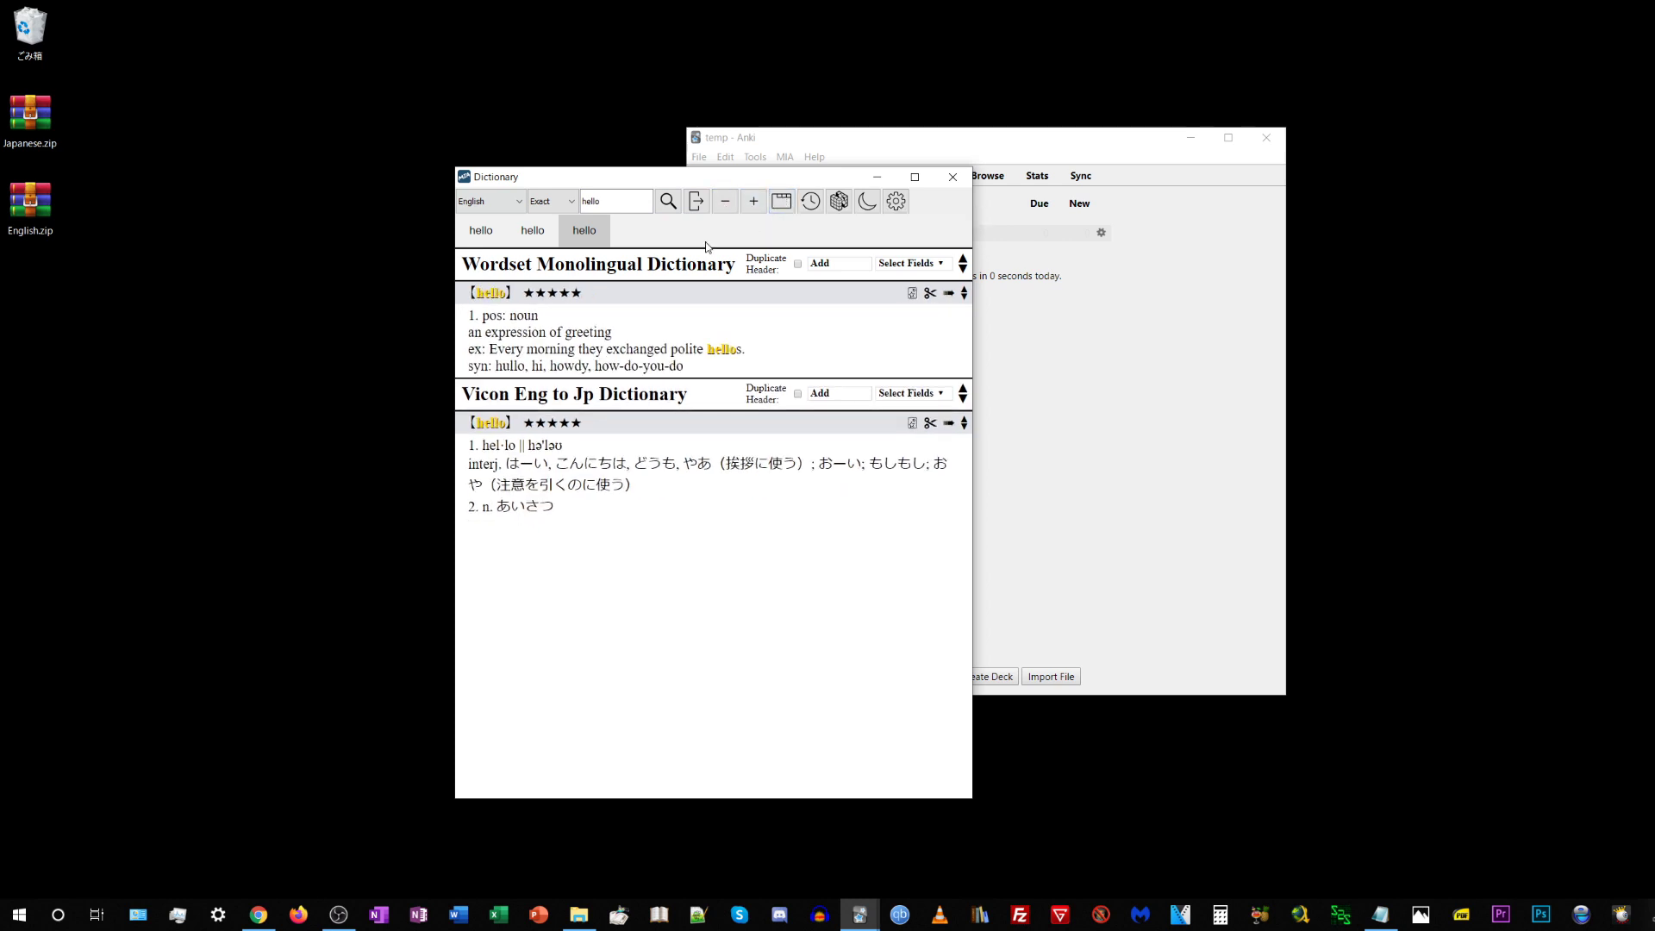
Search the English group for "mass" and for "immersion", each in its own tab.
left_click(614, 201)
key("ctrl+a")
type("mas")
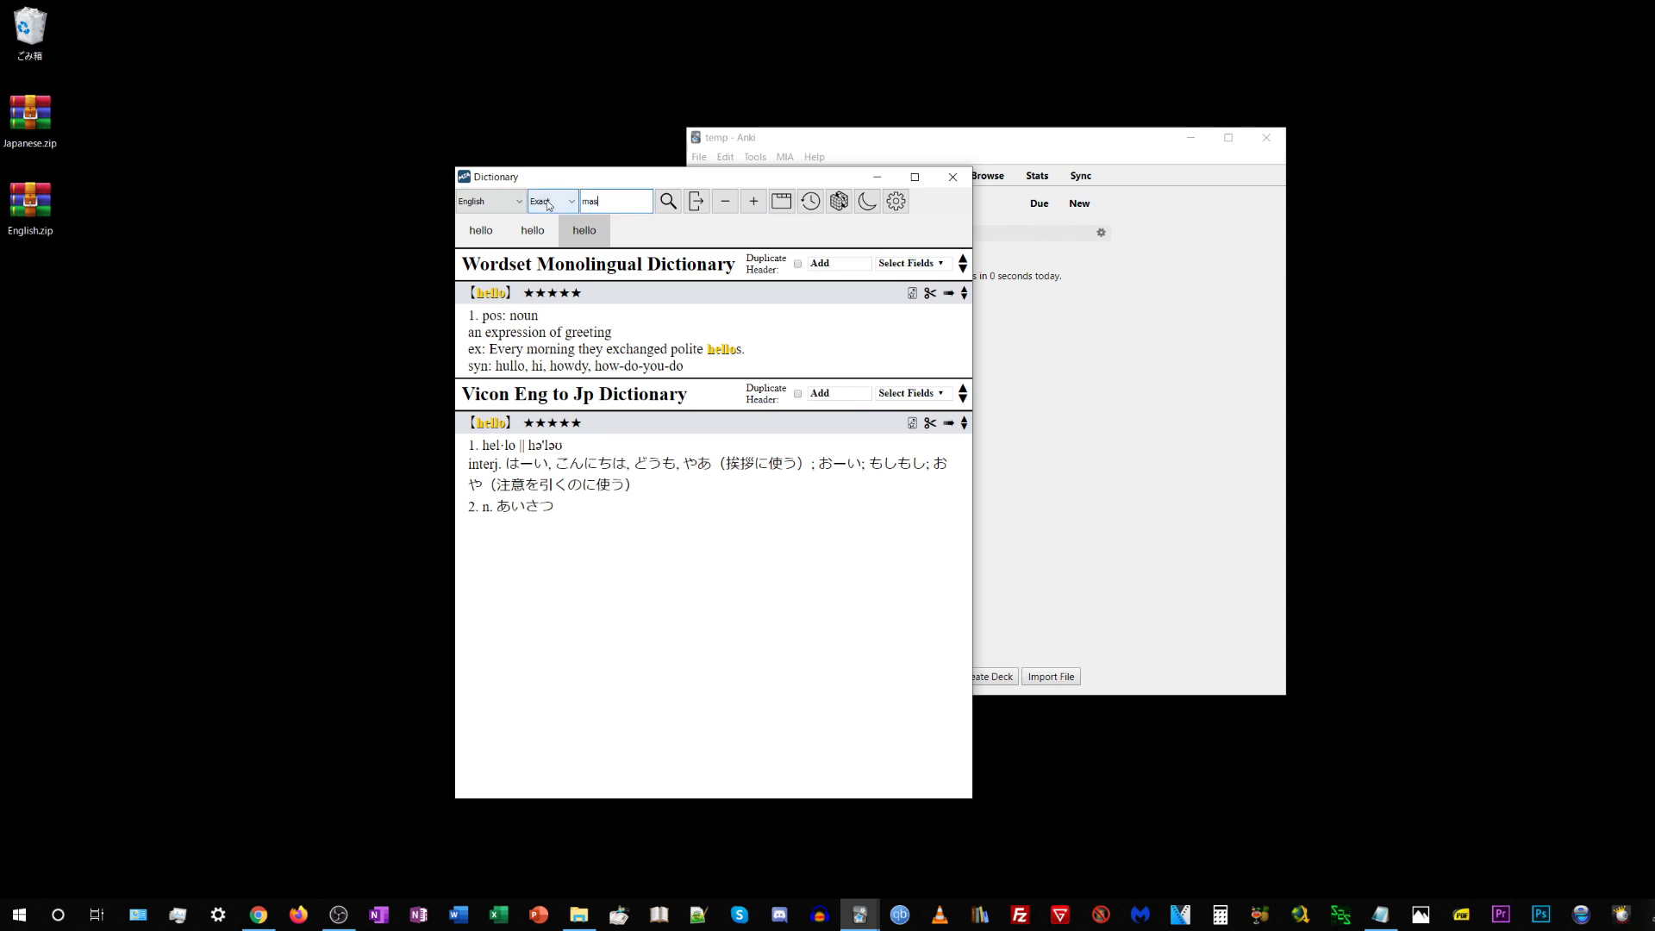
type("s")
key("Return")
key("ctrl+a")
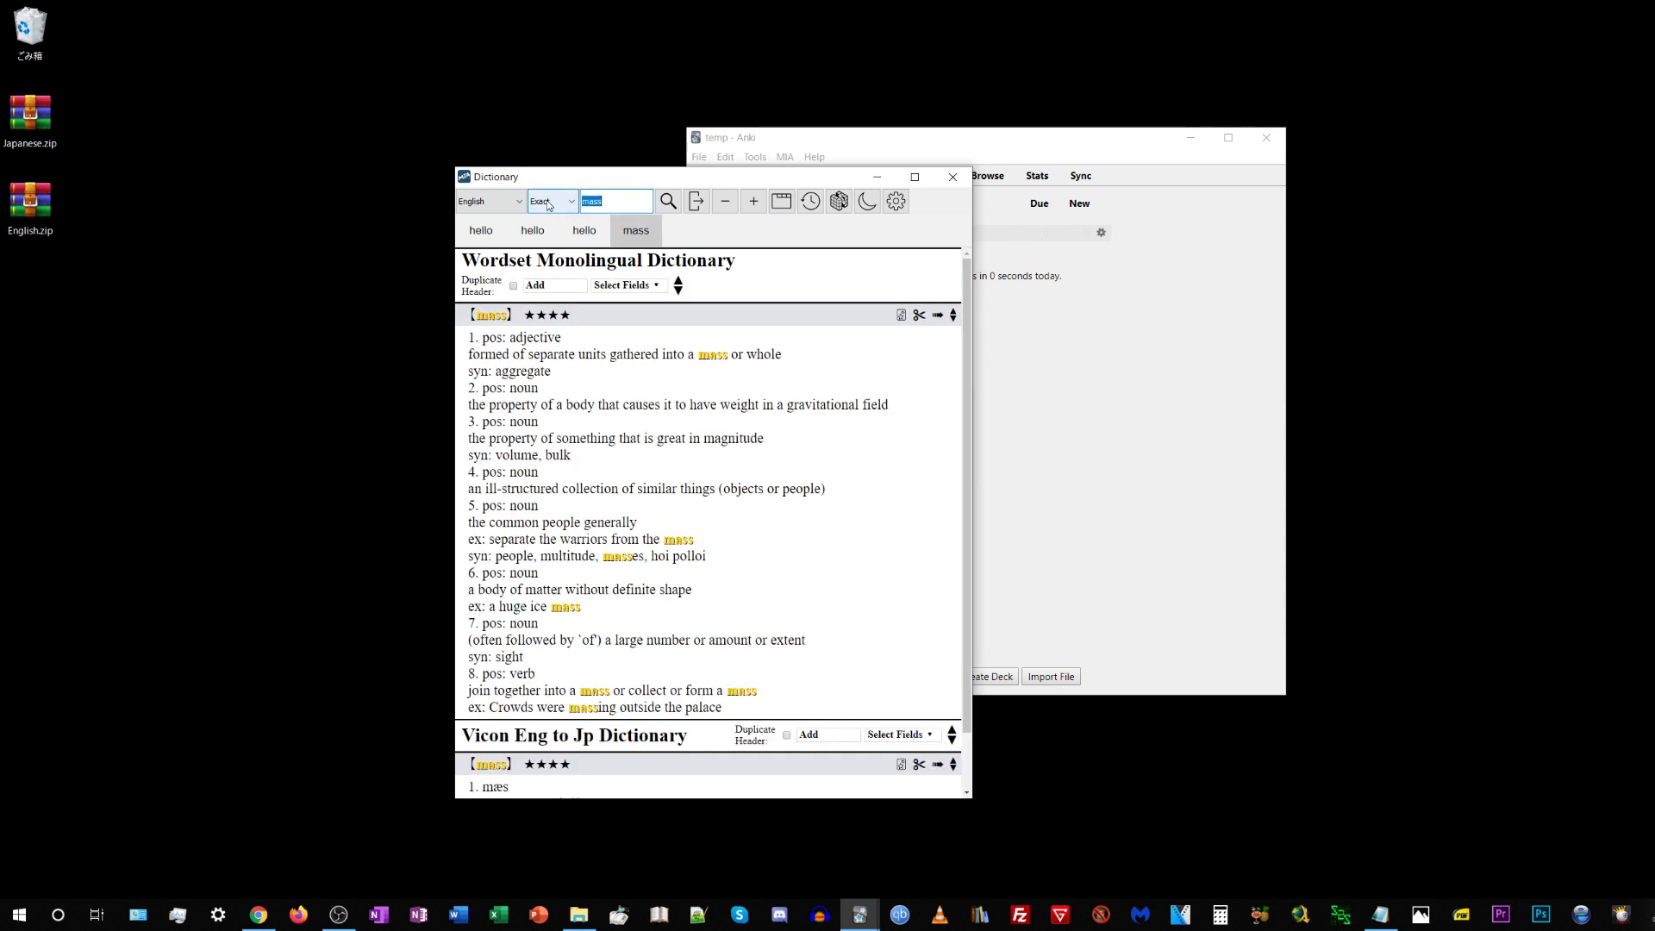
type("immersion")
key("Return")
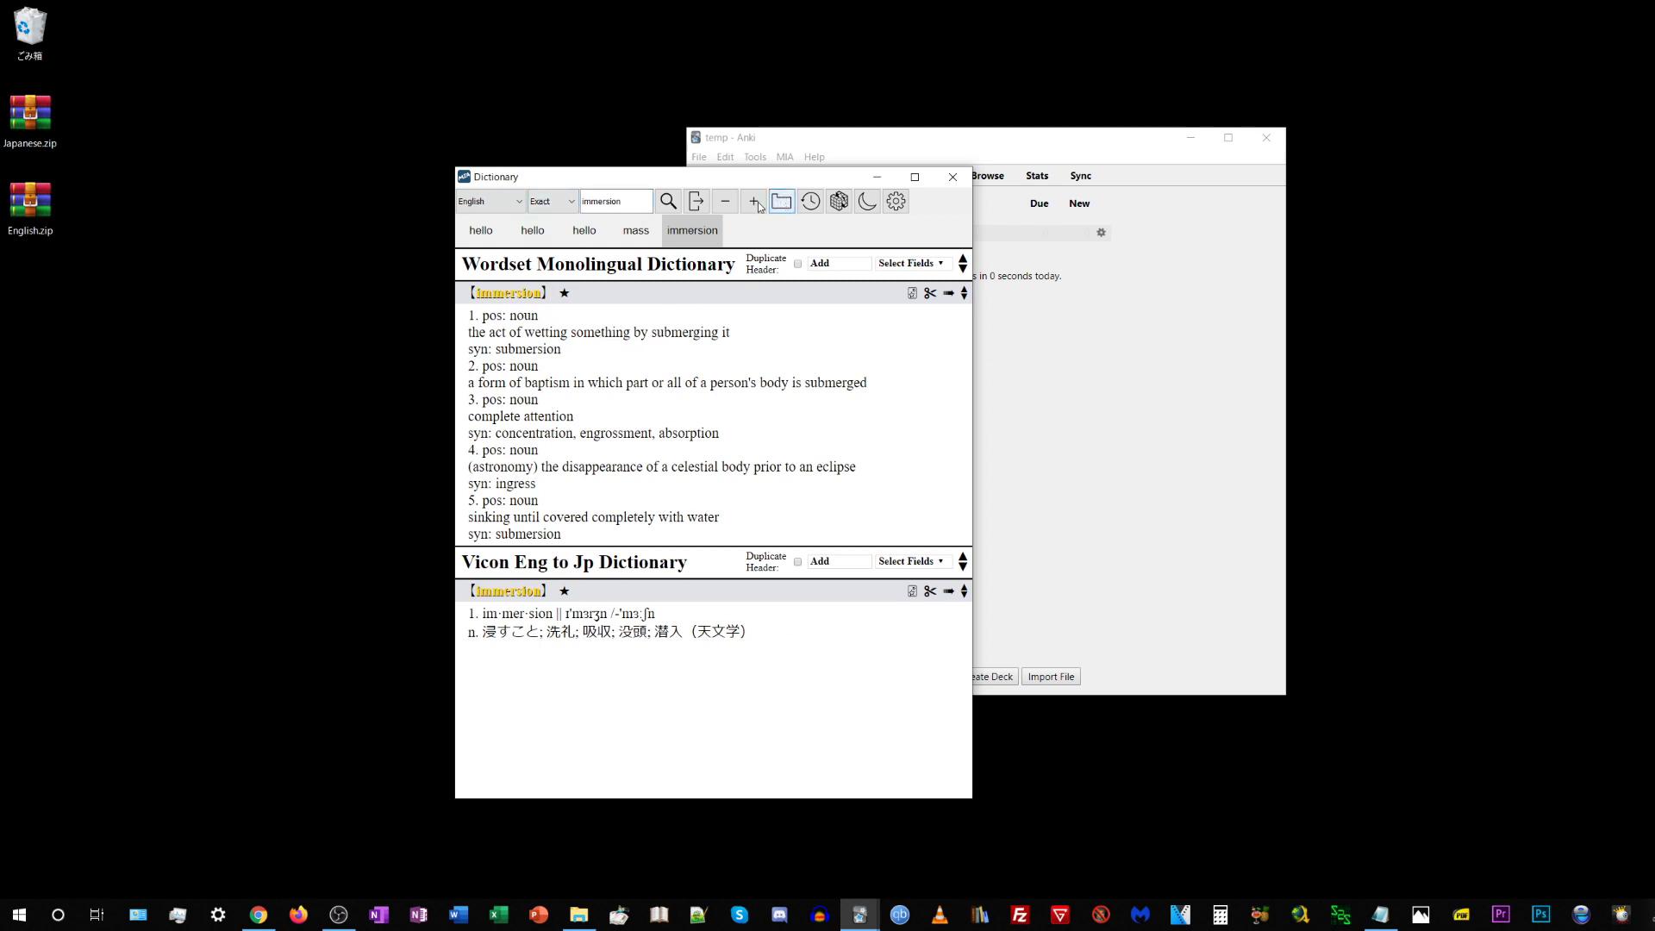
Search for "mass" and "immersion" again, reusing the current tab instead of opening new ones.
double_click(632, 201)
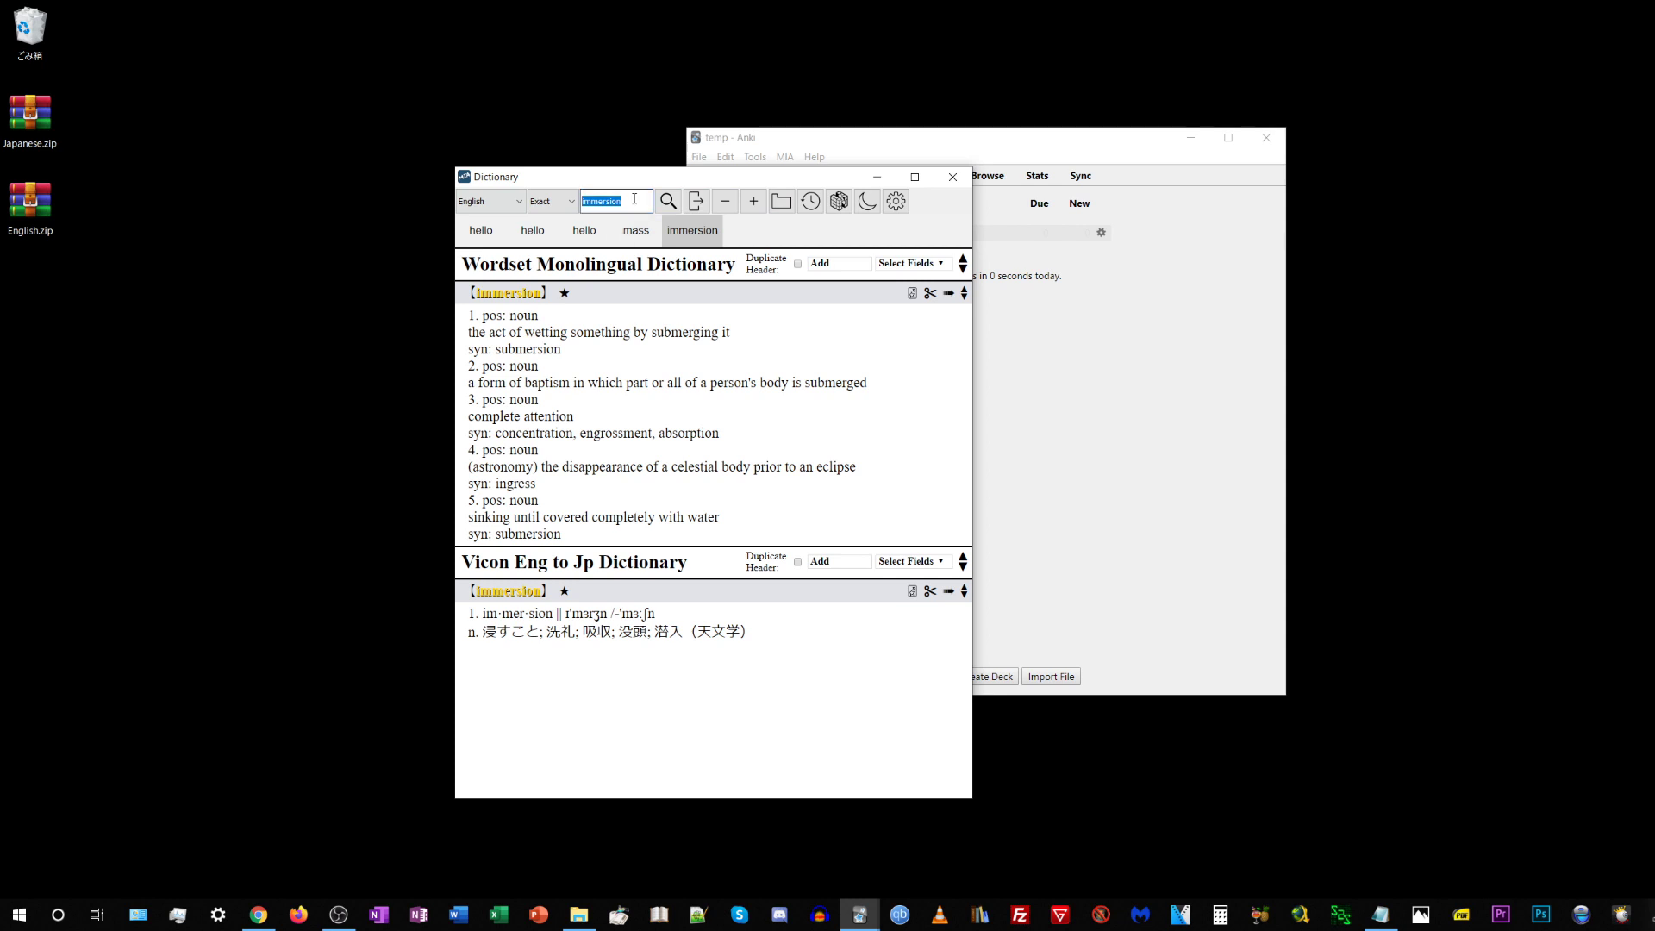
type("mass")
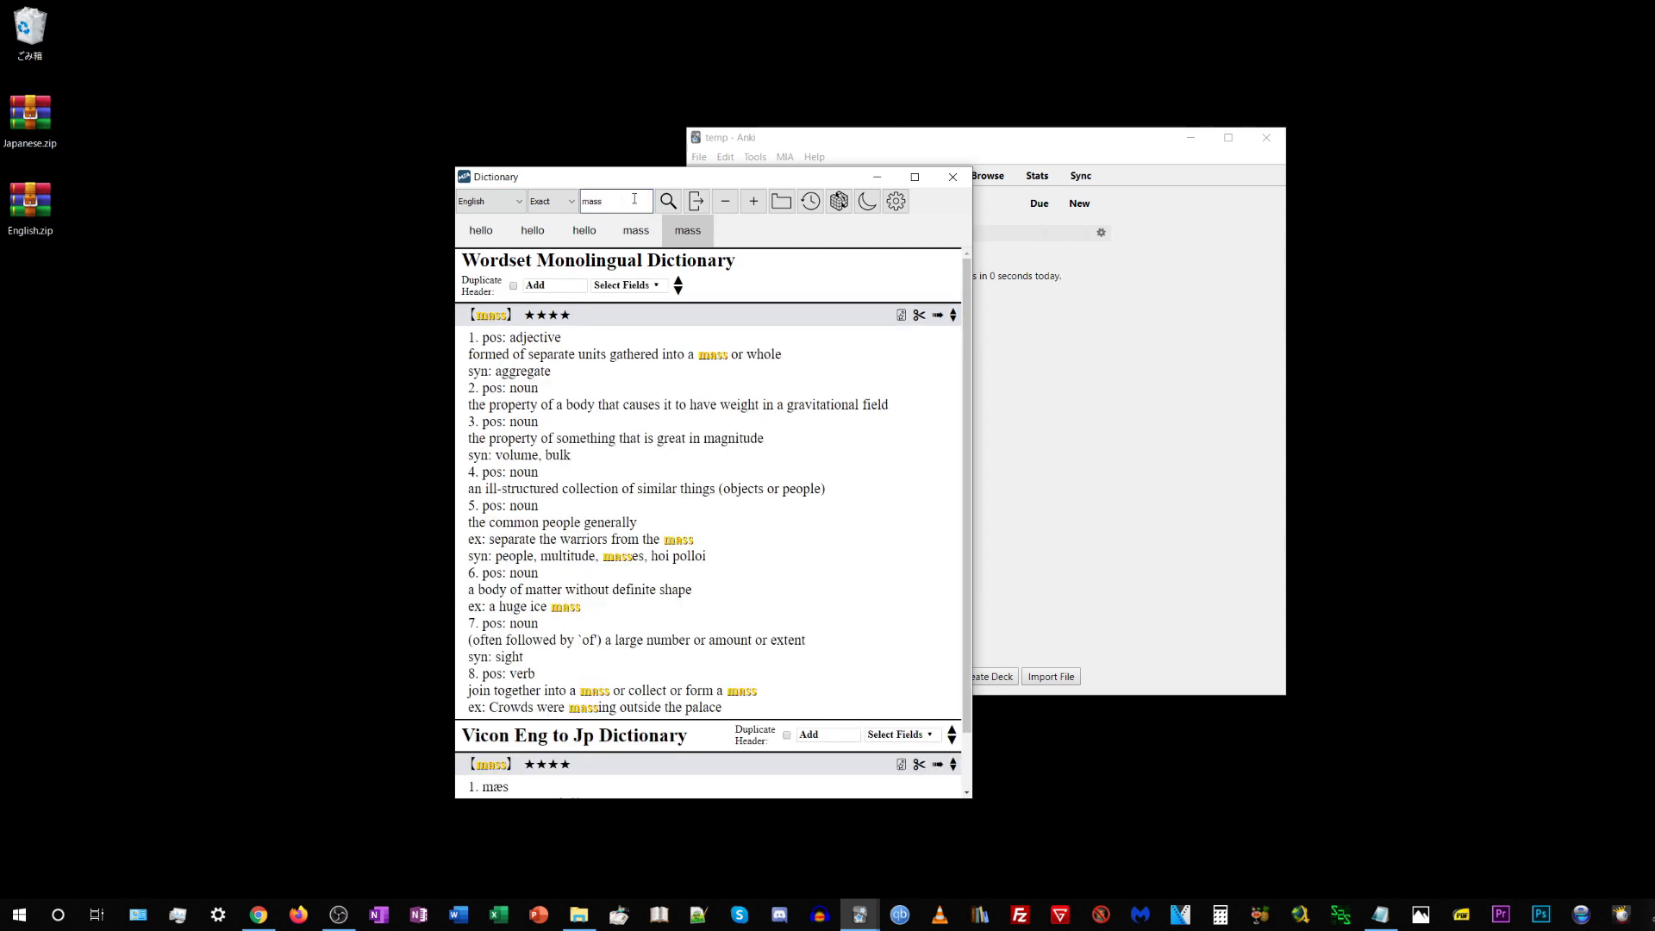
double_click(635, 198)
type("immersion")
key("Return")
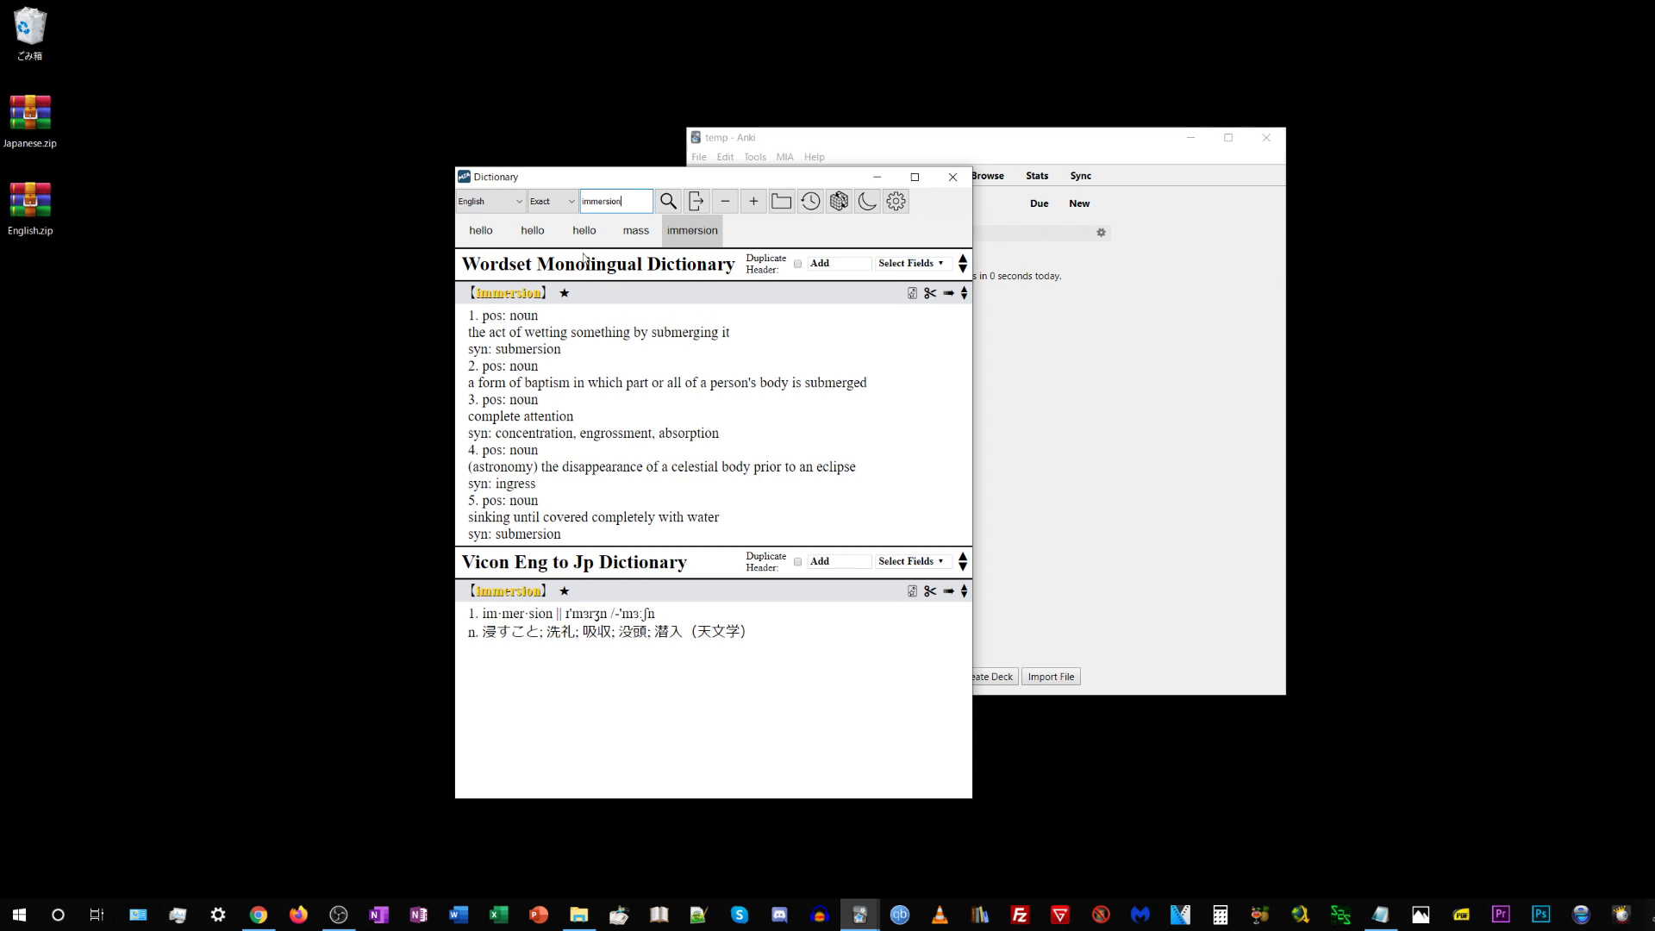
Close every search tab except the first "hello" tab.
middle_click(687, 233)
middle_click(637, 234)
middle_click(585, 233)
middle_click(534, 232)
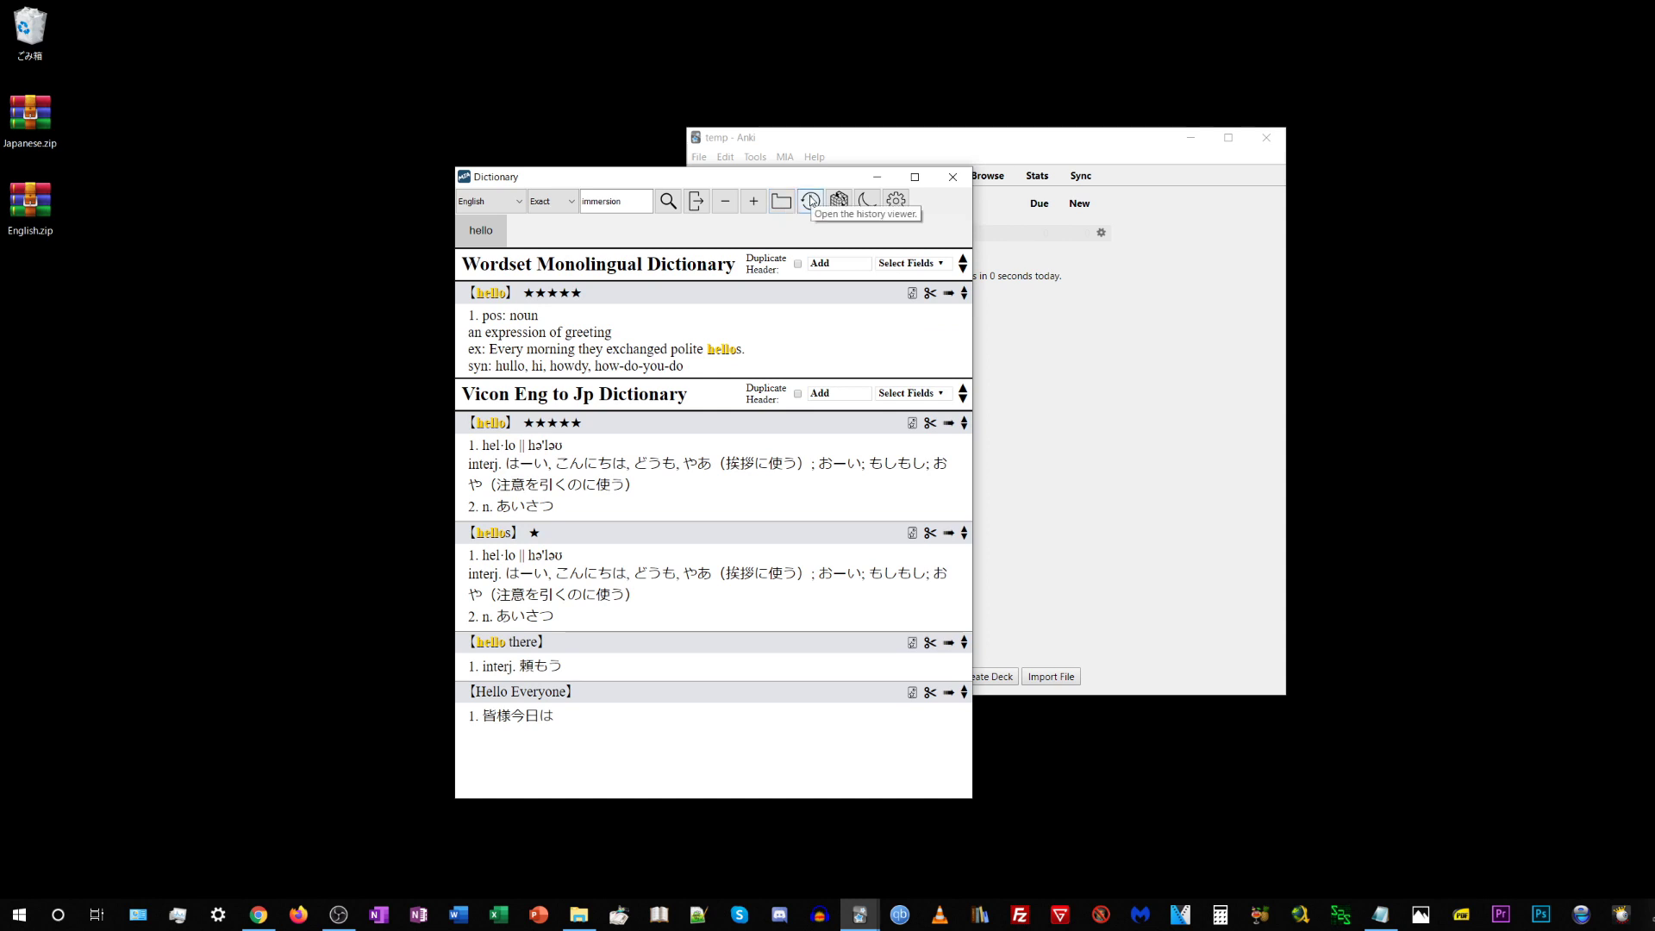
Open the search history, enlarge its window, and rerun the "mass" search from it.
left_click(810, 200)
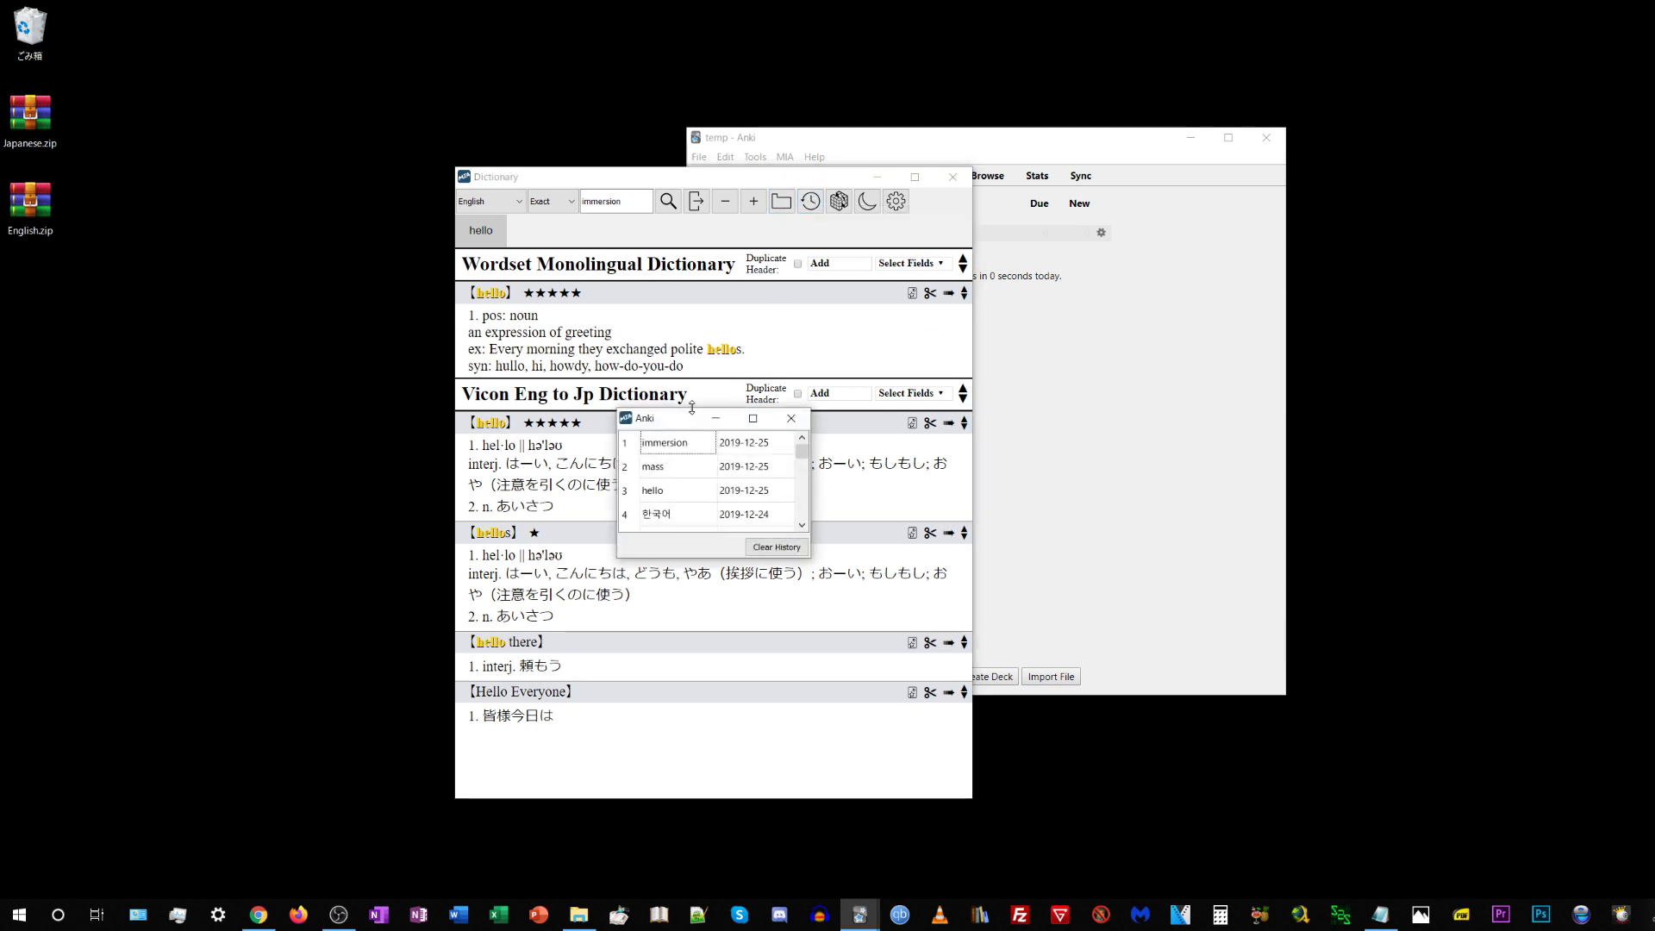
left_click_drag(691, 407, 694, 322)
left_click(671, 380)
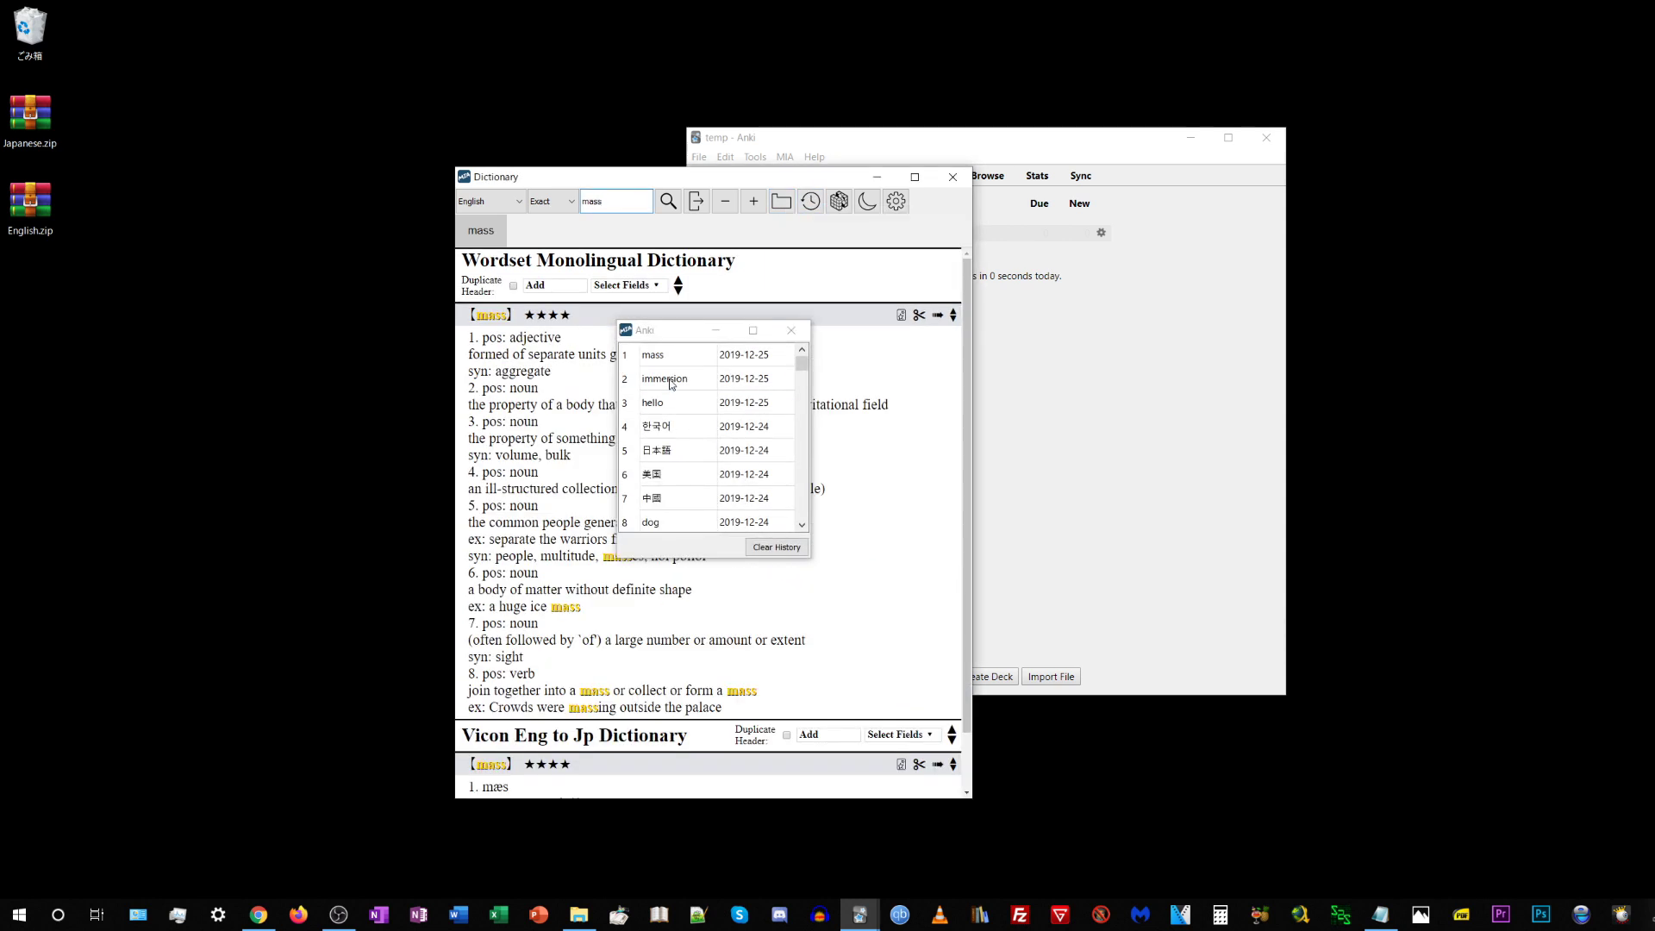
Clear the whole search history and close the history viewer.
left_click(776, 547)
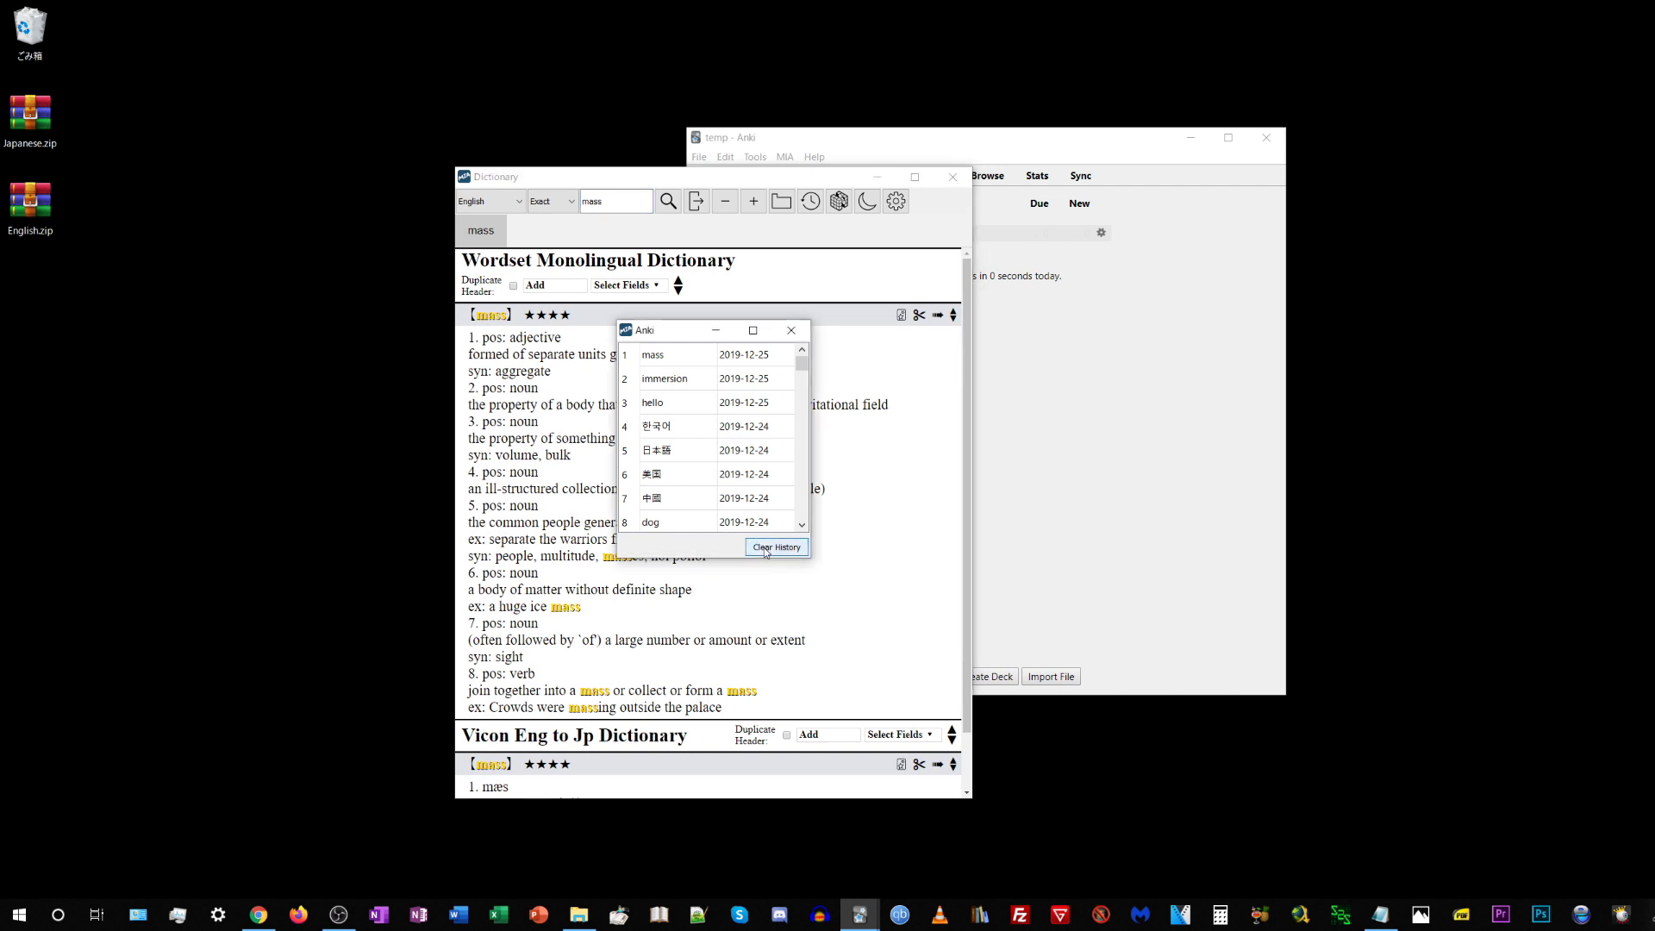
left_click(765, 463)
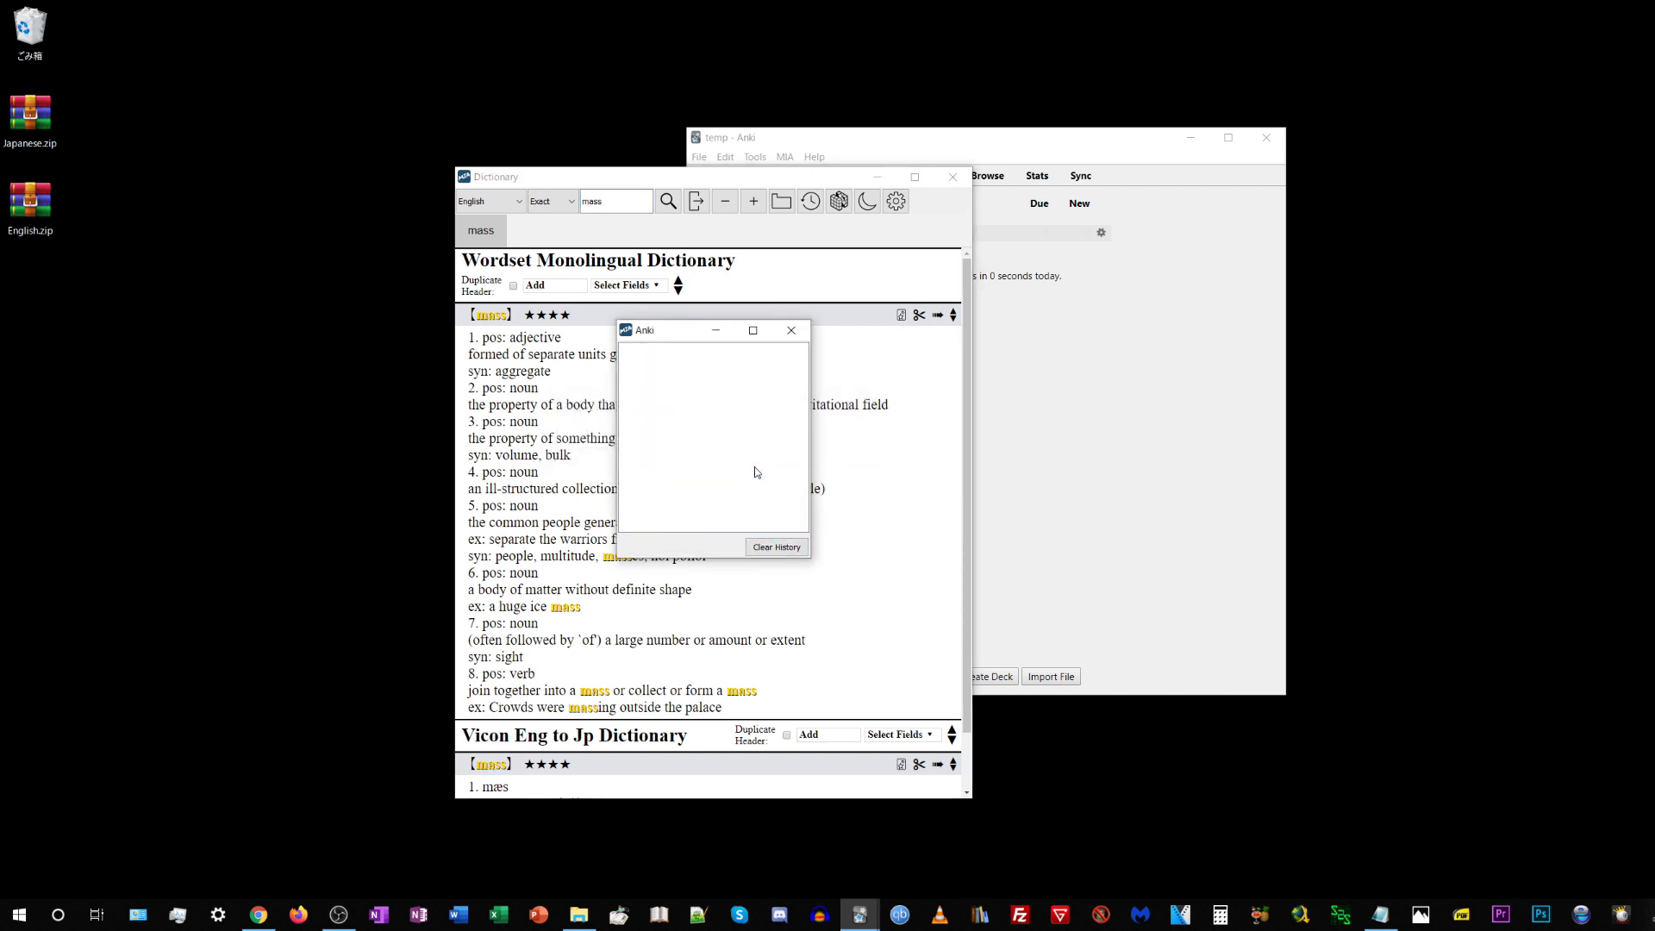
left_click(791, 330)
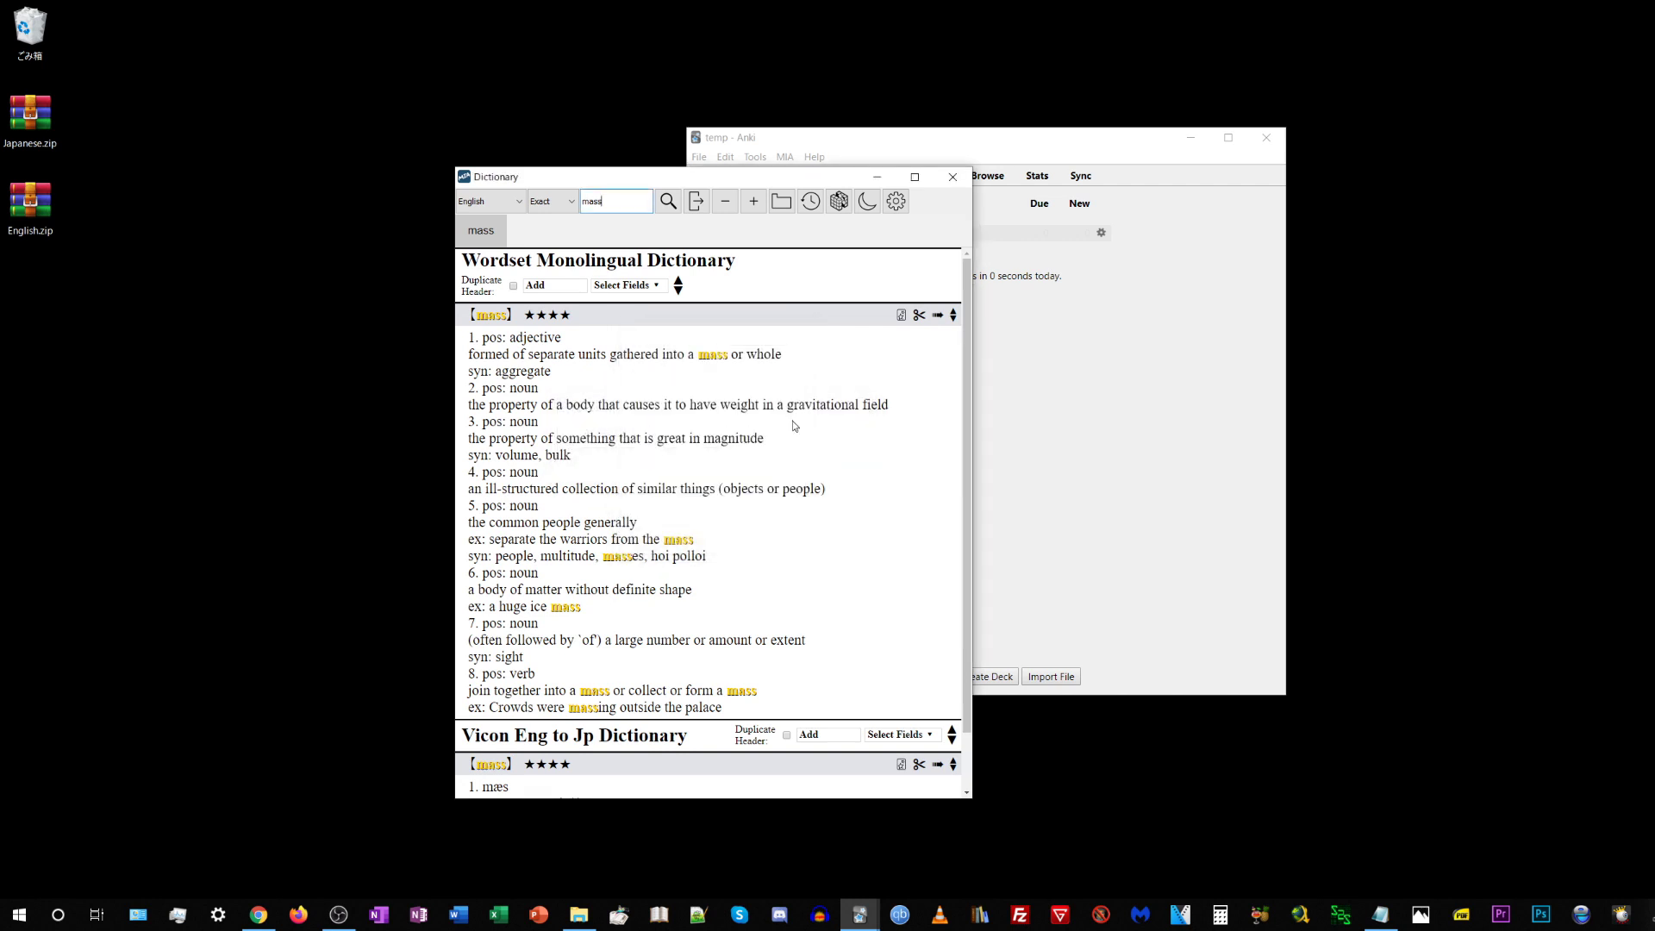
Switch the Dictionary window to night mode and back to the light theme.
left_click(873, 201)
left_click(870, 201)
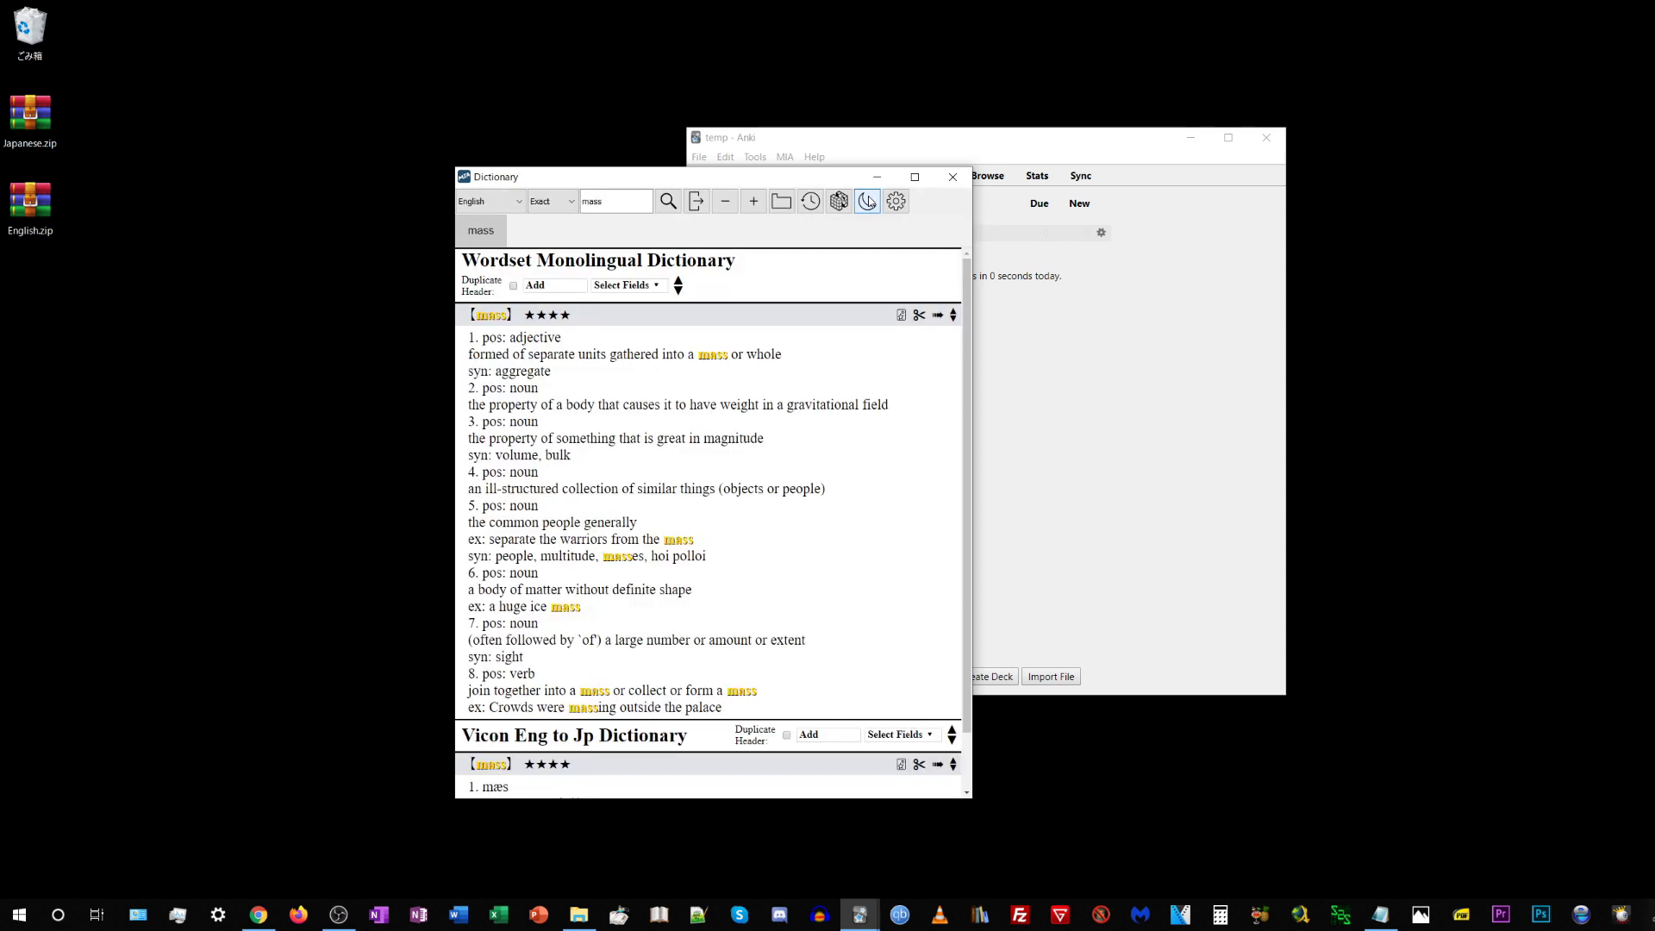
Toggle the Dictionary window's night mode on and off again, ending in the light theme.
left_click(870, 201)
left_click(870, 201)
left_click(870, 200)
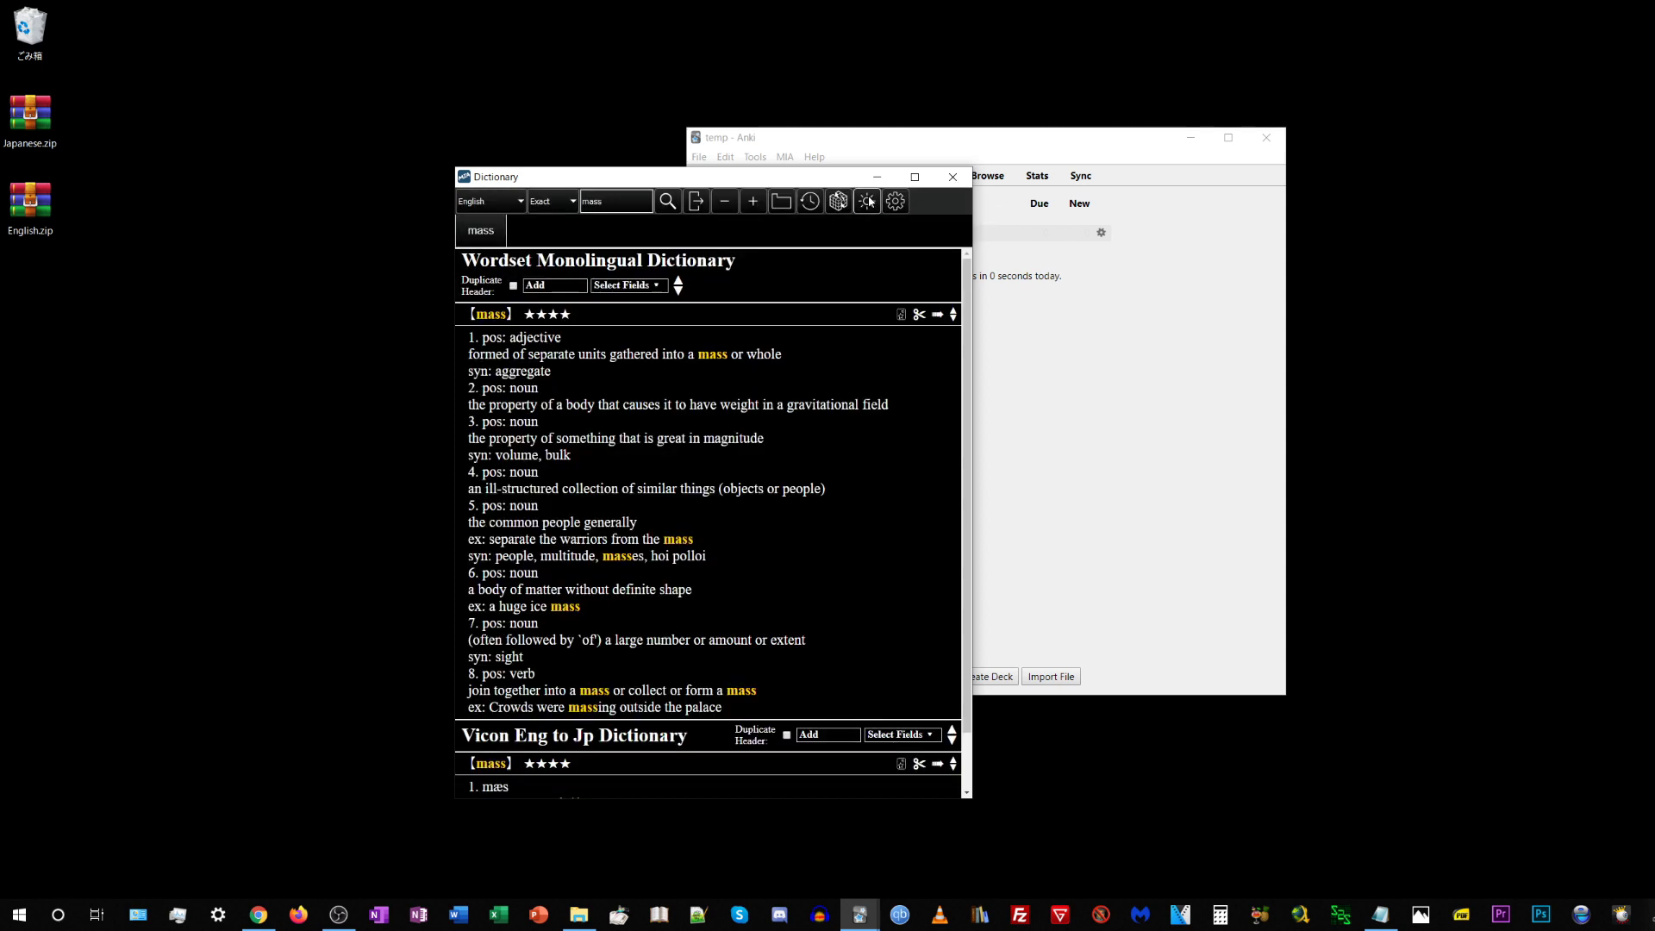
left_click(869, 200)
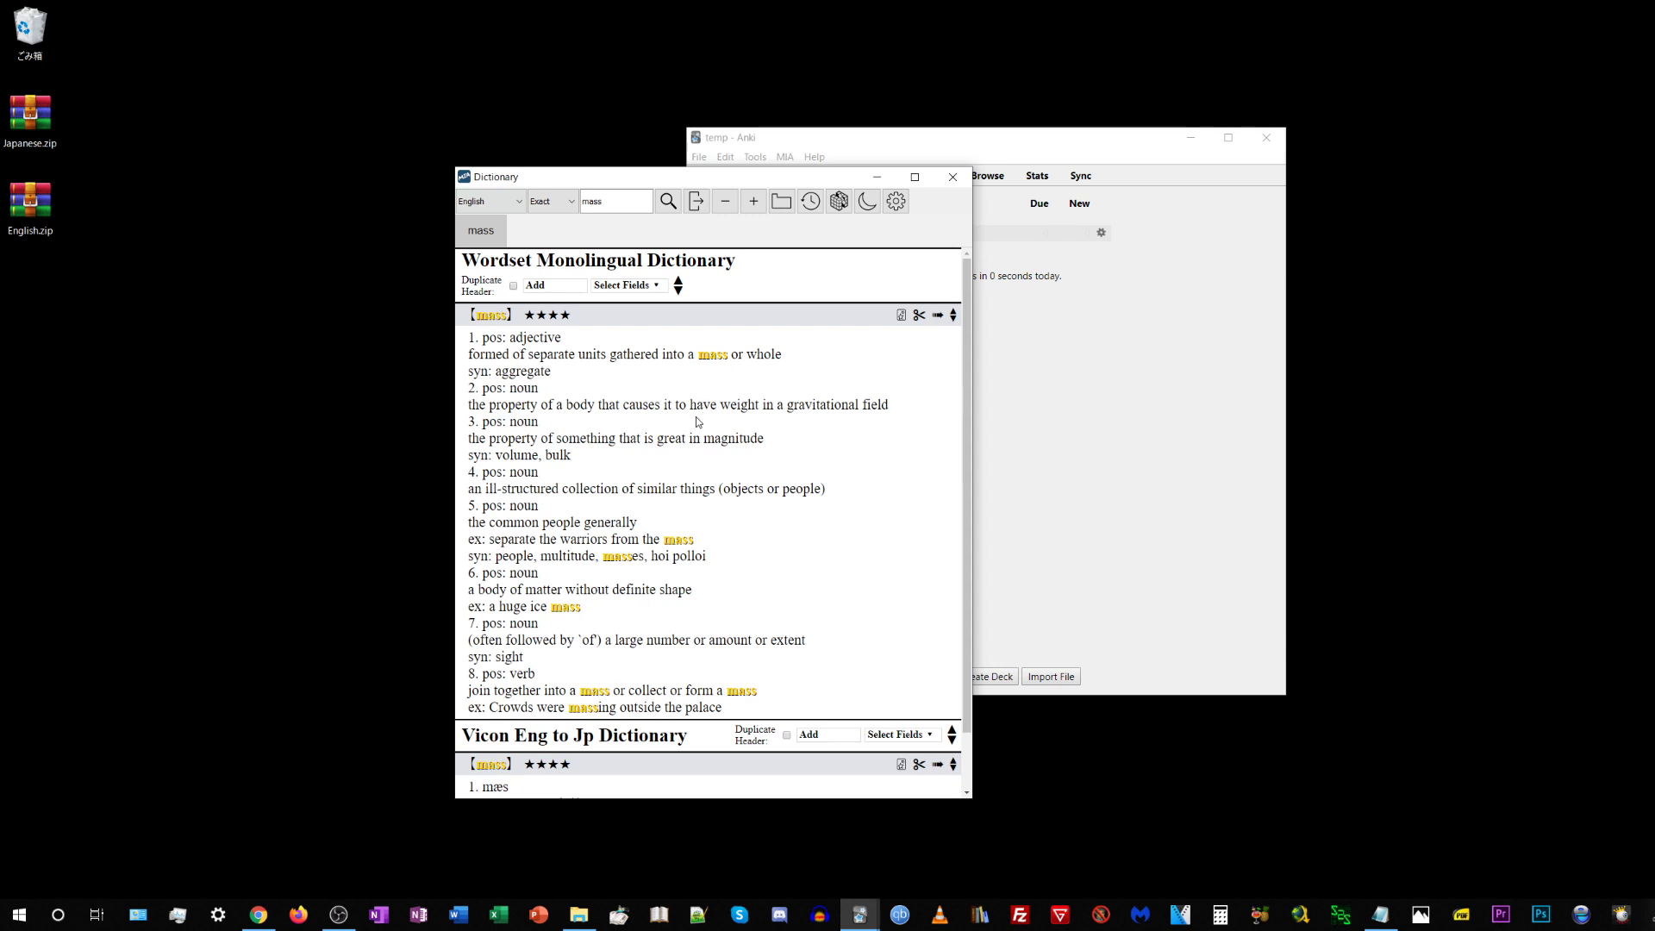
Search Google Images for "mass" within the dictionary and load more image results.
left_click(494, 200)
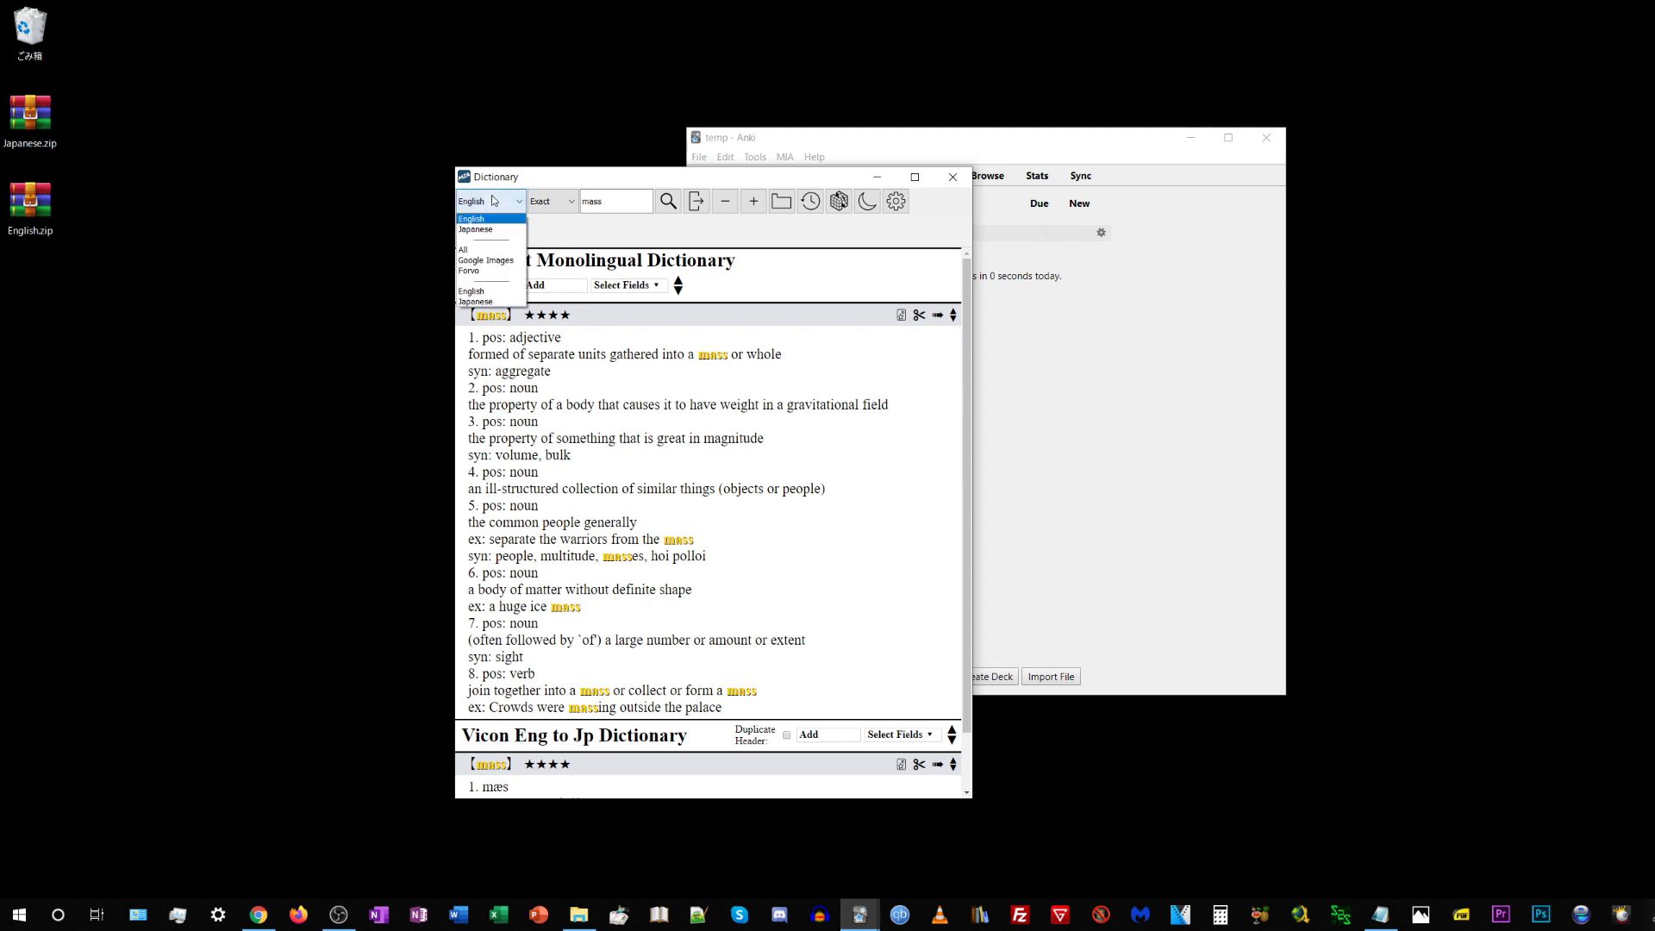
left_click(486, 260)
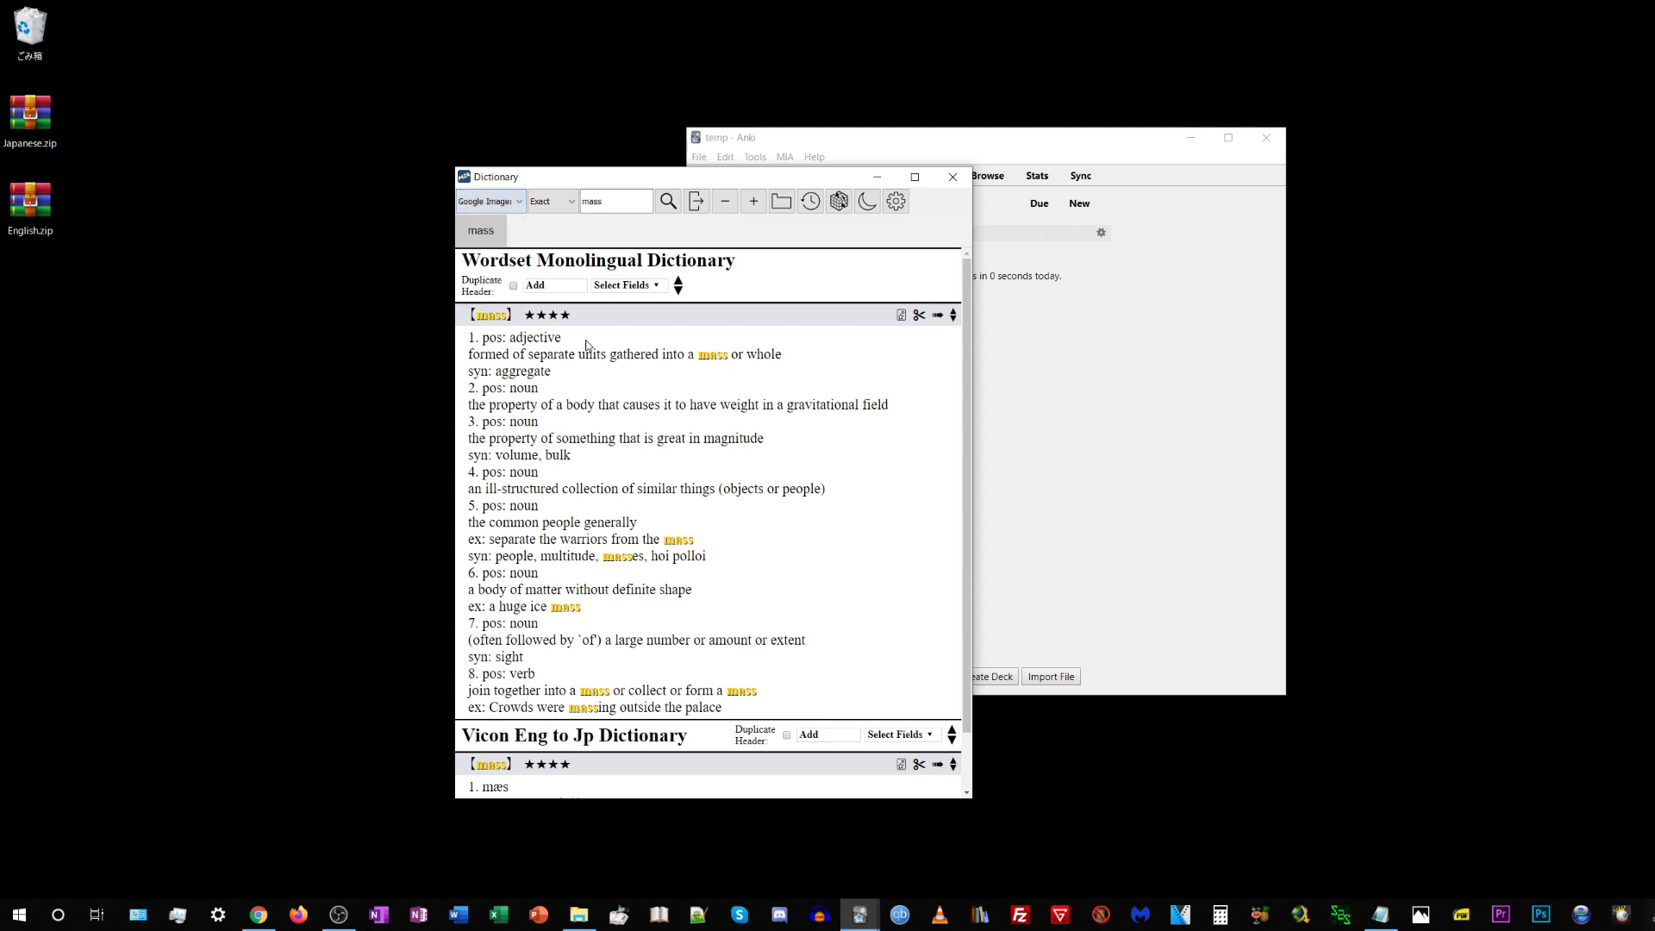
left_click(669, 201)
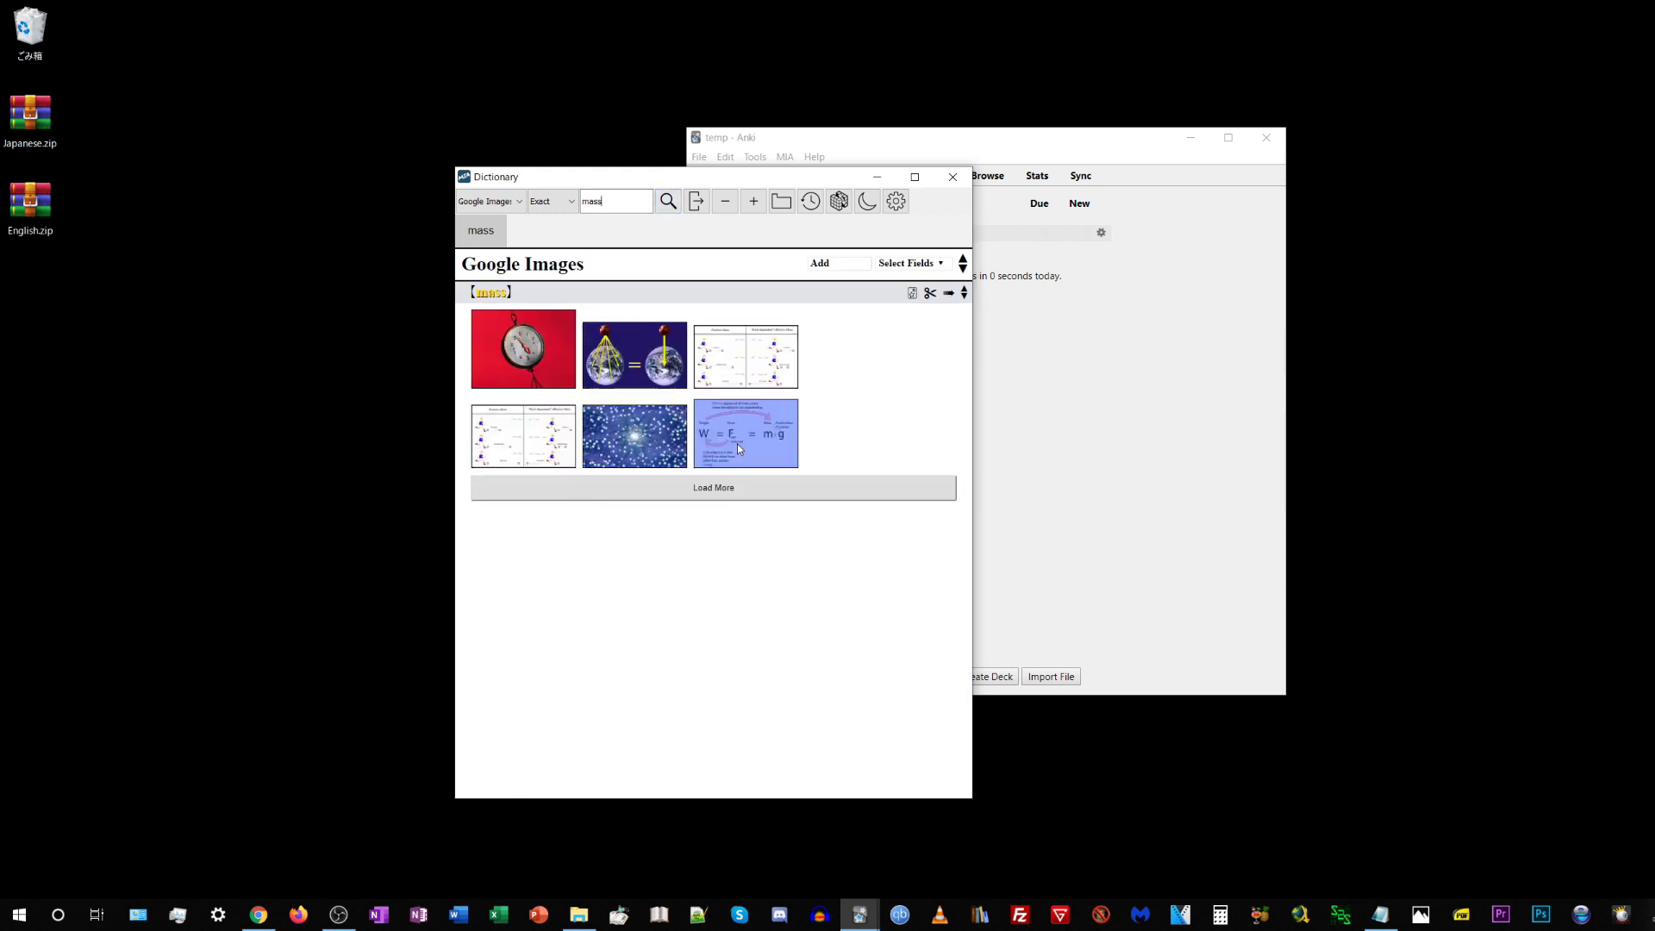
left_click(719, 494)
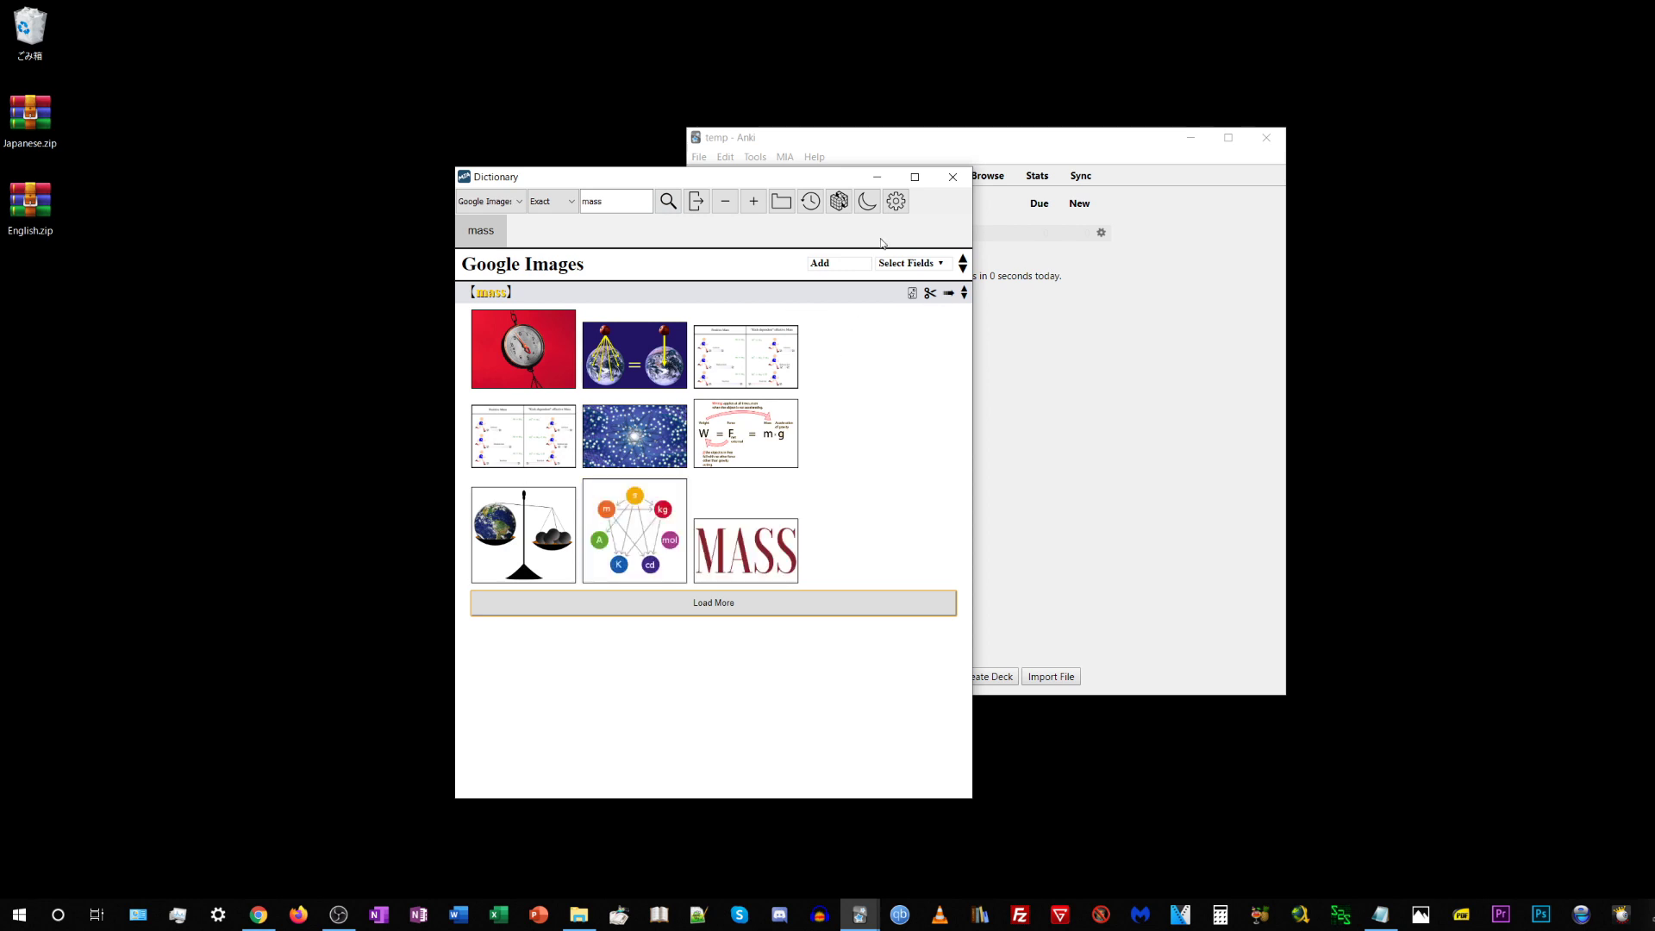
Browse the Google Images search region options in the dictionary settings and cancel without changing anything.
left_click(896, 201)
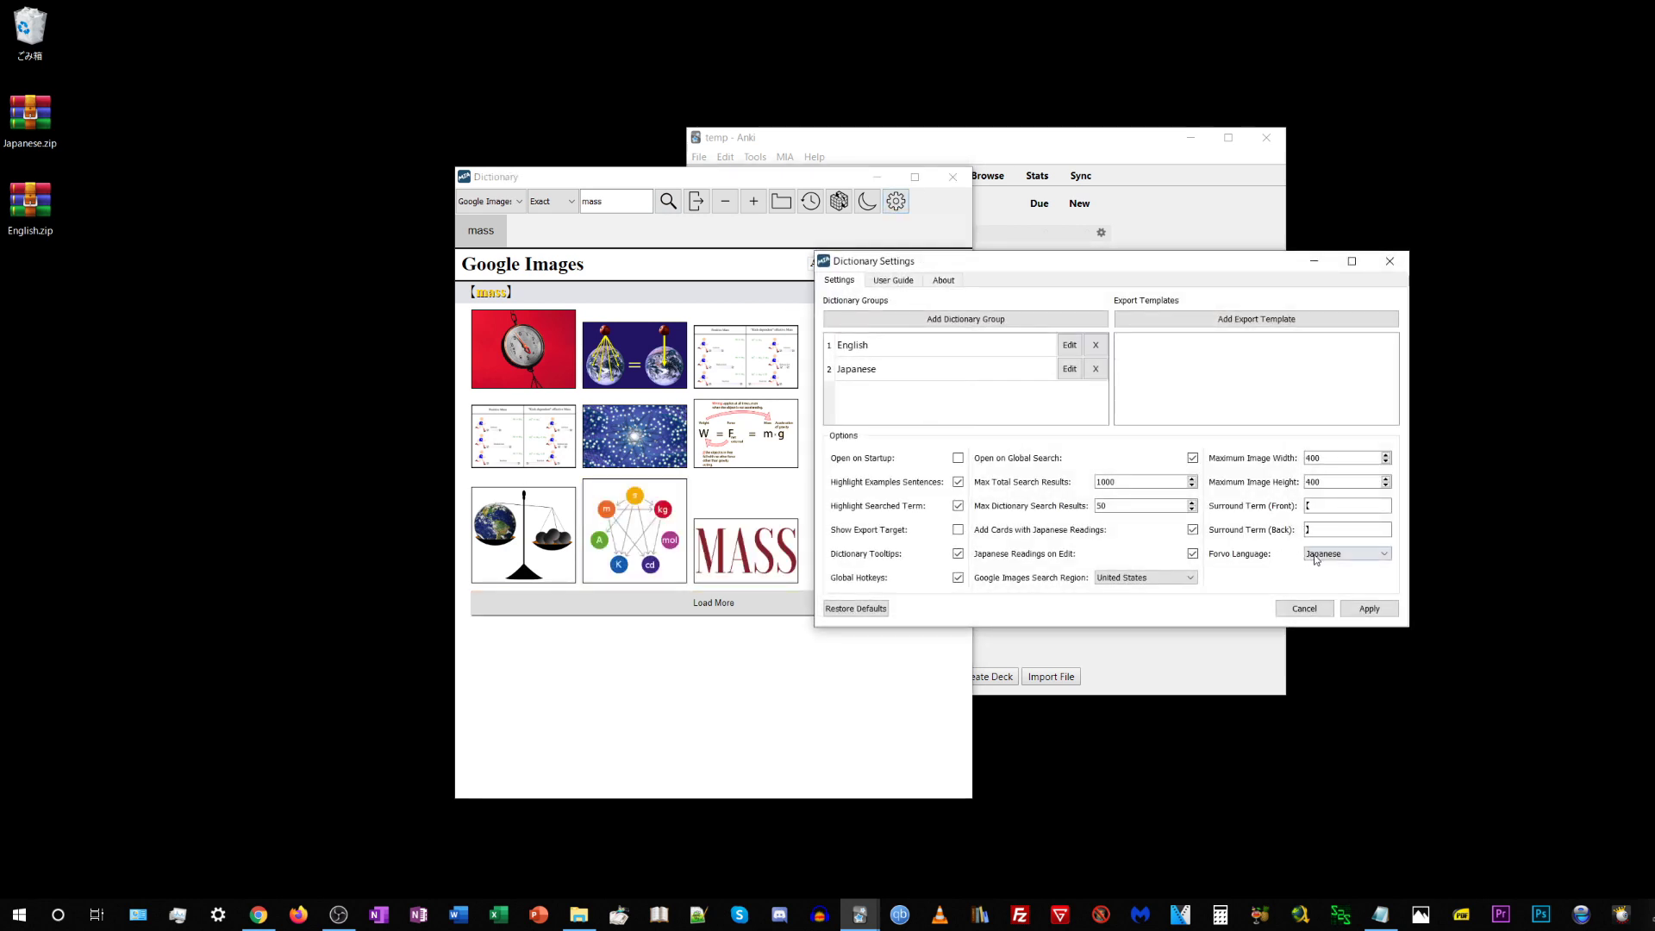
left_click(1113, 578)
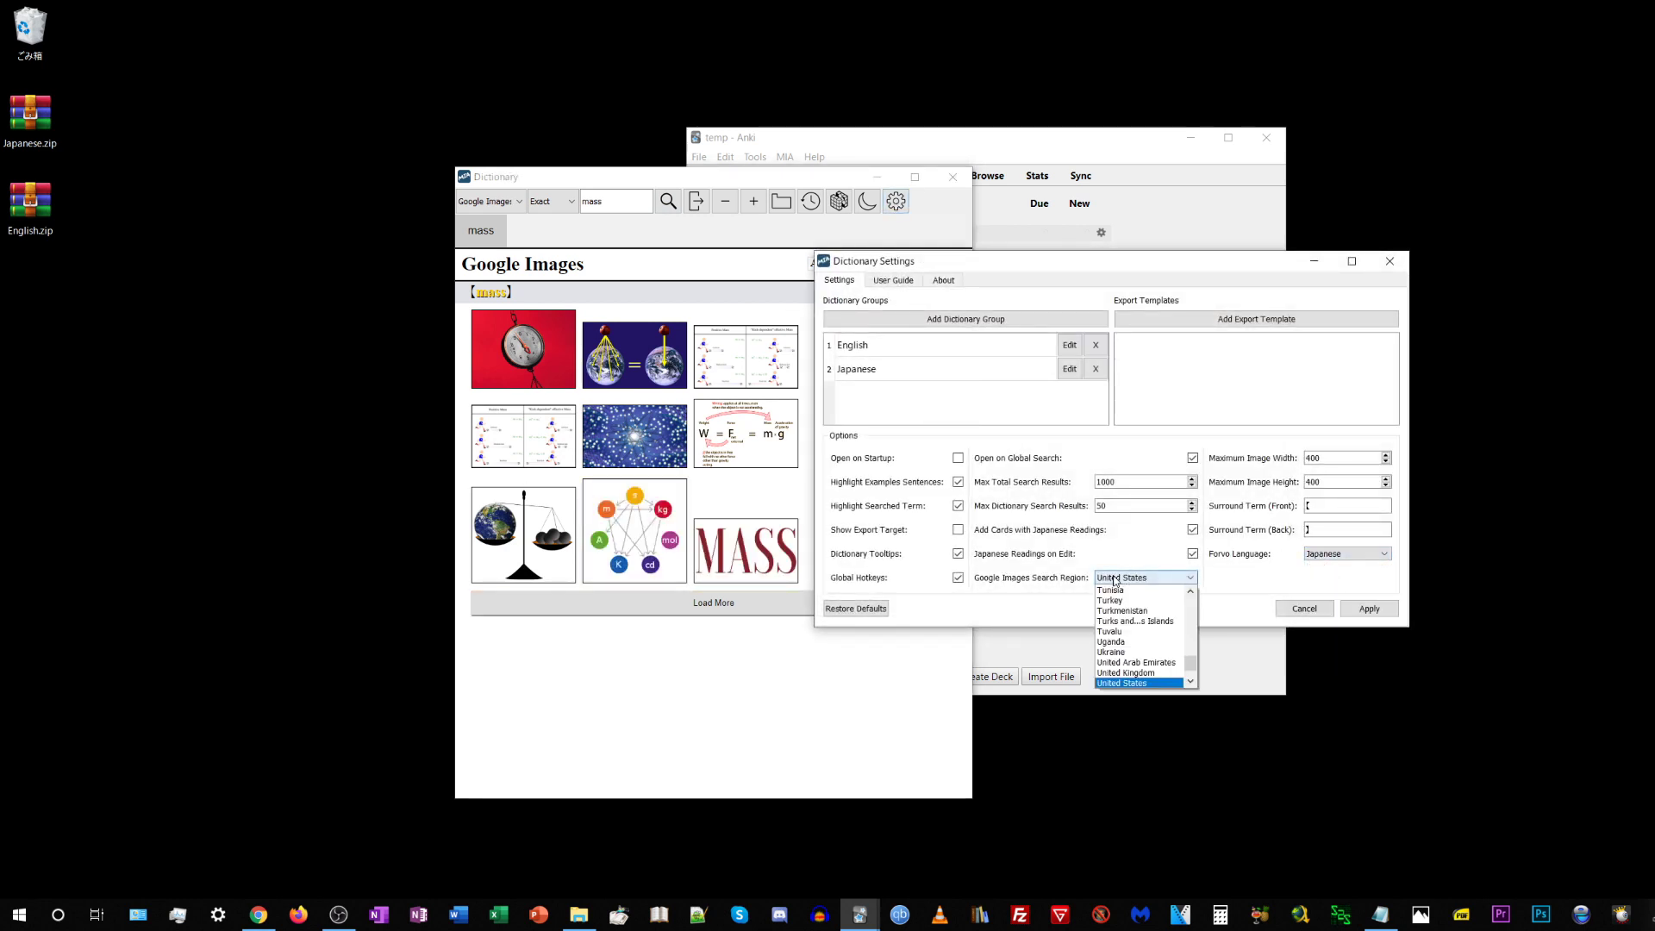
scroll(1138, 629, "down", 1)
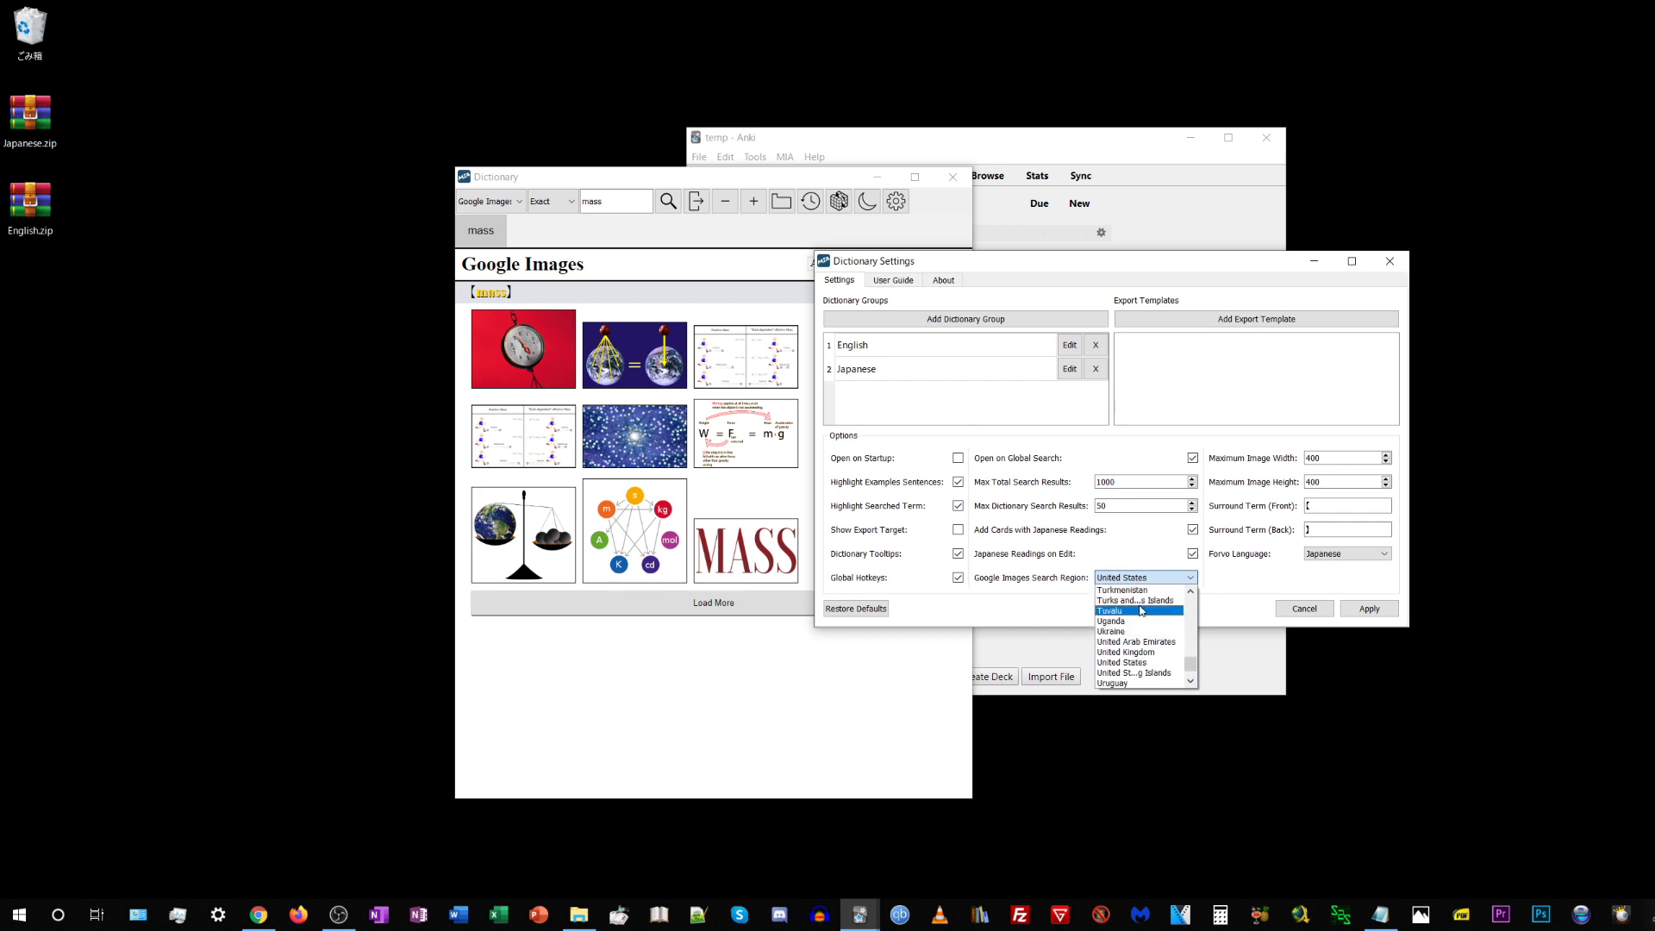
left_click(1050, 614)
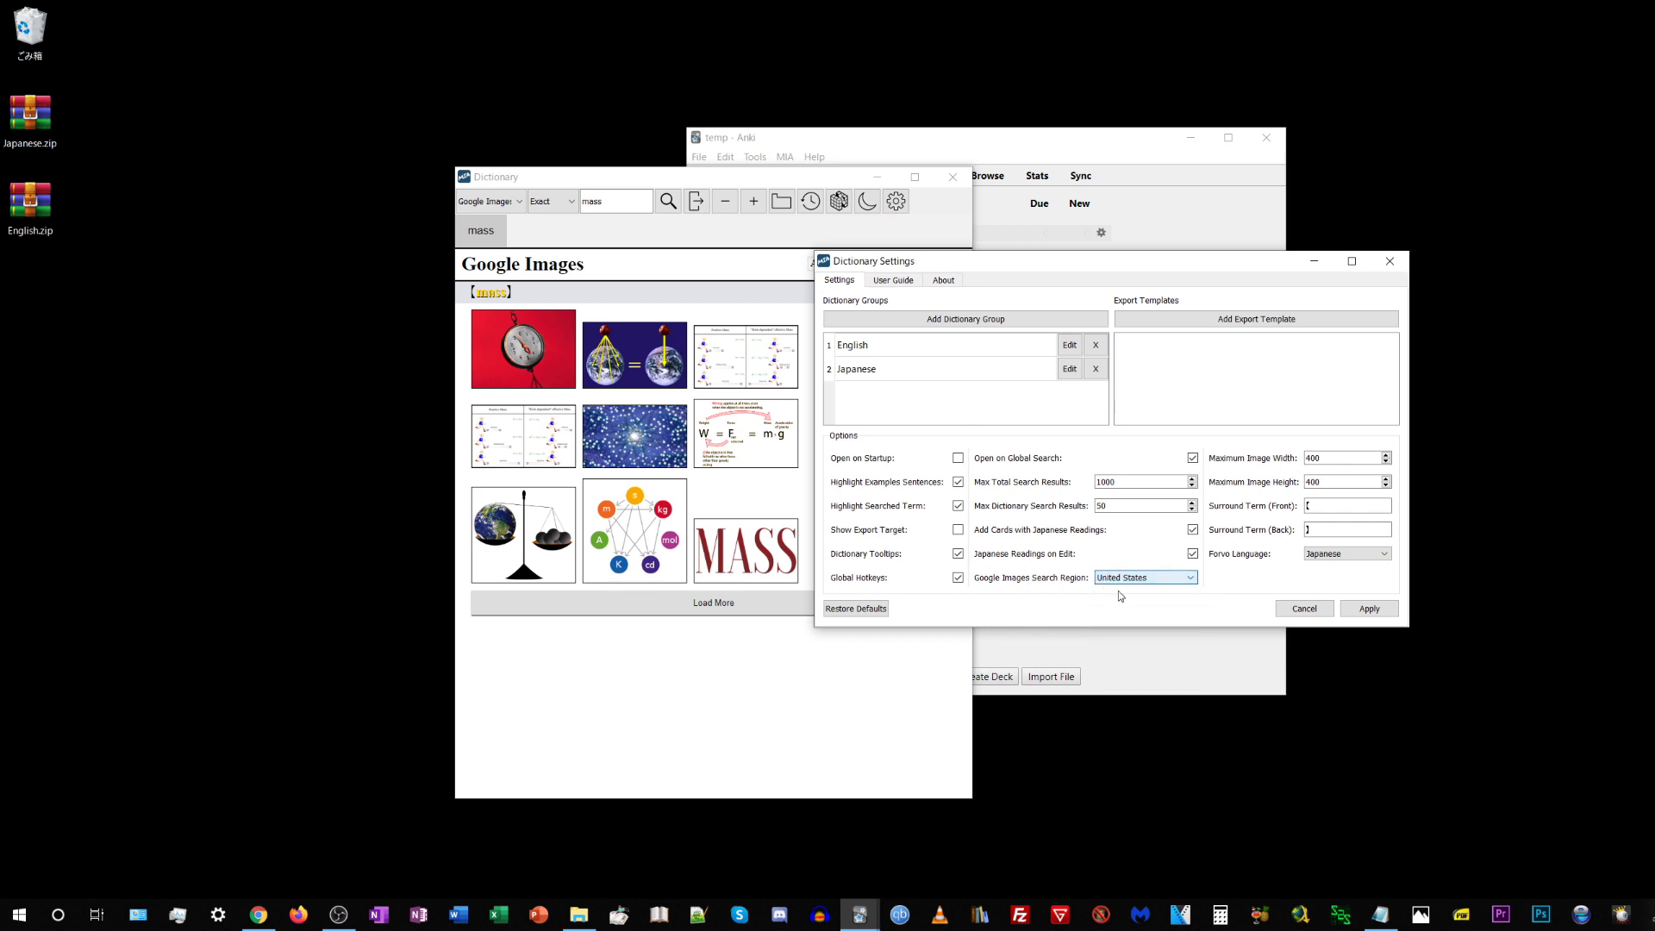
left_click(1305, 609)
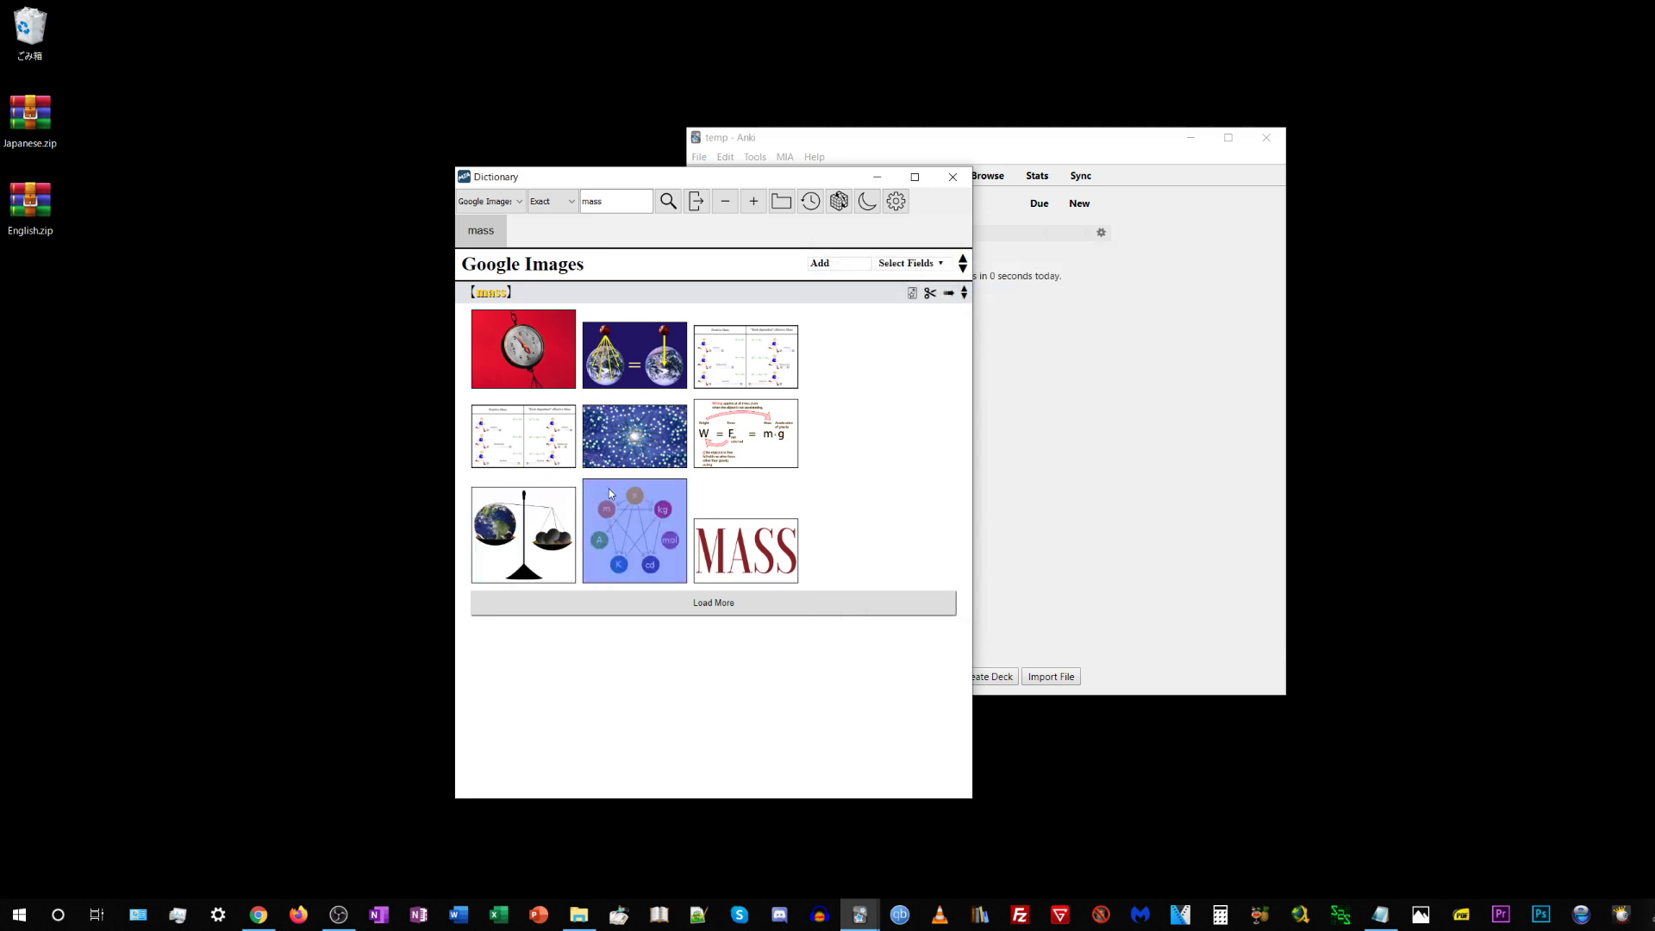
Search Forvo for "mass", and set the Forvo language to English in the dictionary settings, dismissing the notice.
left_click(468, 203)
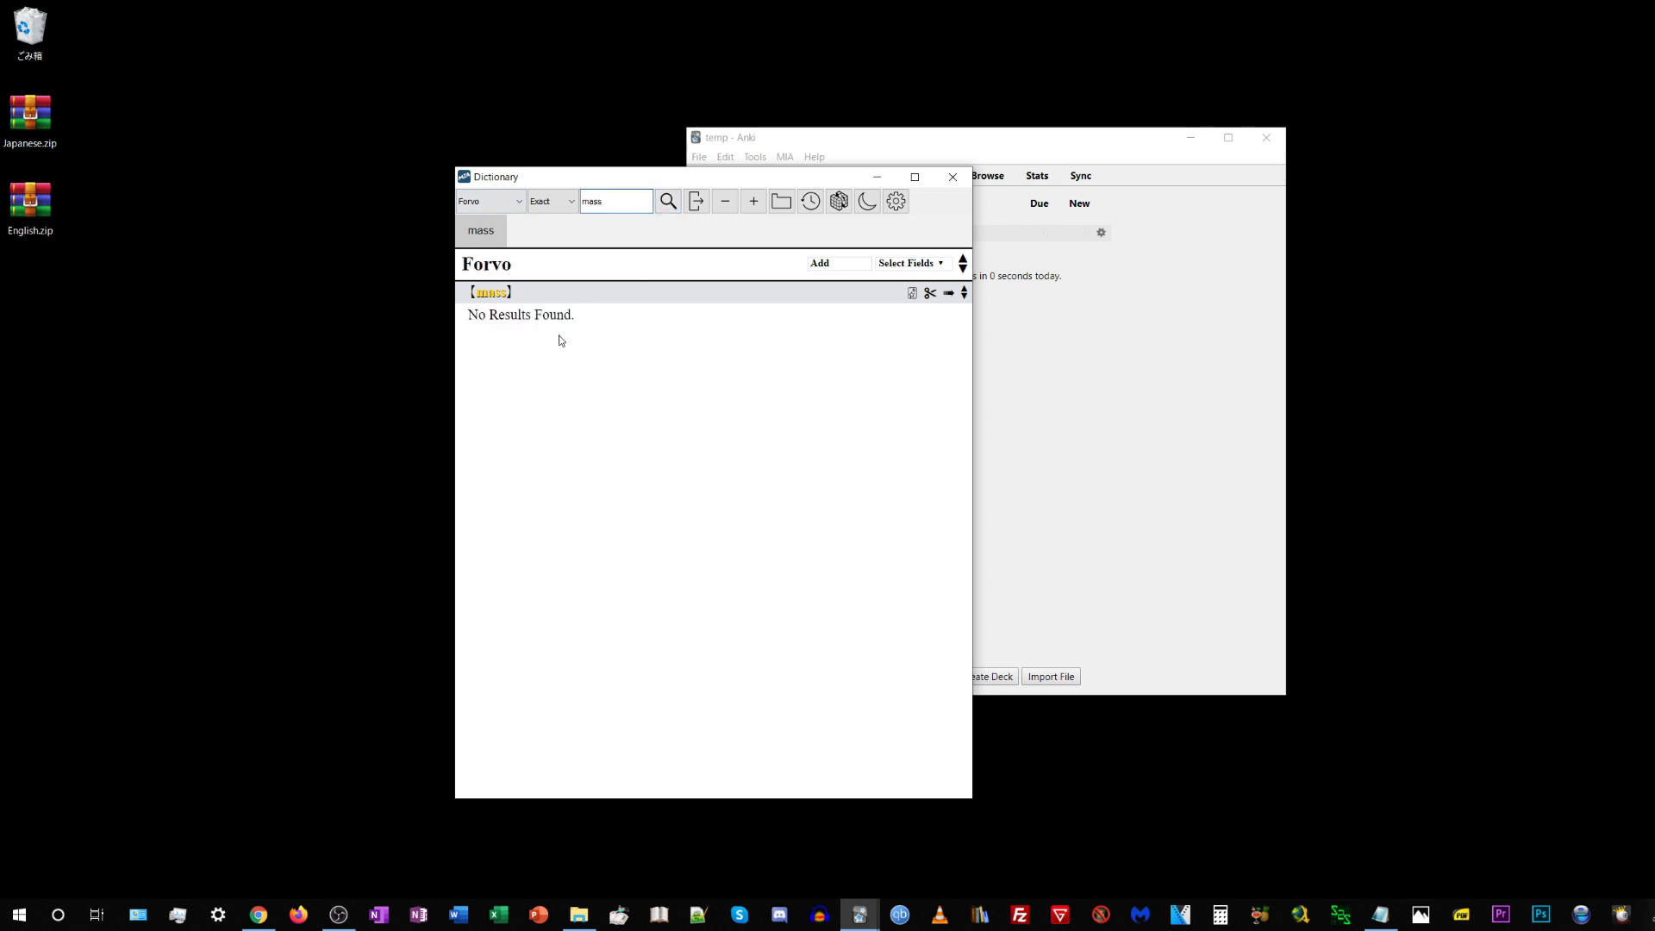
left_click(896, 202)
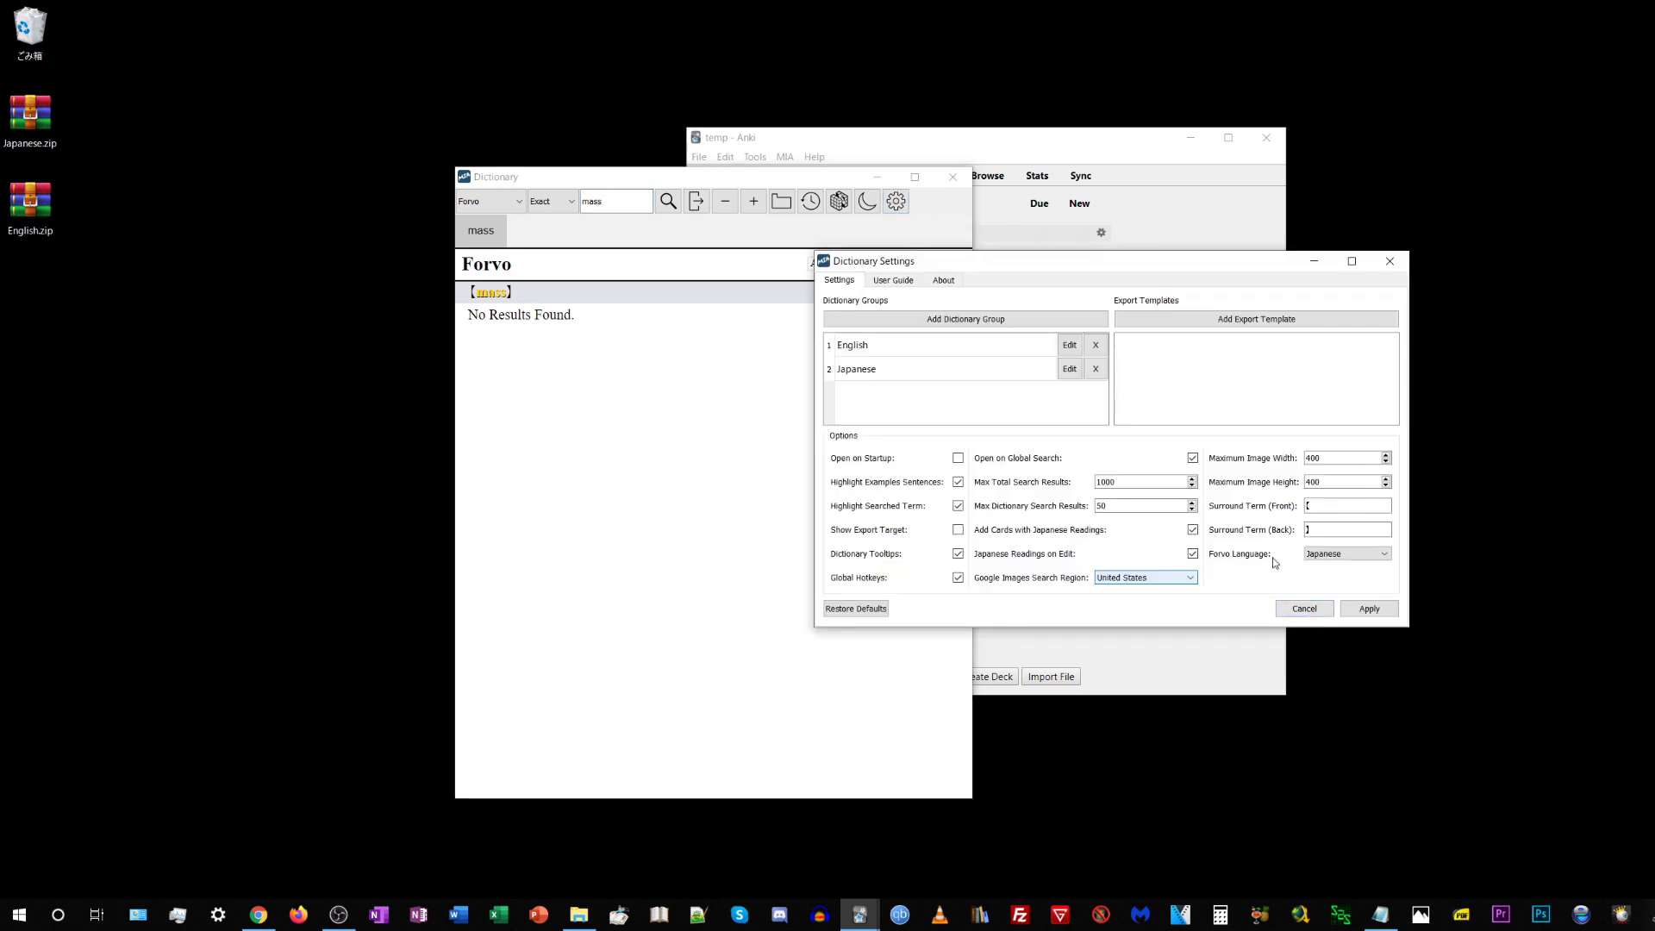
left_click(1334, 554)
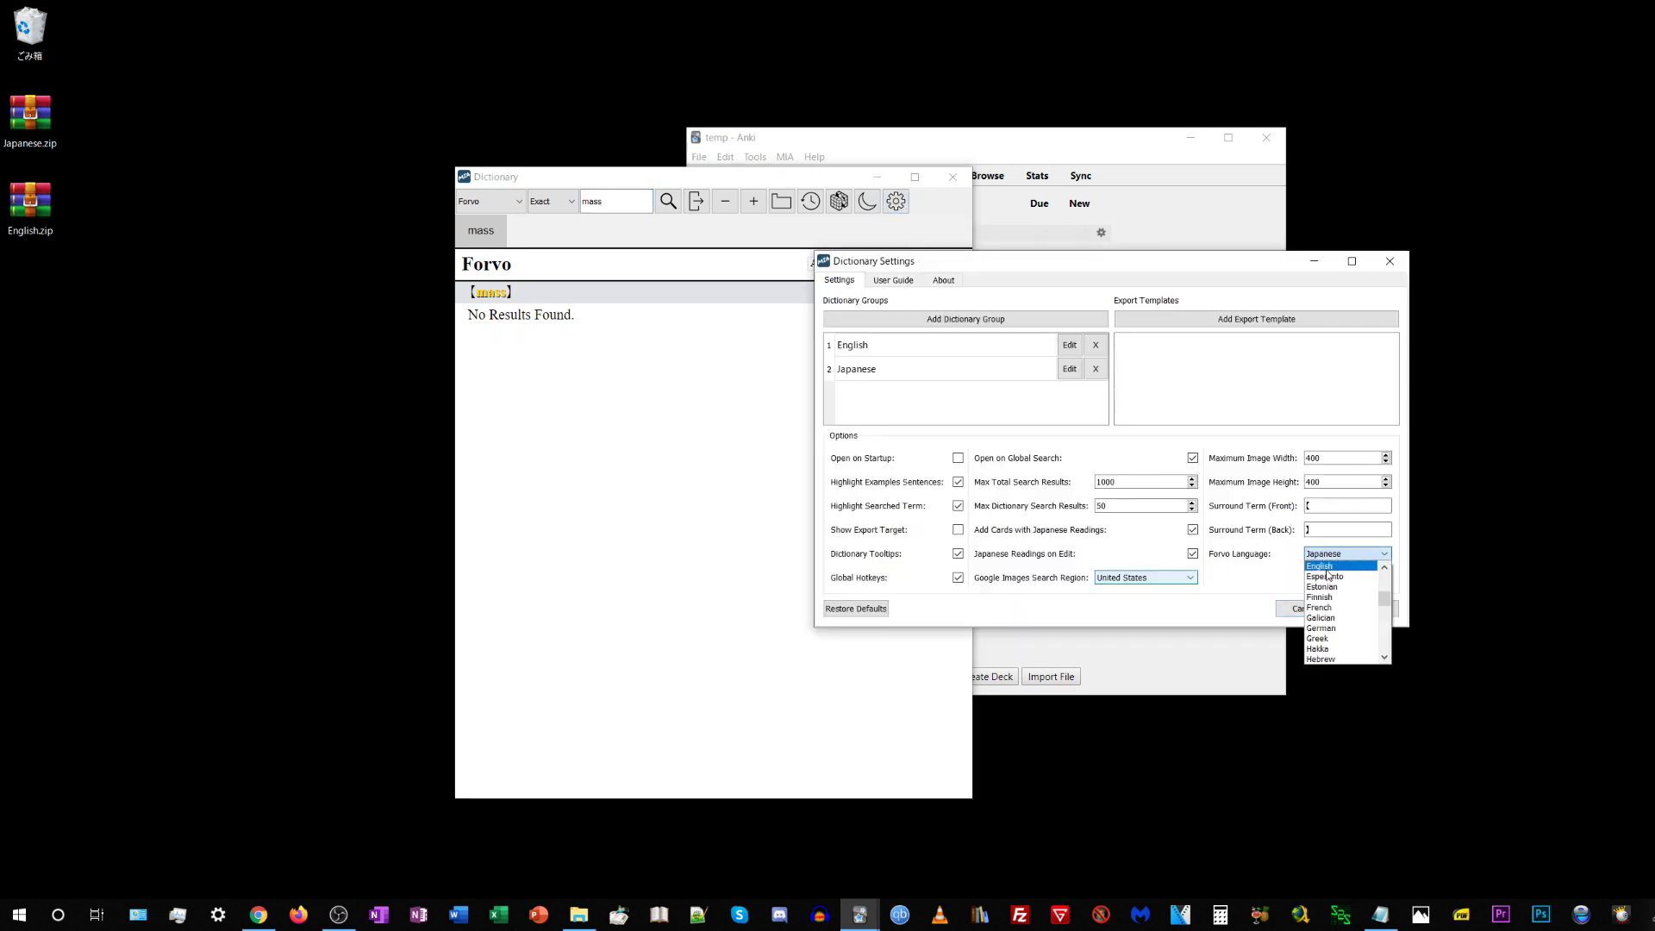
left_click(1328, 570)
left_click(1369, 609)
left_click(1103, 445)
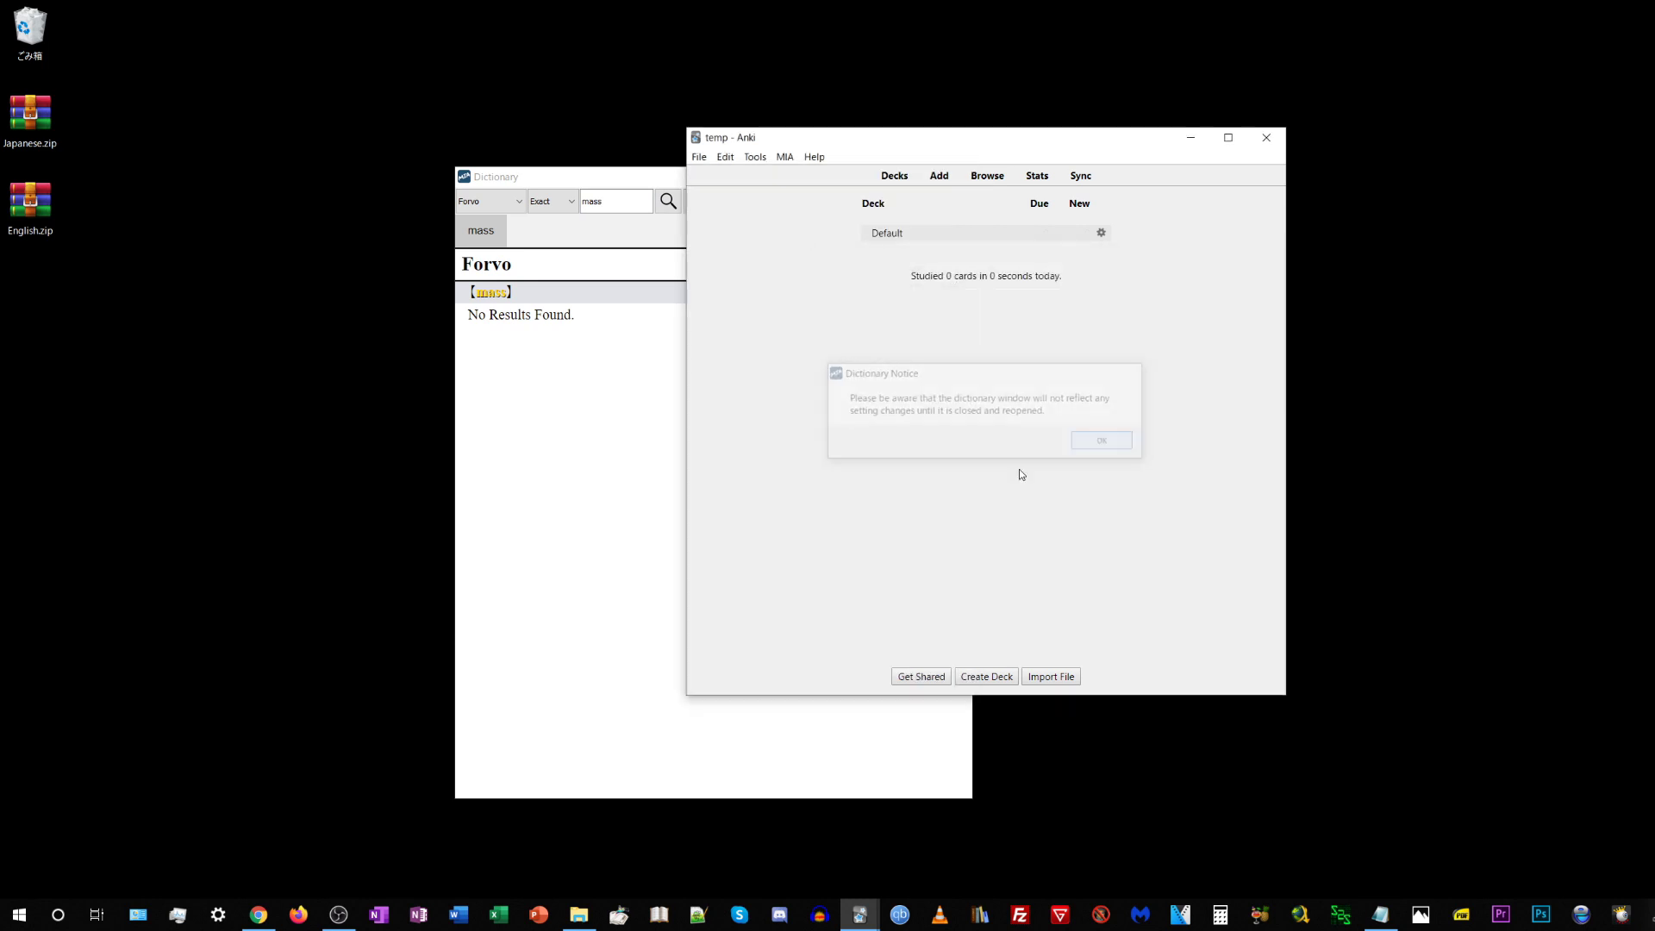
Close and reopen the Dictionary window to apply the new settings, and search Forvo for "immersion".
left_click(561, 413)
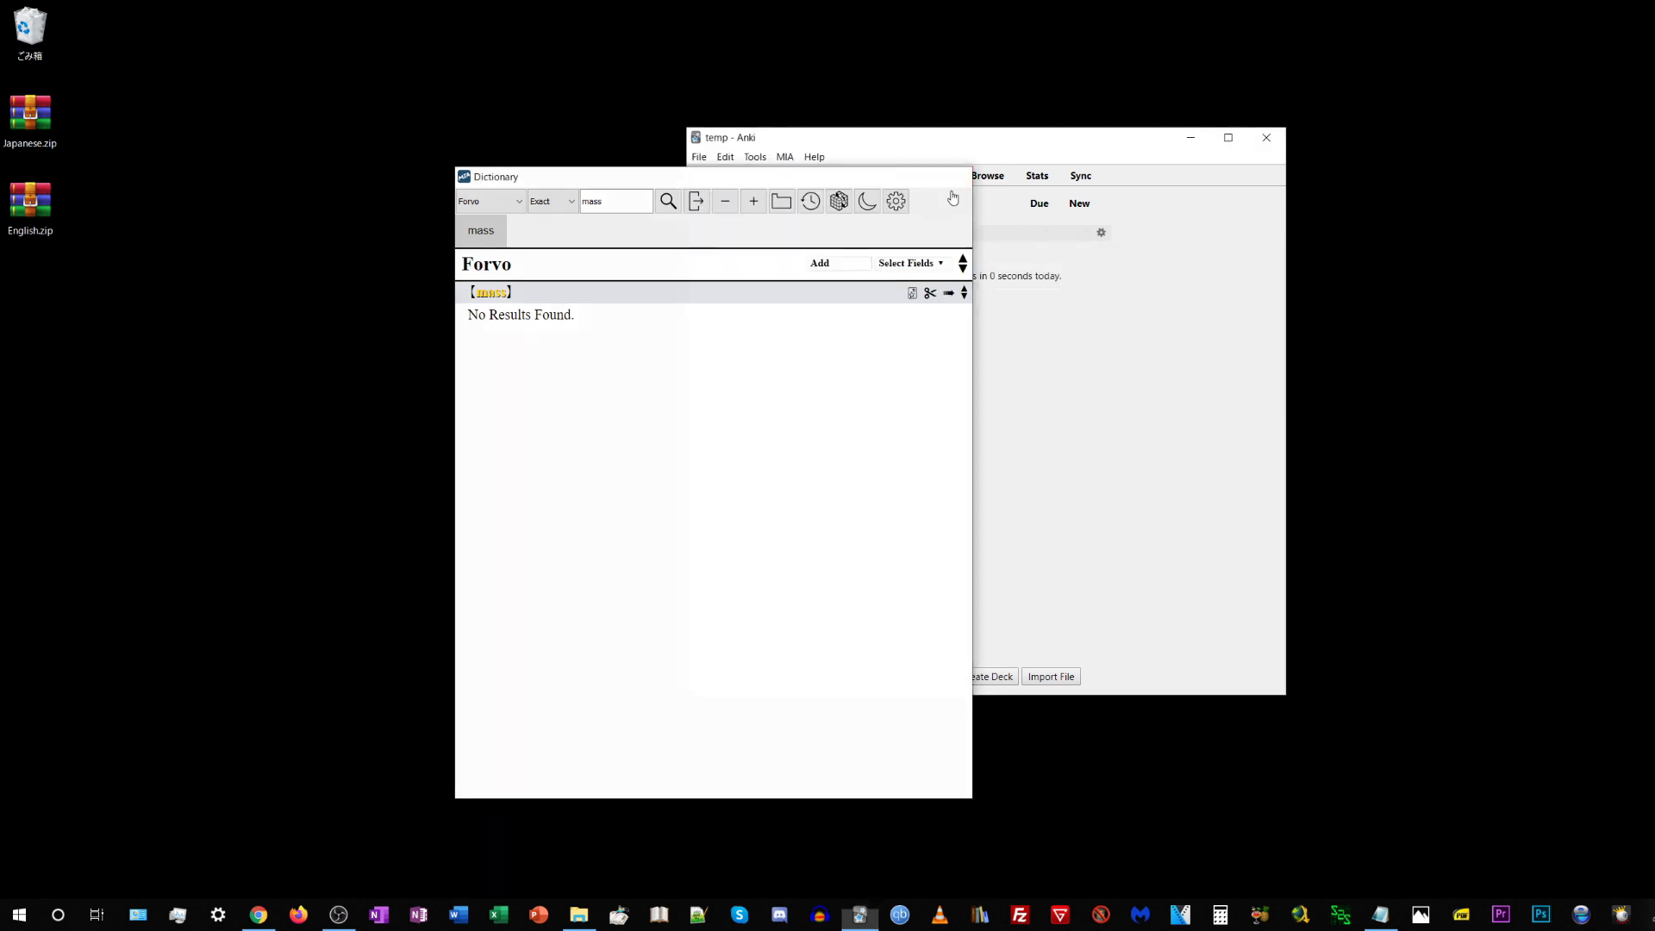
left_click(953, 177)
key("ctrl+w")
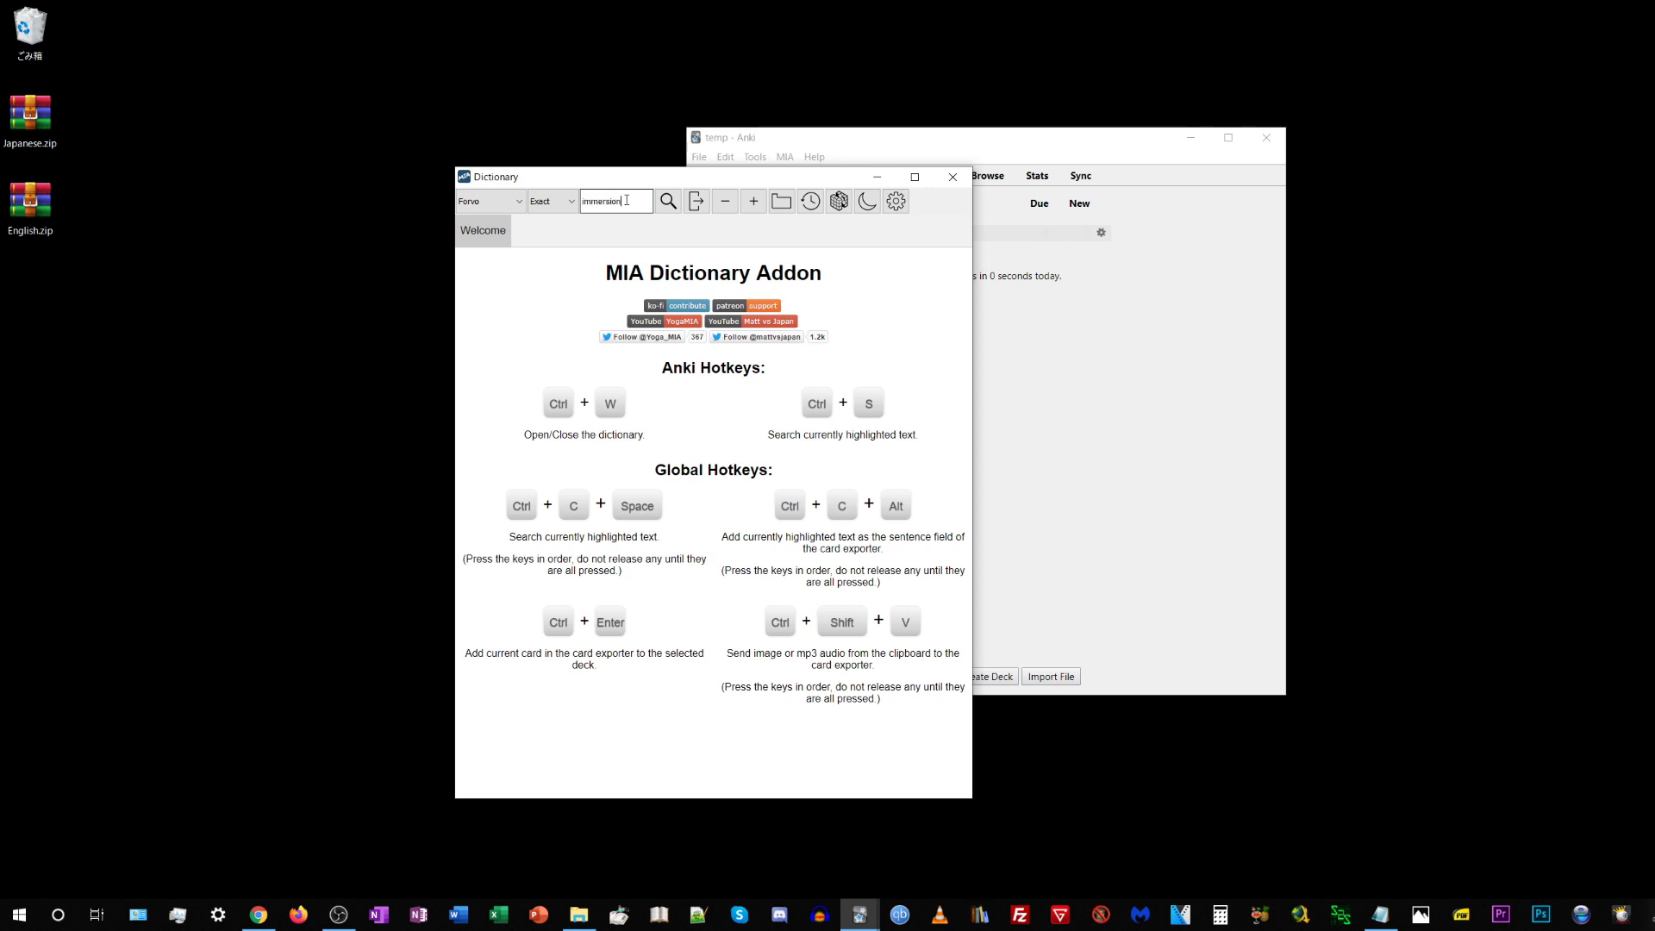
type("immersion")
key("Return")
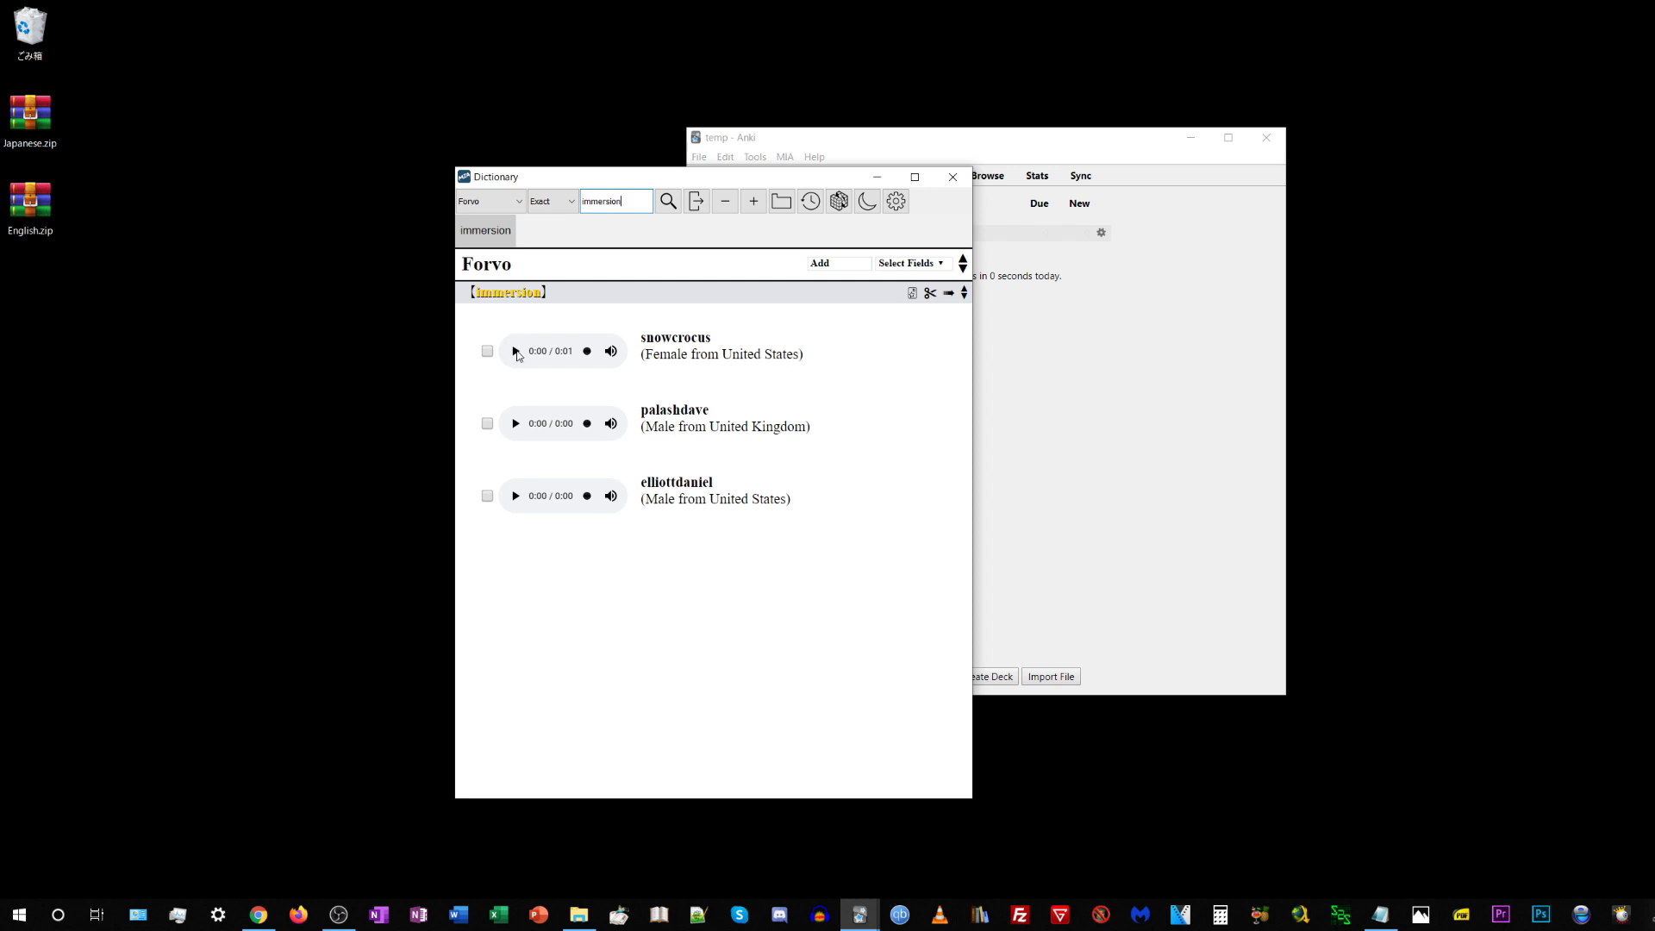
Play the three Forvo pronunciations of "immersion" and view the dictionary group list without changing the selection.
left_click(516, 352)
left_click(515, 424)
left_click(516, 497)
left_click(515, 201)
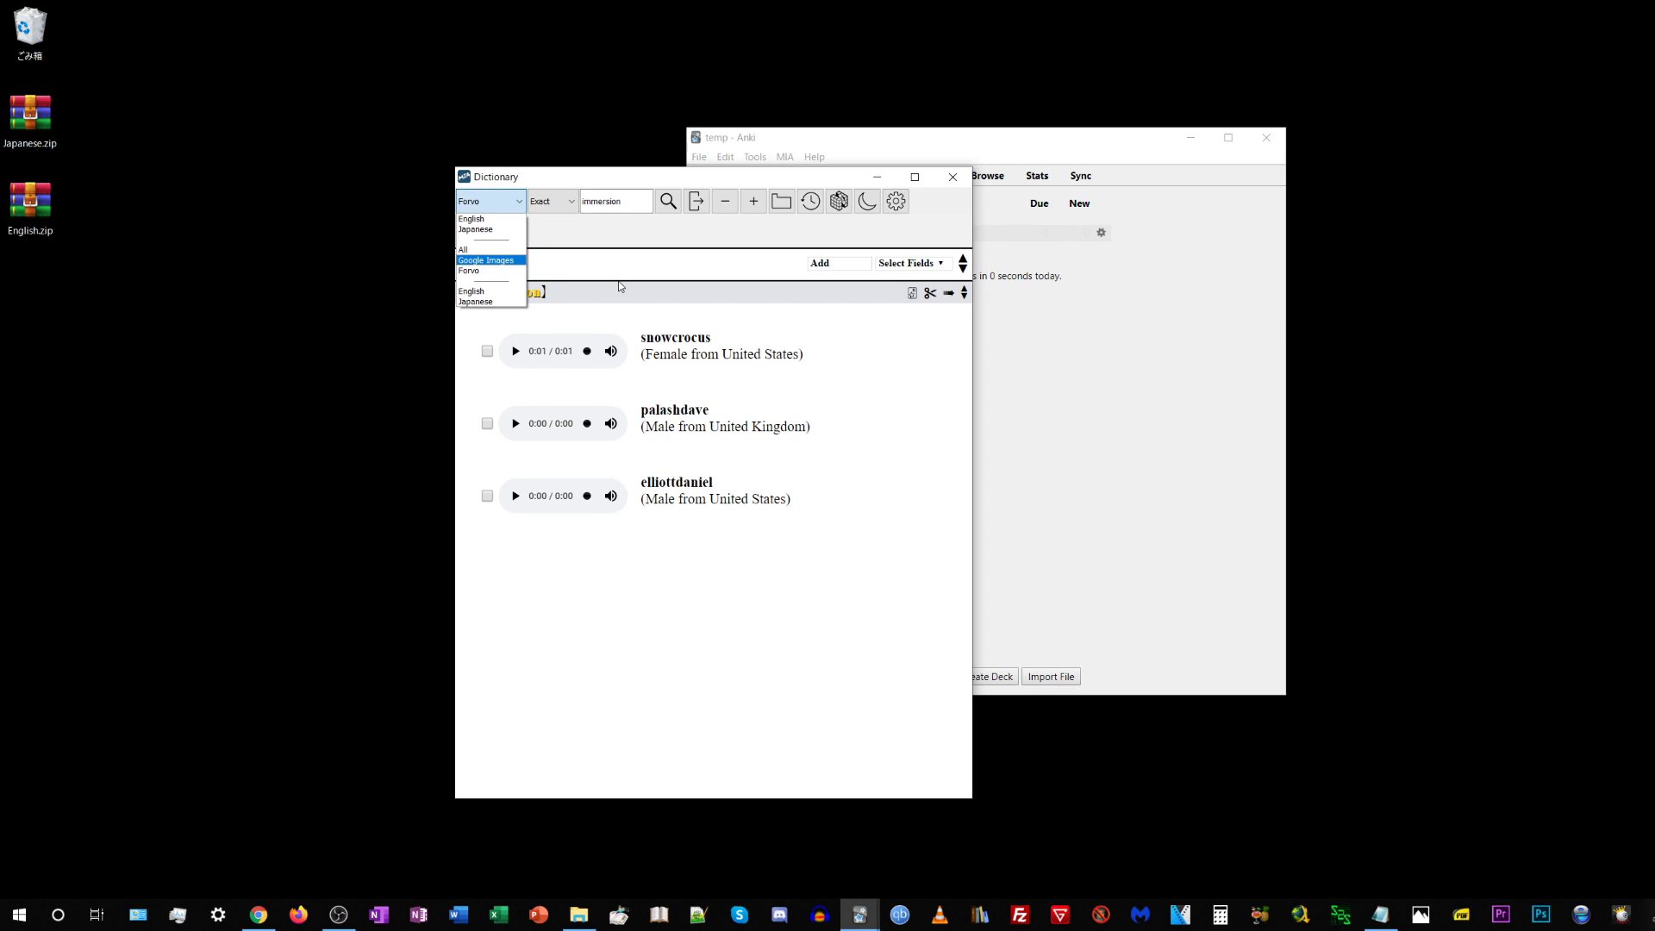
left_click(621, 287)
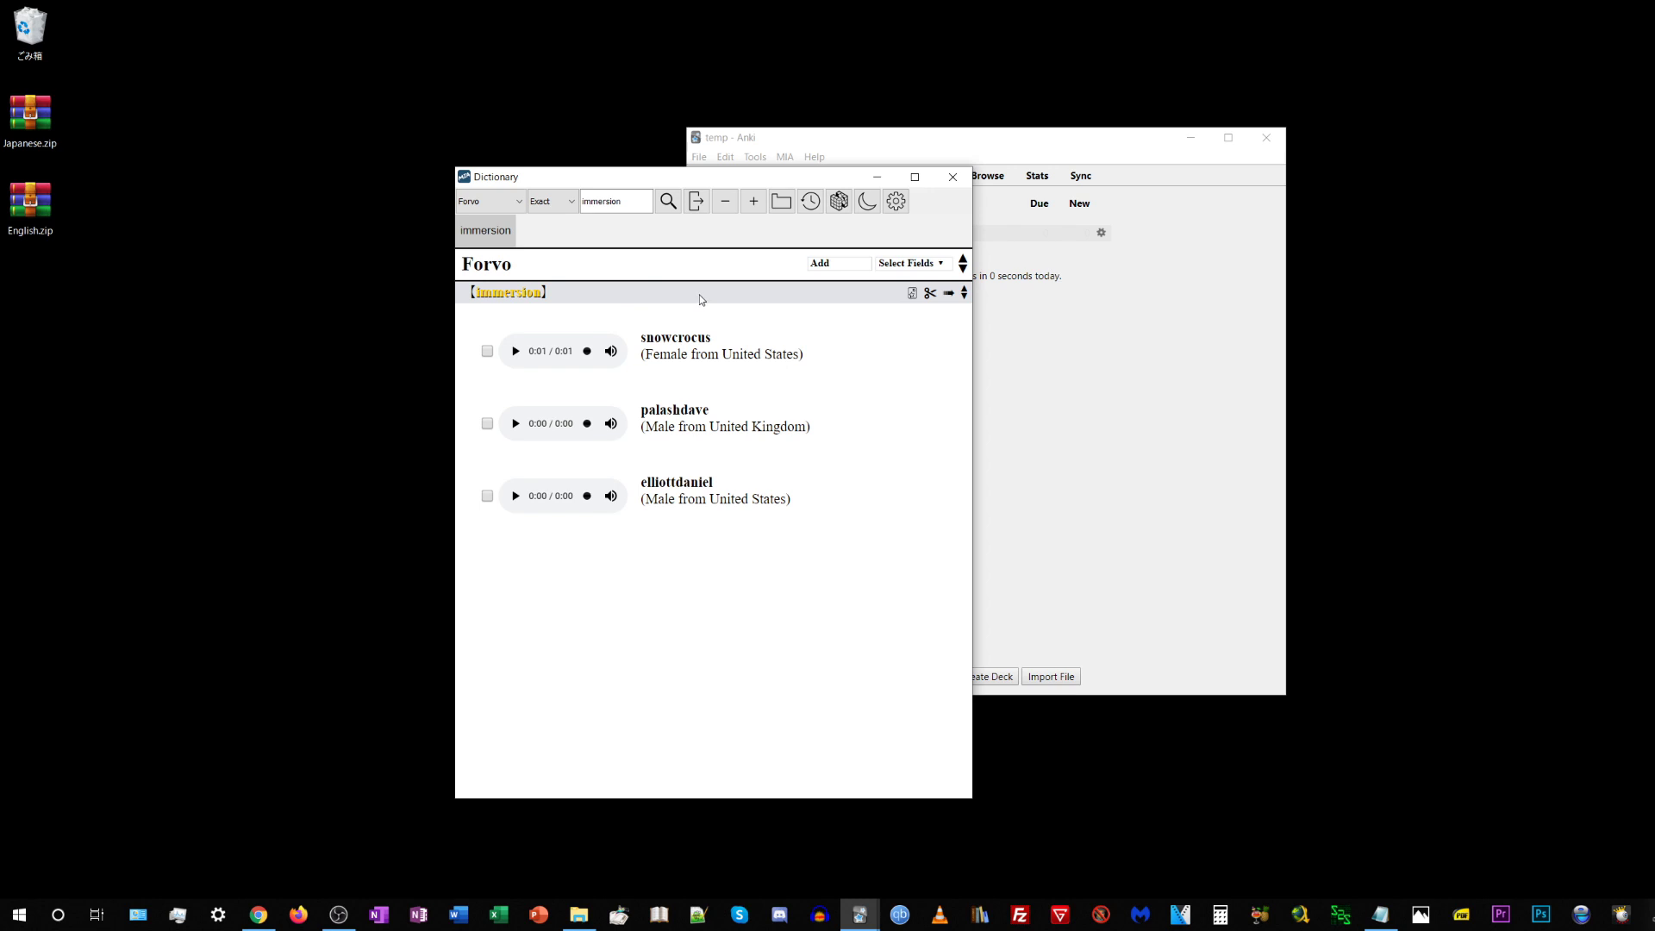
Select the English dictionary group and move the Dictionary window clear of the Anki window.
left_click_drag(755, 180, 535, 136)
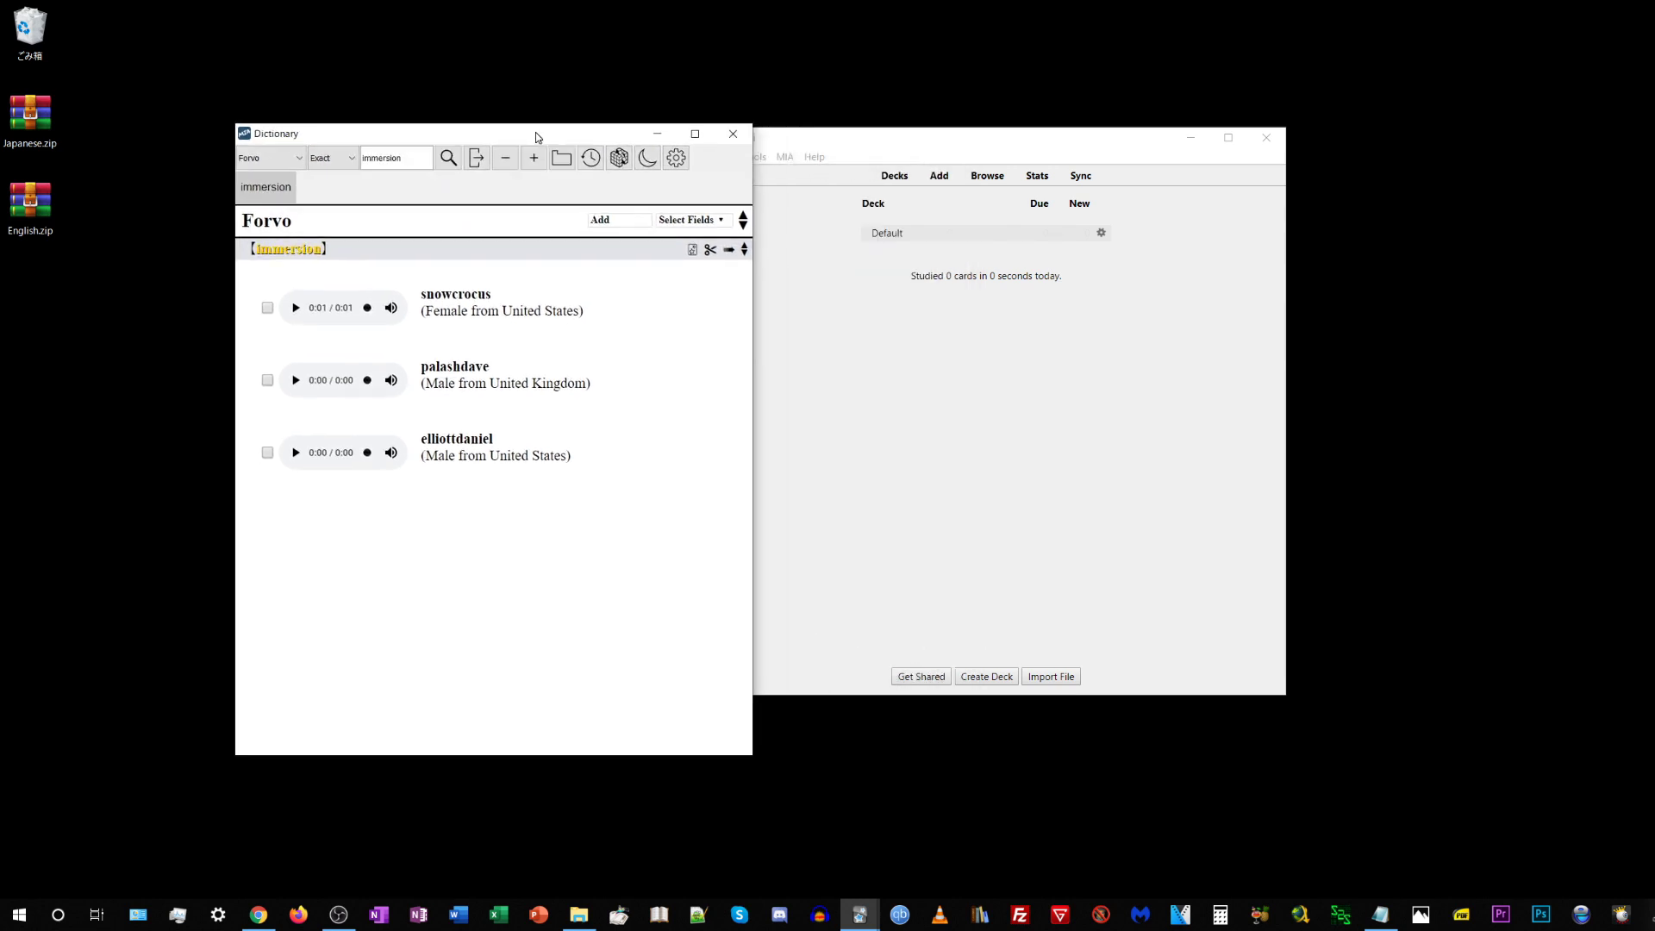
left_click(263, 161)
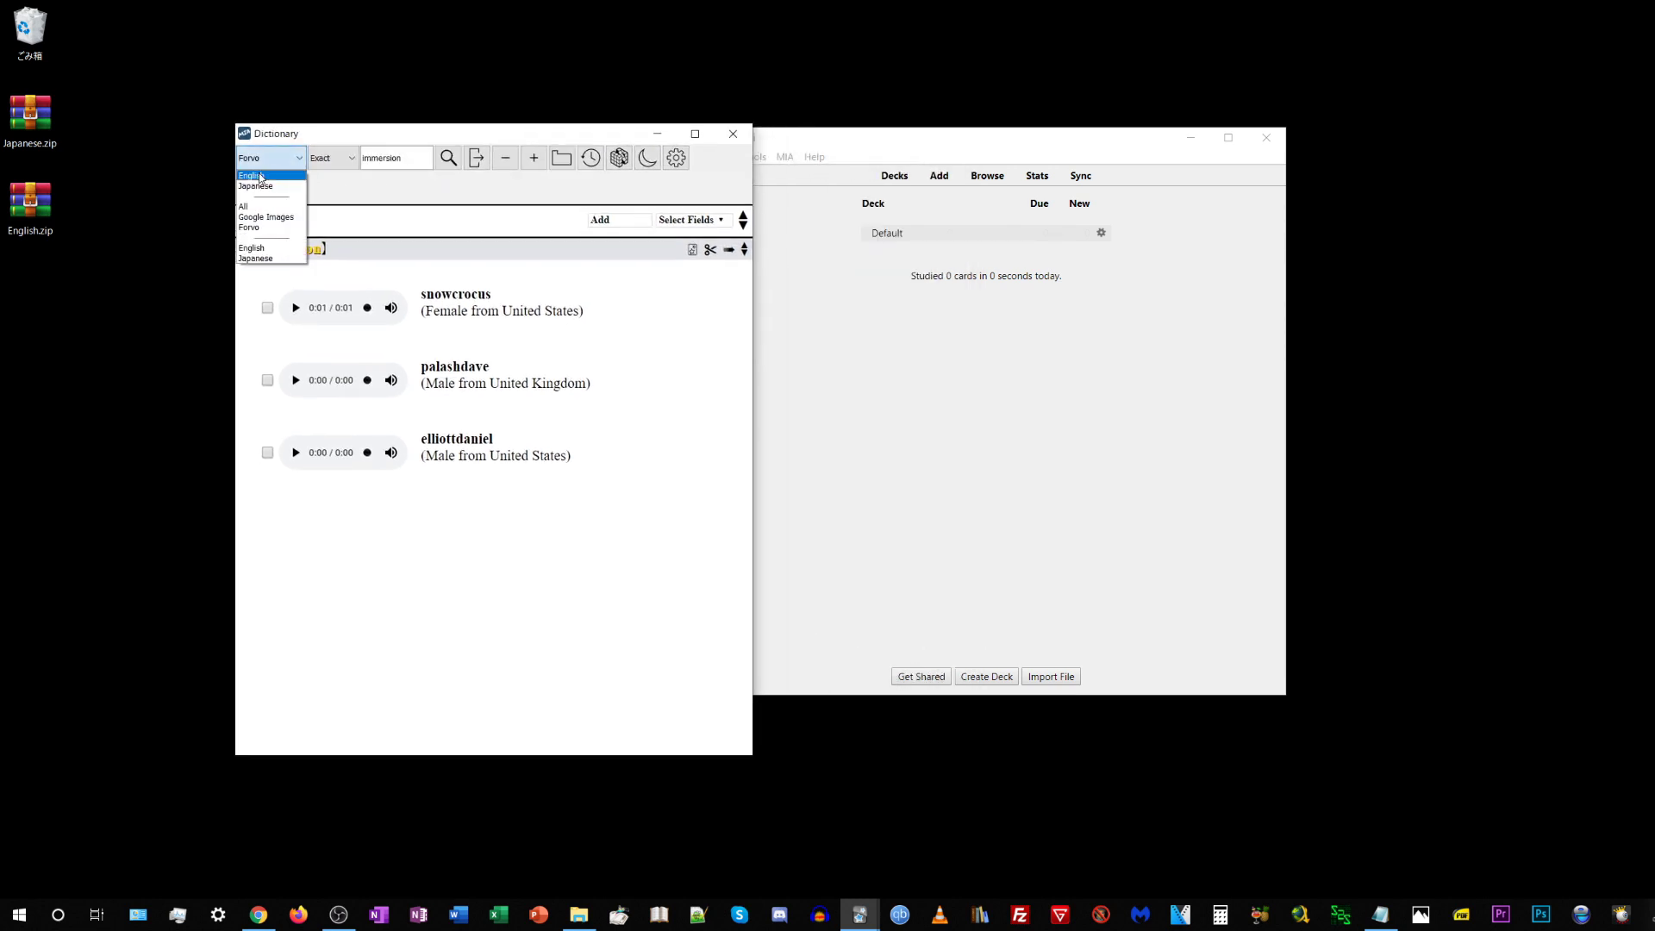
left_click(253, 175)
left_click_drag(407, 134, 293, 115)
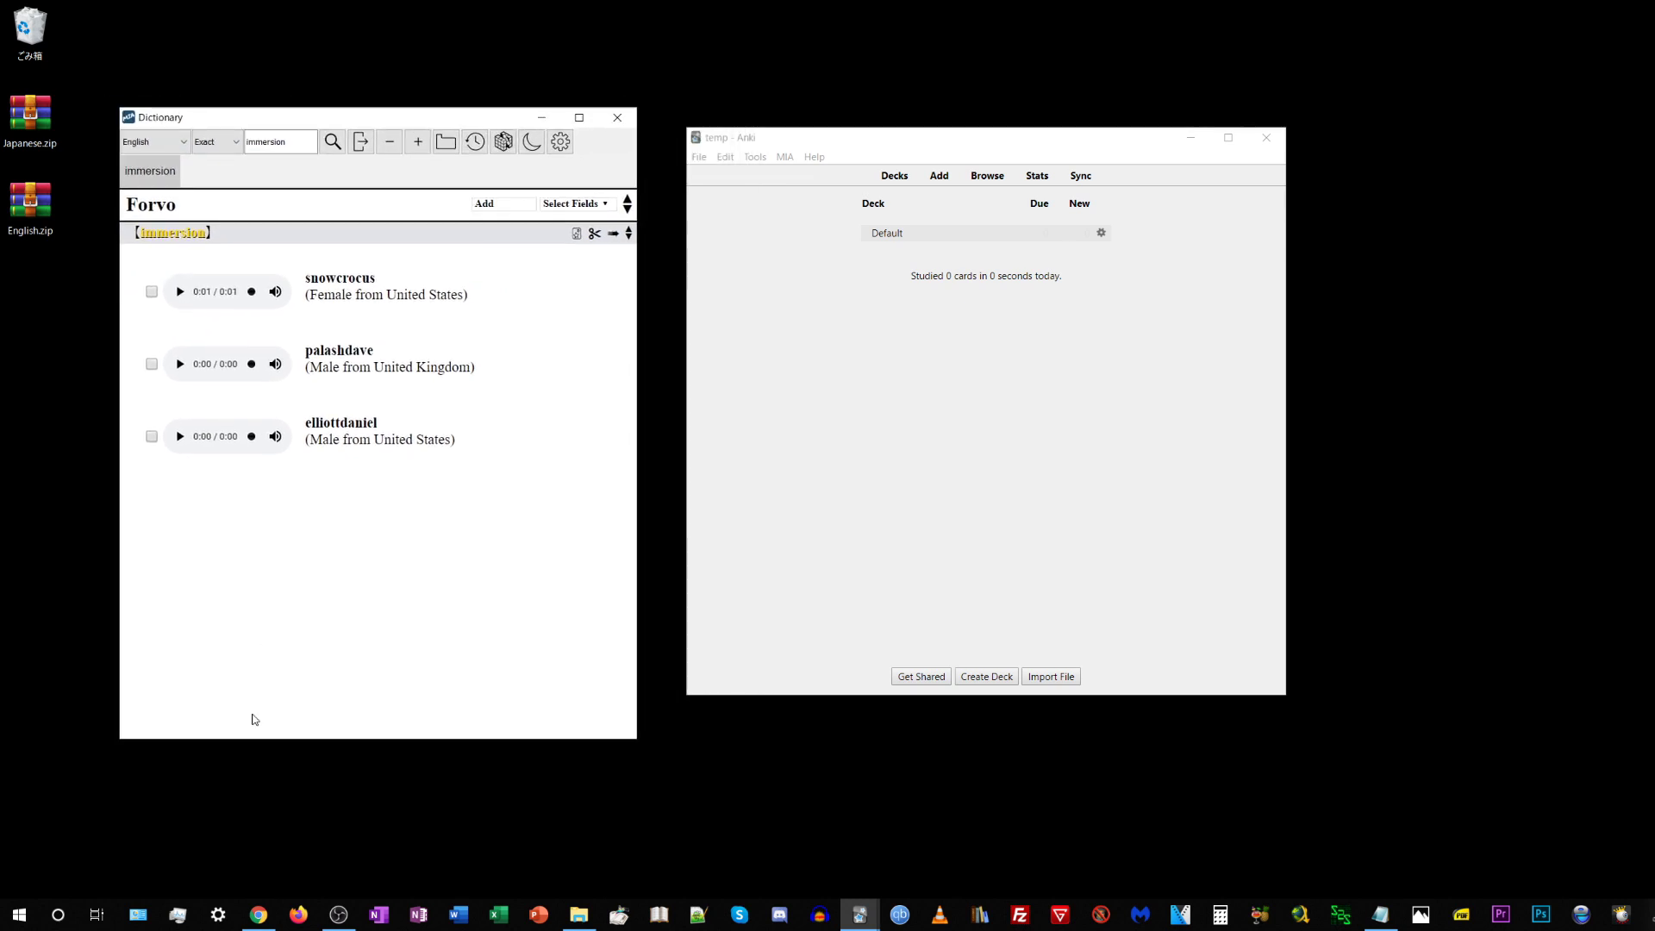
Switch to Chrome and look up the word "language" from the MIA homepage tagline with the global dictionary search.
left_click(259, 914)
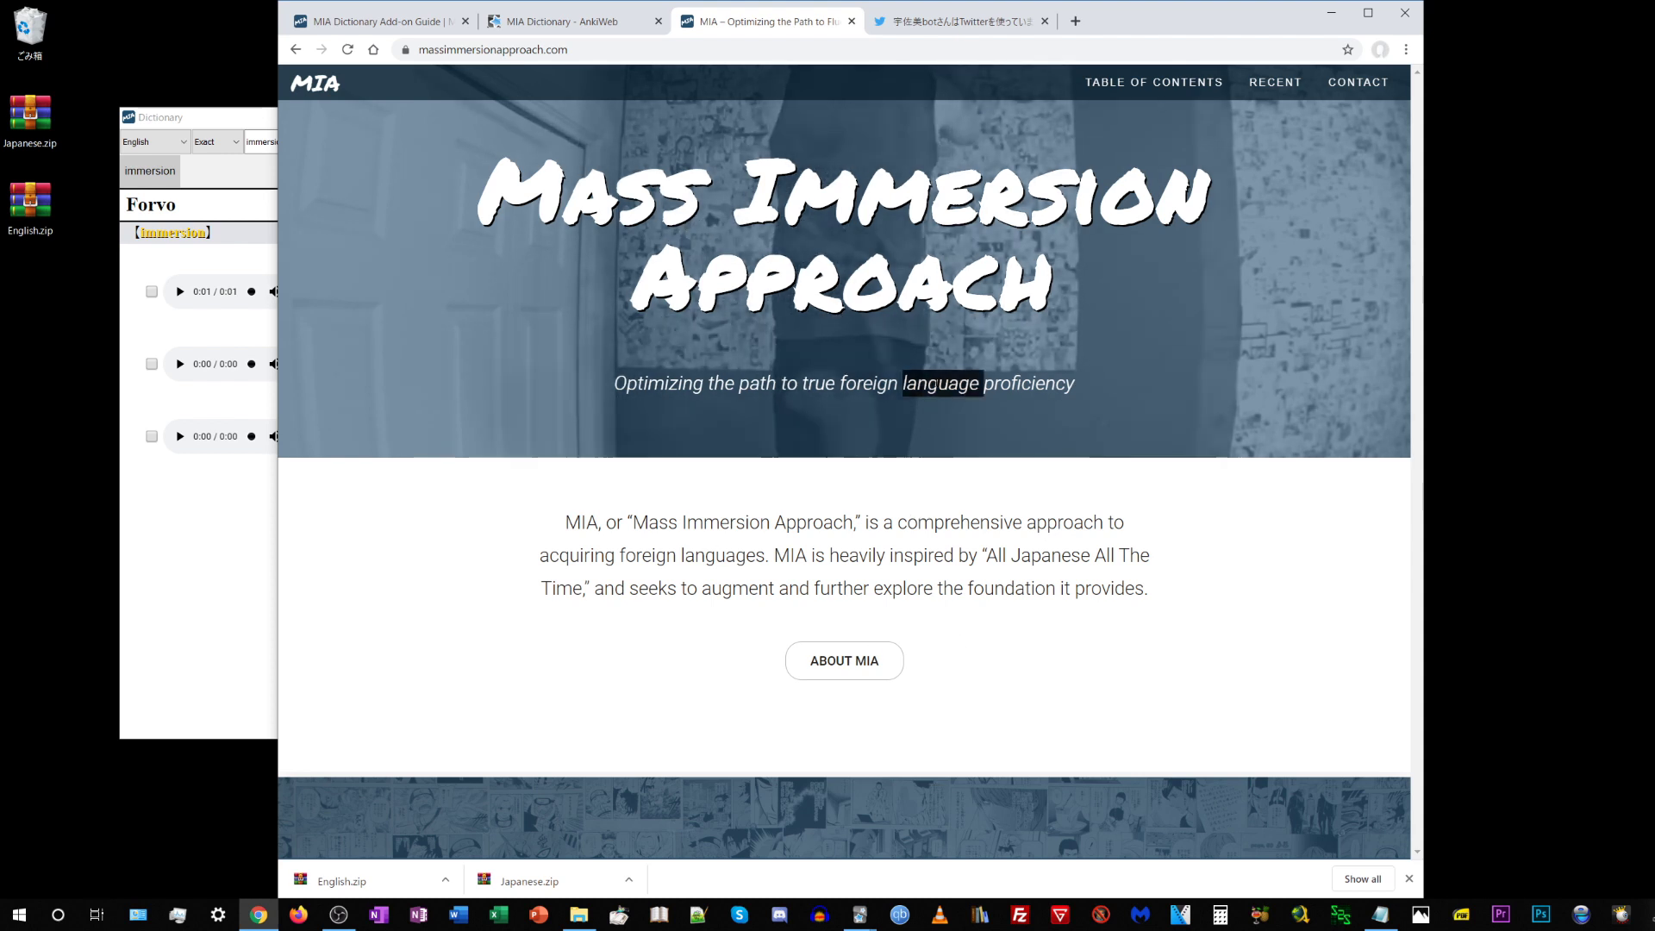
double_click(940, 384)
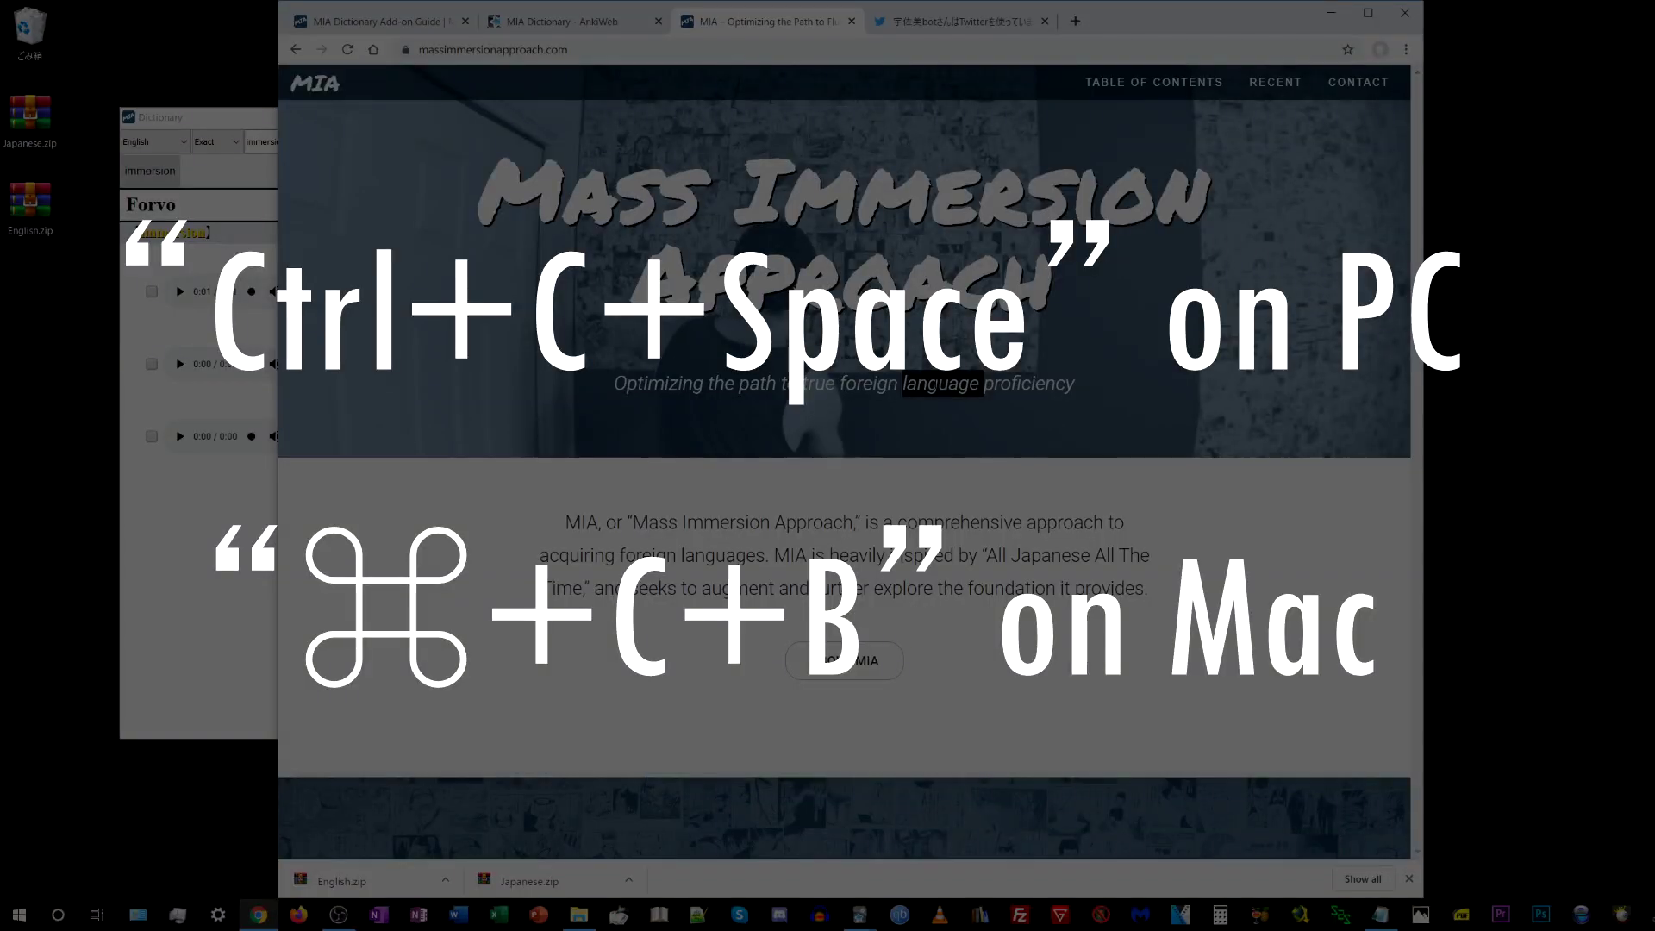
key("ctrl+c+space")
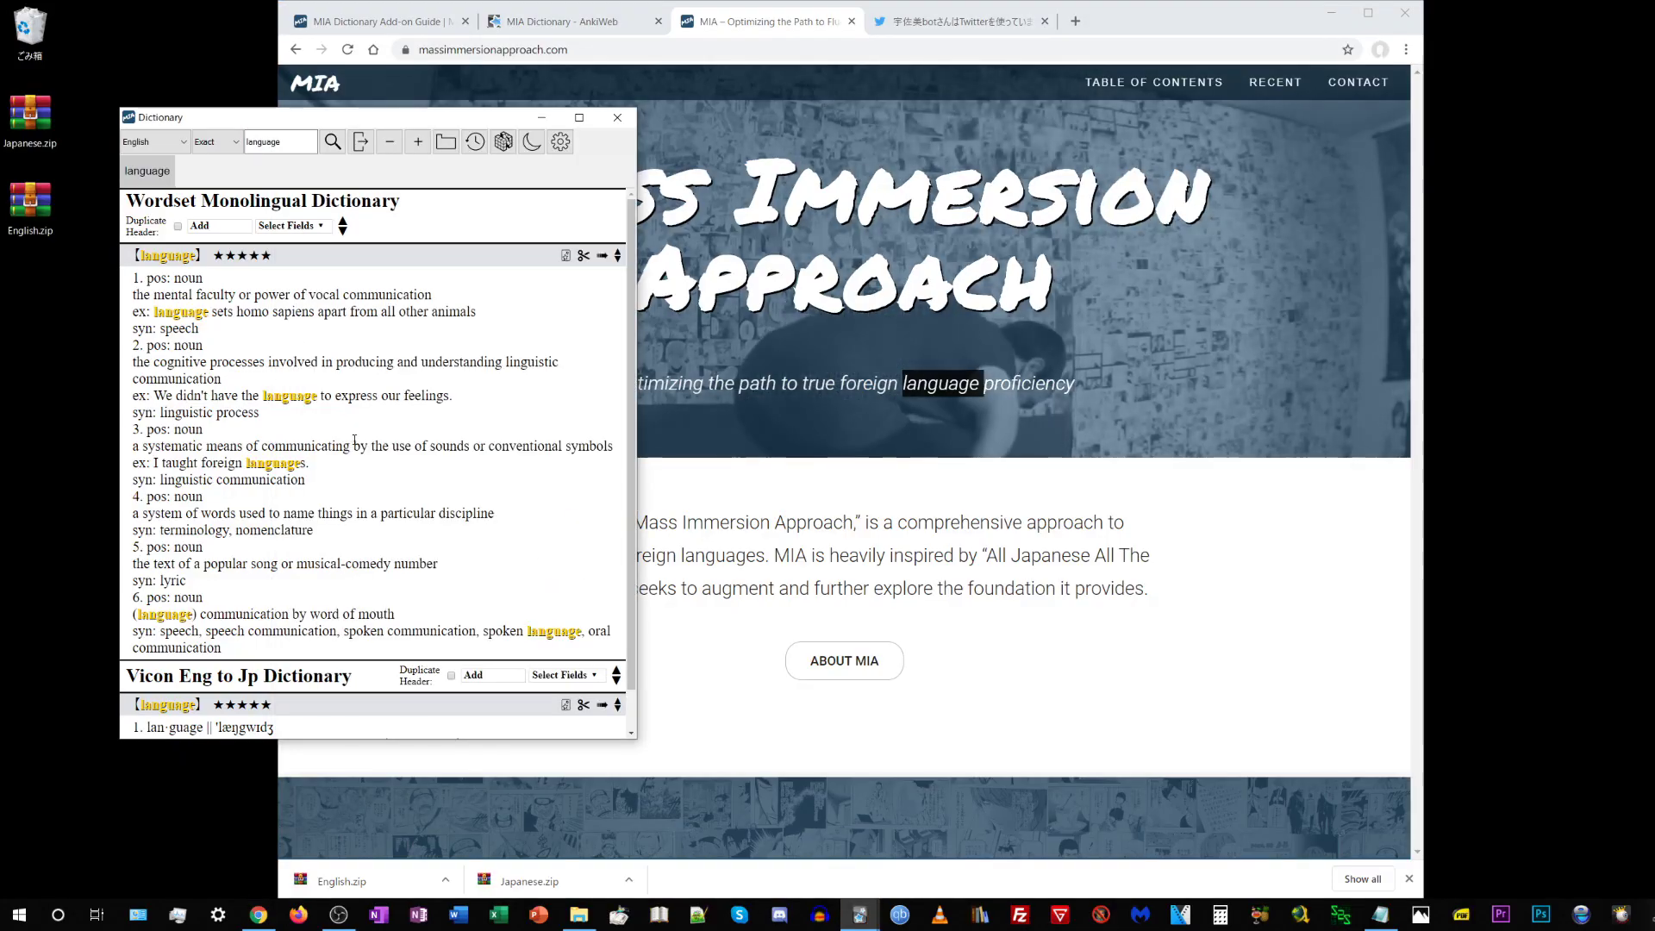
Close the Dictionary window and reopen it by running the global search on the highlighted word "language" again.
left_click(621, 121)
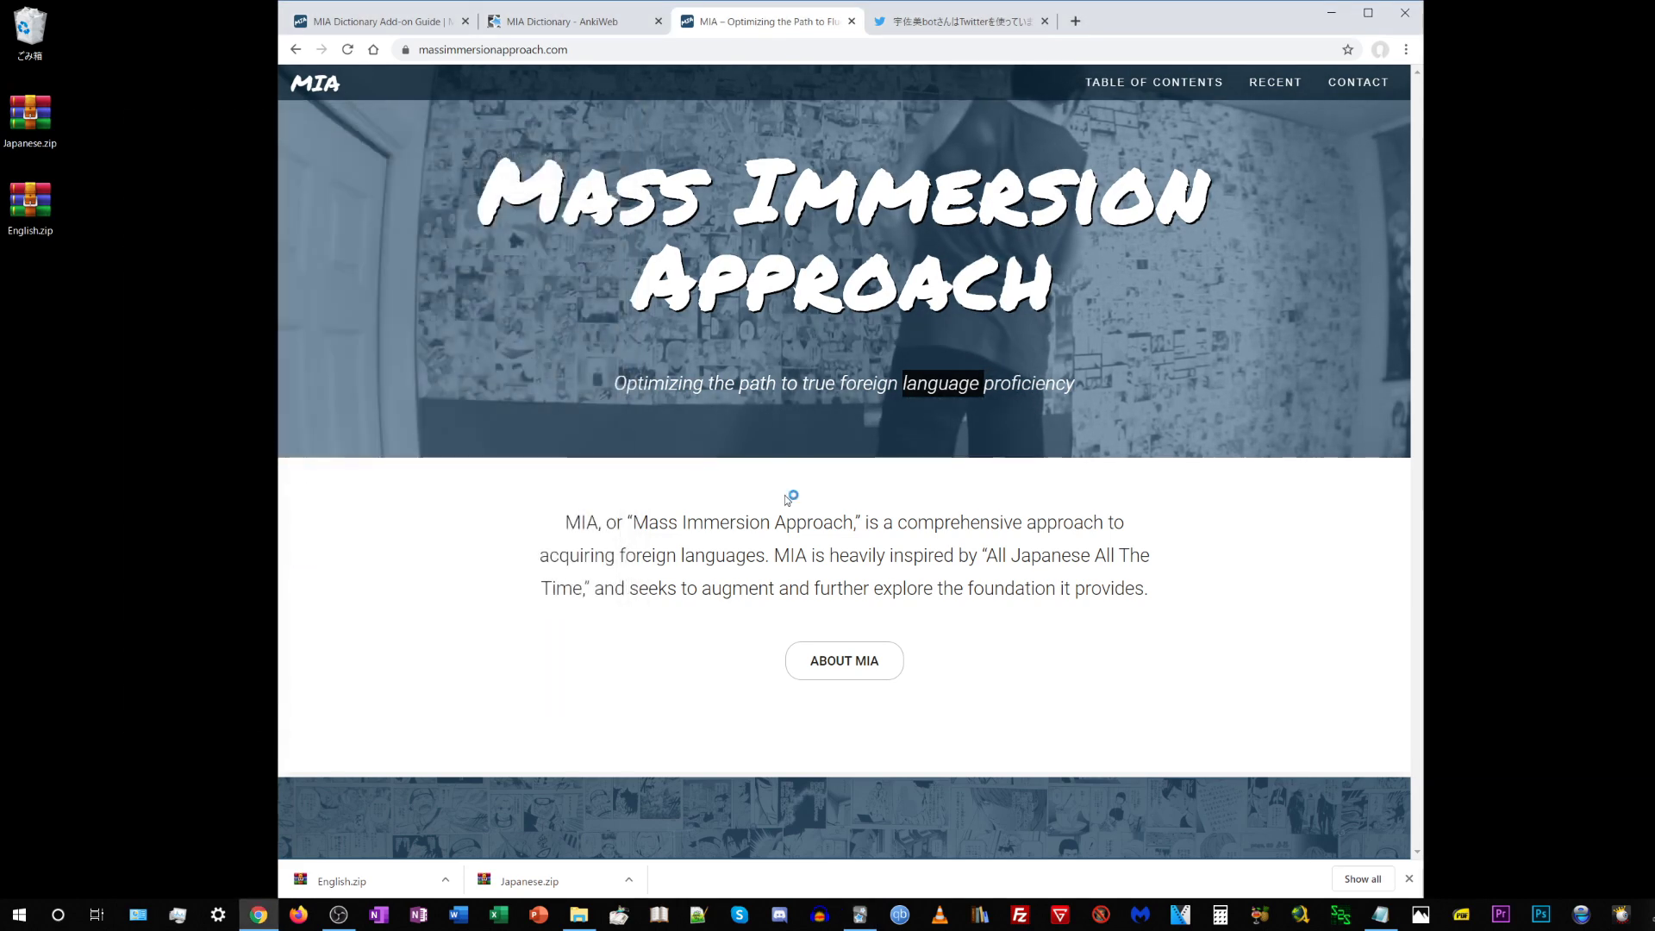
key("ctrl+c")
key("ctrl+space")
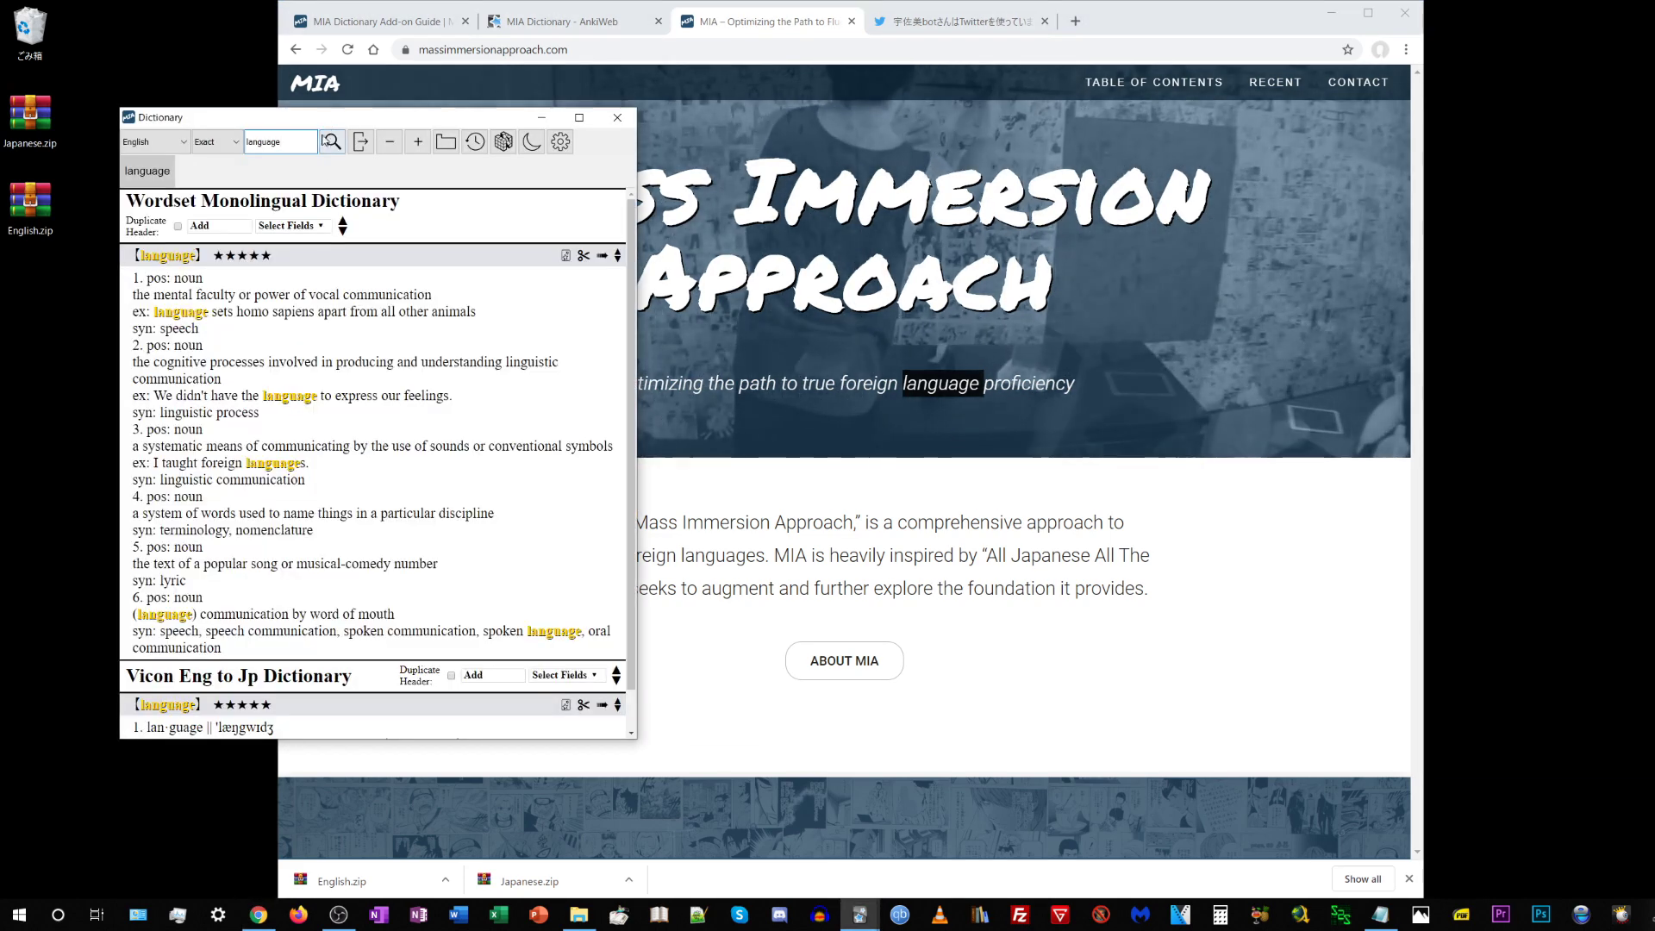
Move the Dictionary window aside, look up "communication" from the "language" entry, and look up "between" from the "communication" entry.
left_click_drag(328, 118, 267, 99)
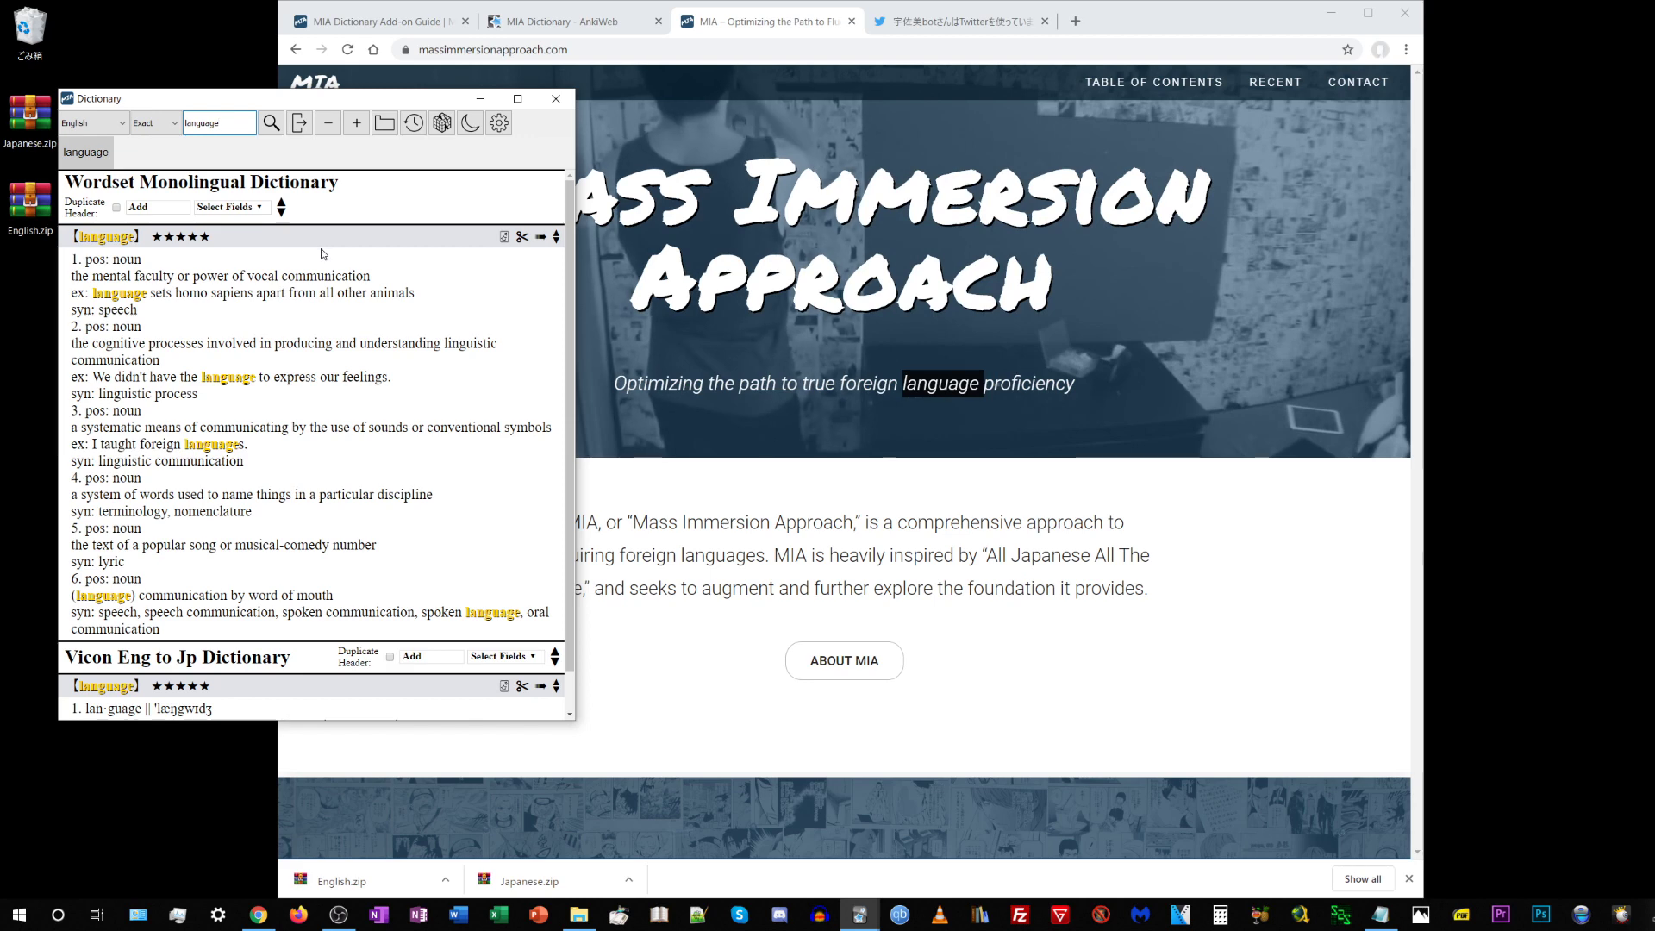
double_click(317, 274)
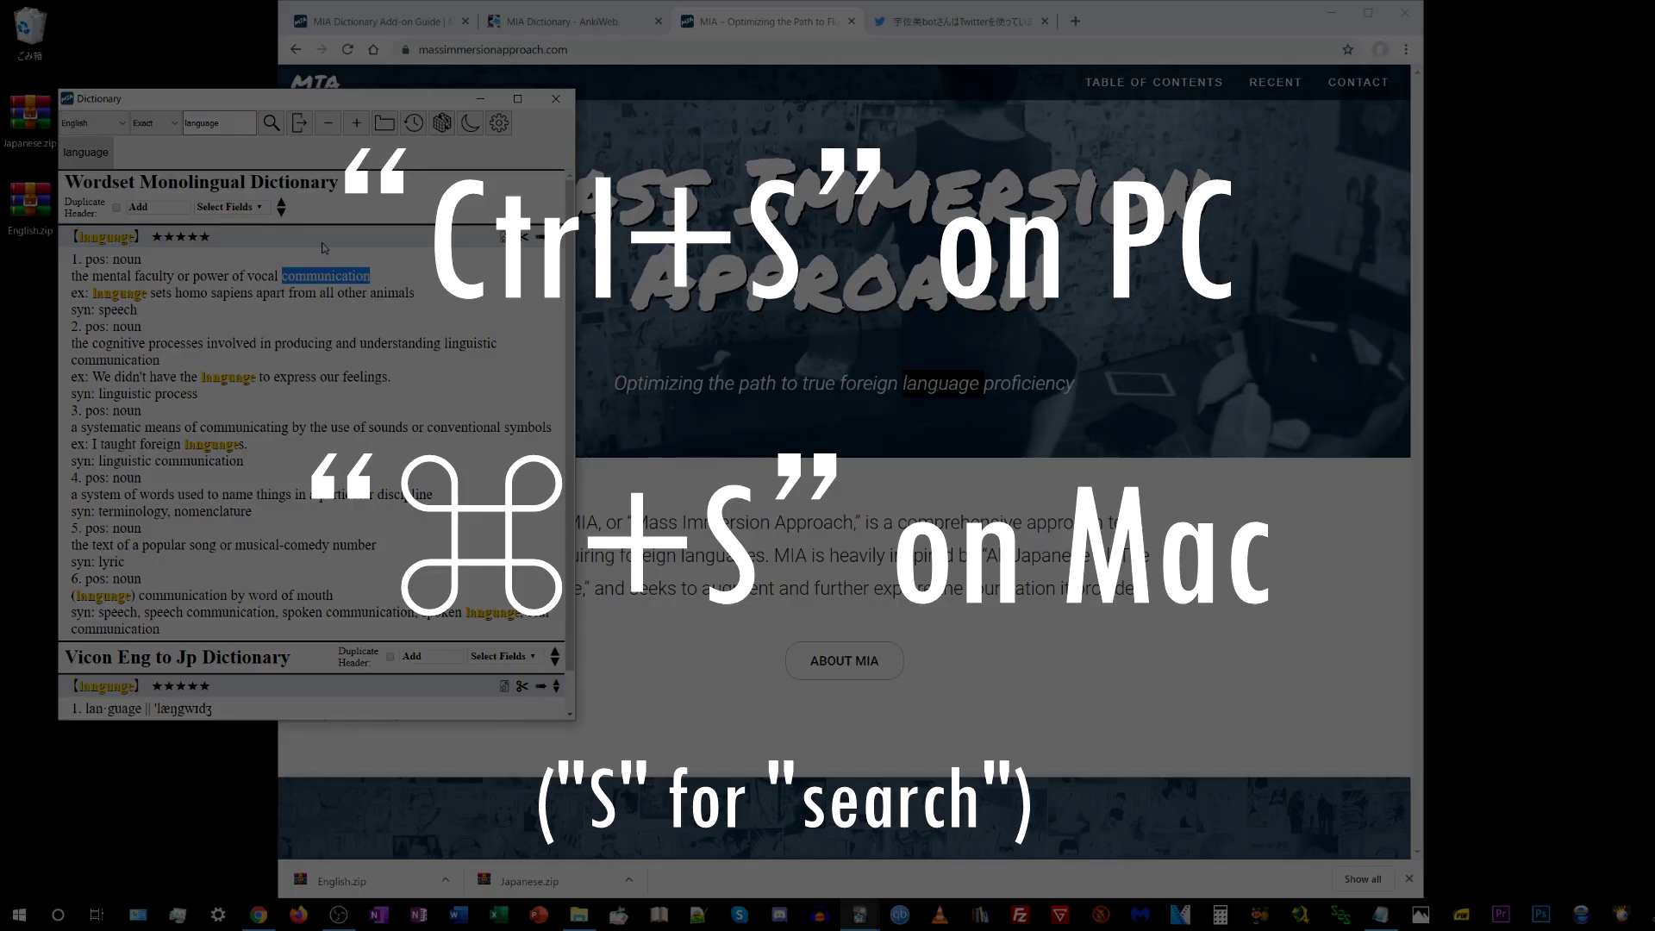
key("ctrl+s")
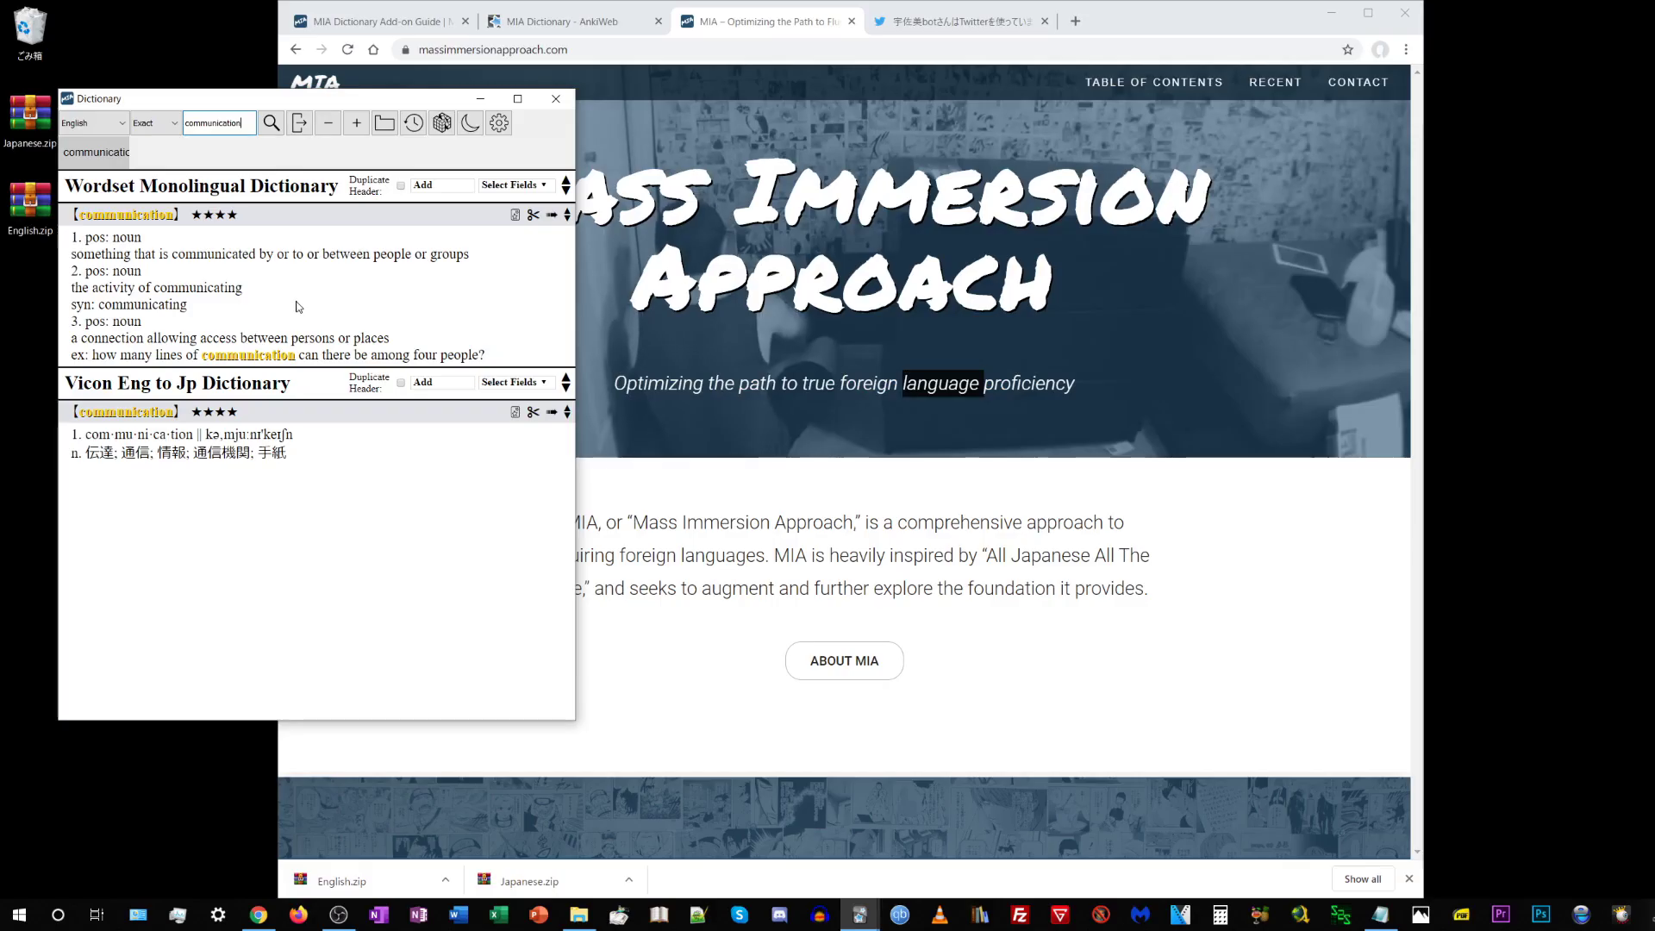
right_click(342, 253)
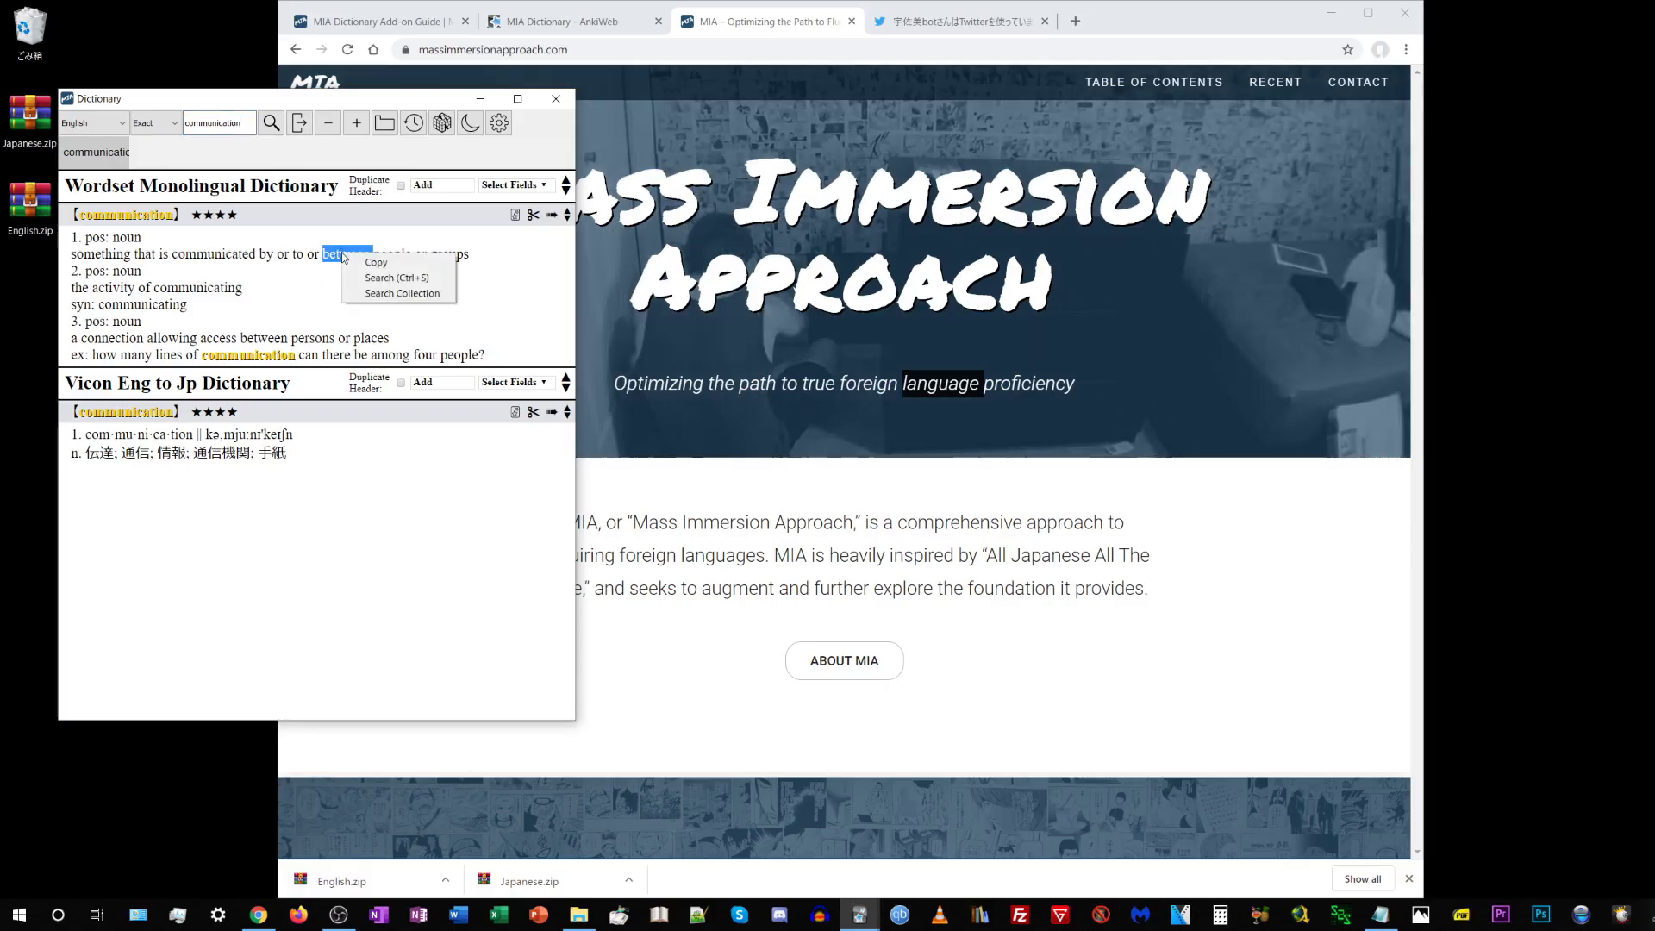
left_click(375, 282)
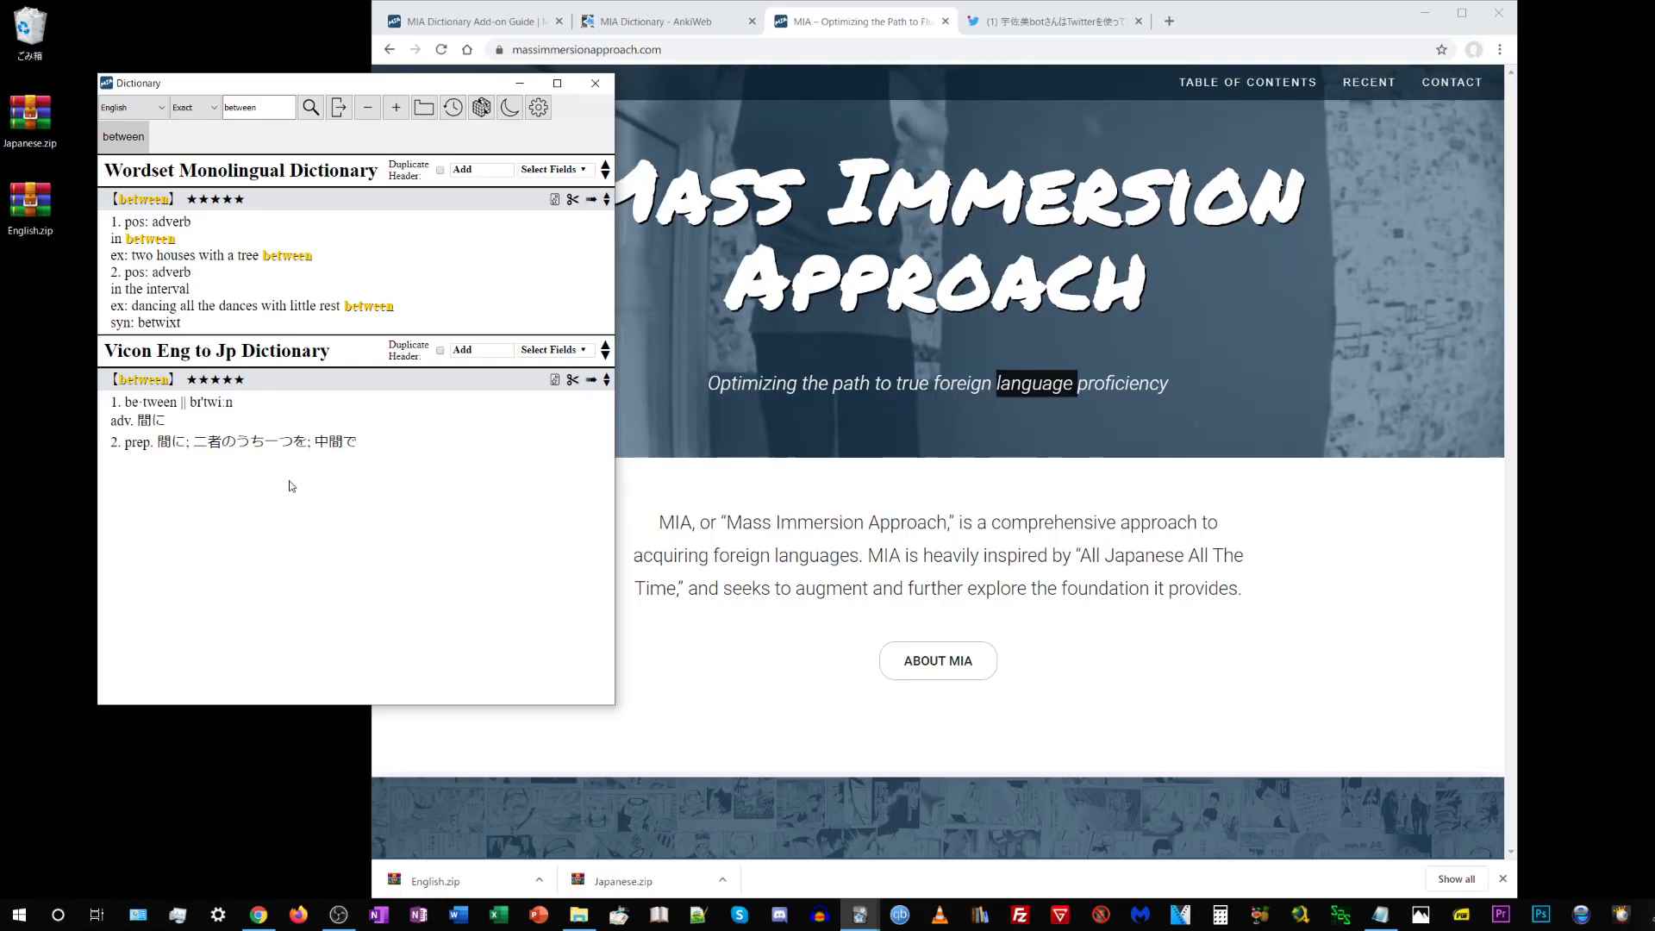
Select the Japanese dictionary group and toggle the dictionary's deinflection mode.
left_click(125, 108)
left_click(118, 137)
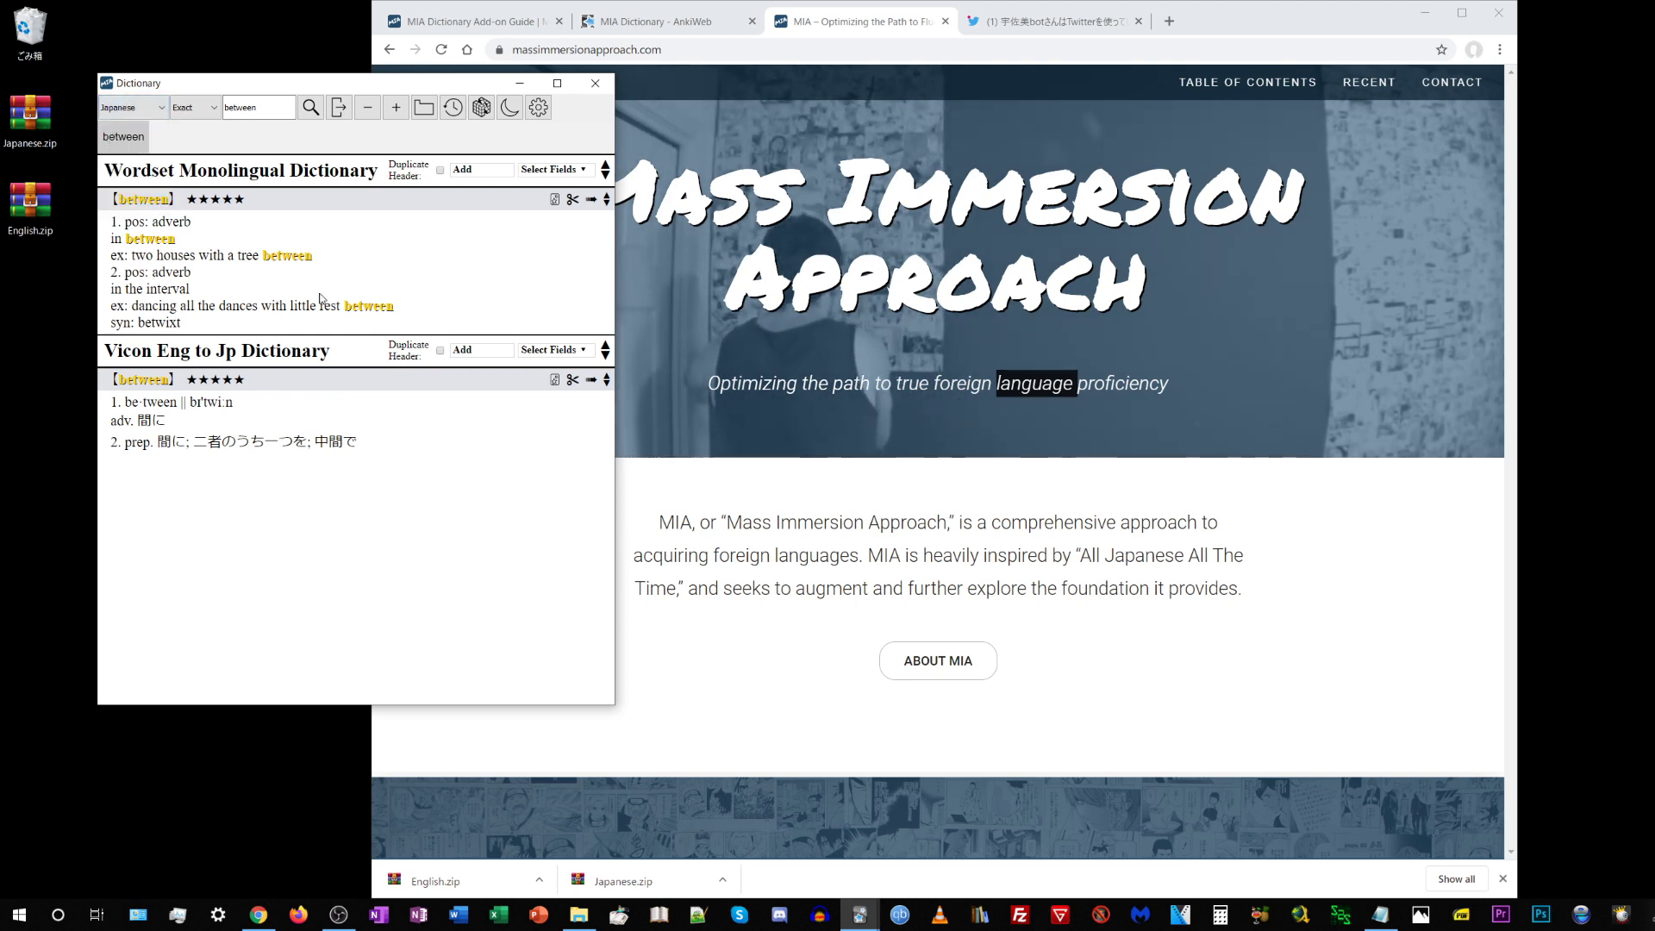
left_click(481, 109)
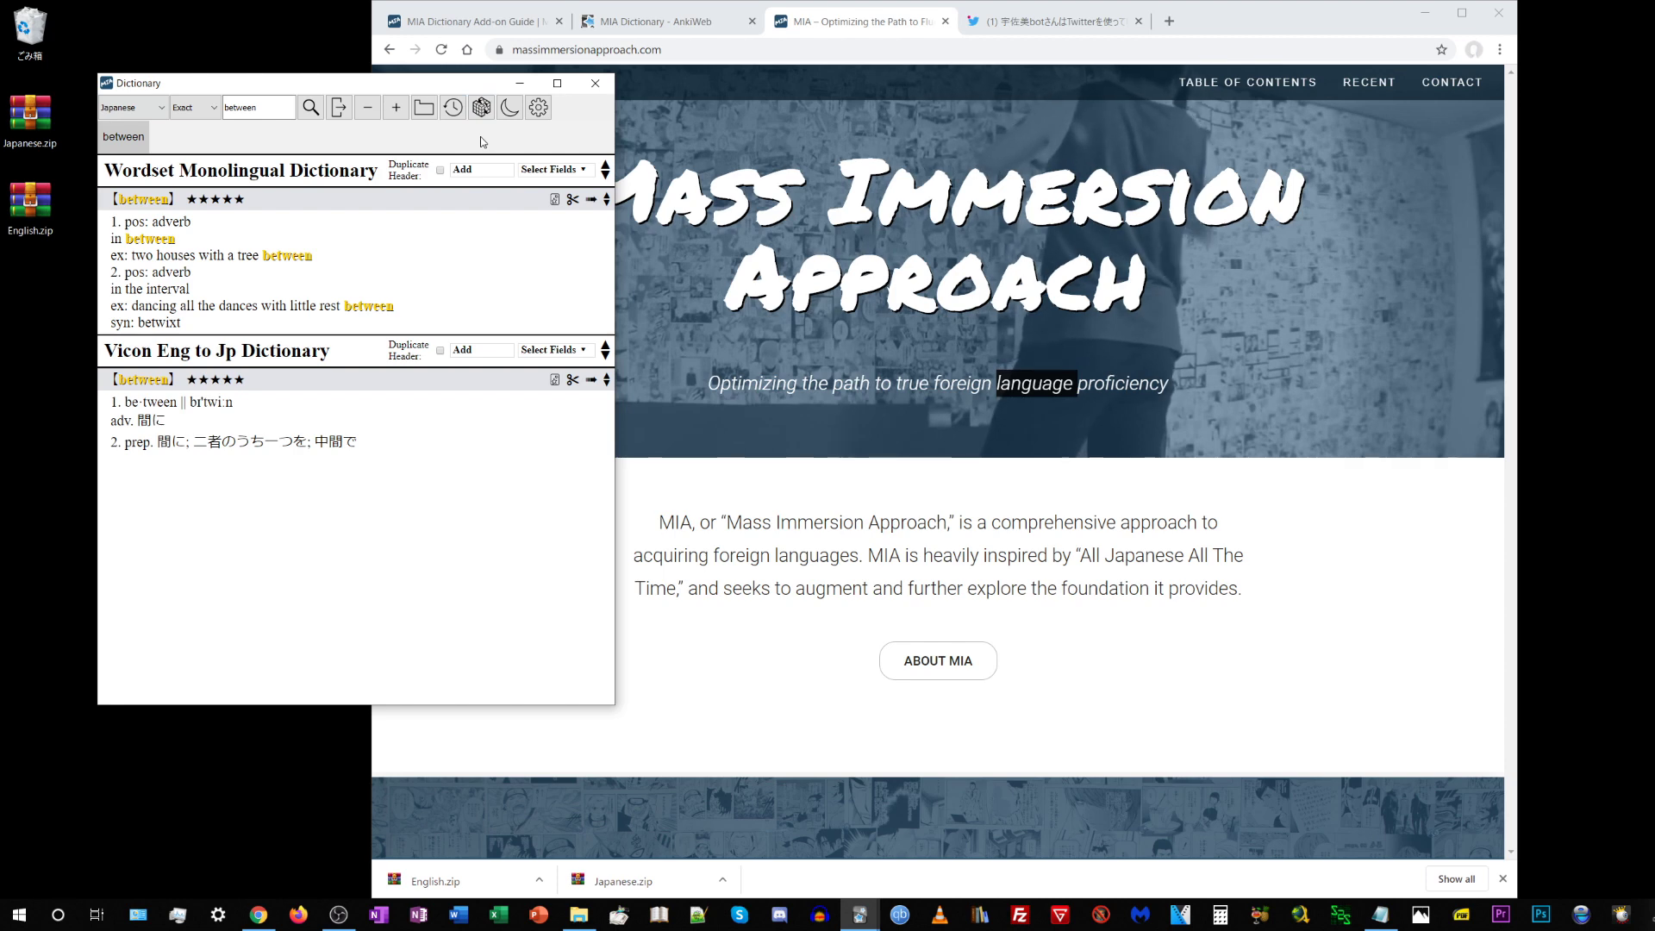
Toggle the dictionary's deinflection mode and look up 罵られて from the Japanese tweet with the global search.
left_click(481, 108)
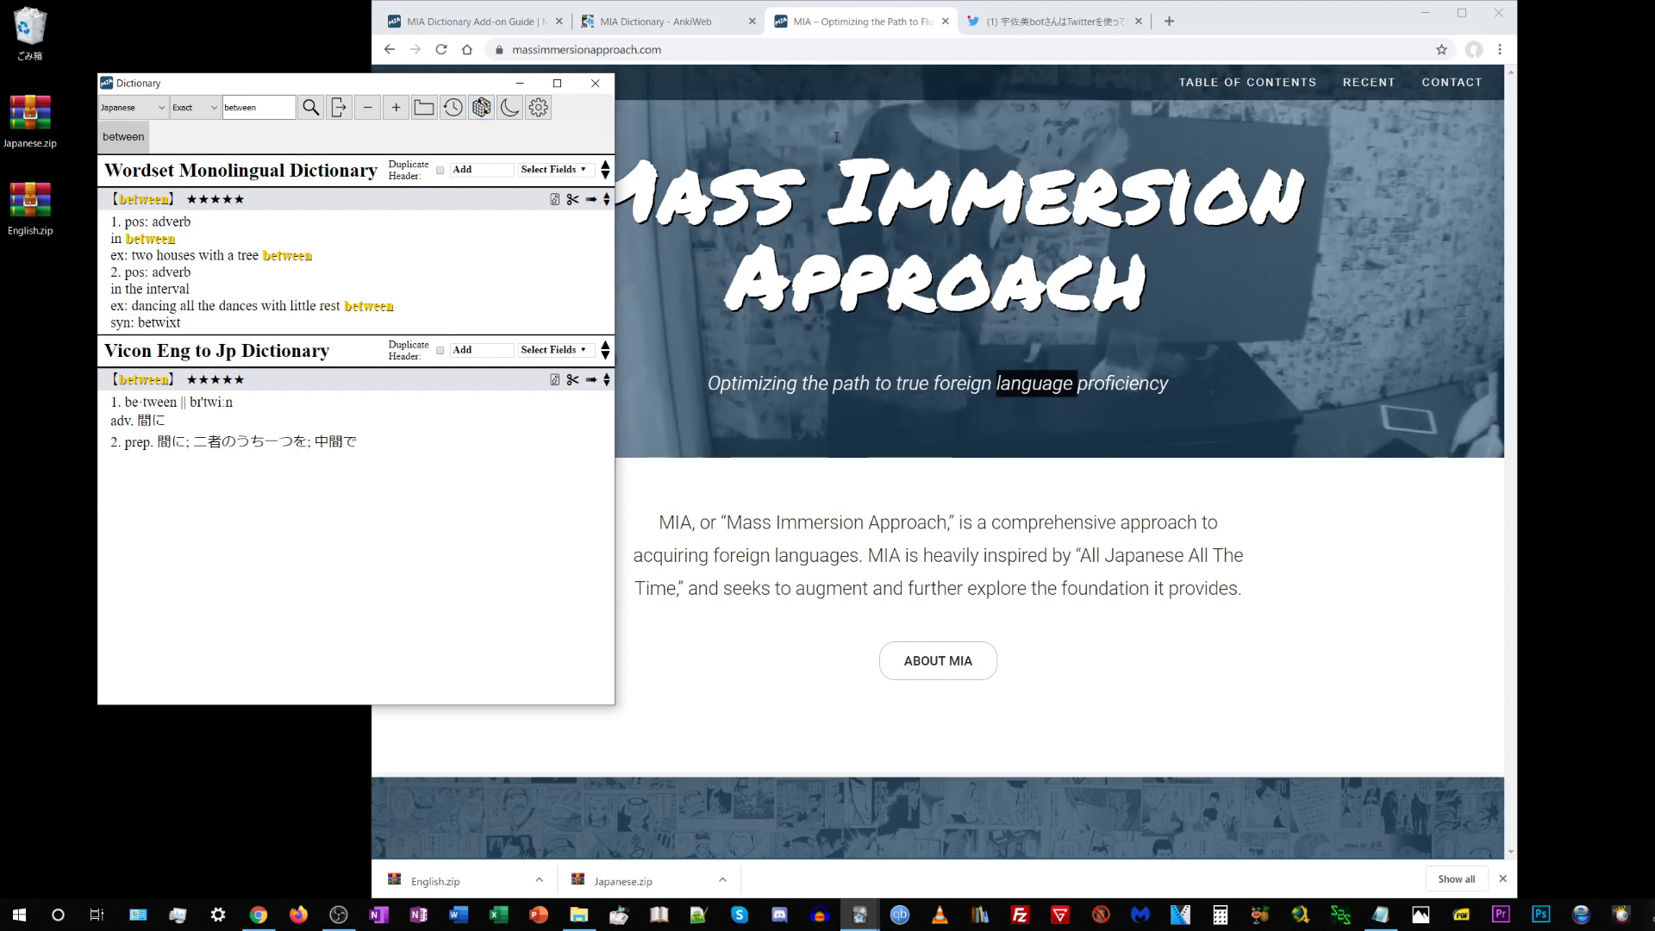
left_click(1038, 22)
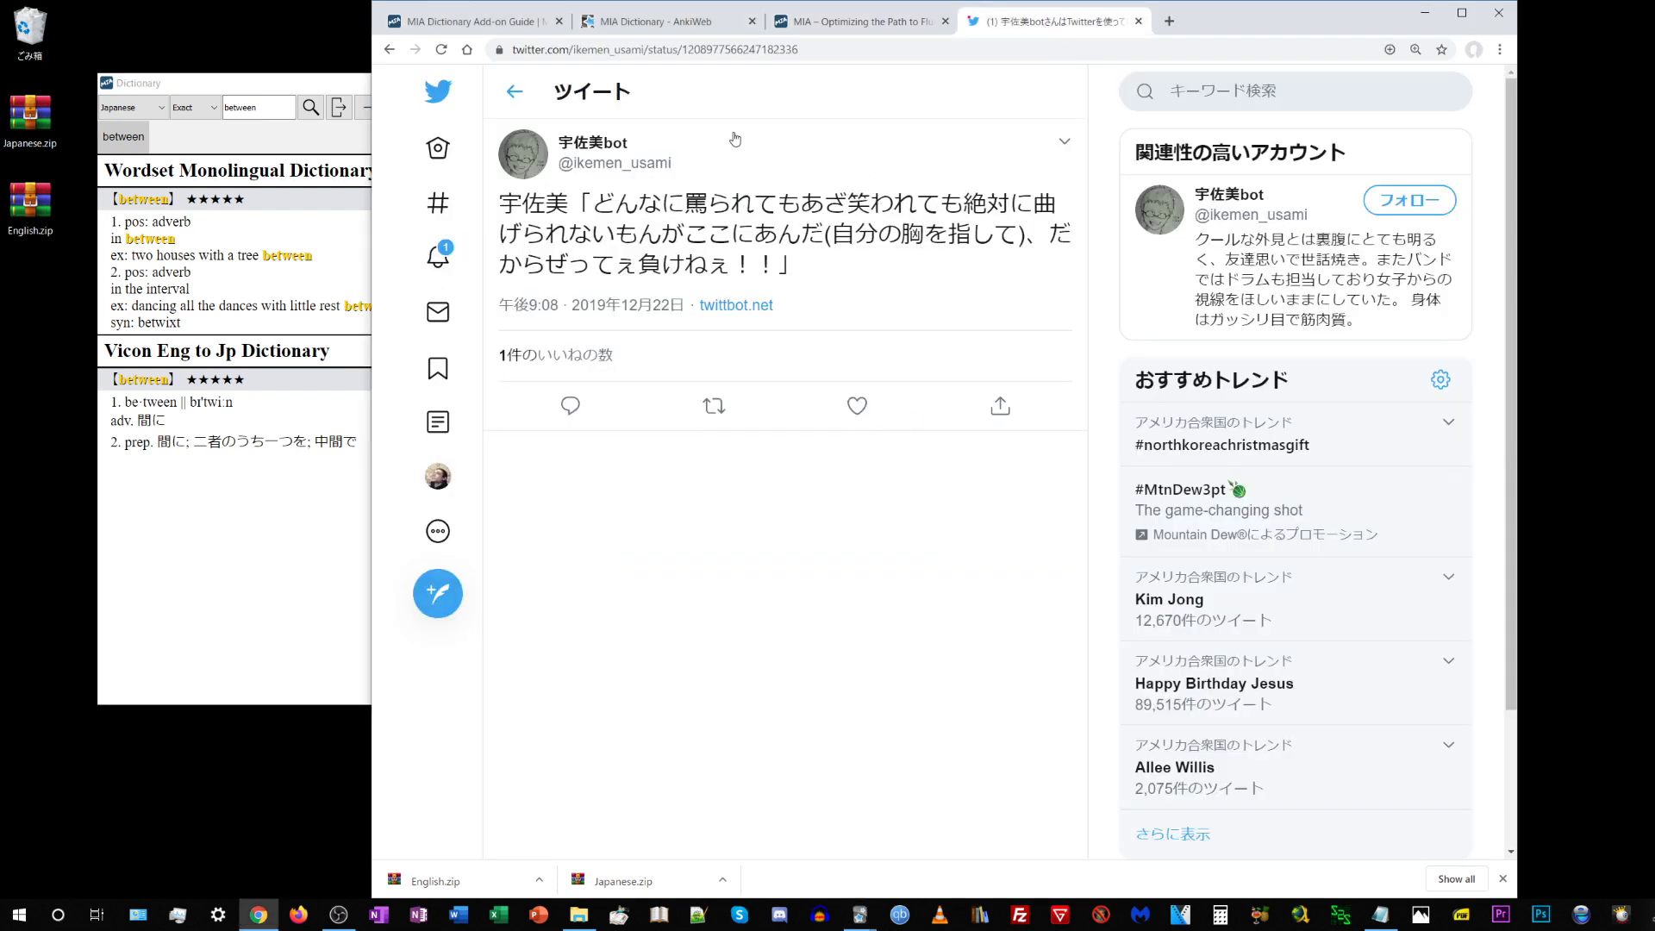
left_click_drag(684, 211, 773, 215)
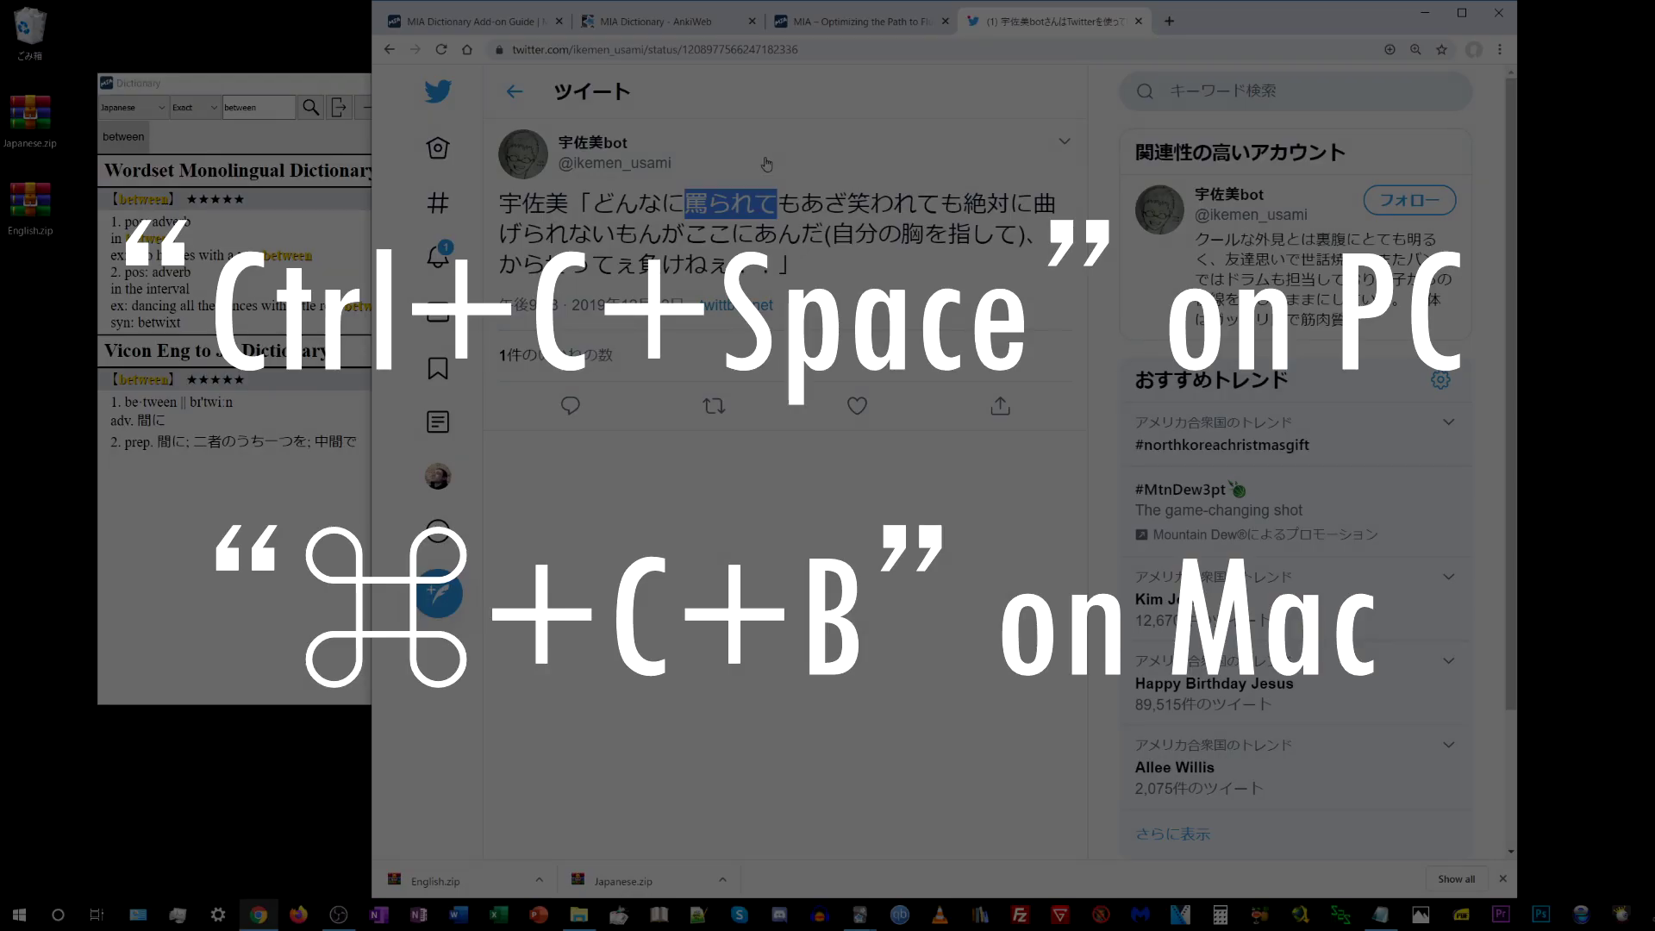
key("ctrl+c")
key("ctrl+space")
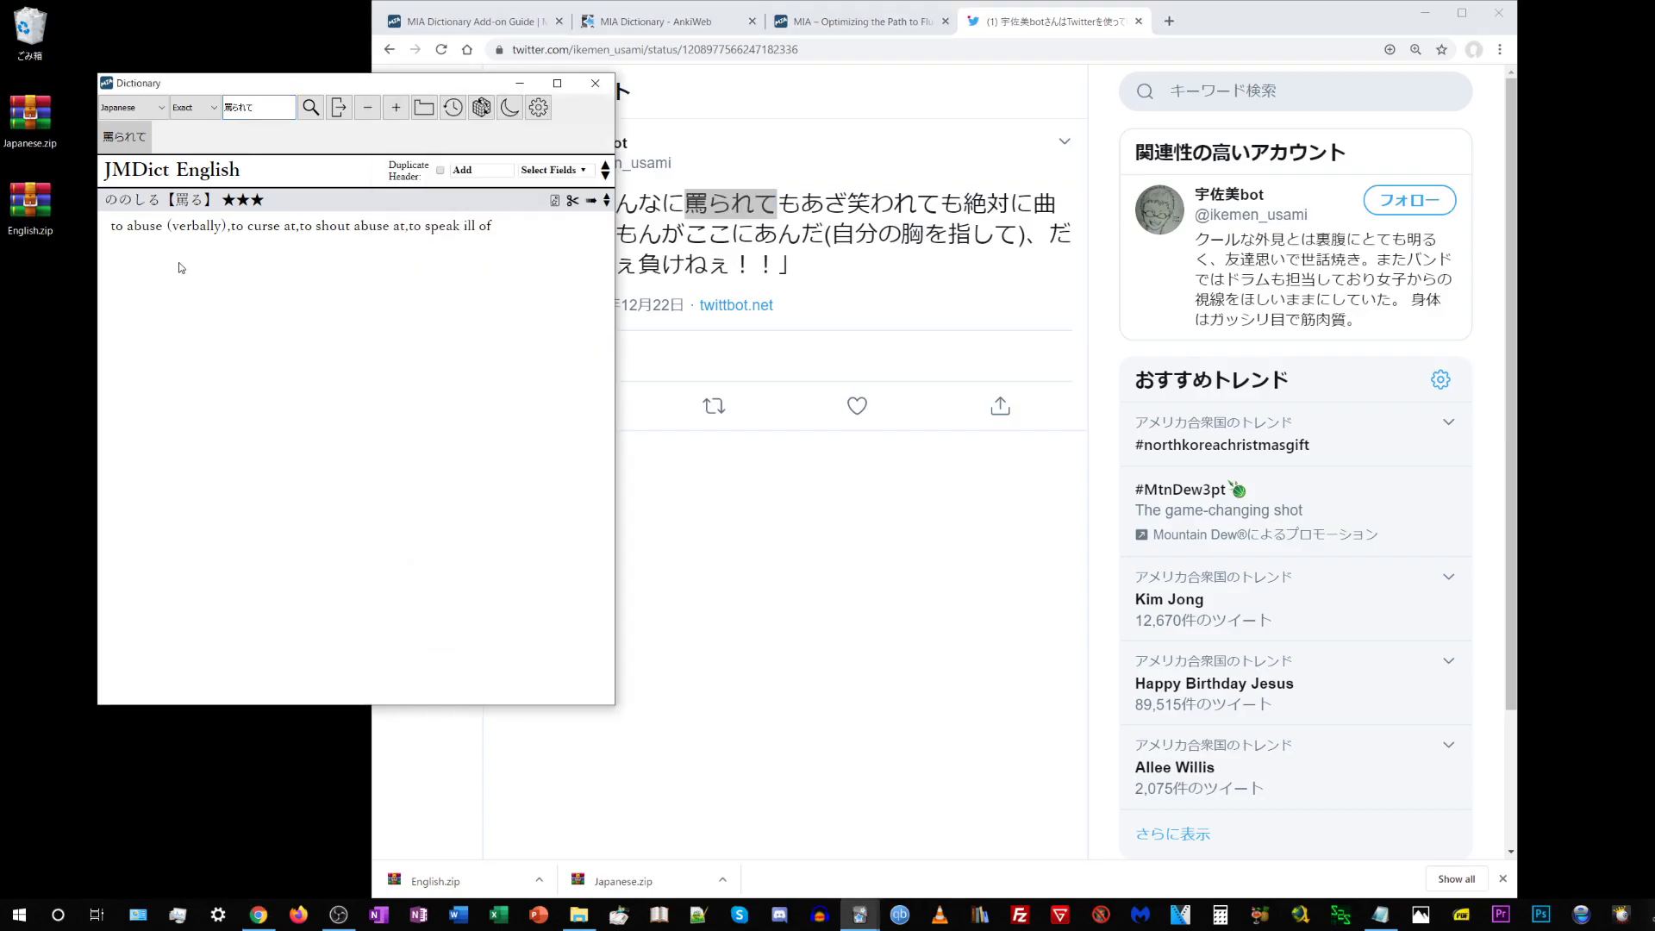
left_click_drag(175, 200, 189, 203)
left_click(201, 210)
Look up あざ笑われて from the same tweet with the global dictionary search.
left_click(781, 170)
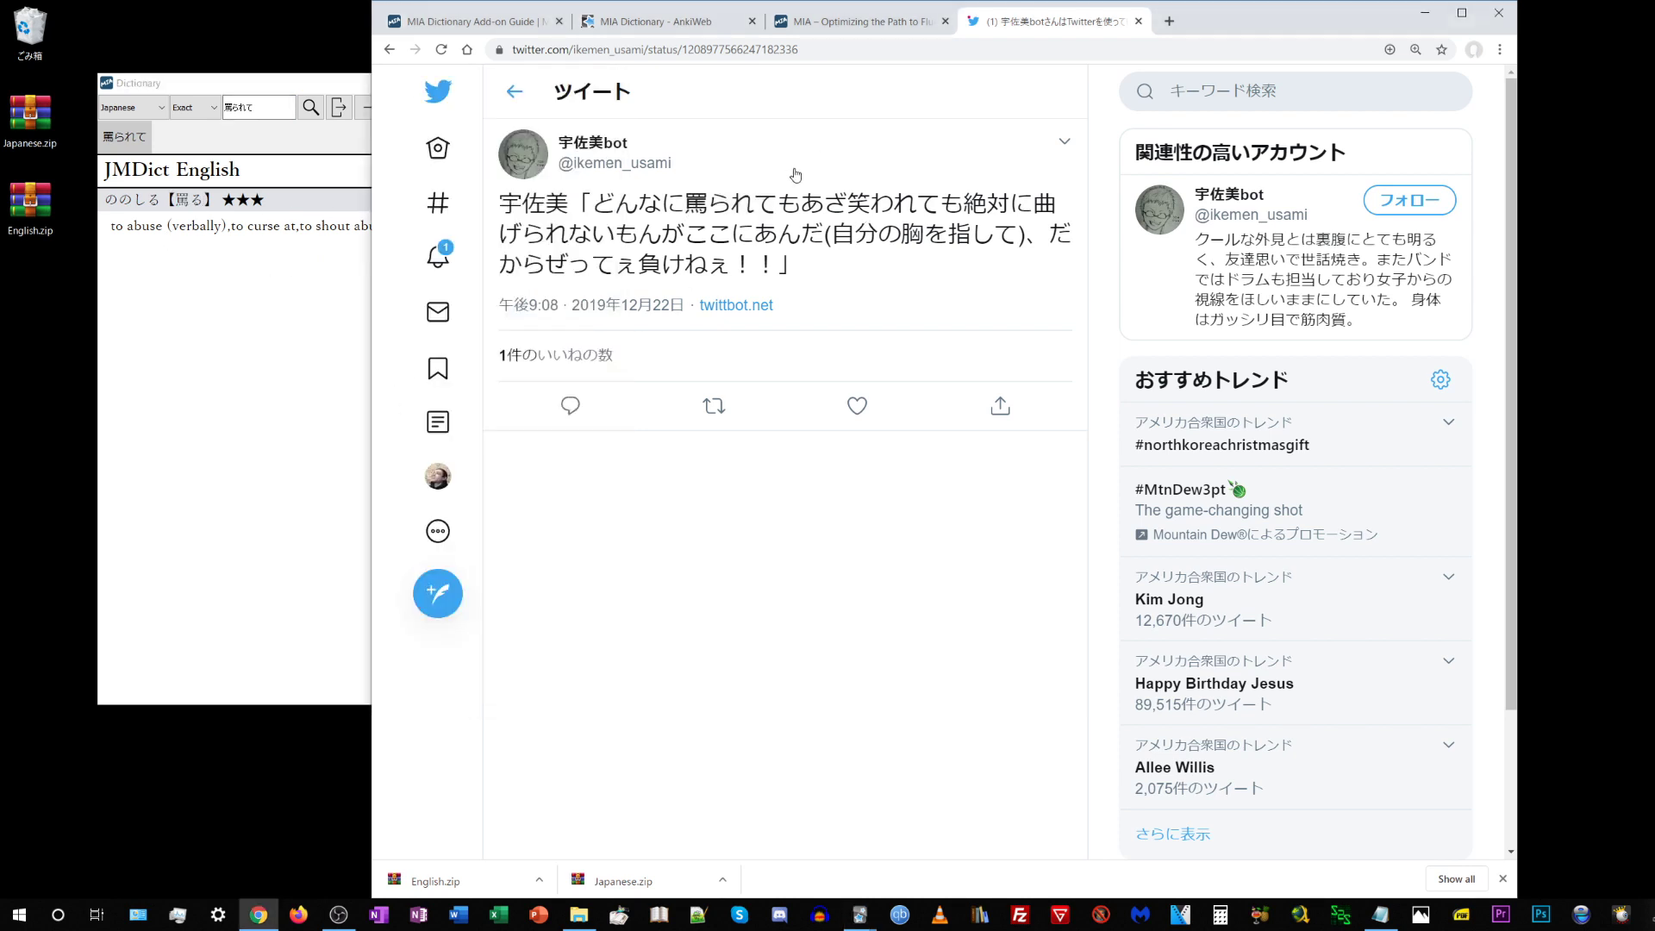
left_click_drag(802, 206, 938, 216)
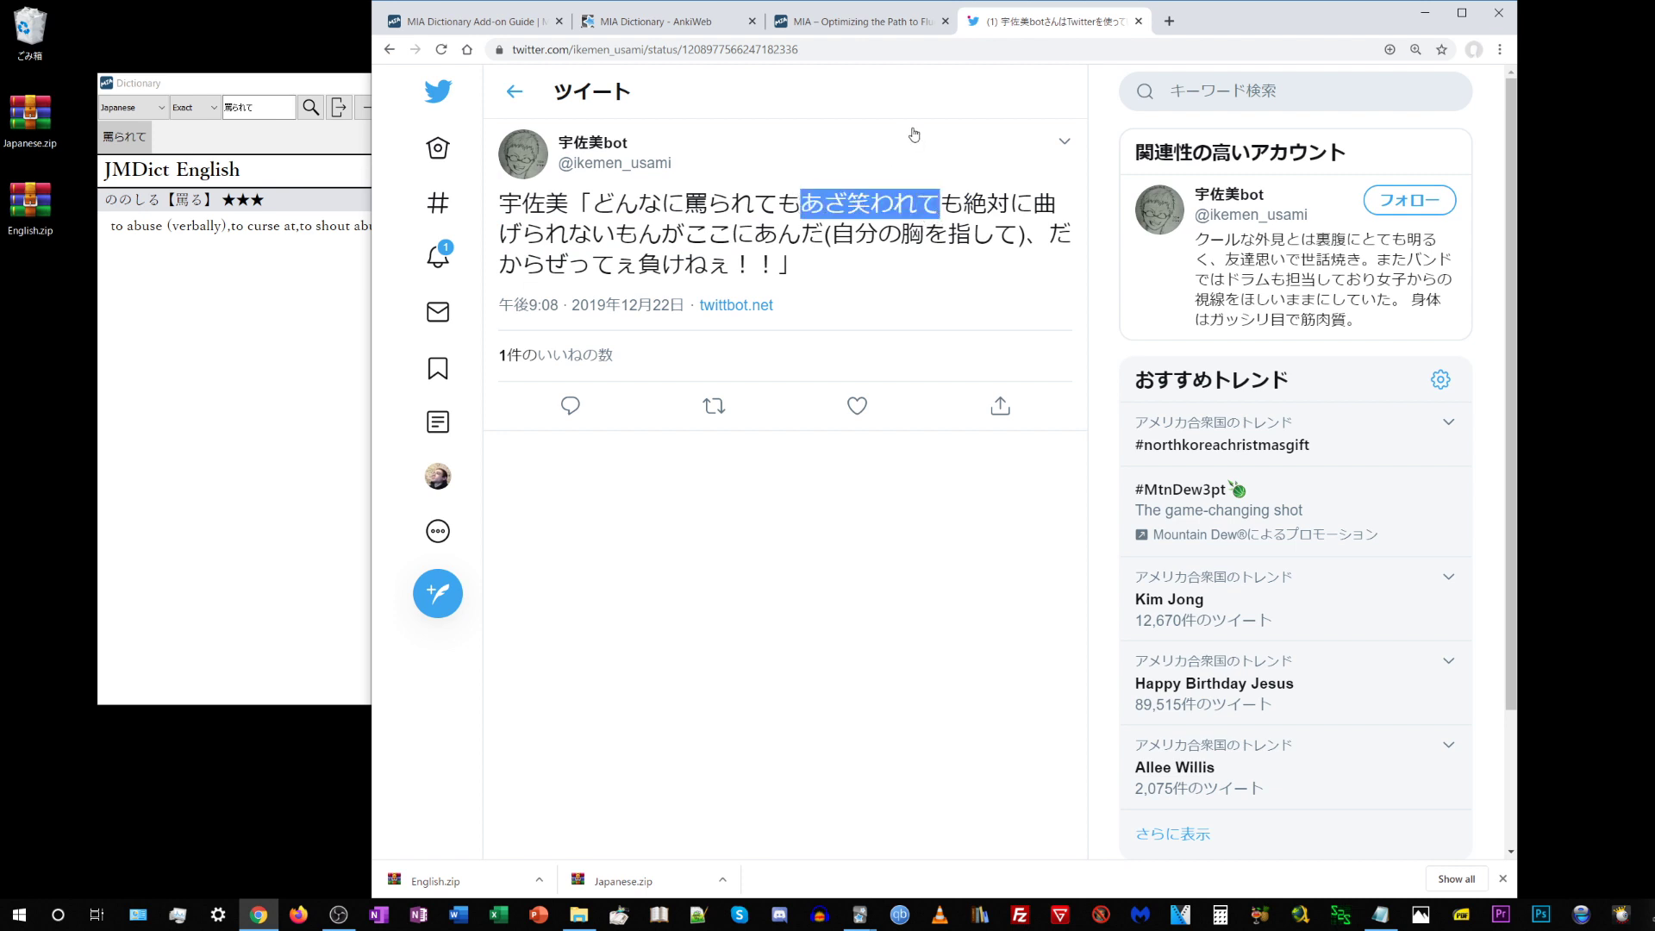
key("ctrl+c+space")
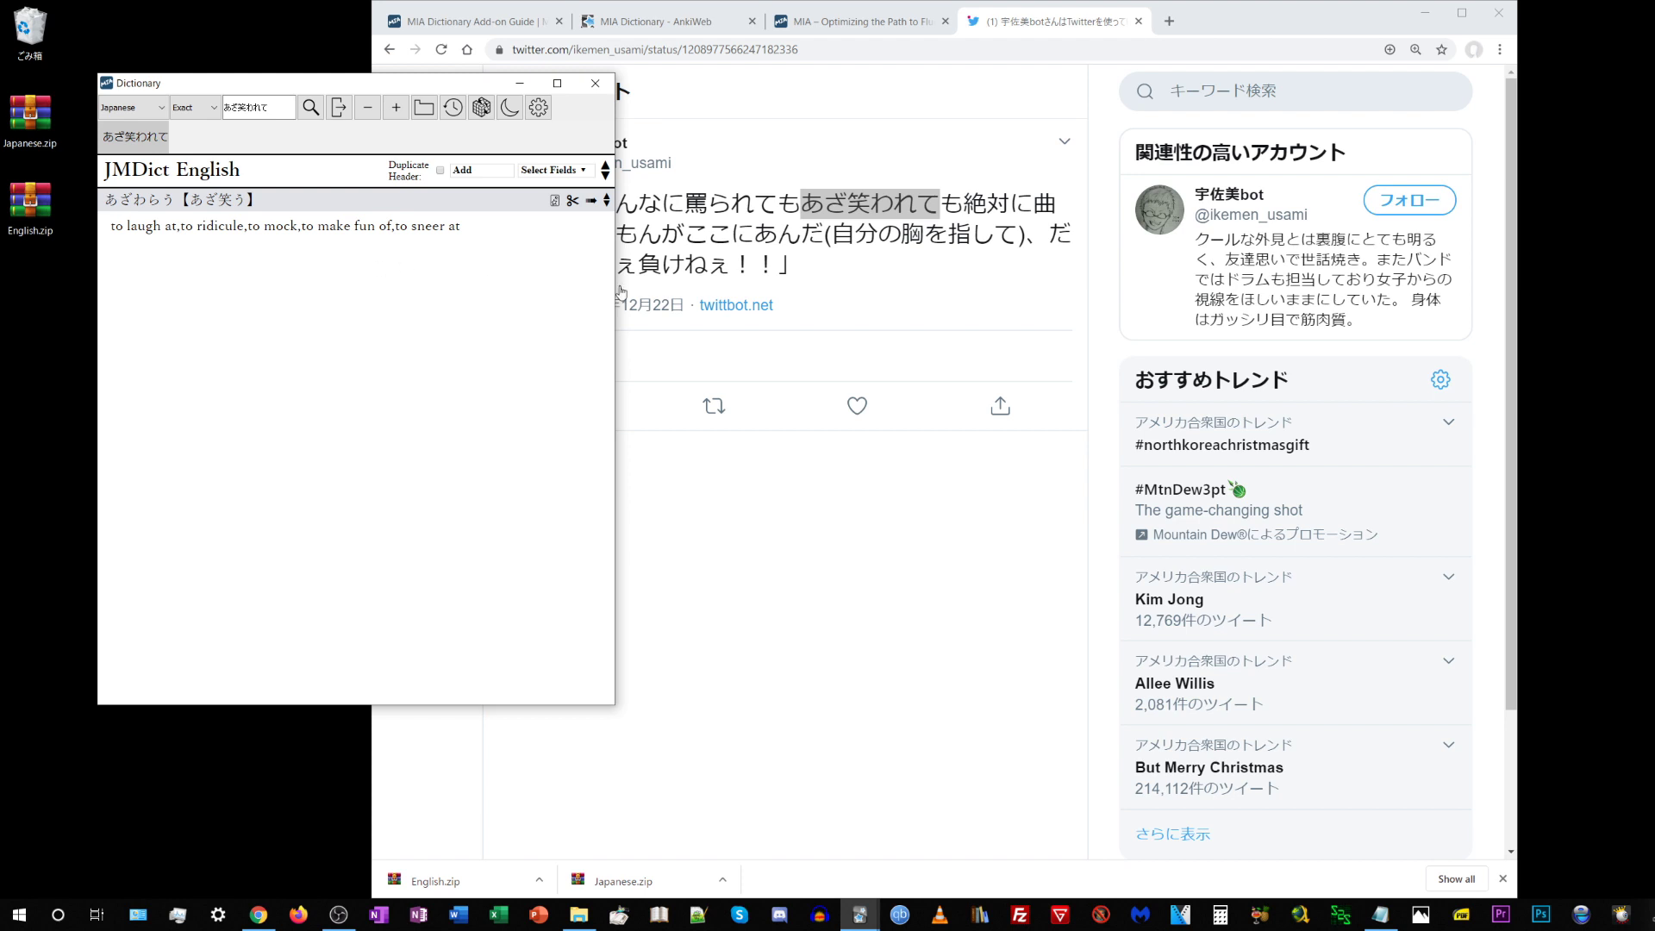
Return to Anki, open an enlarged window for adding a new note, and set its note type to English.
left_click(1498, 11)
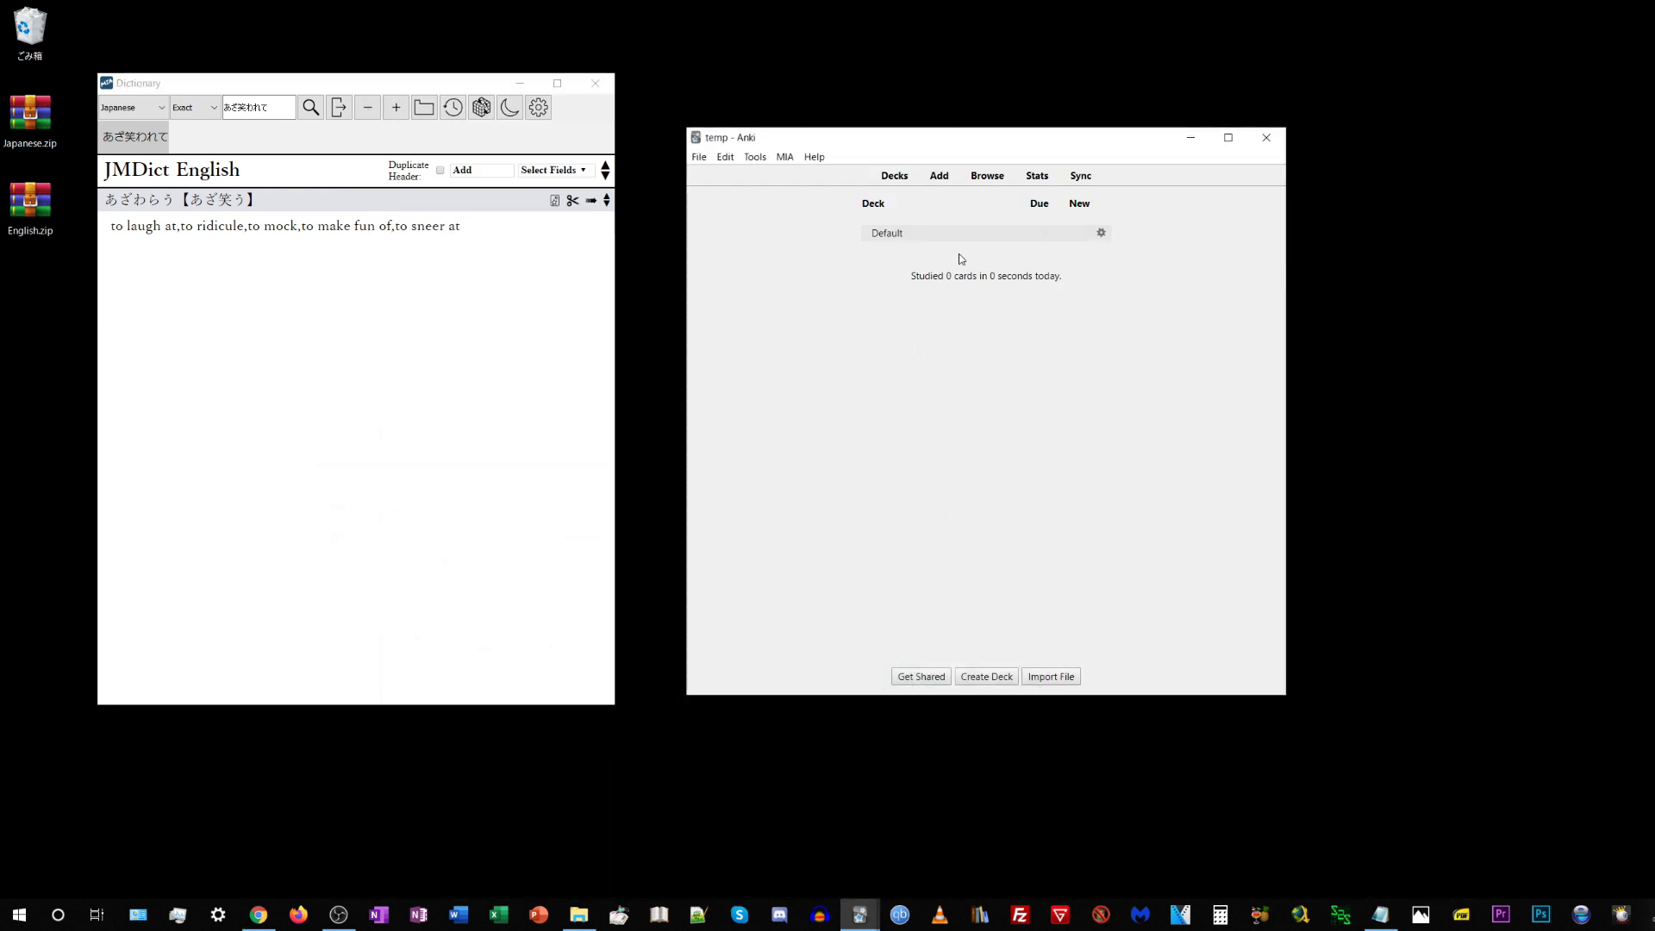
left_click(942, 179)
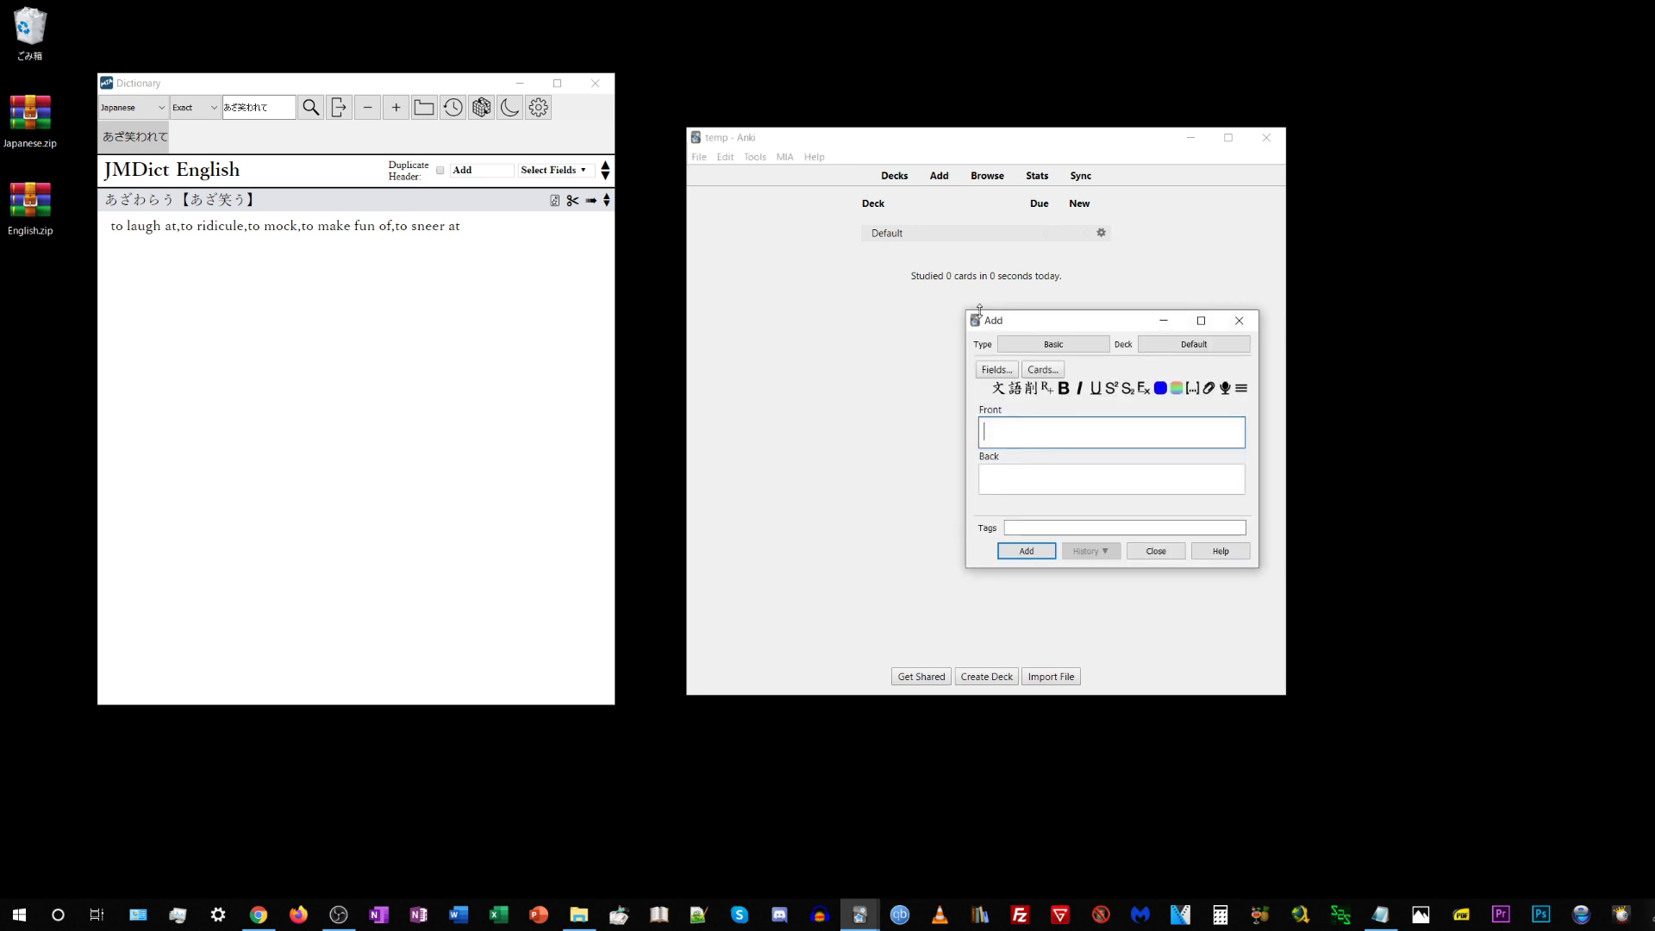
left_click_drag(774, 136, 775, 136)
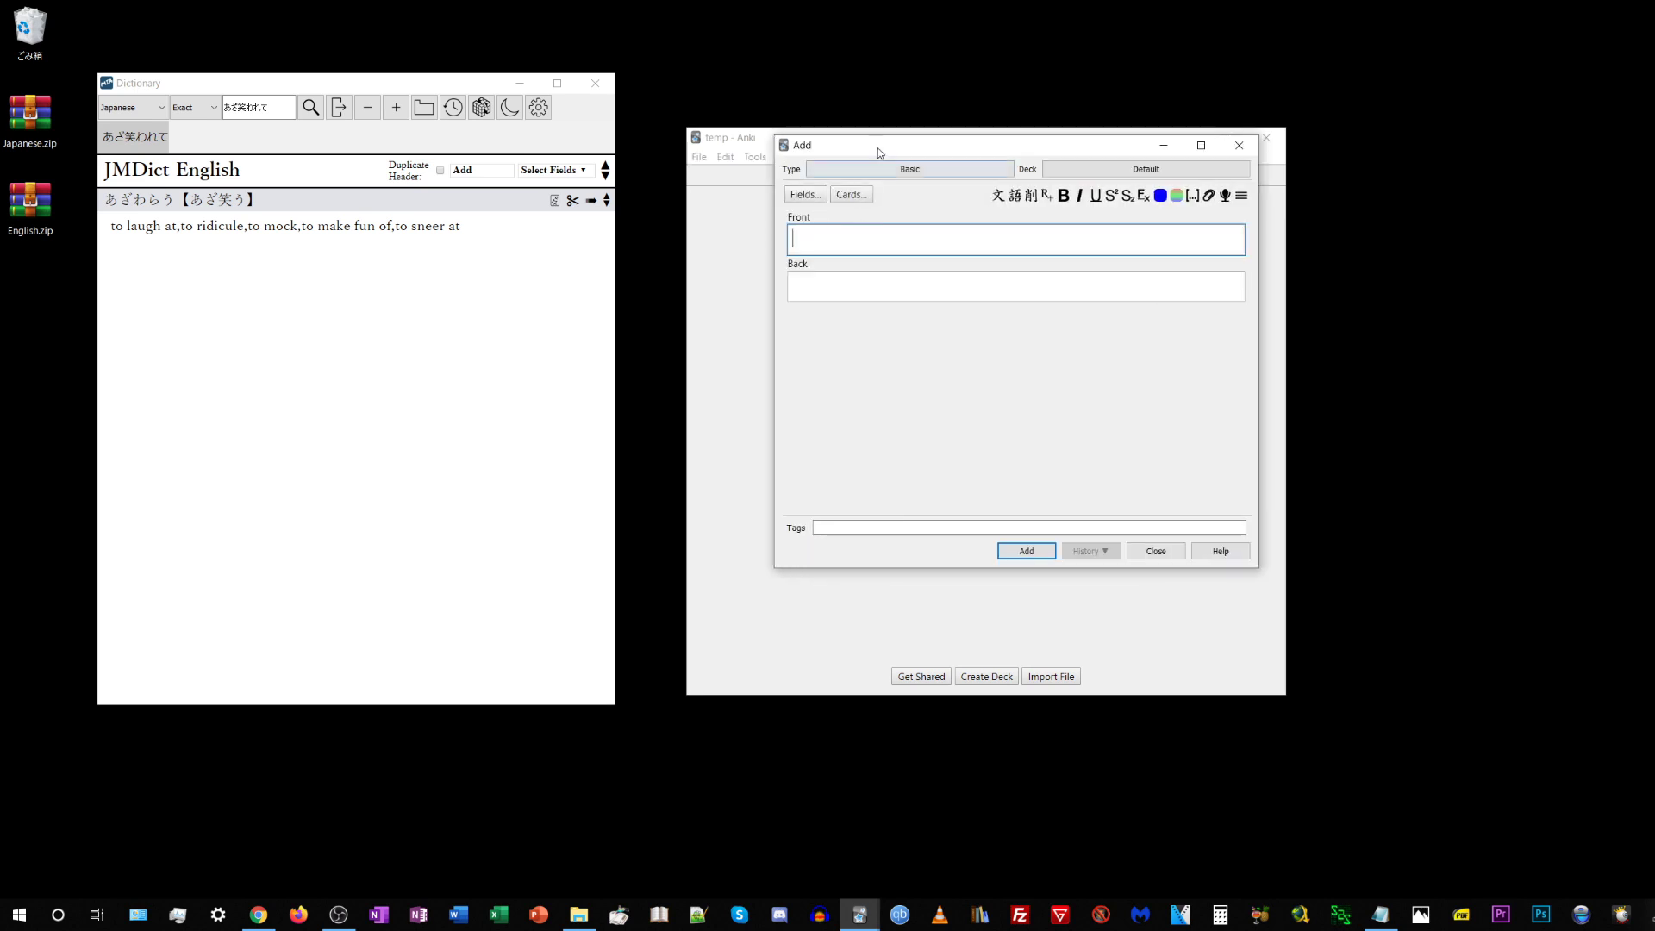
left_click_drag(880, 152, 859, 214)
left_click(861, 230)
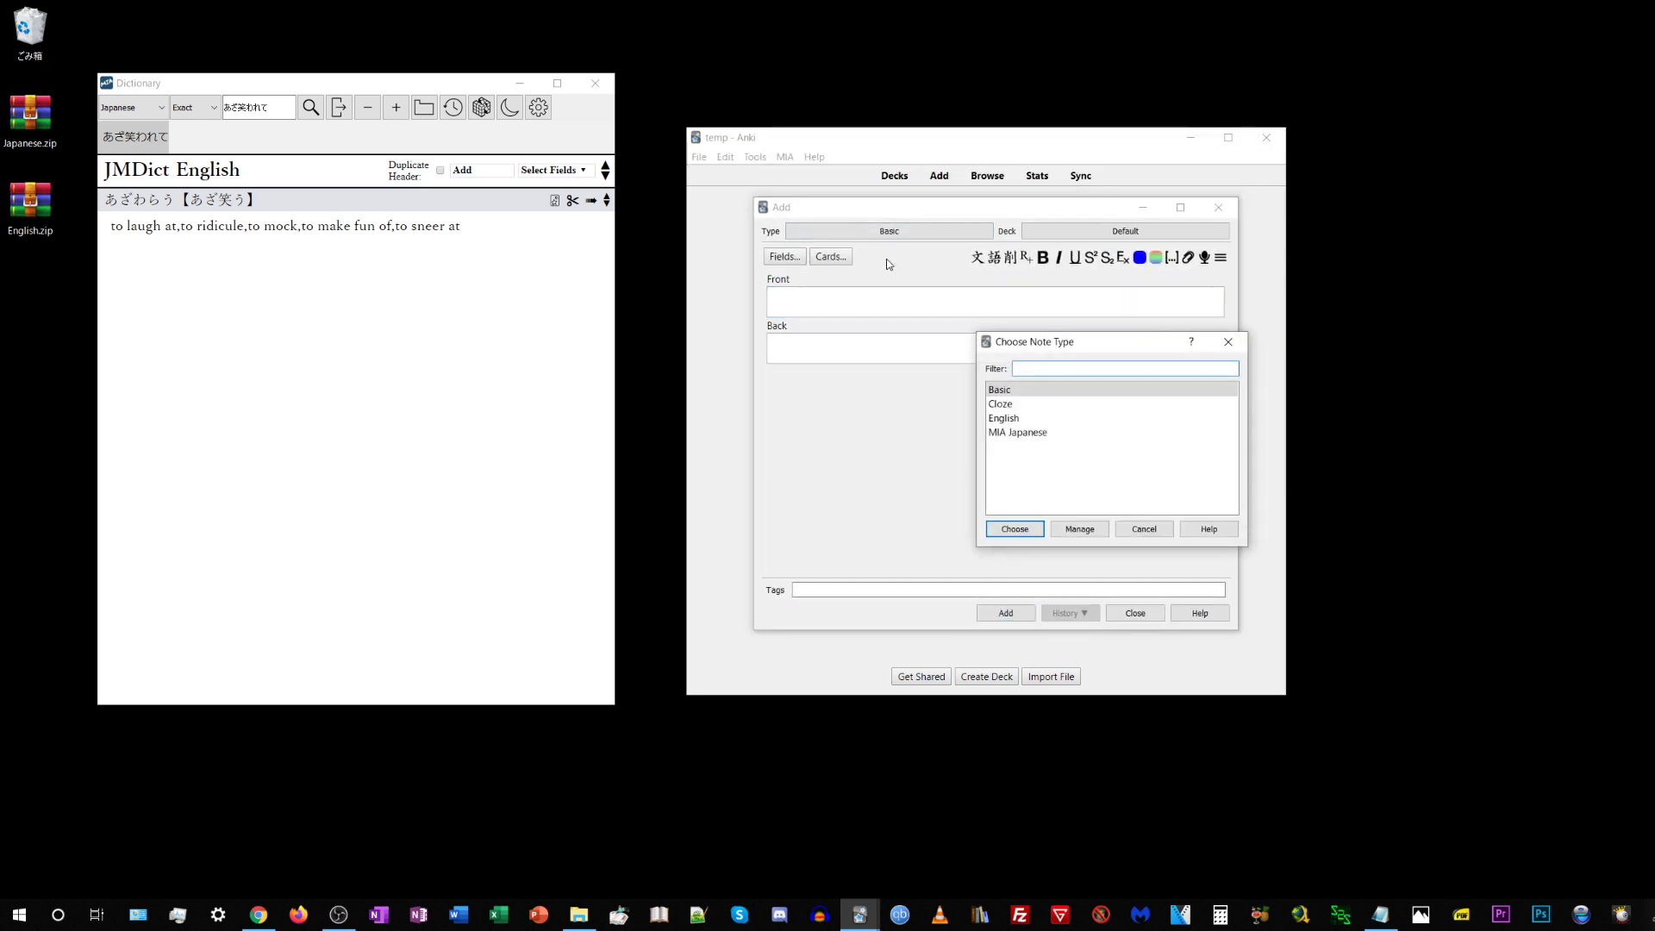
left_click(1008, 419)
left_click(1016, 528)
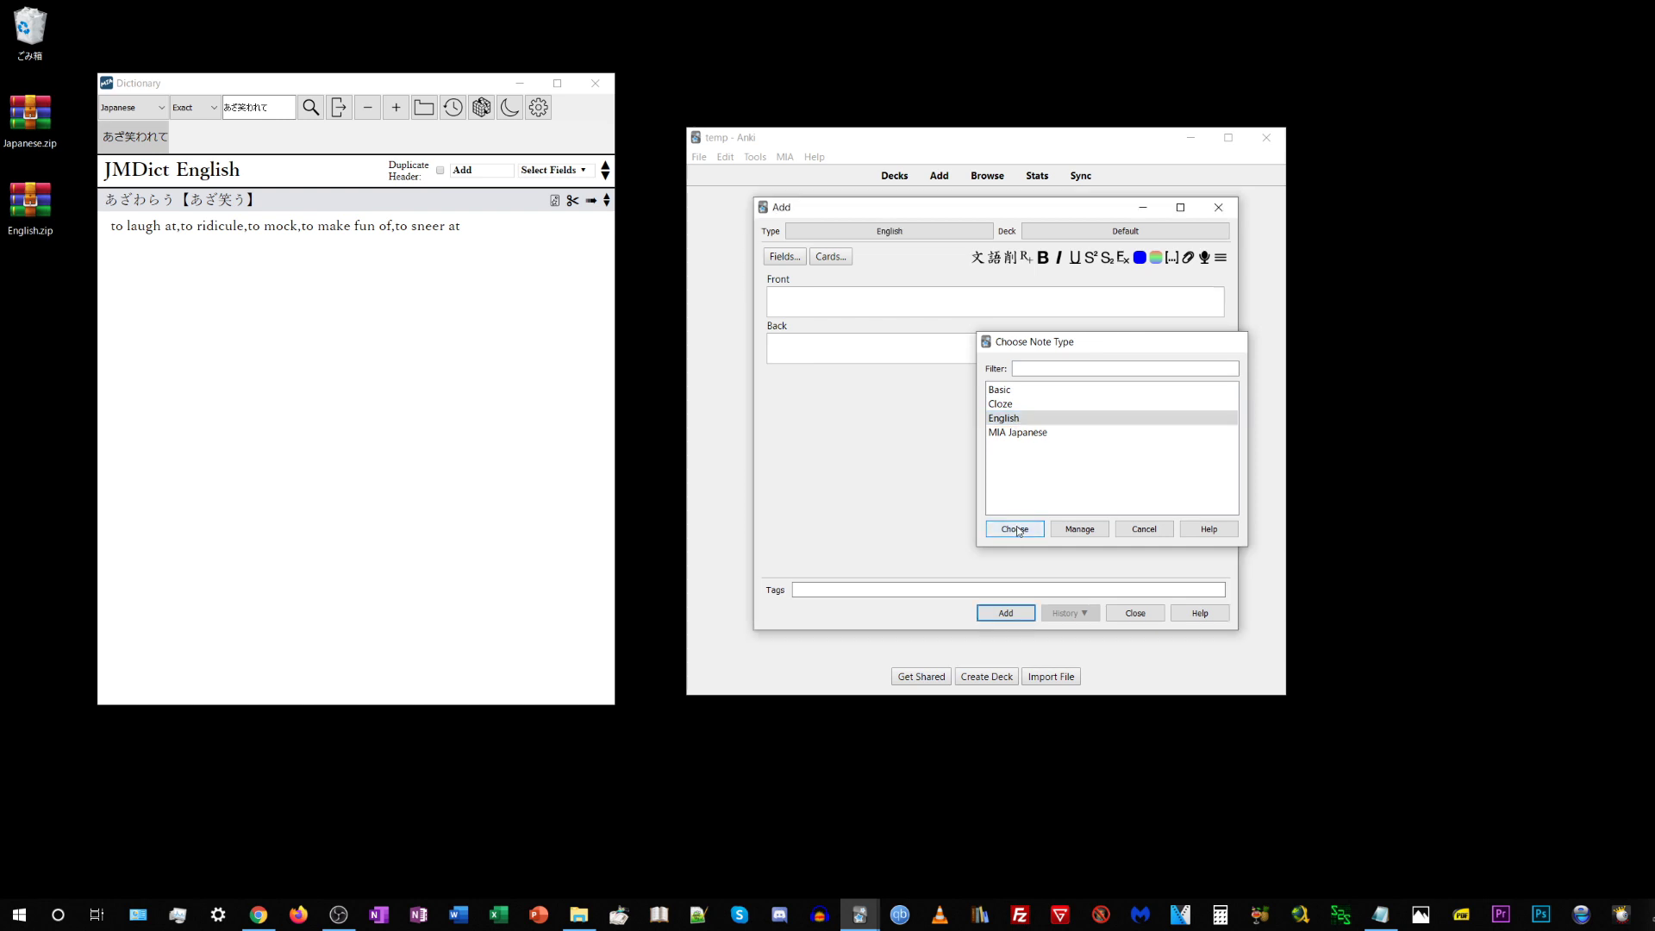
Switch the dictionary group to English and copy the MIA homepage tagline from Chrome into the new note's Sentence field.
left_click(110, 107)
left_click(121, 130)
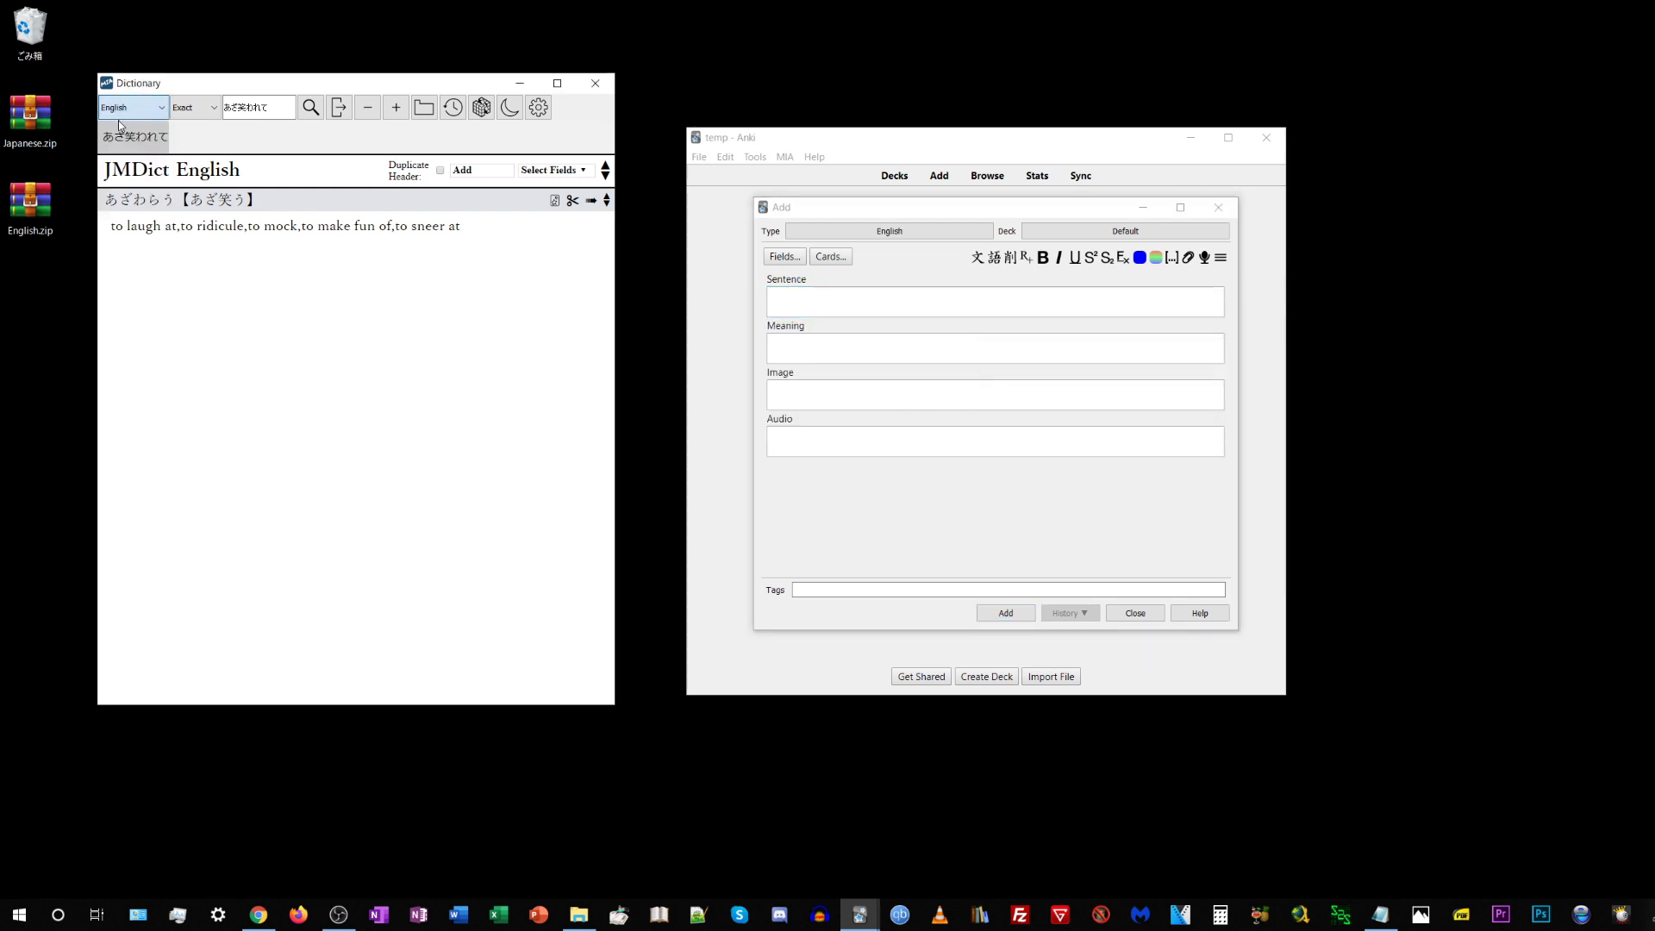
left_click(258, 914)
left_click(827, 22)
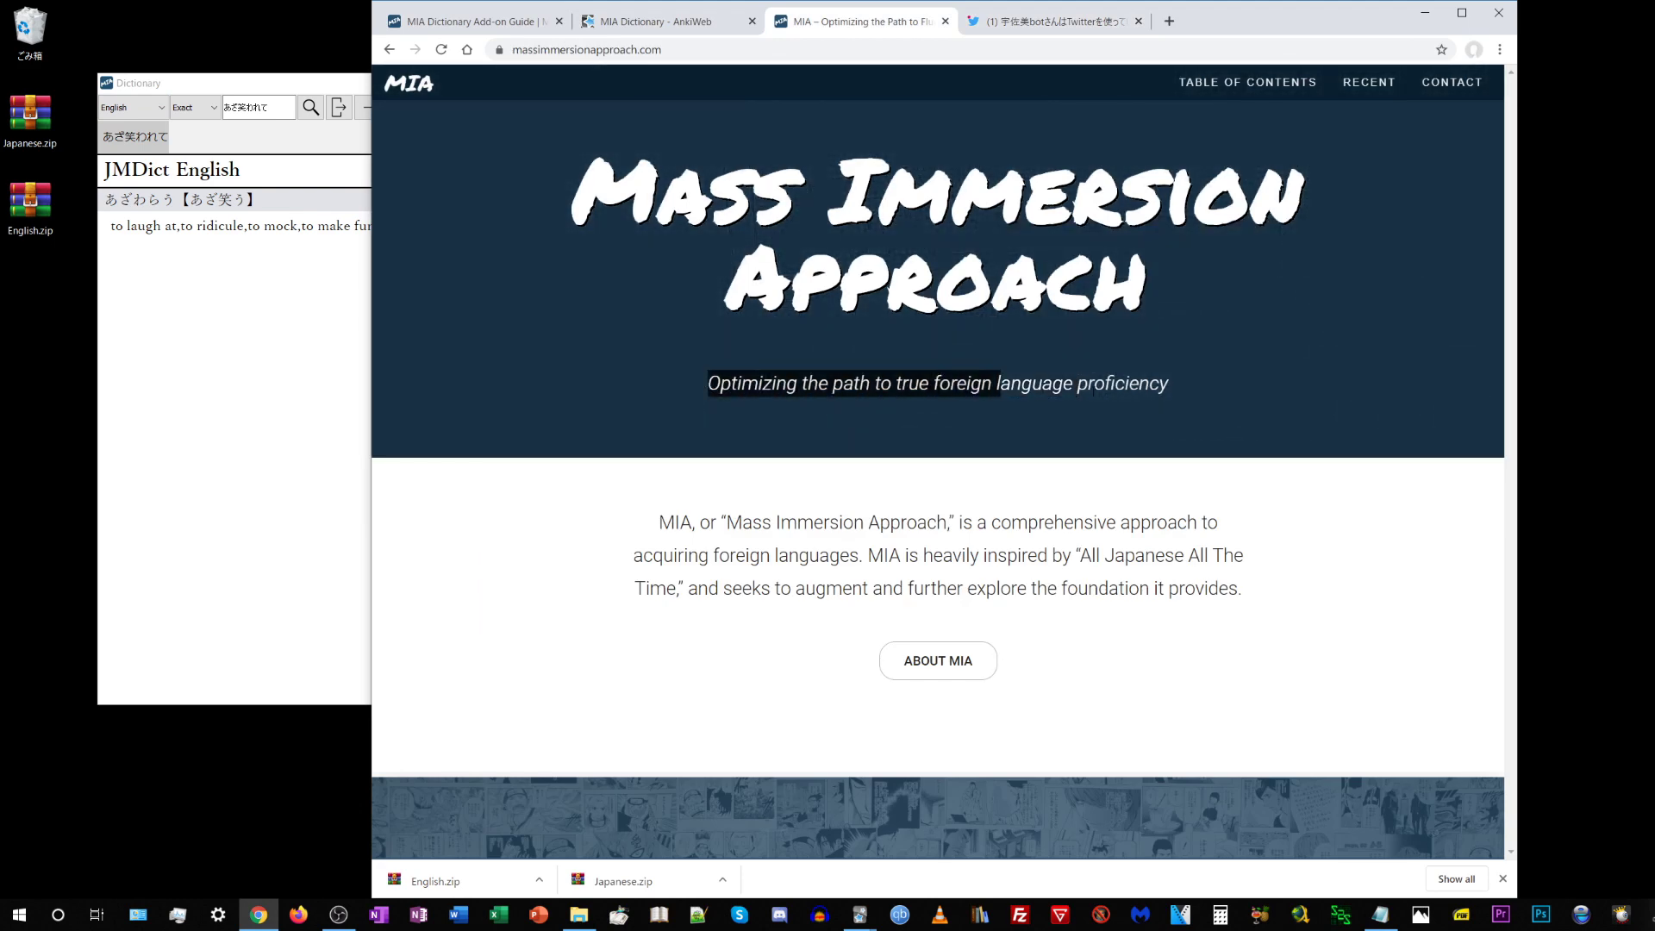
left_click_drag(1094, 389, 1188, 385)
left_click(1425, 13)
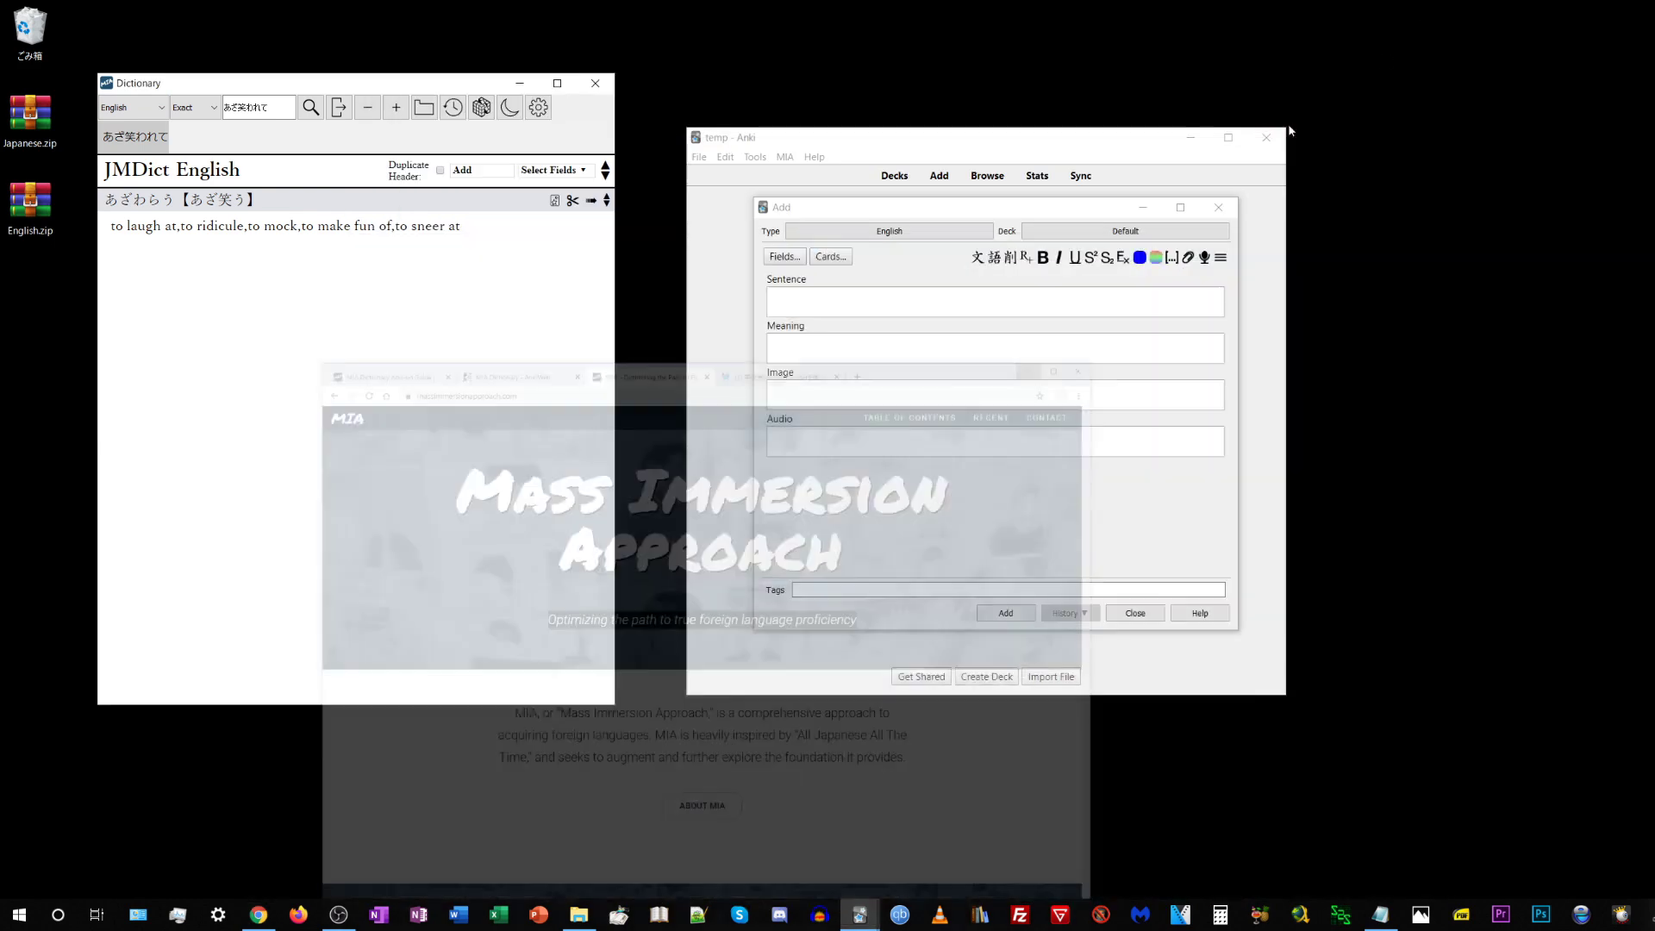
left_click(836, 300)
key("ctrl+v")
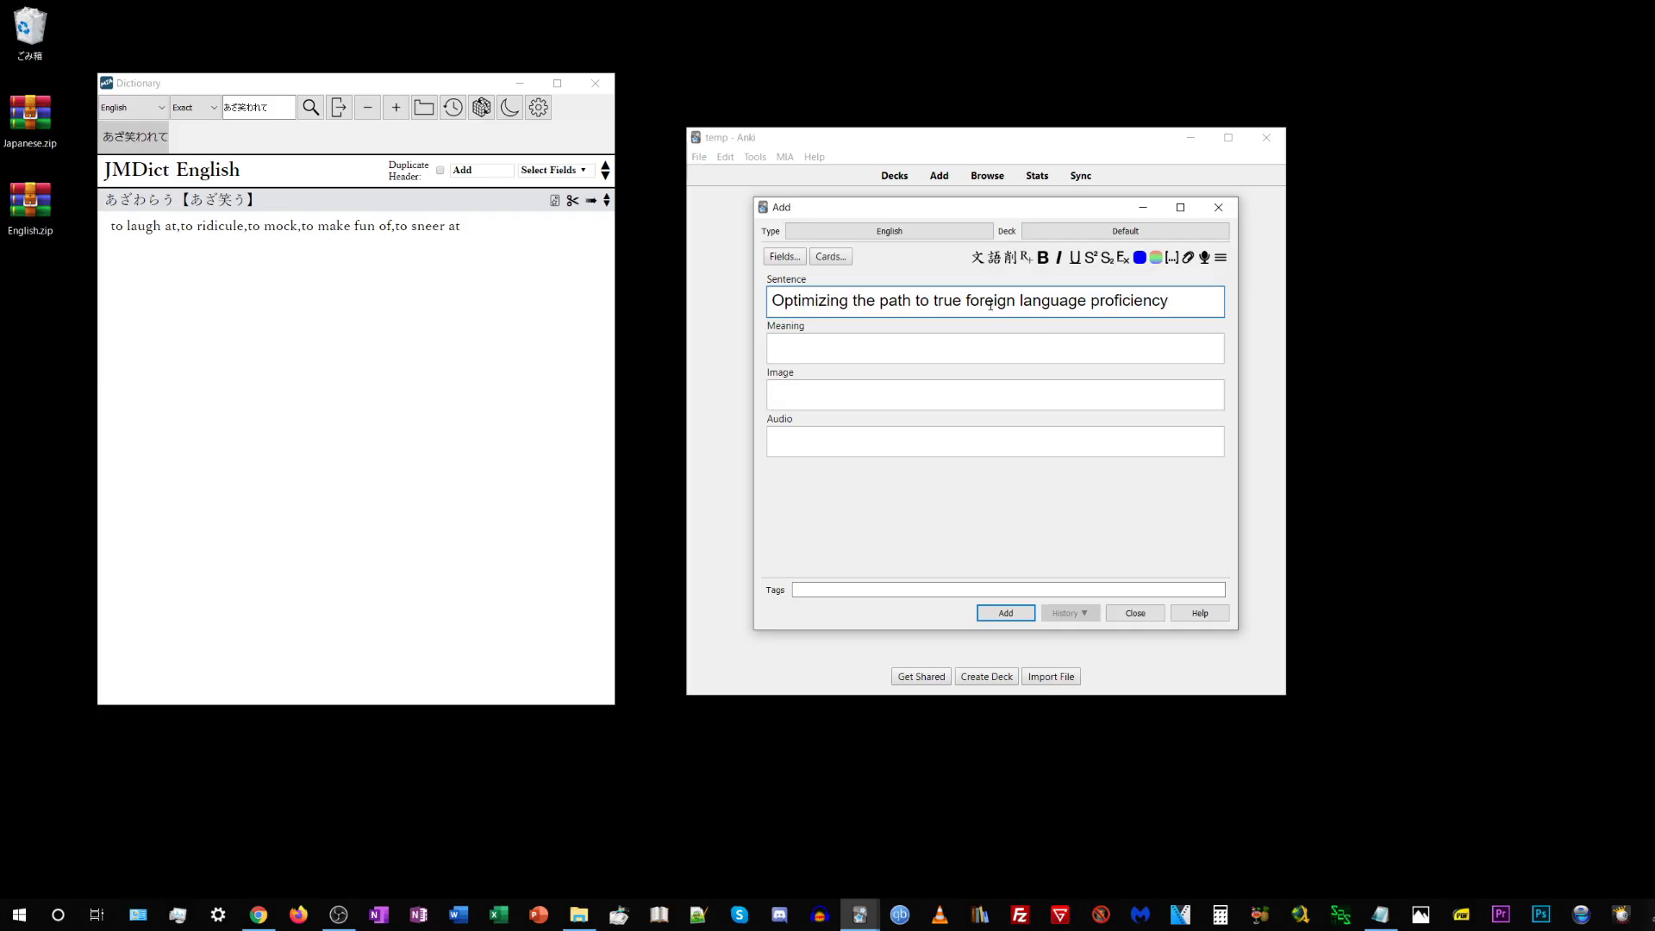
Look up "foreign" from the note's Sentence field and shift the Dictionary window slightly.
double_click(990, 301)
key("ctrl+s")
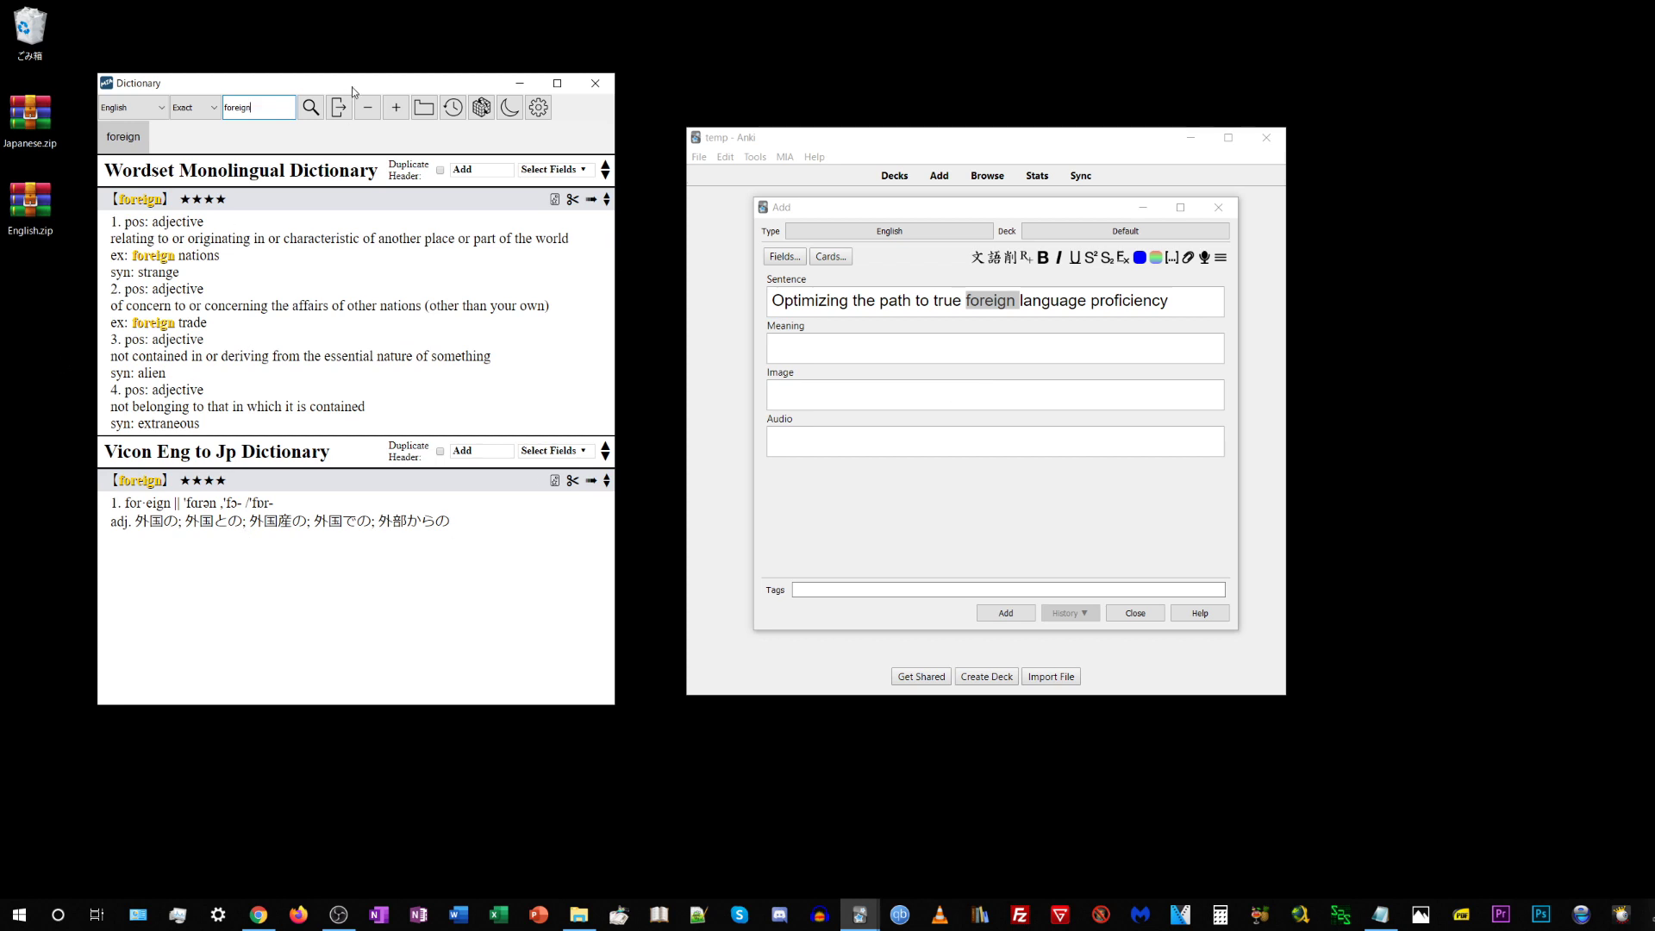
left_click_drag(352, 86, 374, 96)
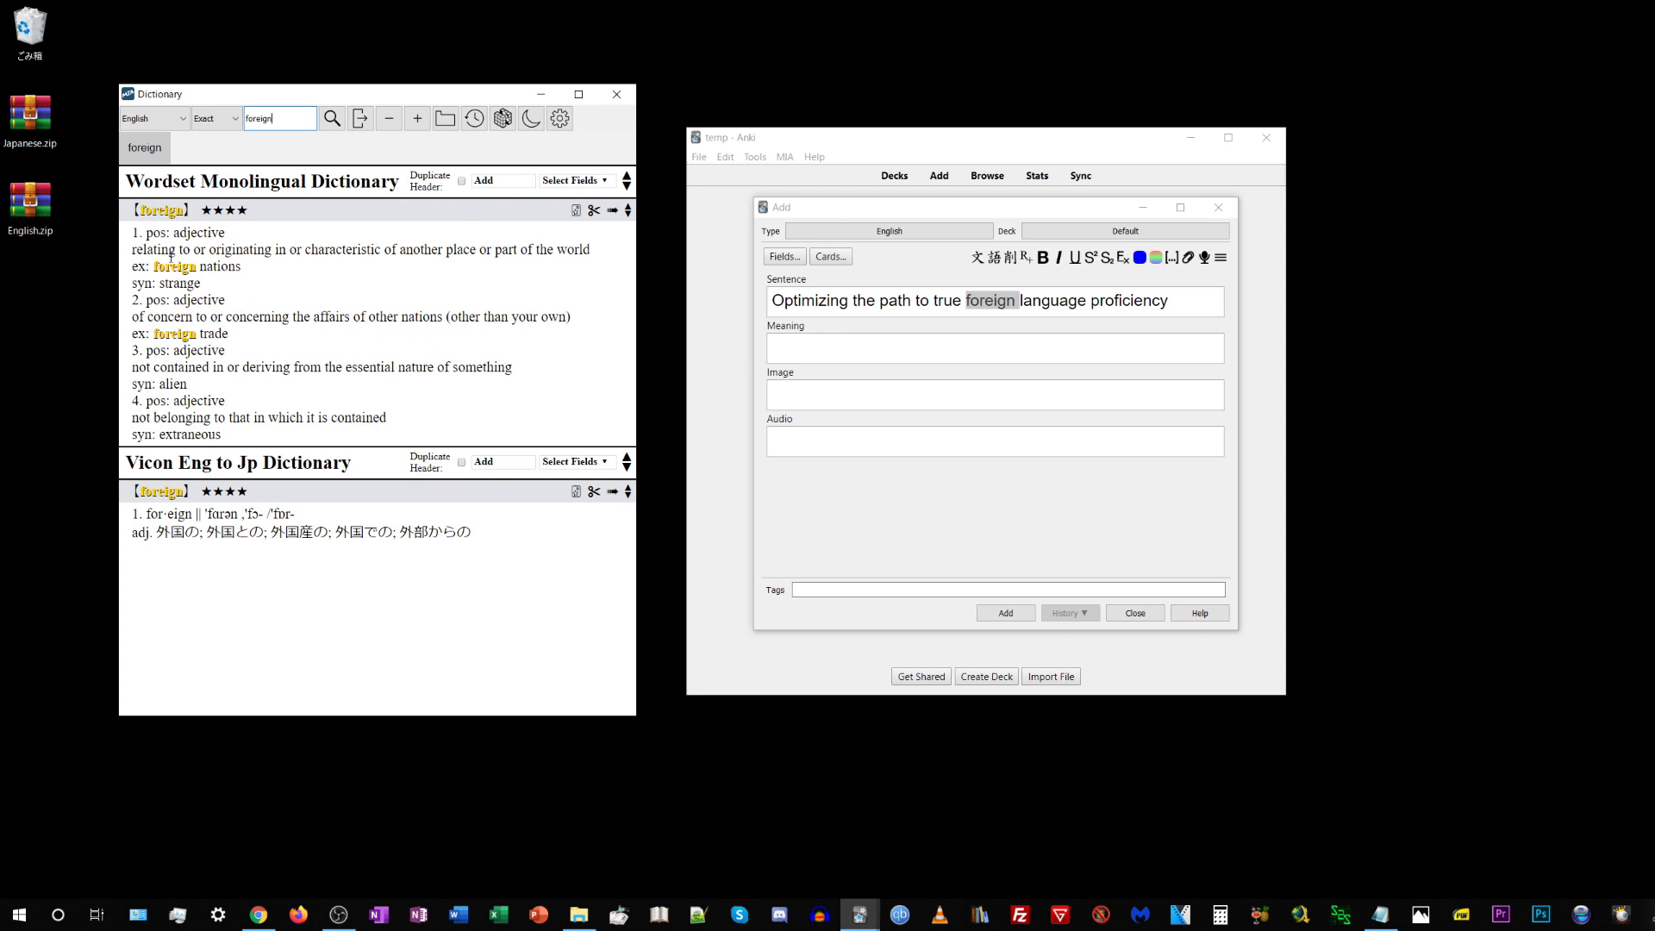
Set Meaning as the target field for the Vicon Eng to Jp Dictionary and send its "foreign" entry to the note.
left_click(556, 466)
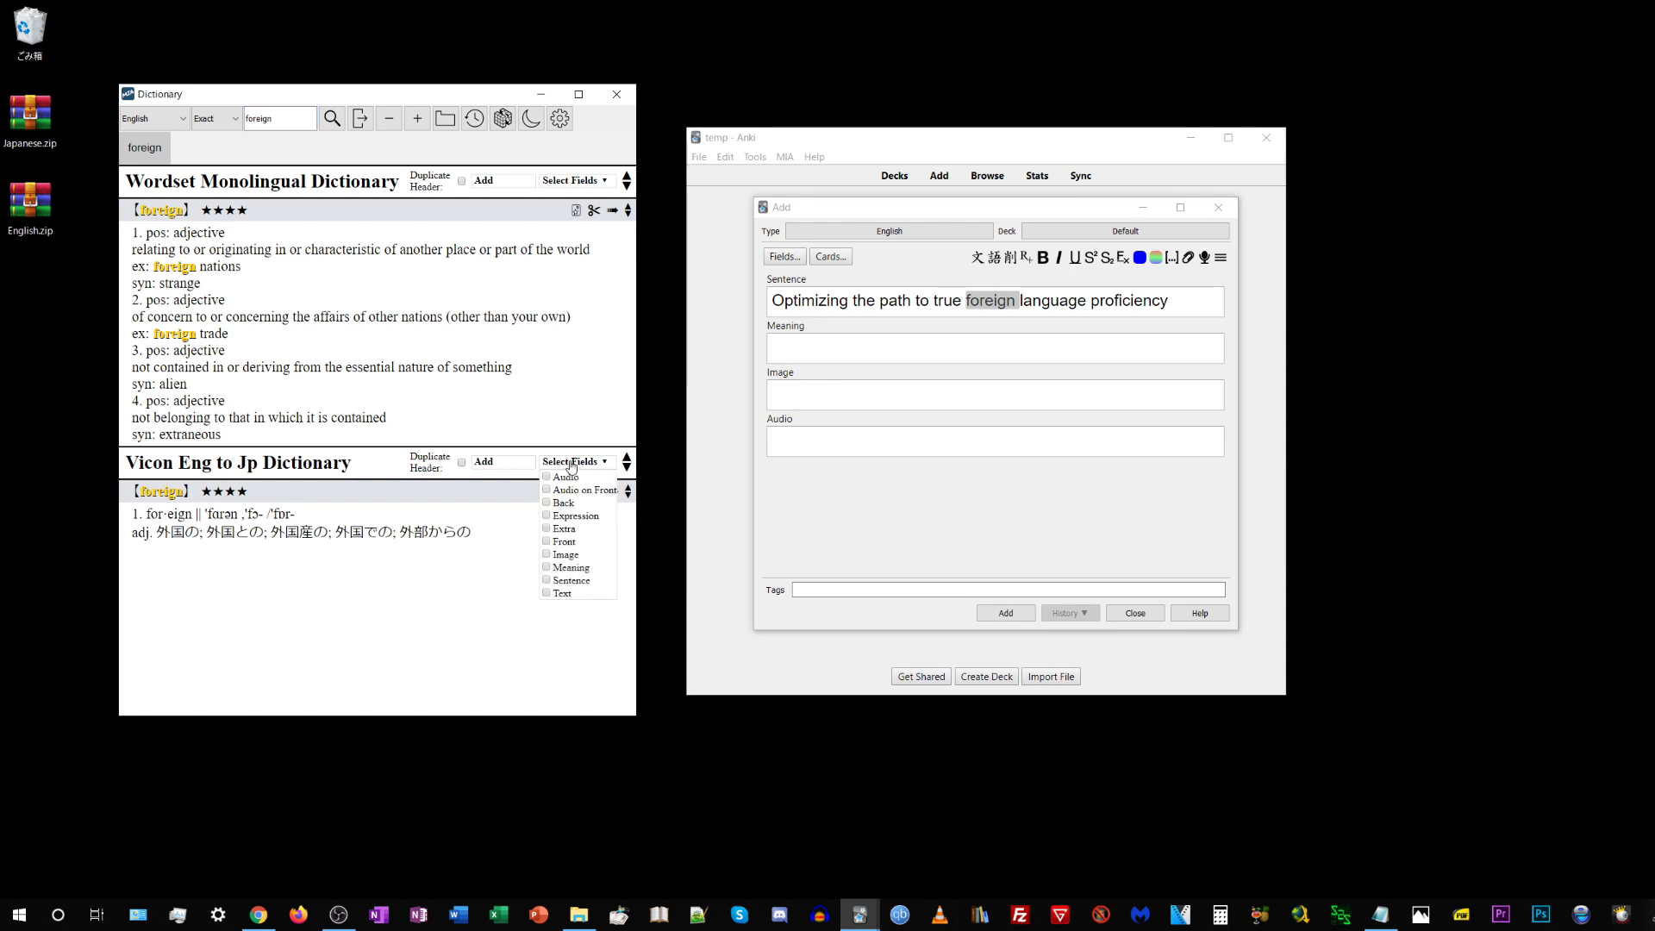
left_click(546, 568)
left_click(502, 595)
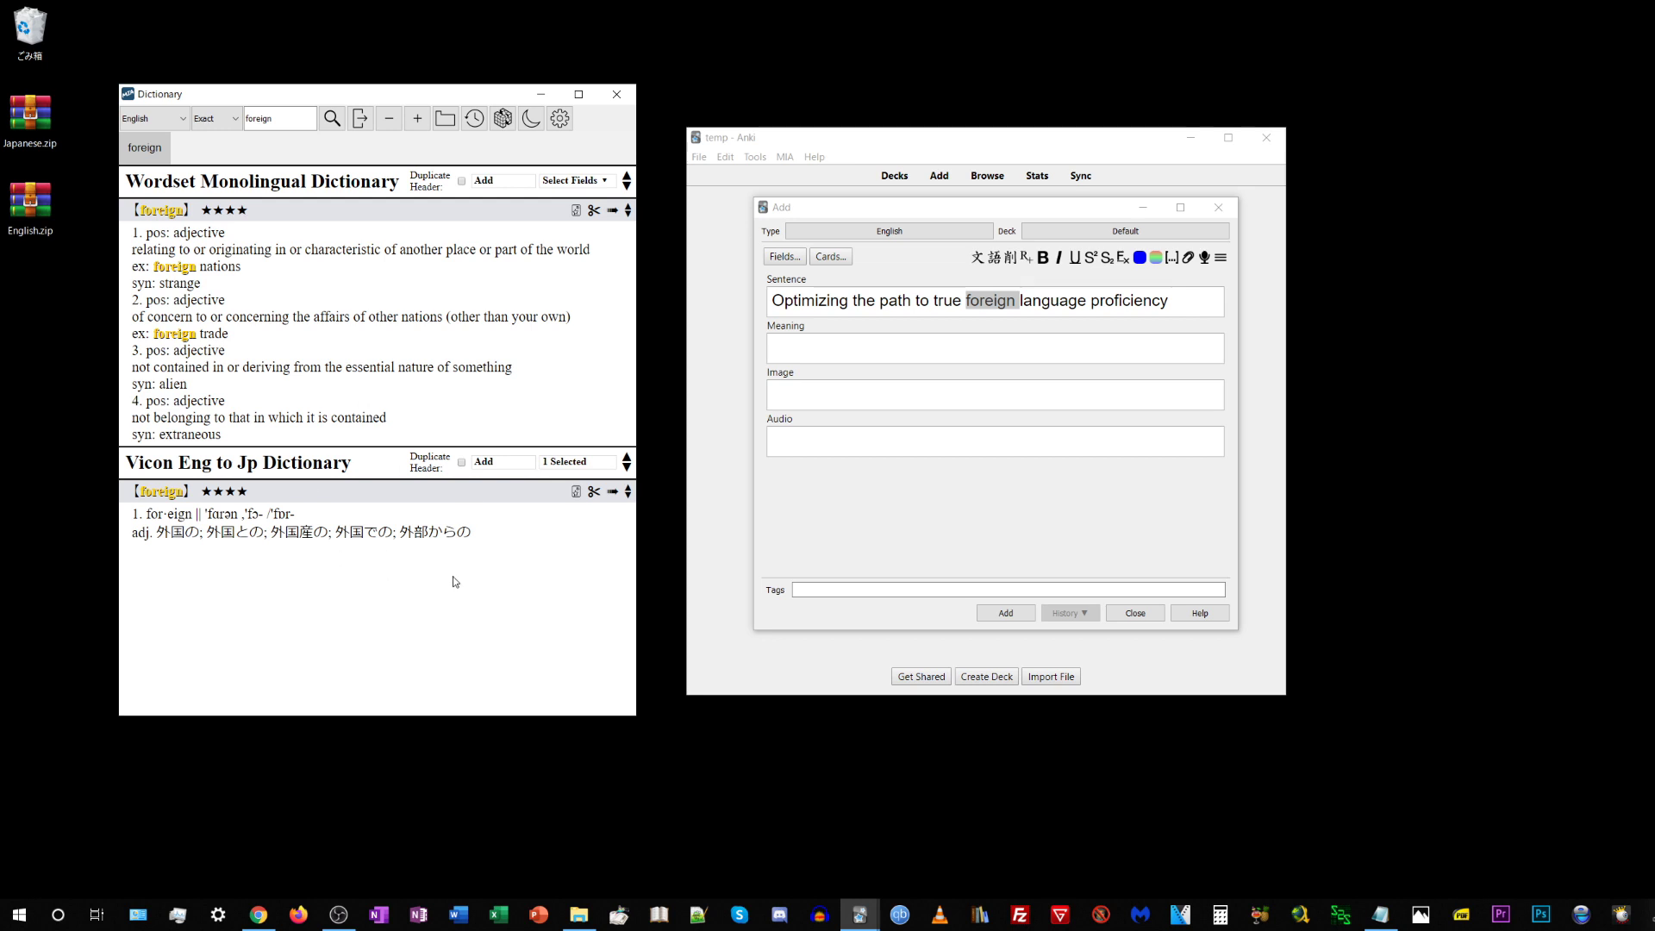
left_click(773, 537)
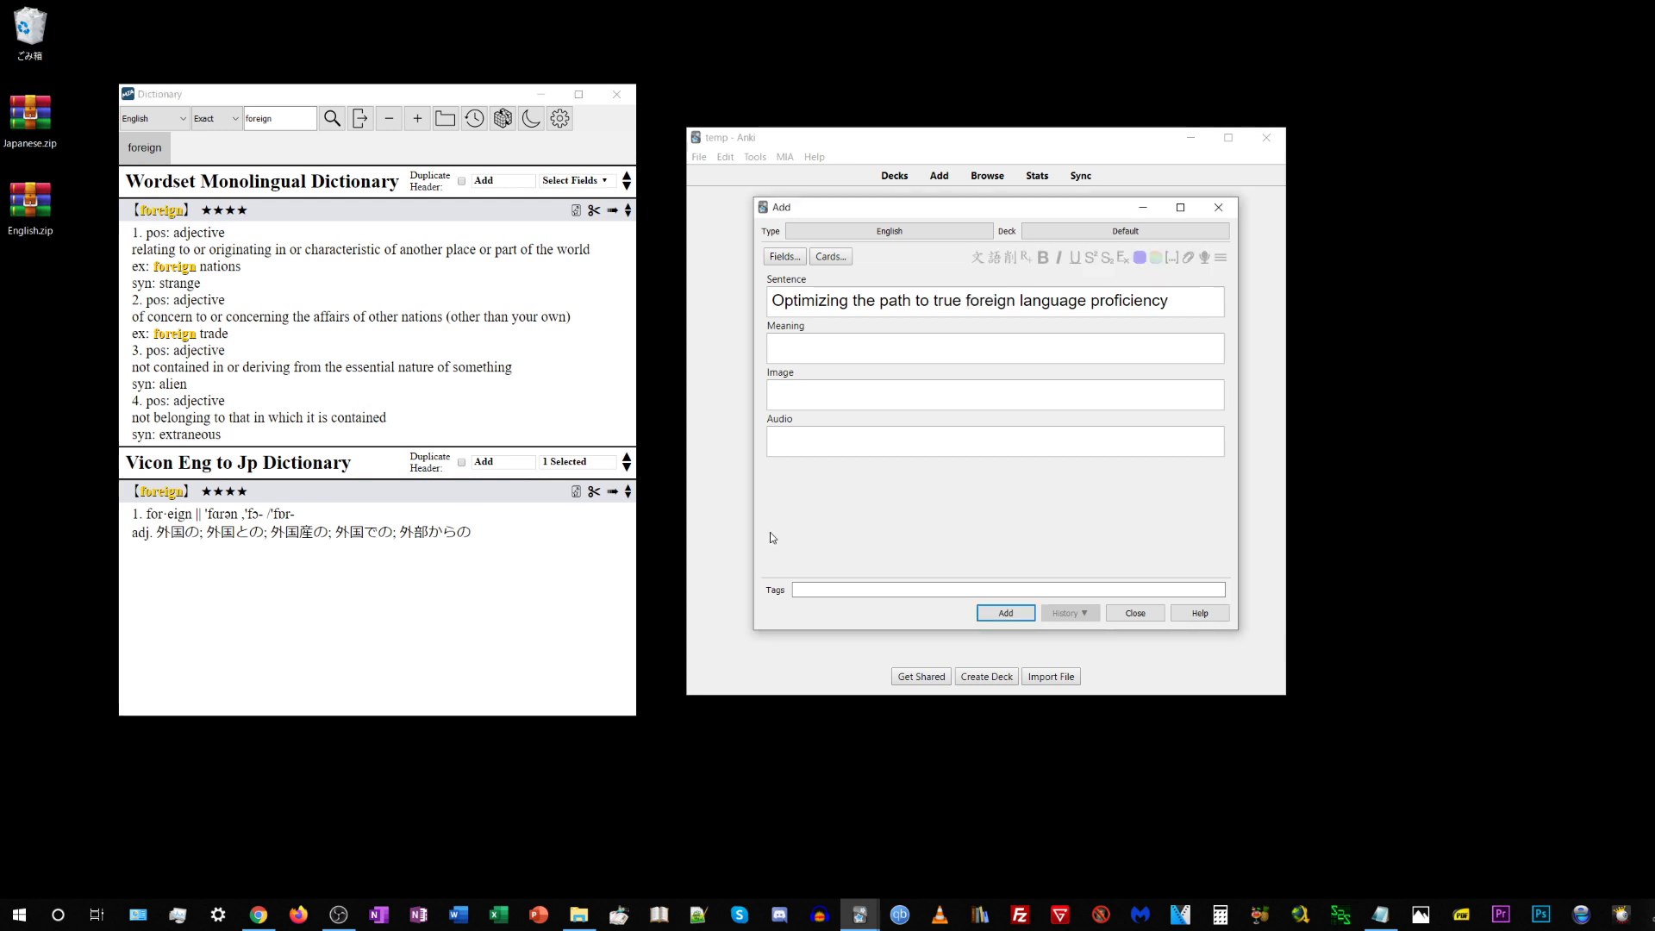
left_click(613, 492)
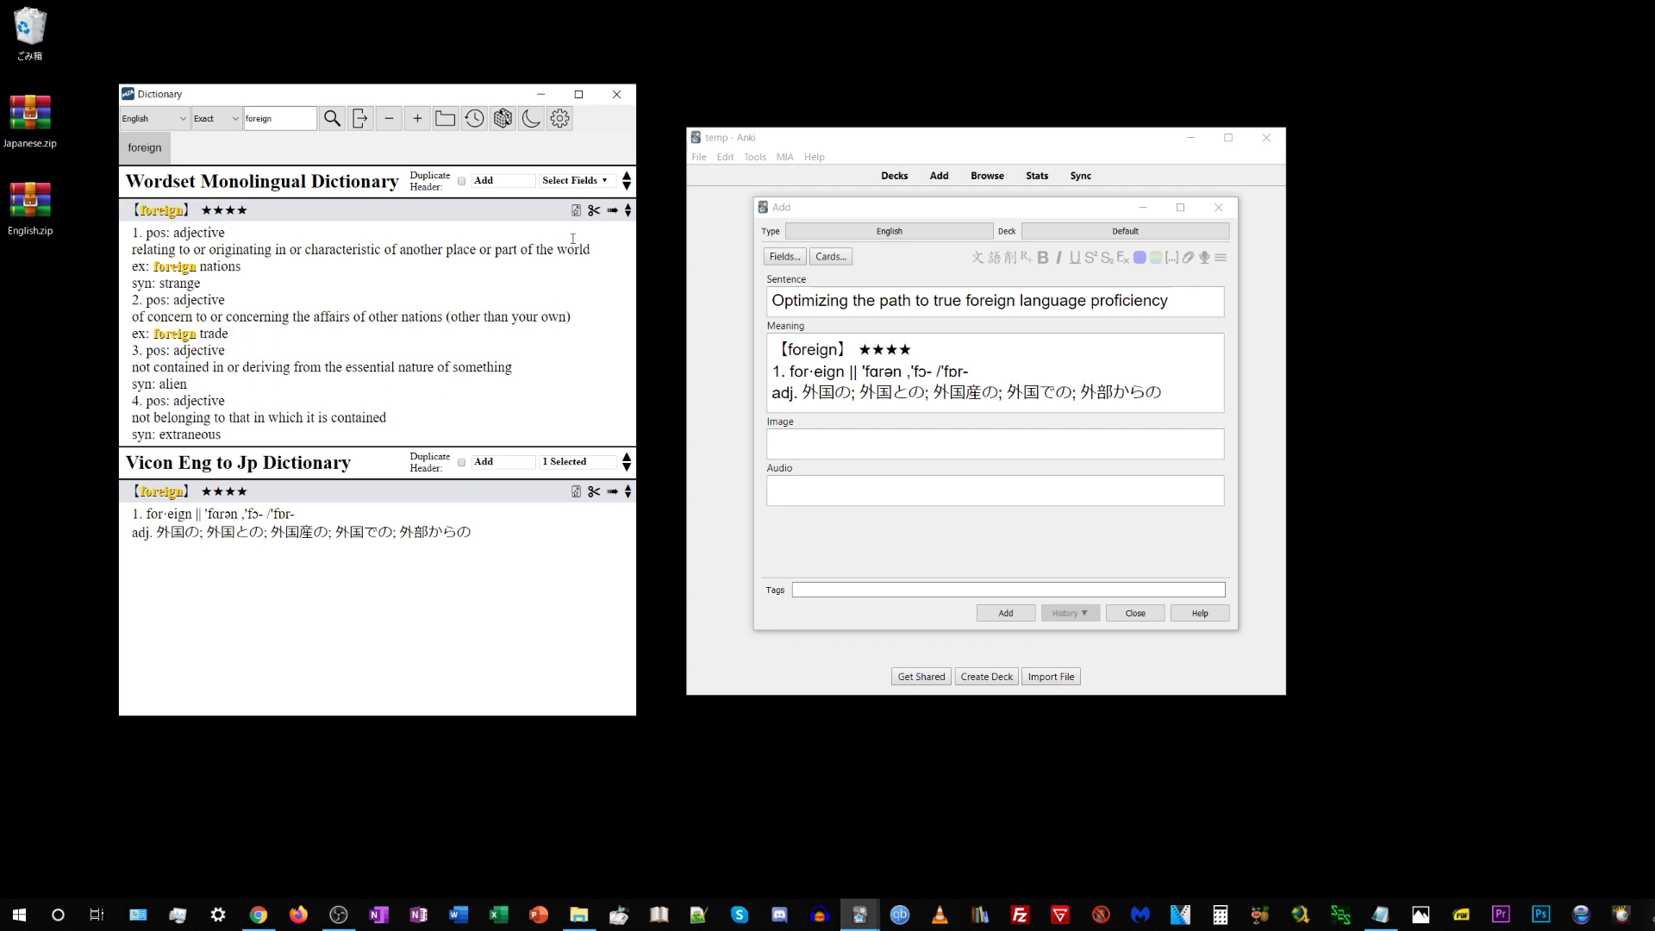
Set Meaning as the Wordset Monolingual Dictionary's target field and send only the second definition of "foreign" to the note.
left_click(583, 181)
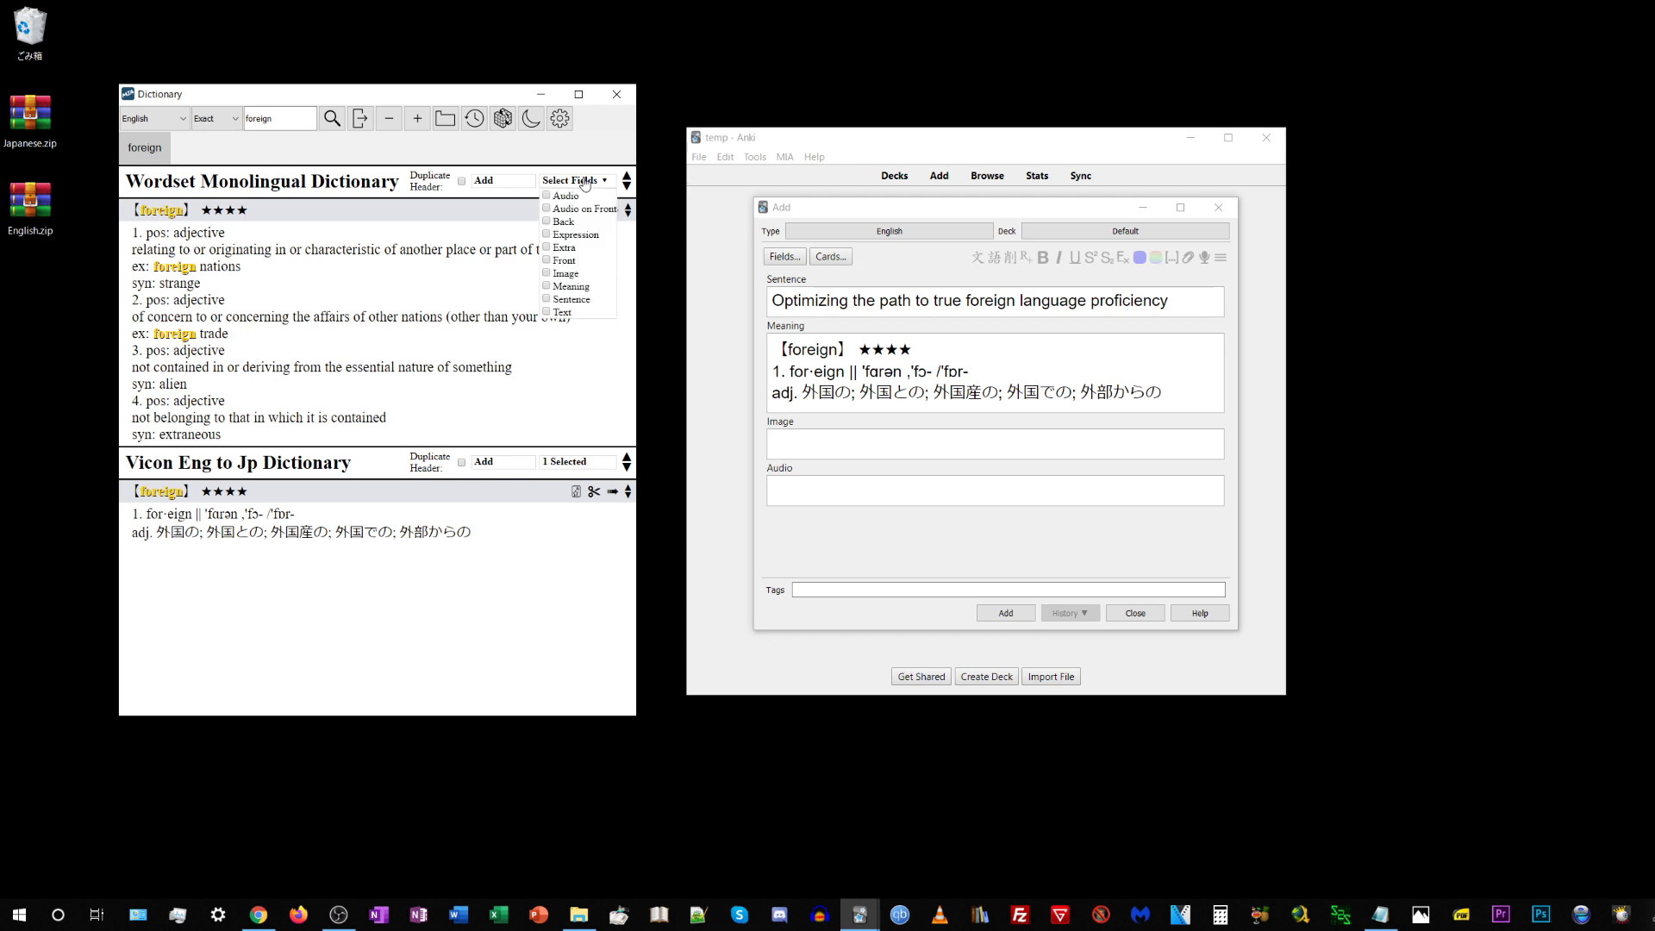
left_click(545, 286)
left_click(271, 319)
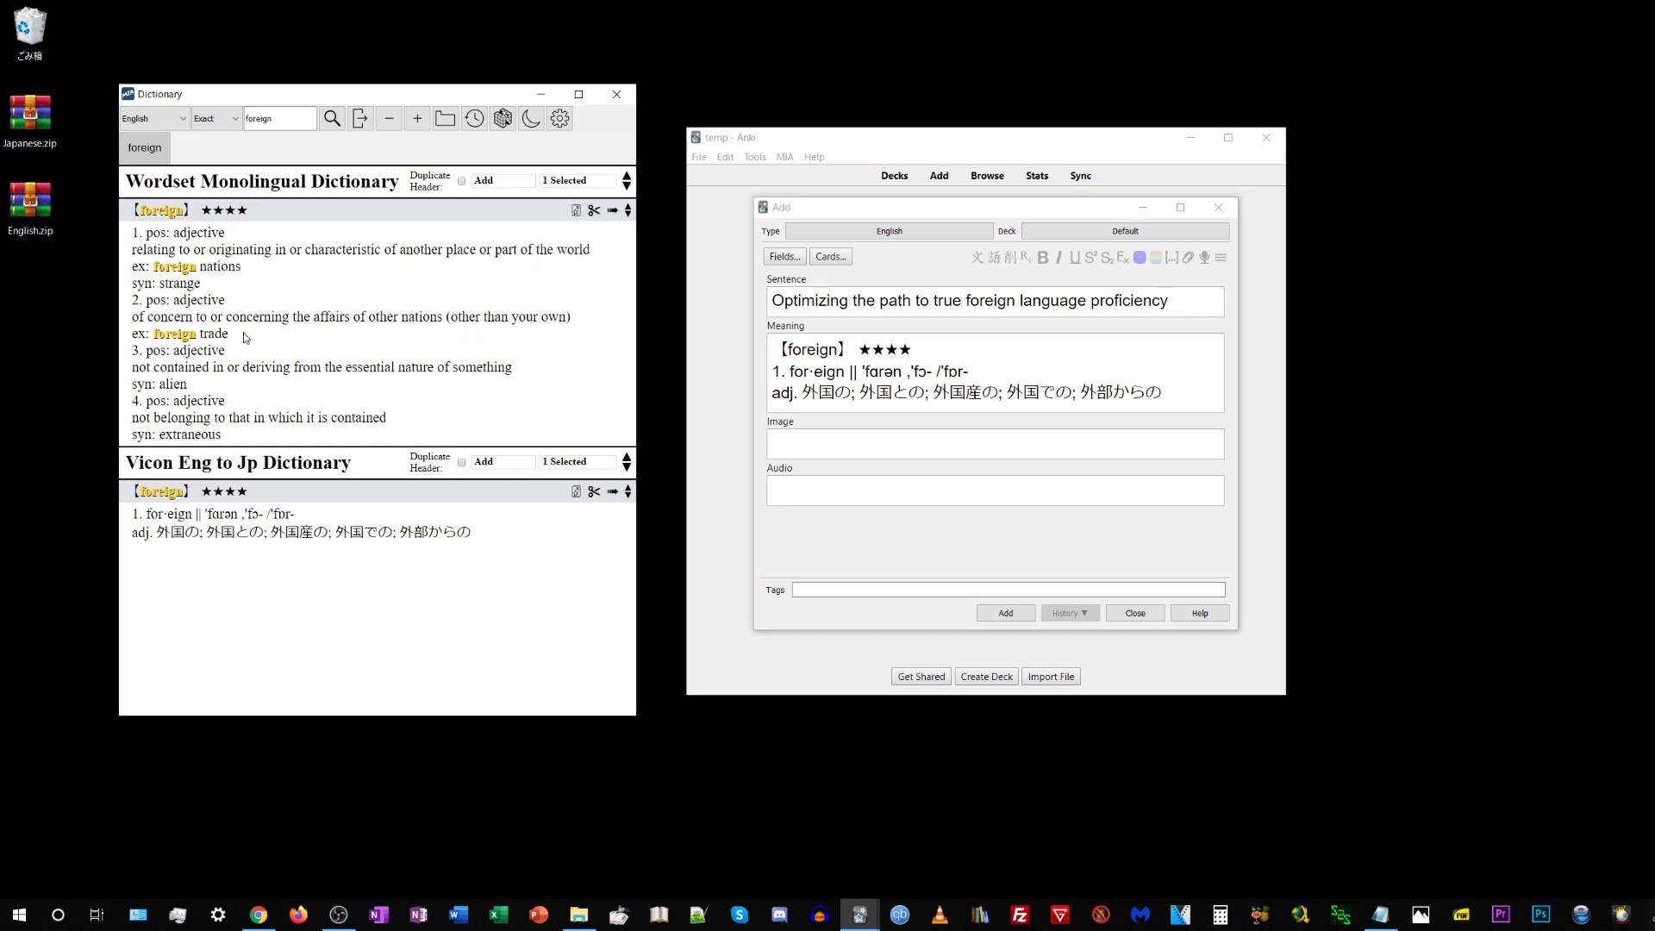
left_click_drag(245, 337, 122, 304)
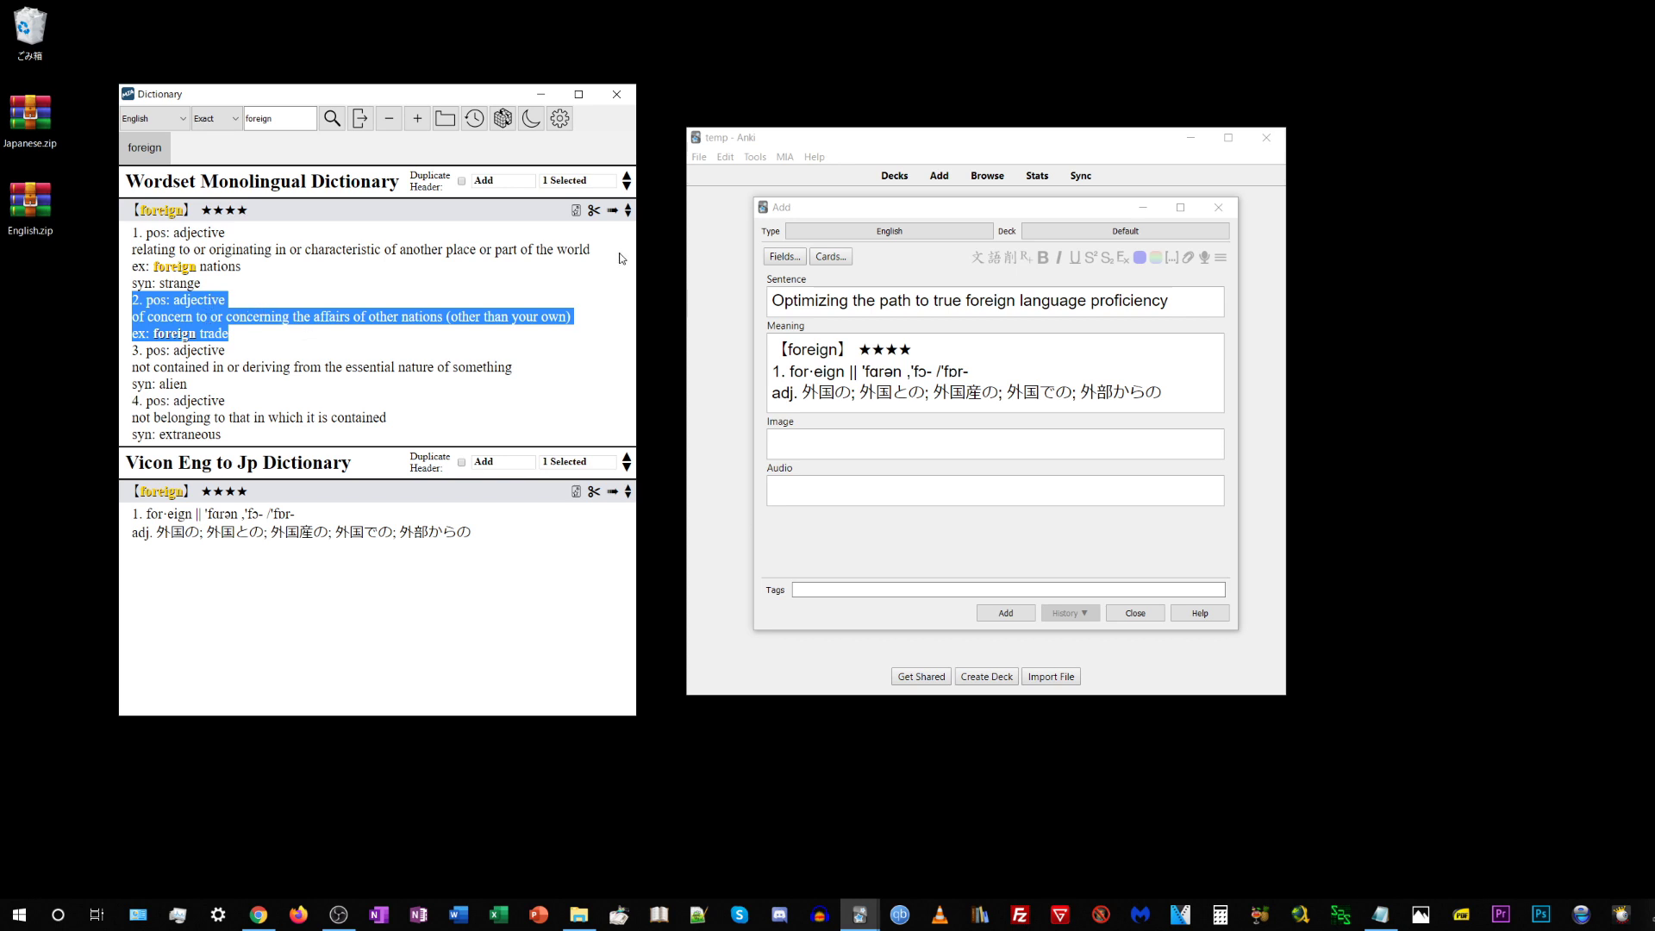
left_click(613, 212)
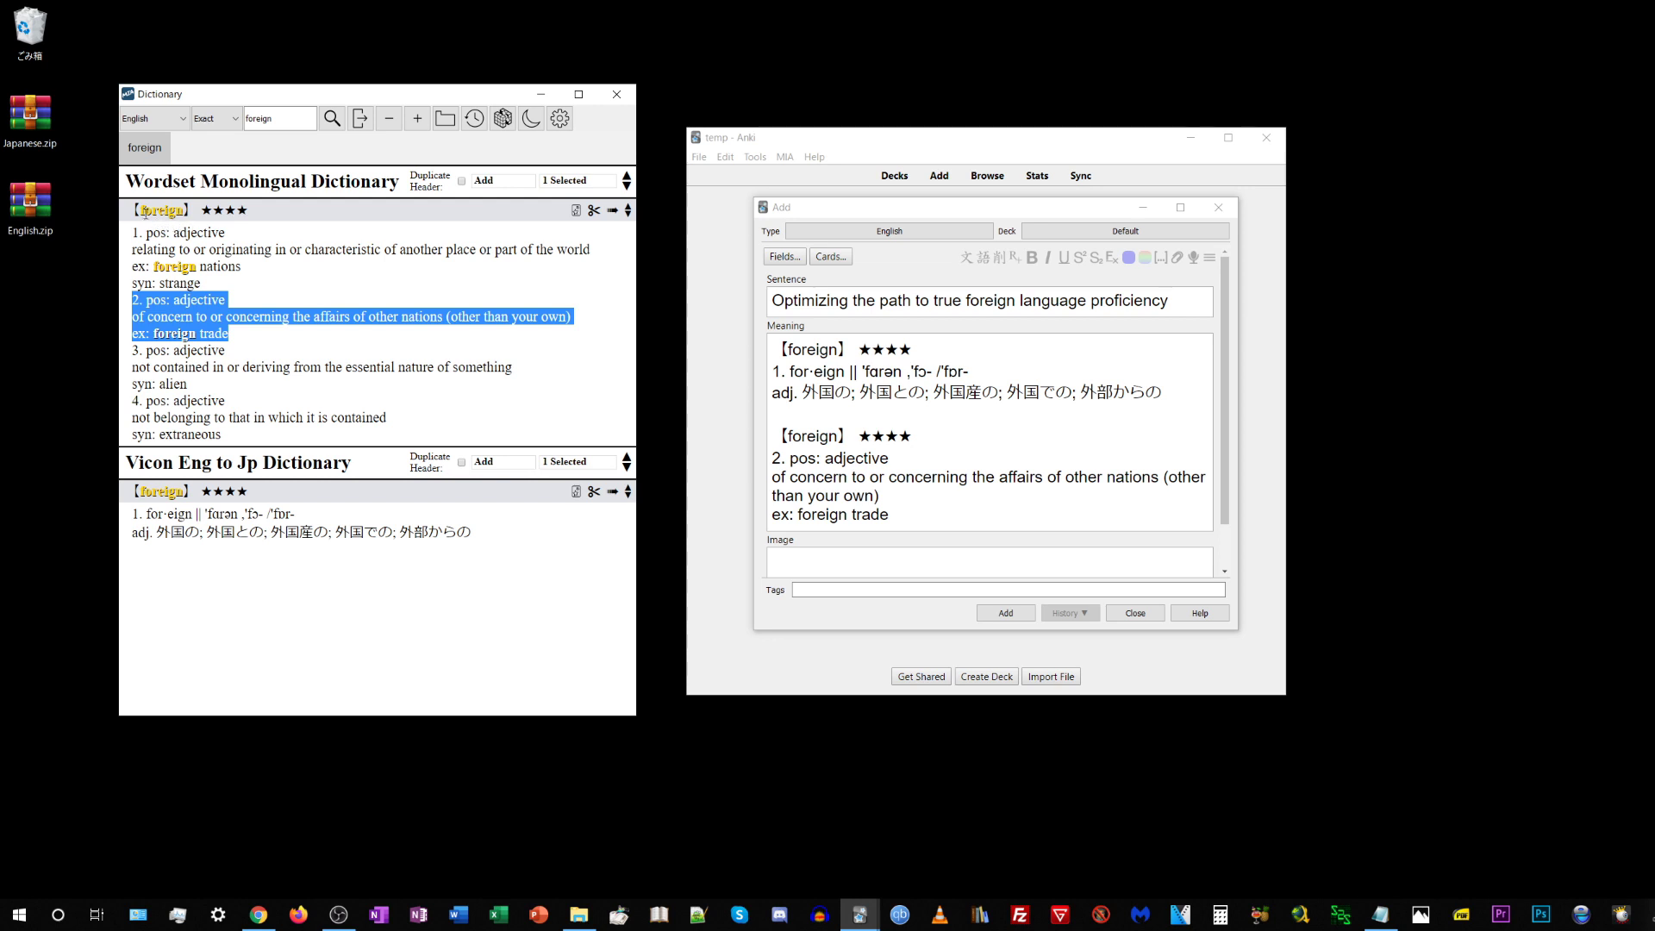
left_click(144, 212)
left_click_drag(138, 213, 252, 212)
left_click(252, 212)
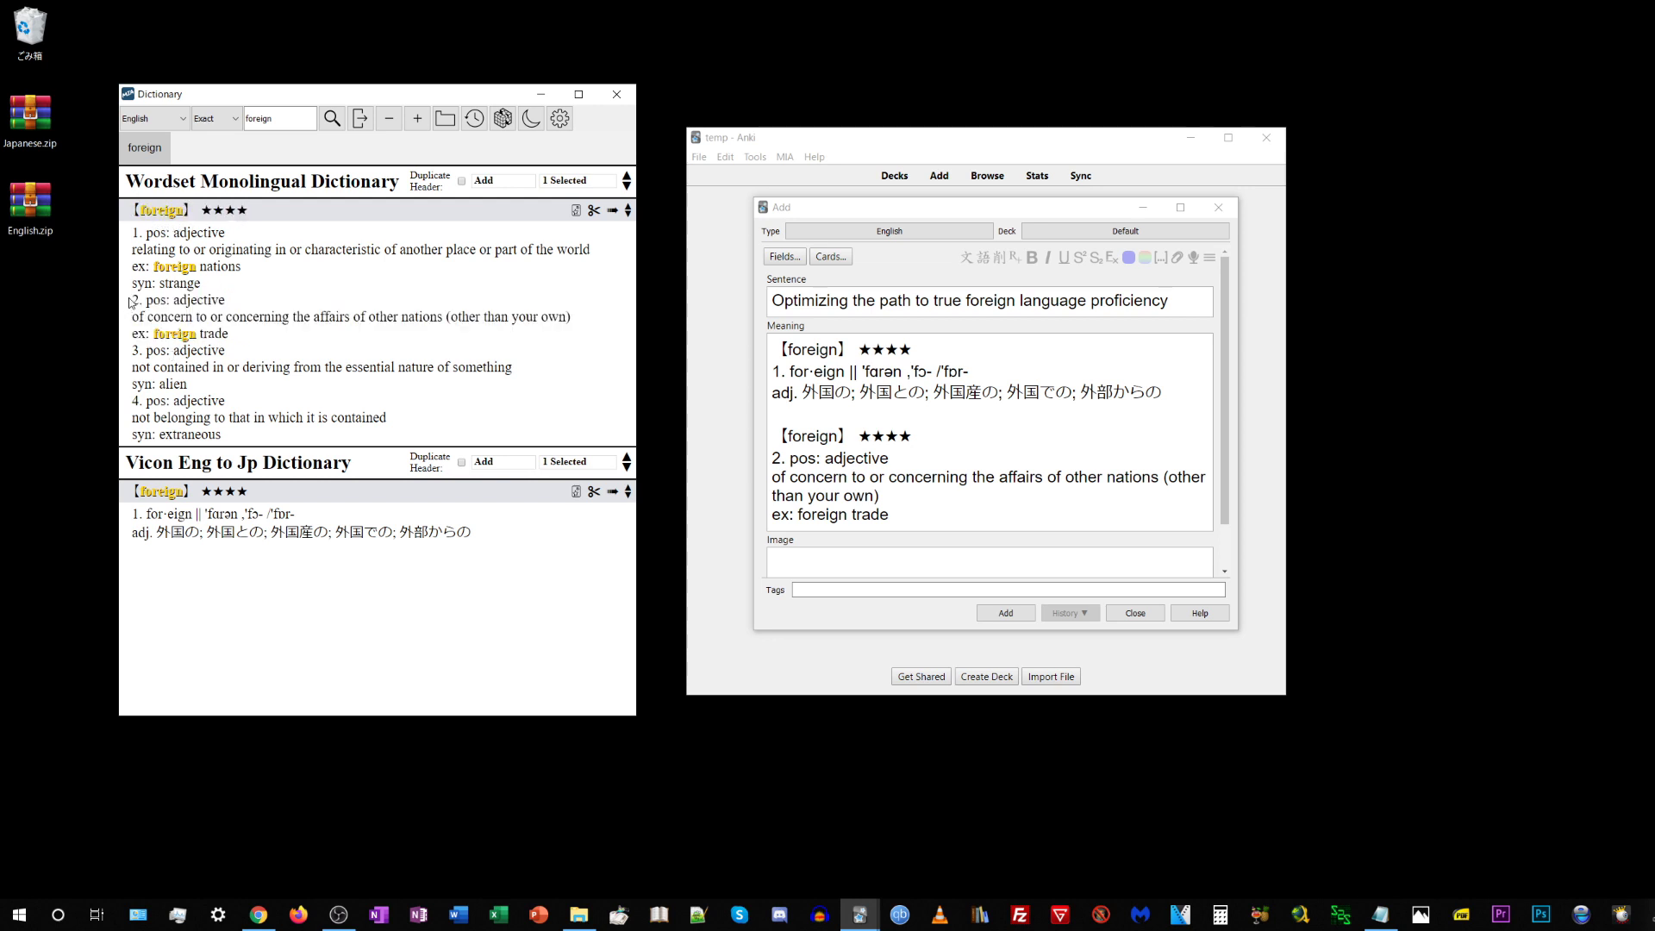
mouse_move(129, 302)
left_mouse_down()
mouse_move(250, 346)
mouse_move(125, 302)
left_mouse_up()
left_click(193, 384)
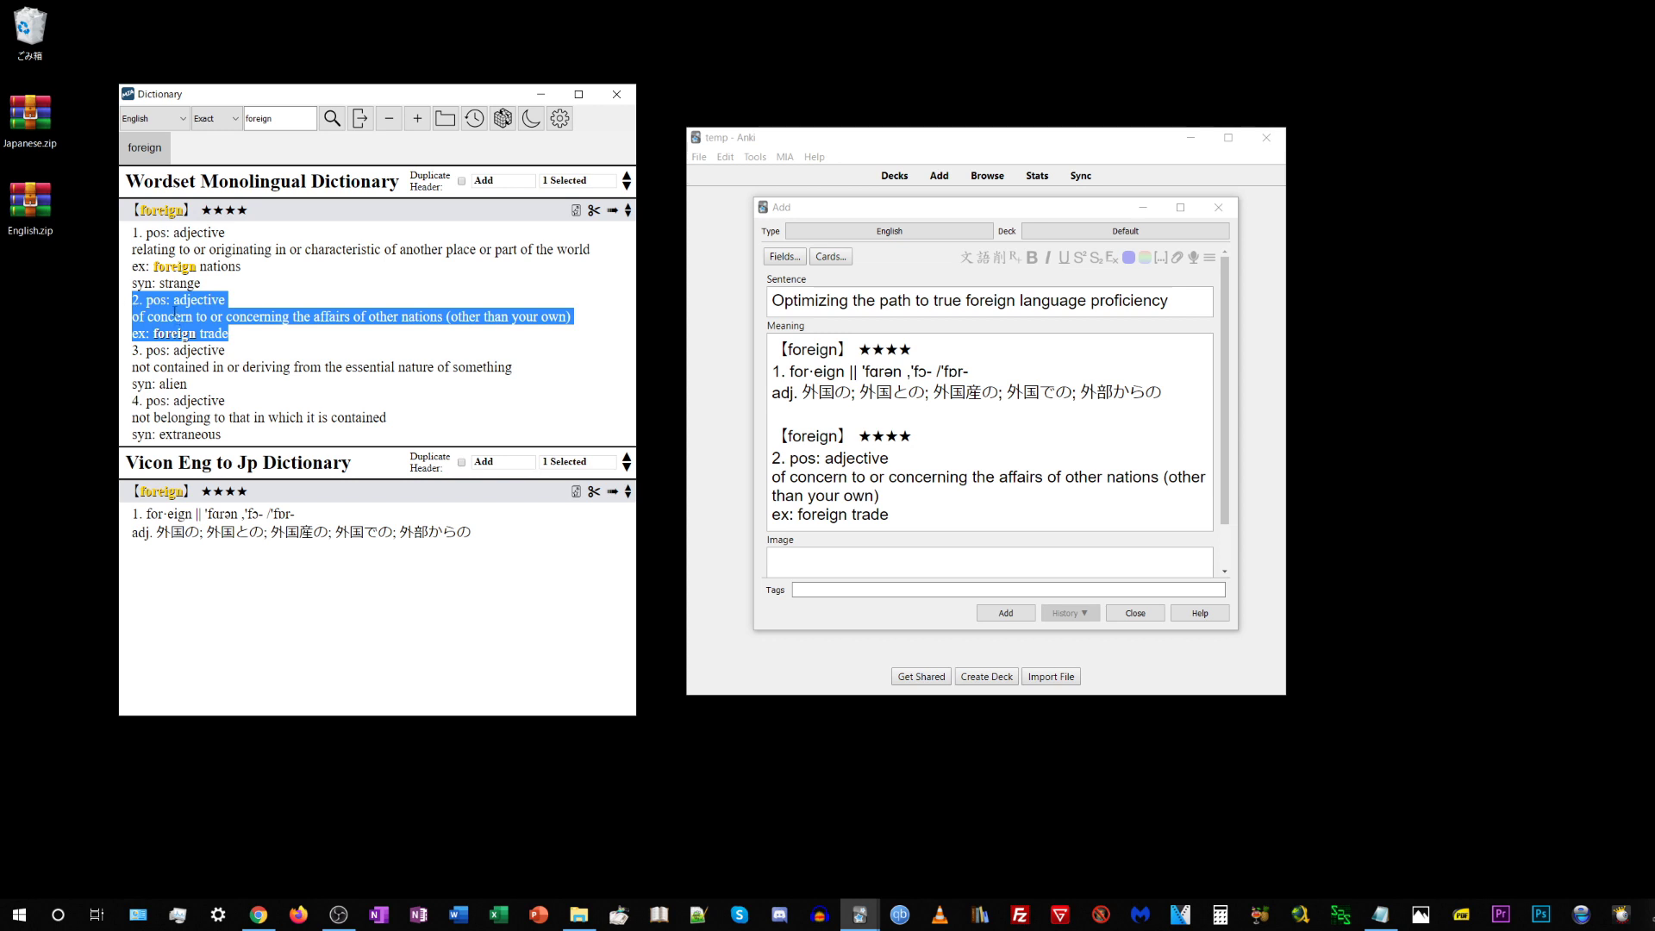
Add the note to the Default deck and open it in Anki's card browser, enlarging and repositioning the browser window.
left_click(893, 440)
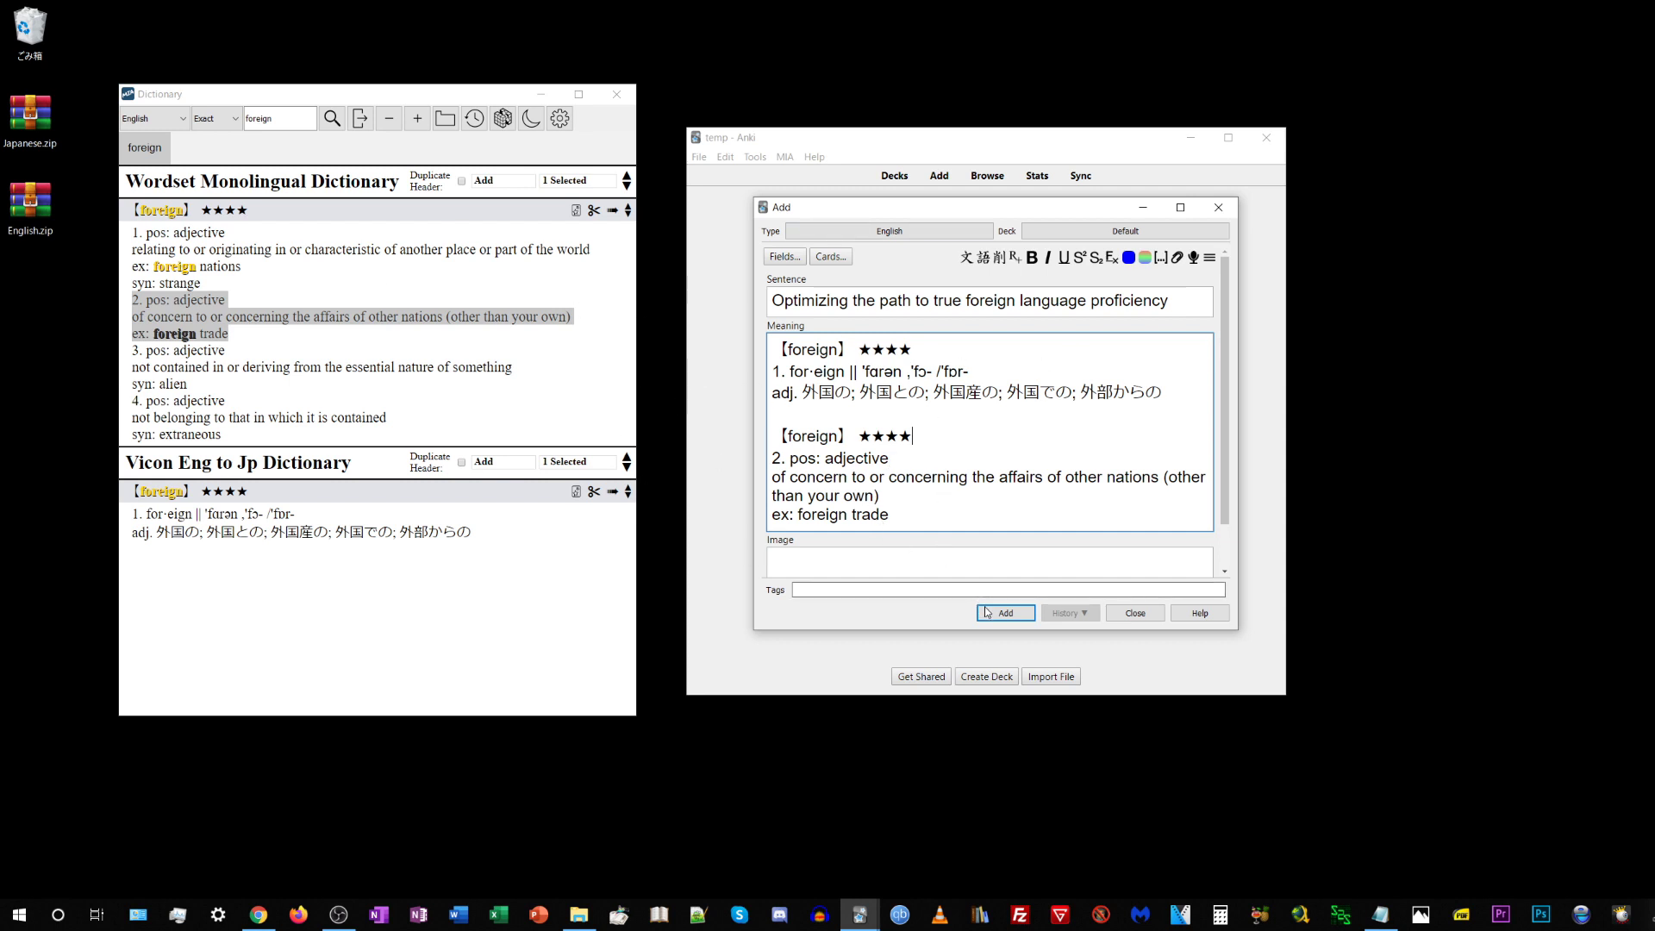
left_click(1218, 207)
left_click(987, 176)
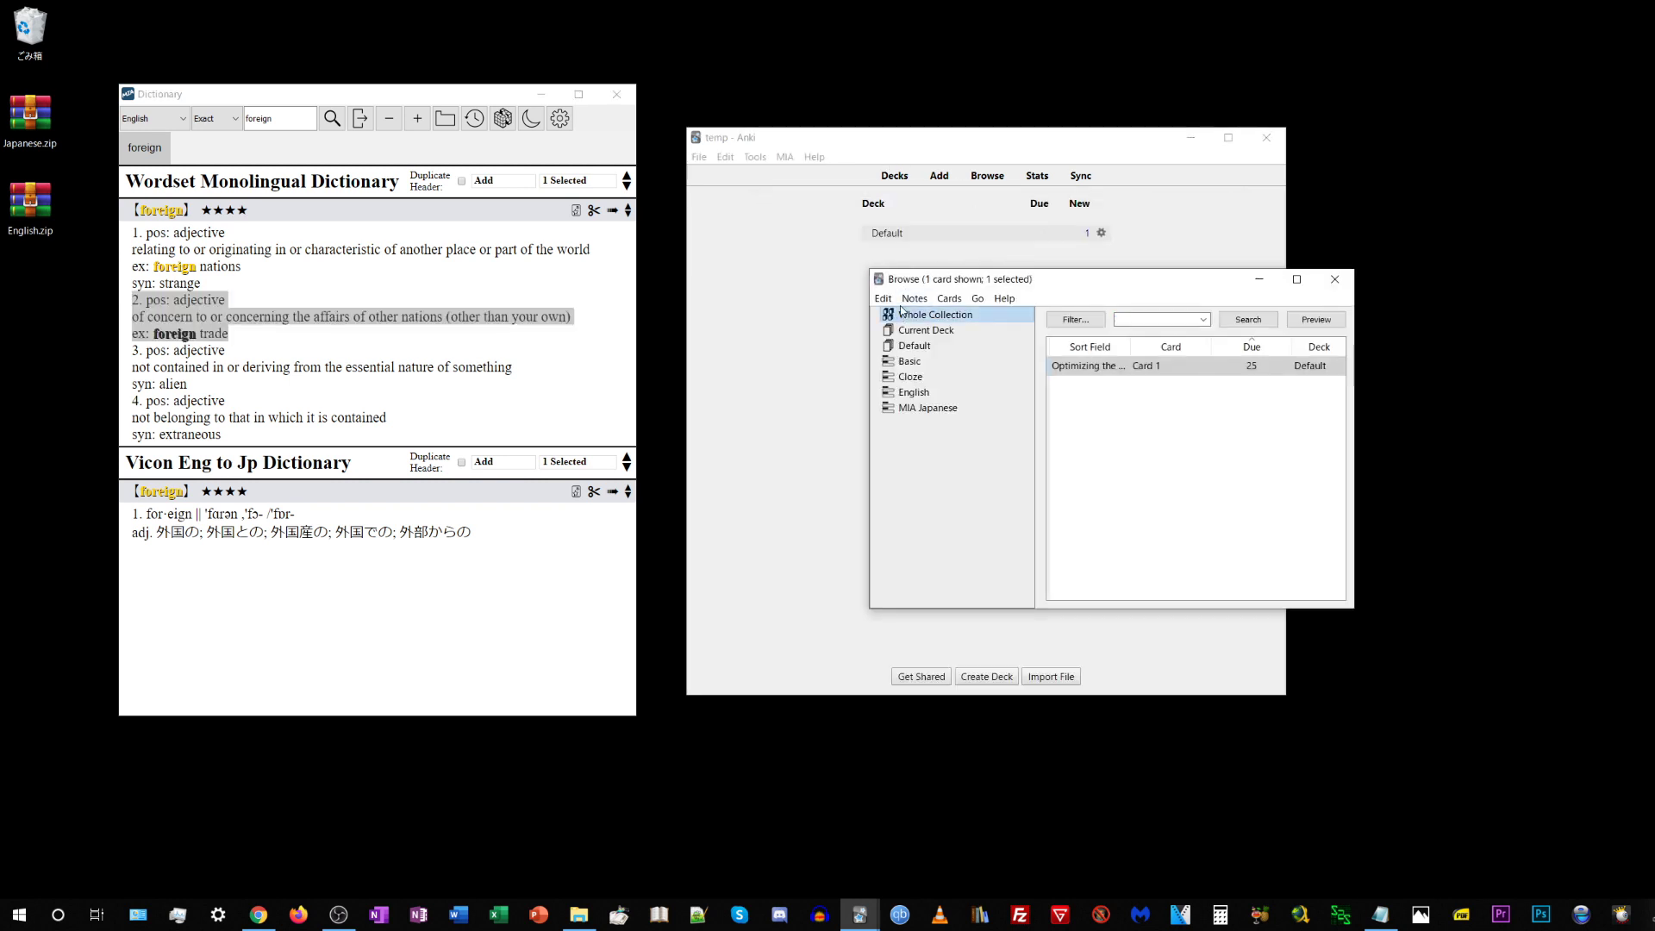
left_click_drag(905, 269, 913, 62)
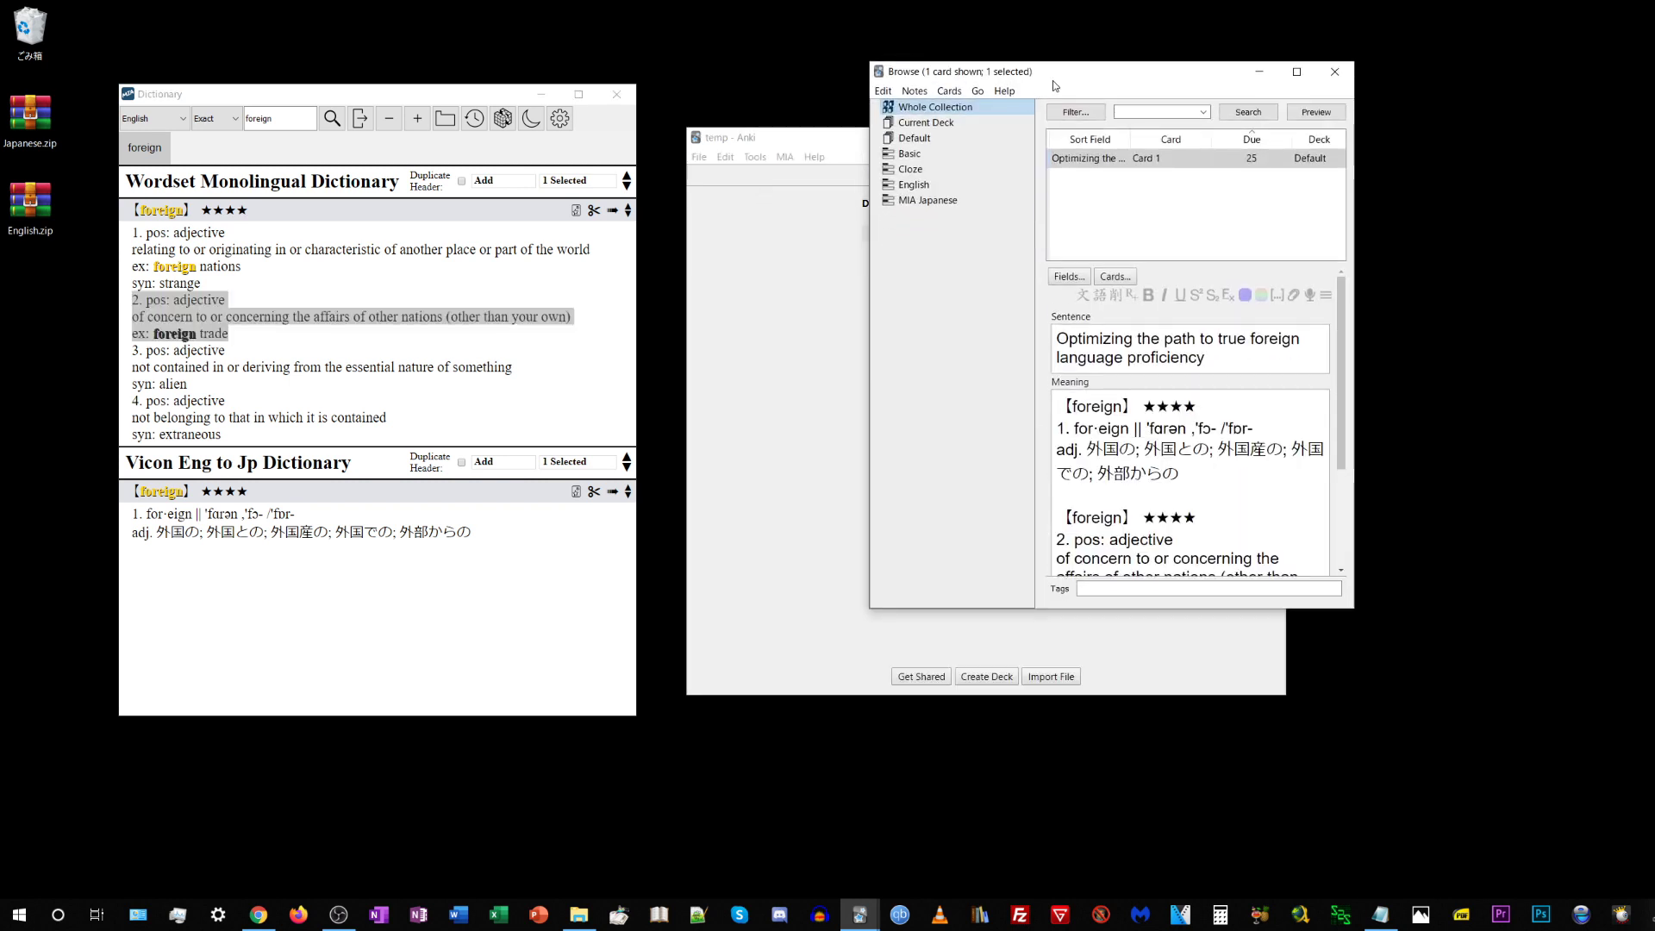
left_click_drag(1060, 79, 897, 81)
Clear the contents of the card's Meaning field in the browser.
left_click(1013, 426)
key("ctrl+a")
key("Delete")
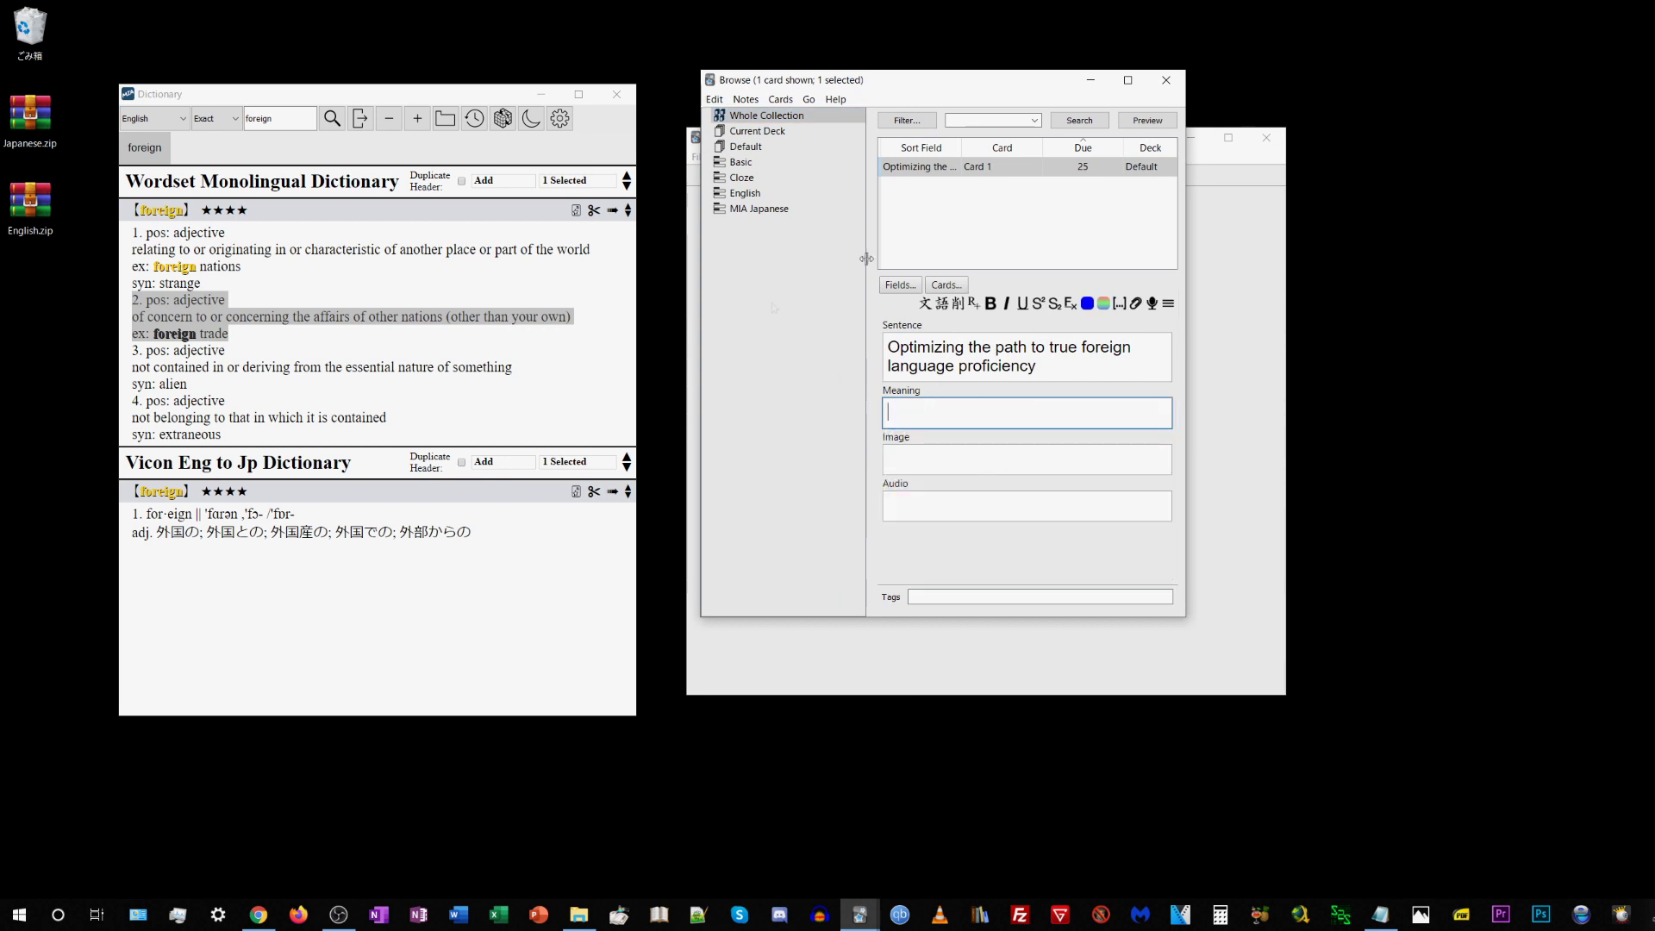
Look up "proficiency" from the card's Sentence field and send only the second Wordset Monolingual Dictionary definition to the card.
double_click(986, 369)
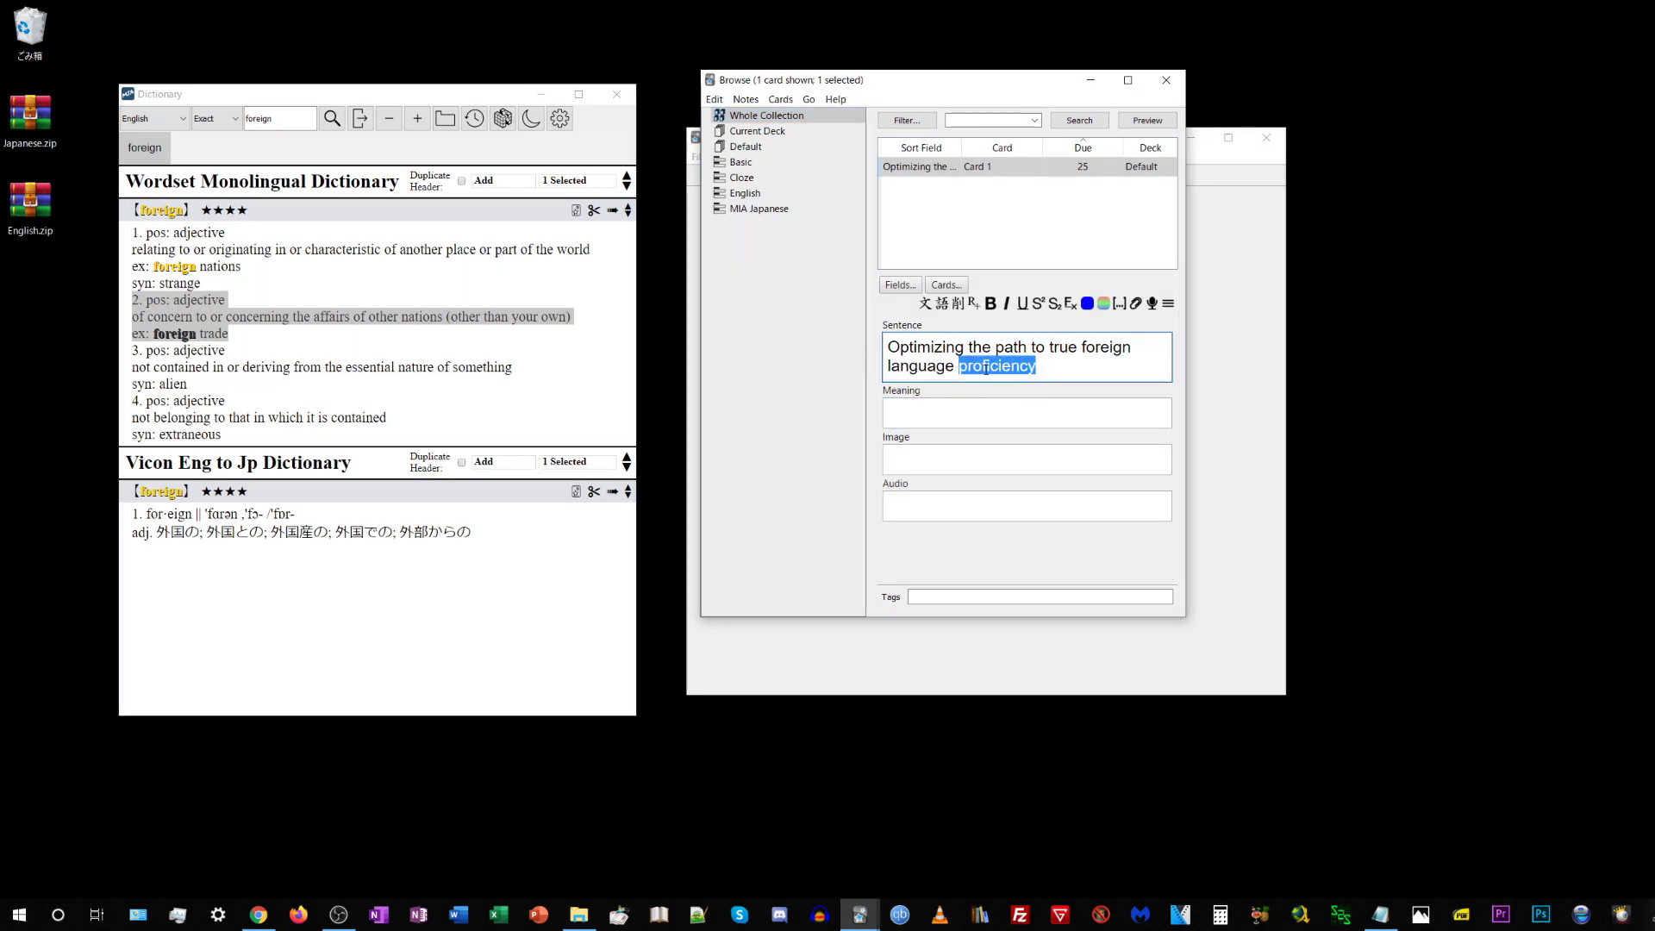
key("ctrl+c")
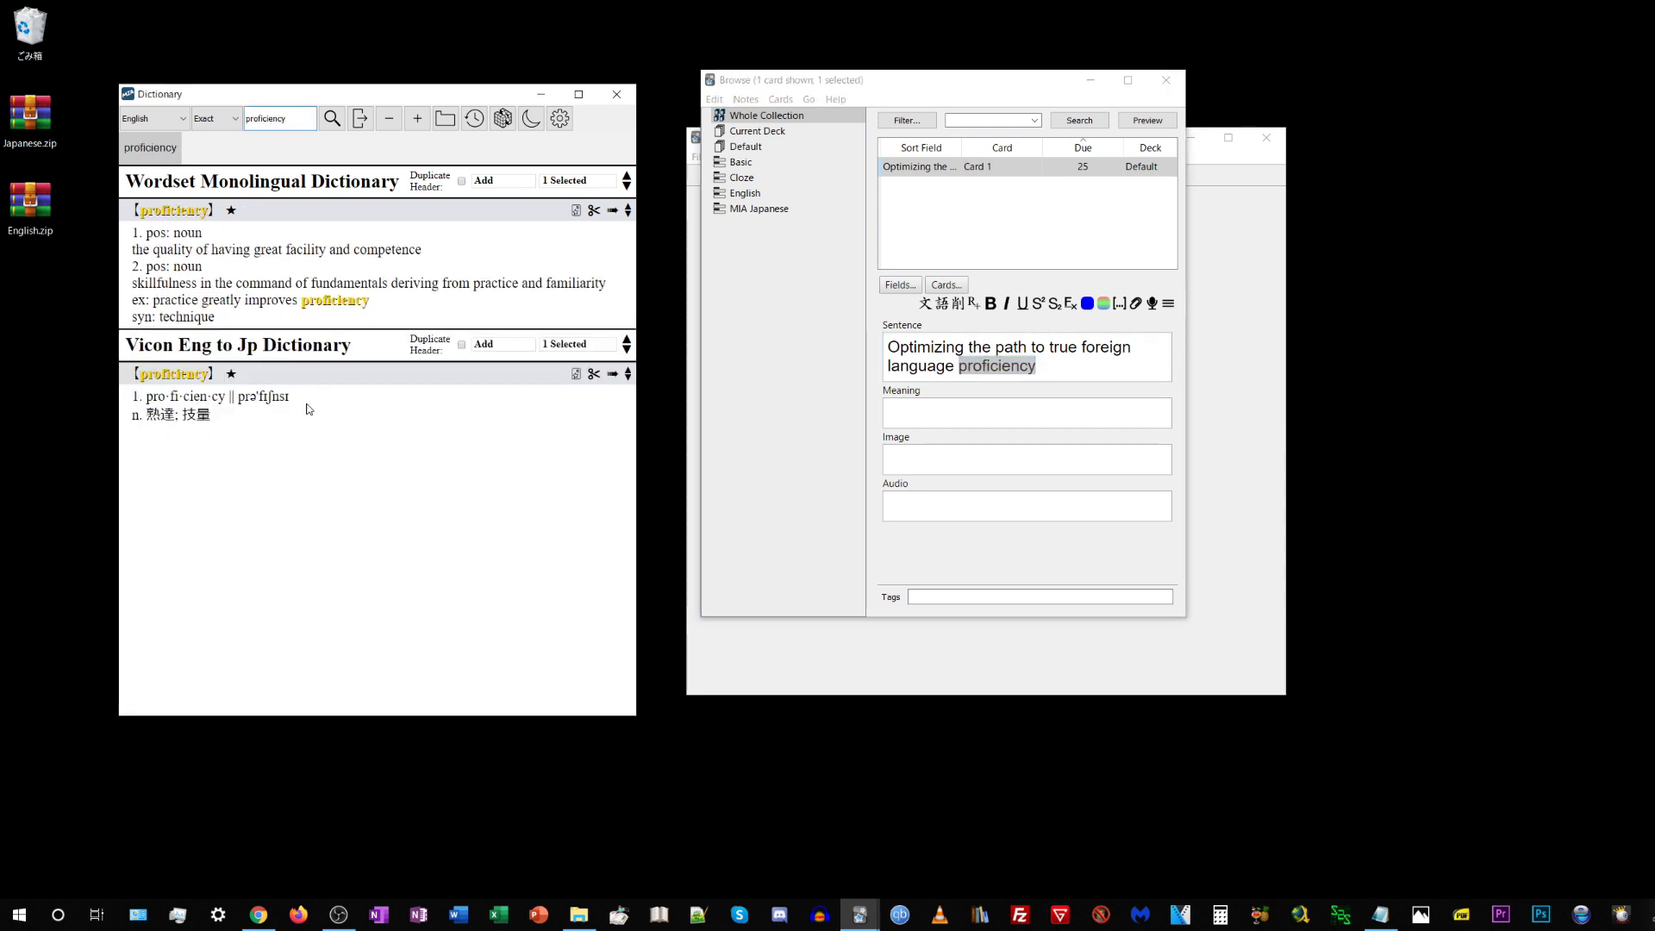
left_click_drag(227, 318, 127, 269)
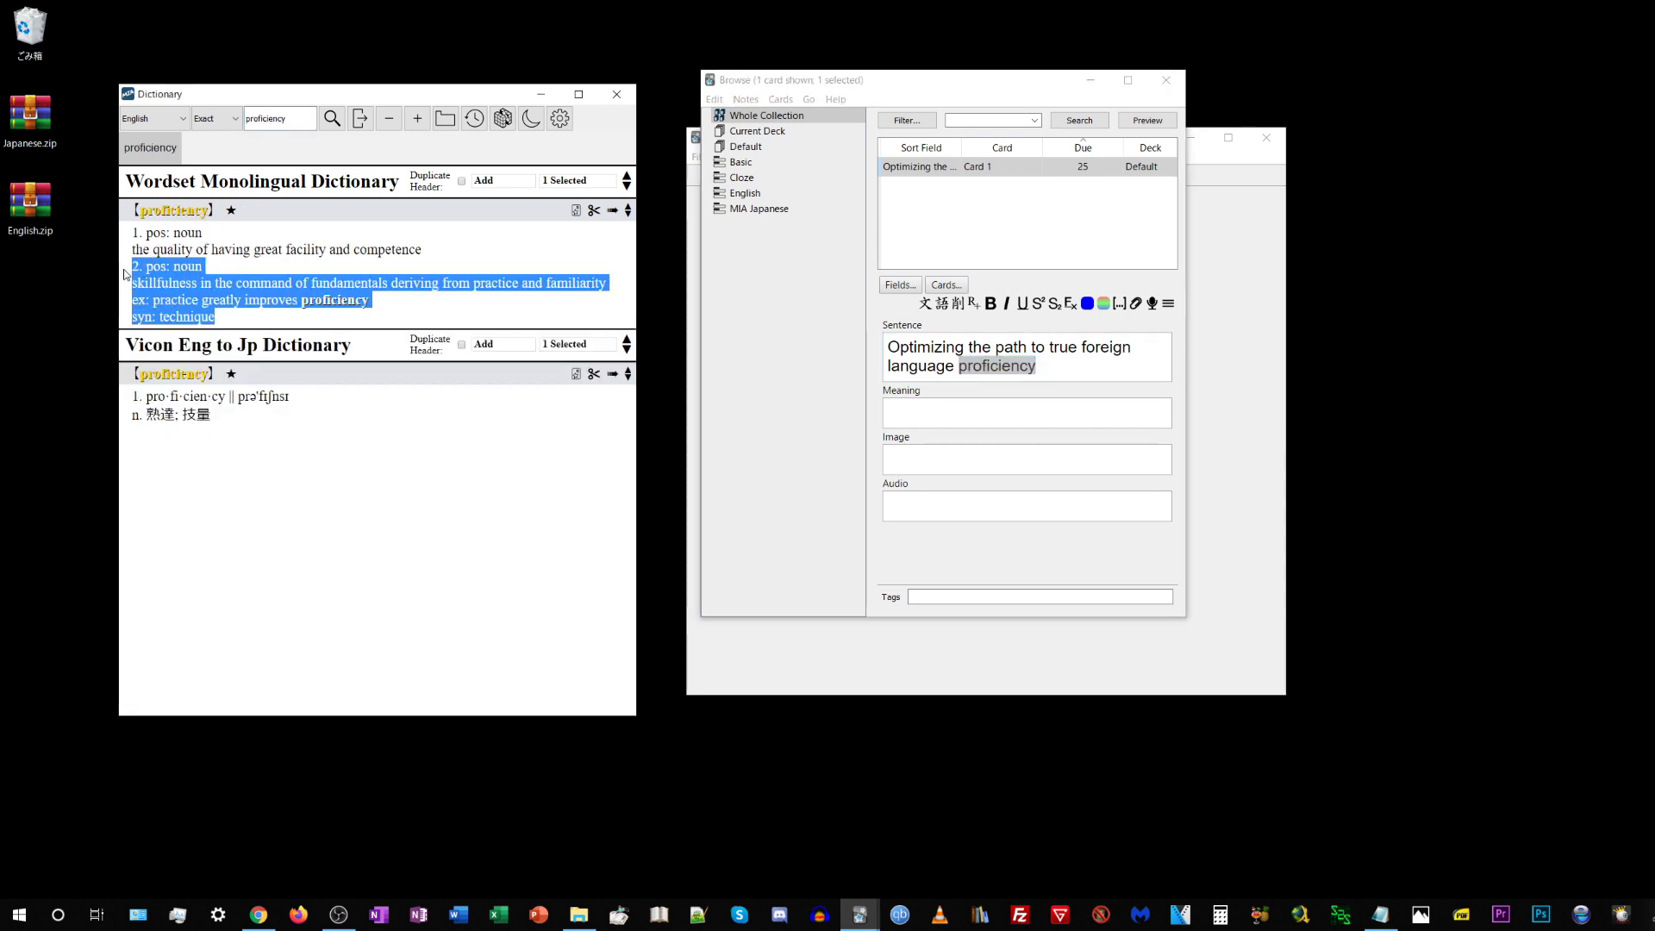
left_click(614, 212)
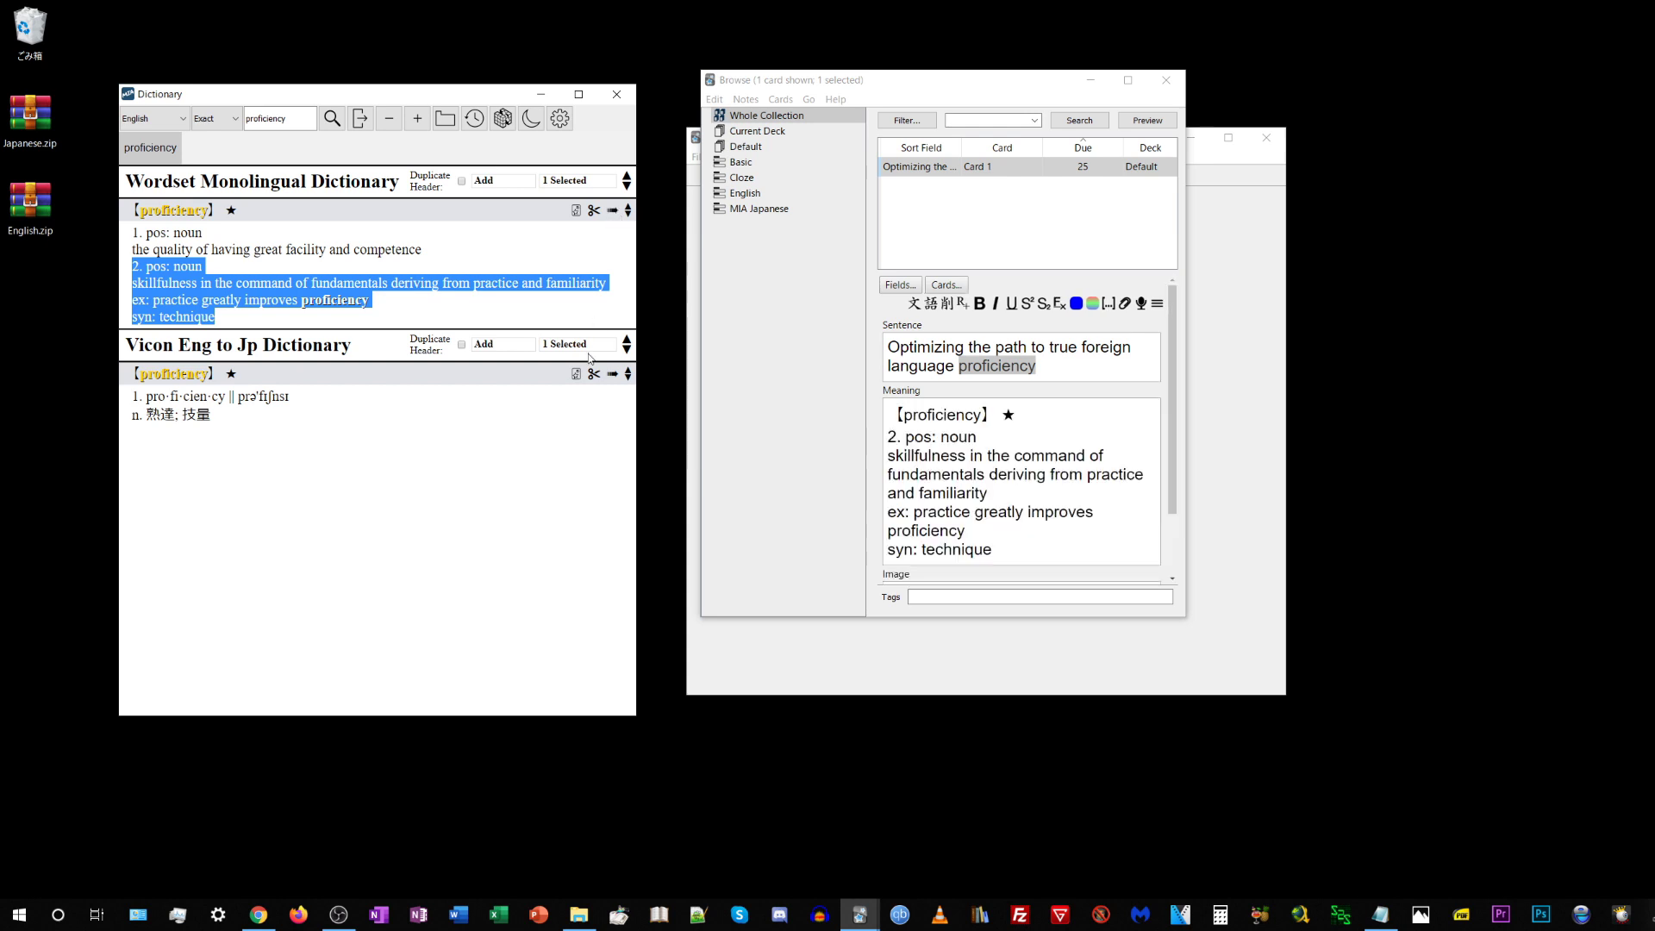
Clear the card's Meaning field again and close the card browser.
left_click(979, 488)
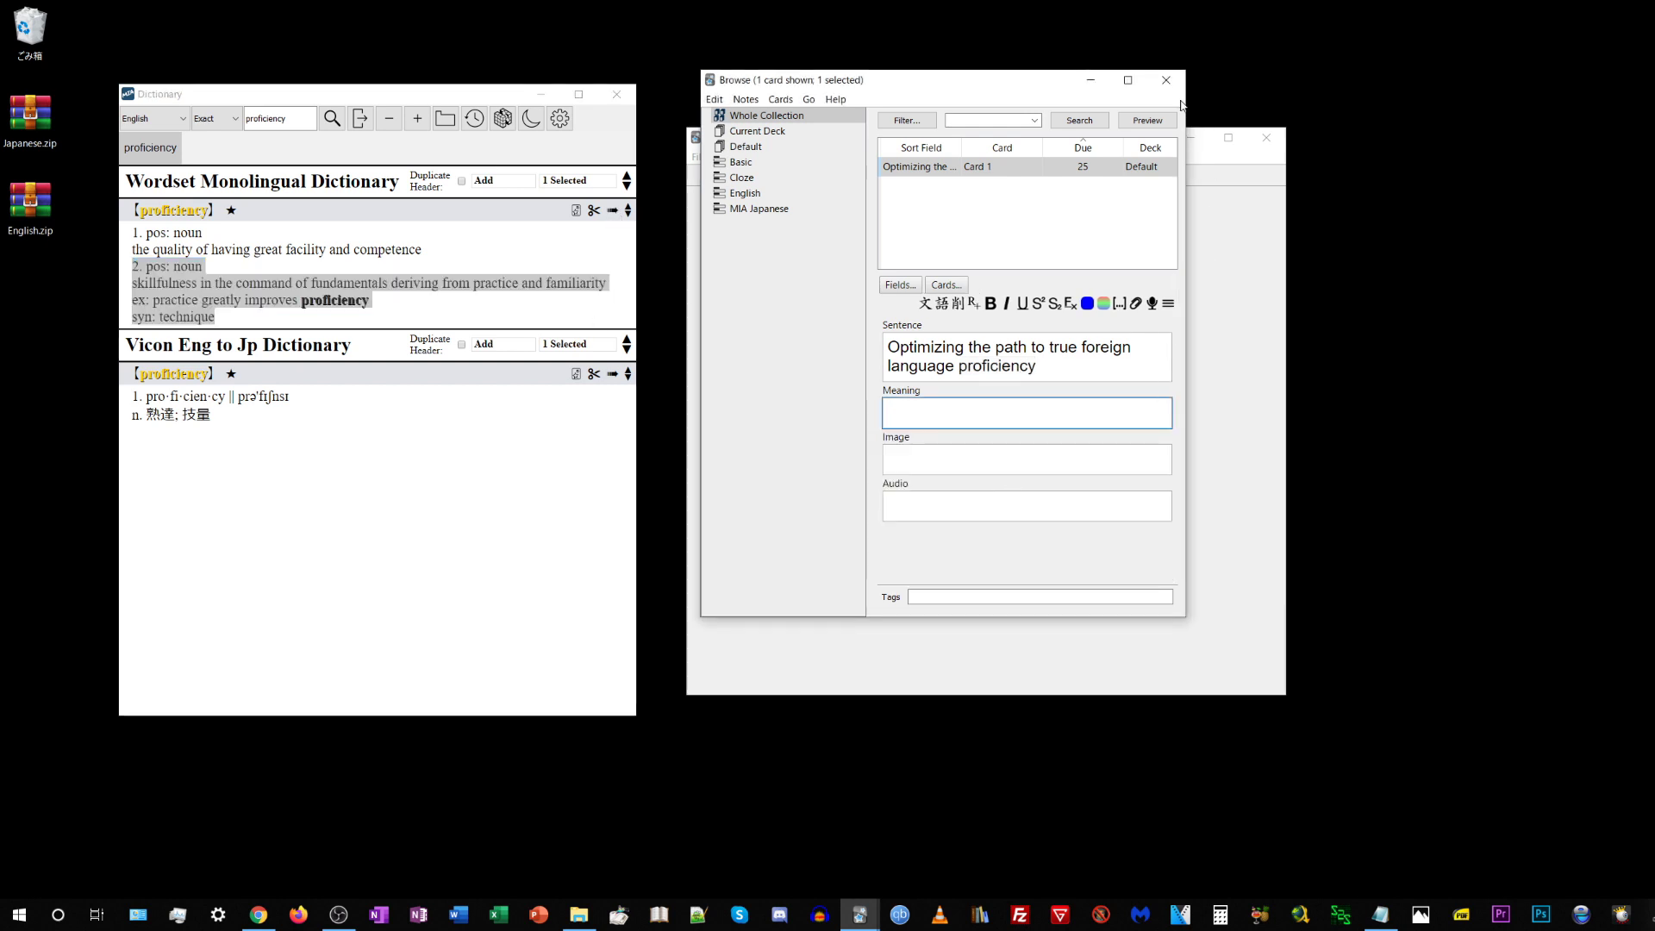
left_click(1165, 79)
Start studying the Default deck and reveal the answer side of the first card.
left_click(887, 233)
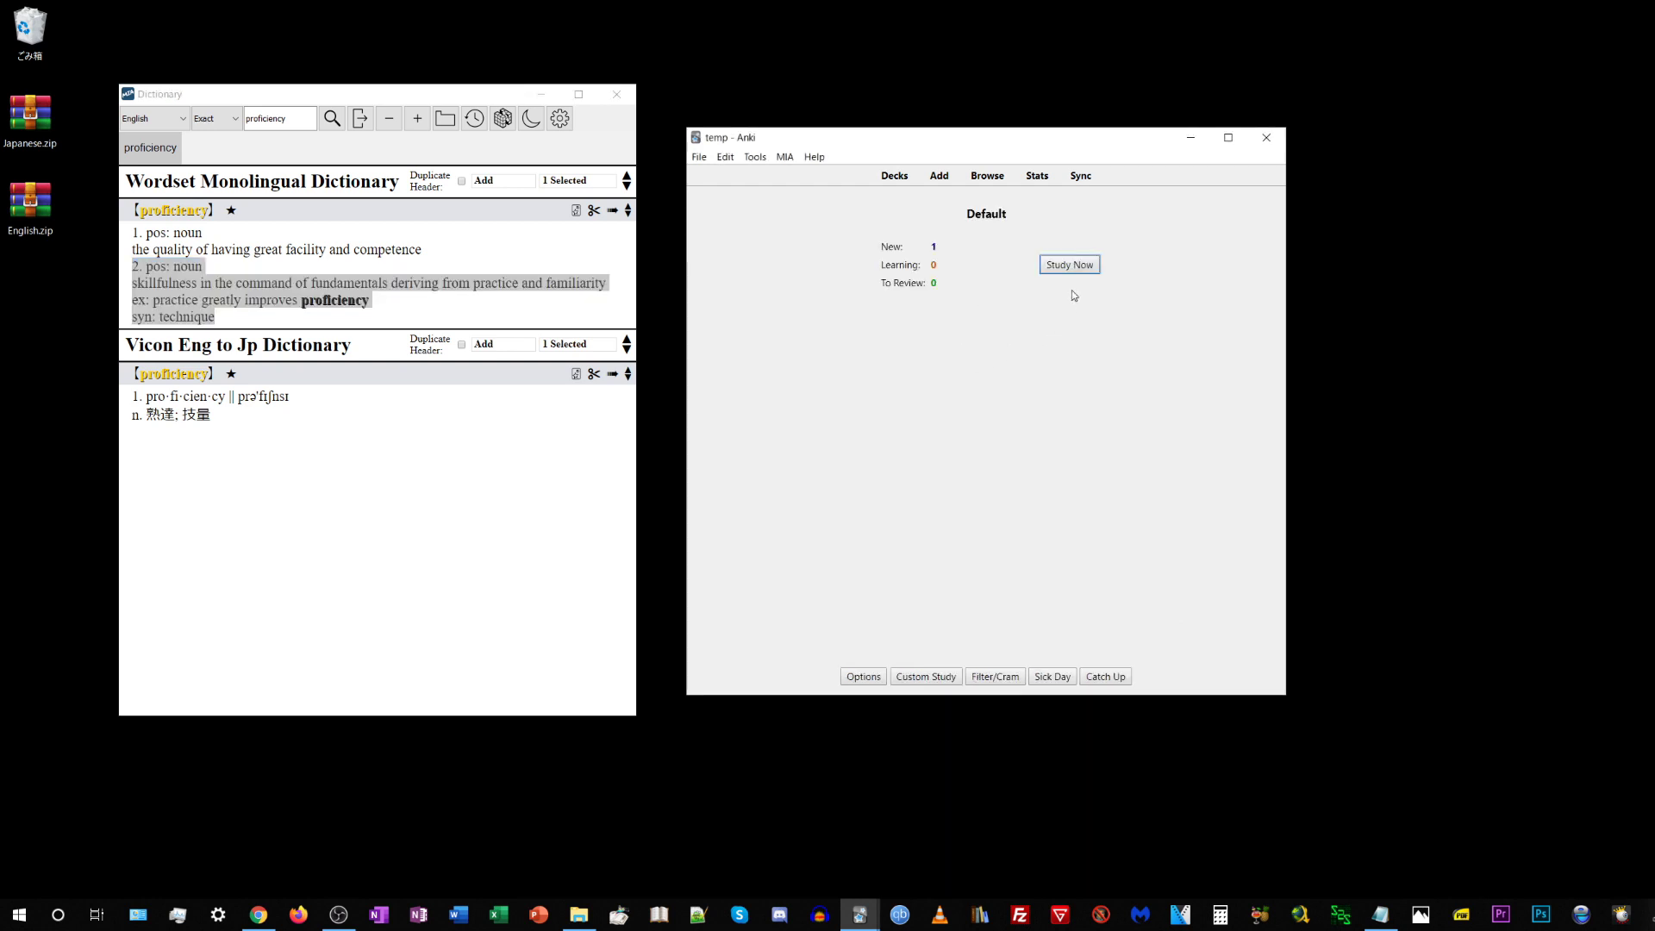
left_click(1074, 266)
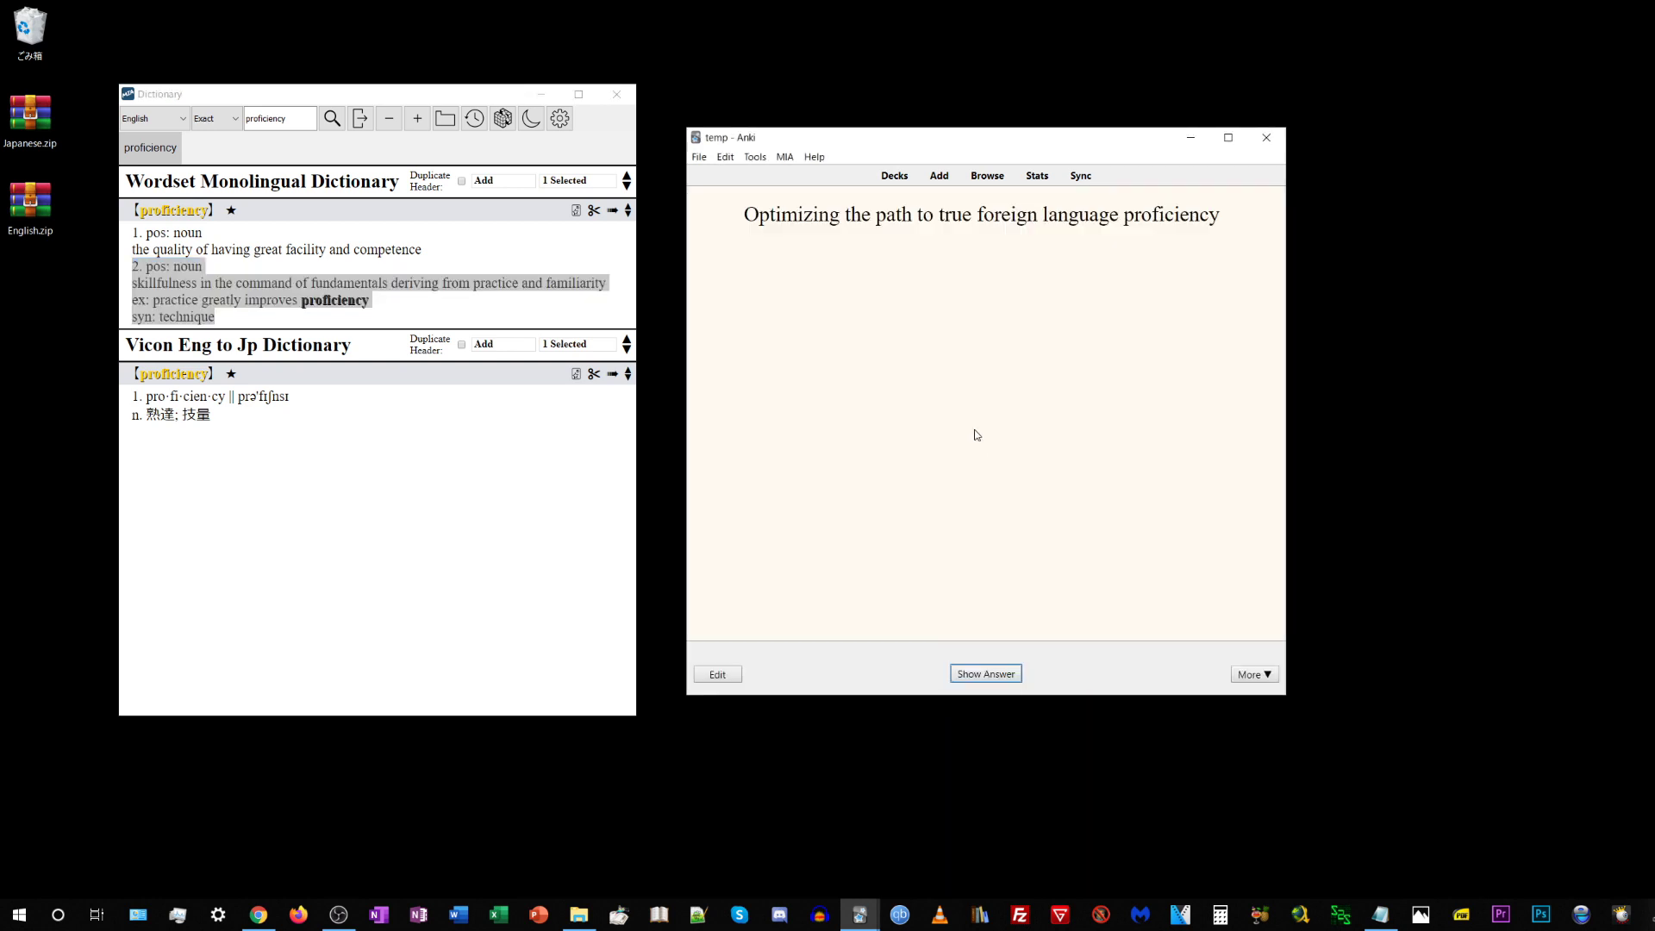
left_click(985, 674)
Send the selected second Wordset definition and the Vicon Eng to Jp entry for "proficiency" to the card under review.
left_click(612, 211)
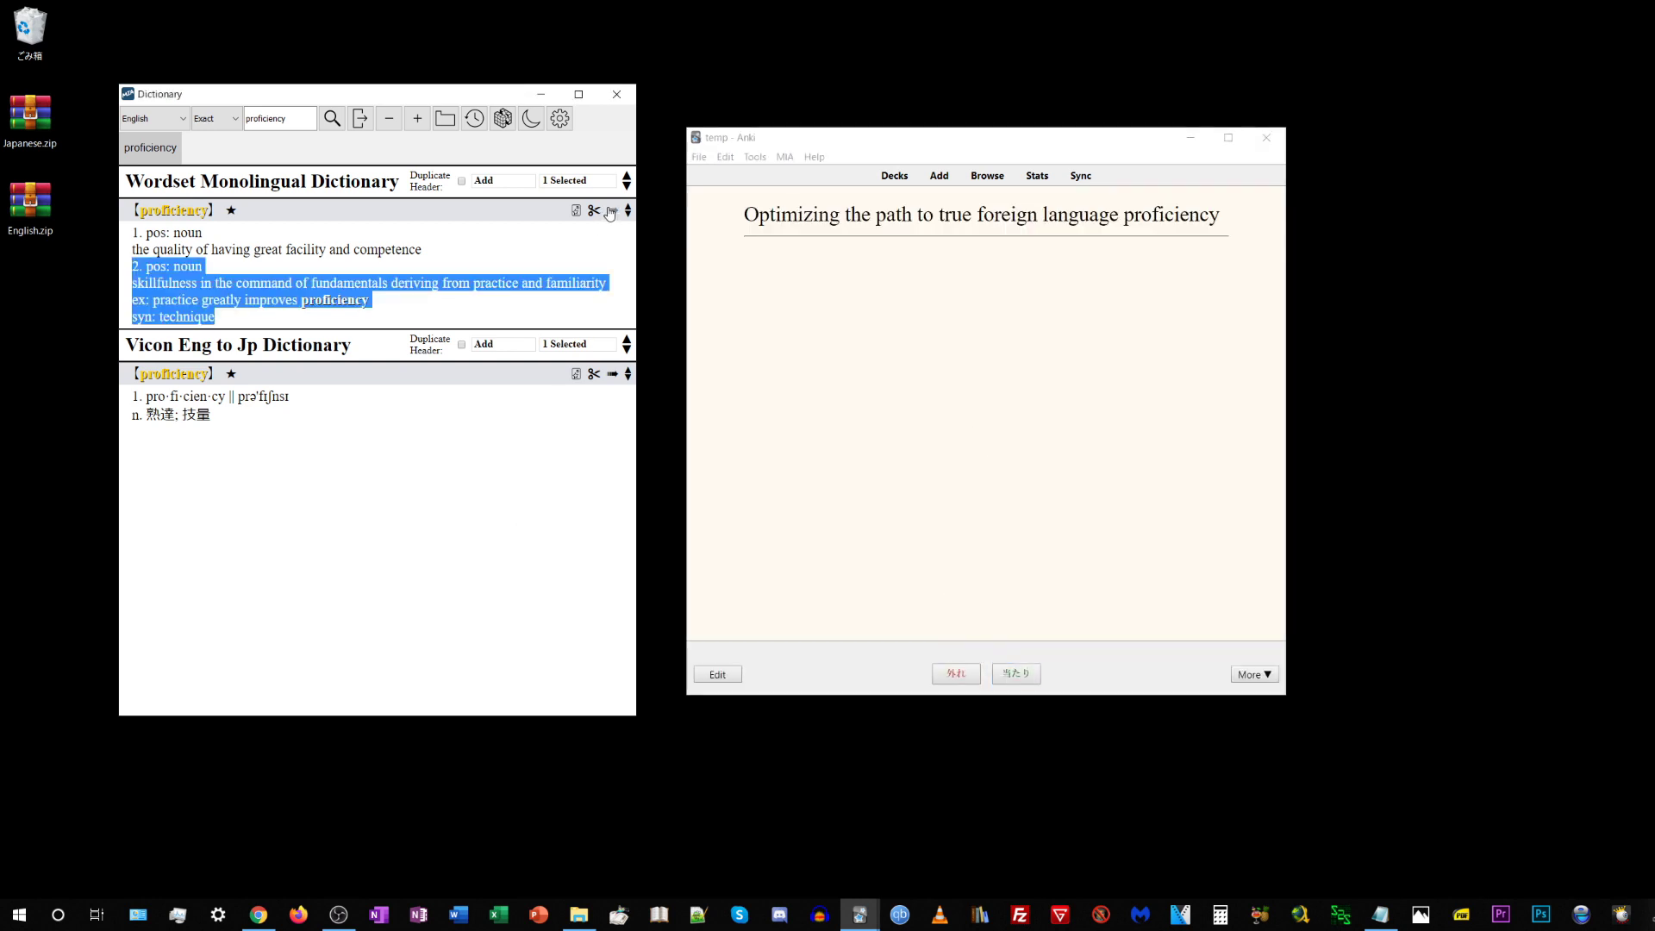
left_click(612, 373)
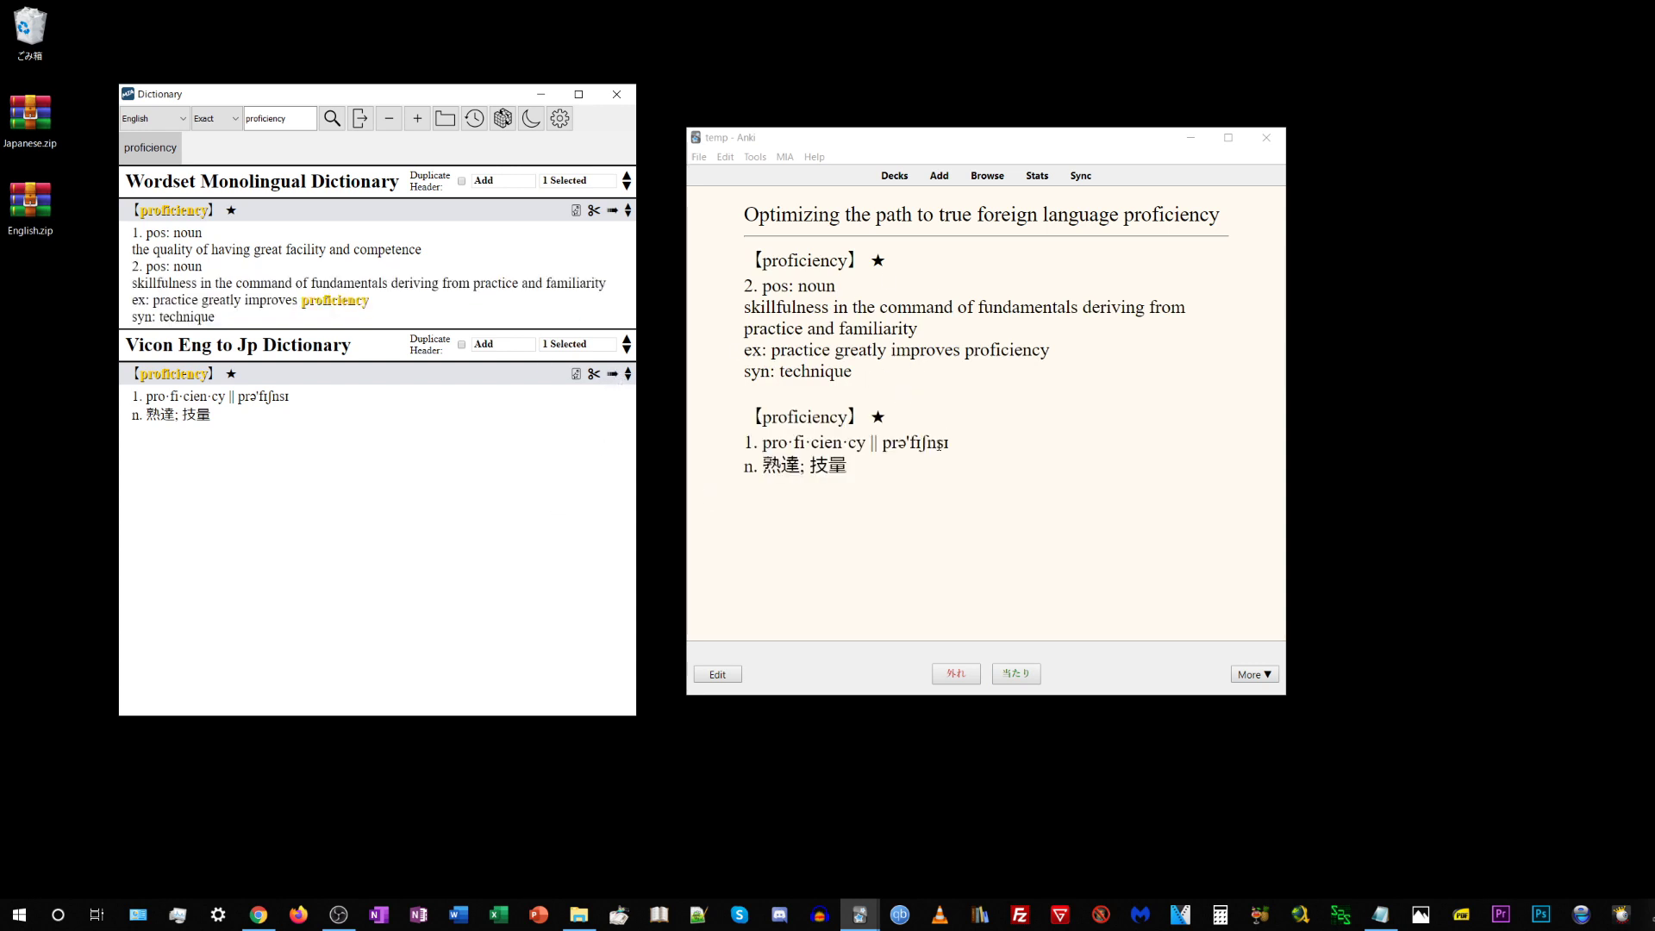
left_click(1059, 599)
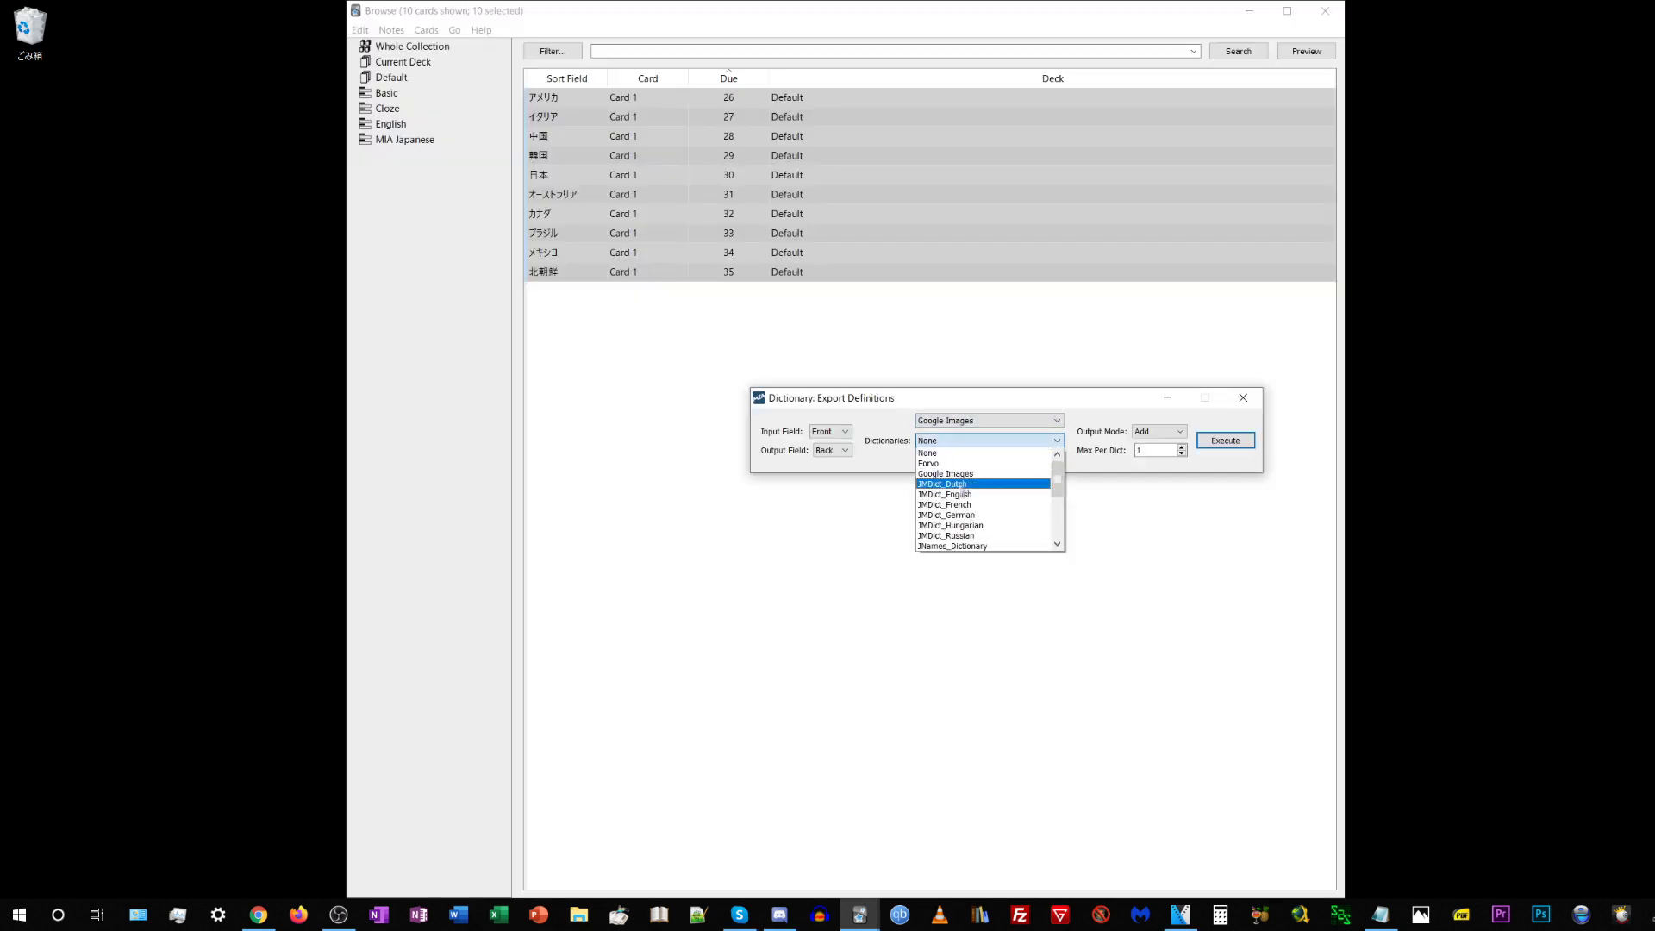
Add JMDict_English as the second export dictionary after Google Images and generate definitions for the selected cards.
left_click(990, 477)
left_click(1219, 440)
left_click(1156, 468)
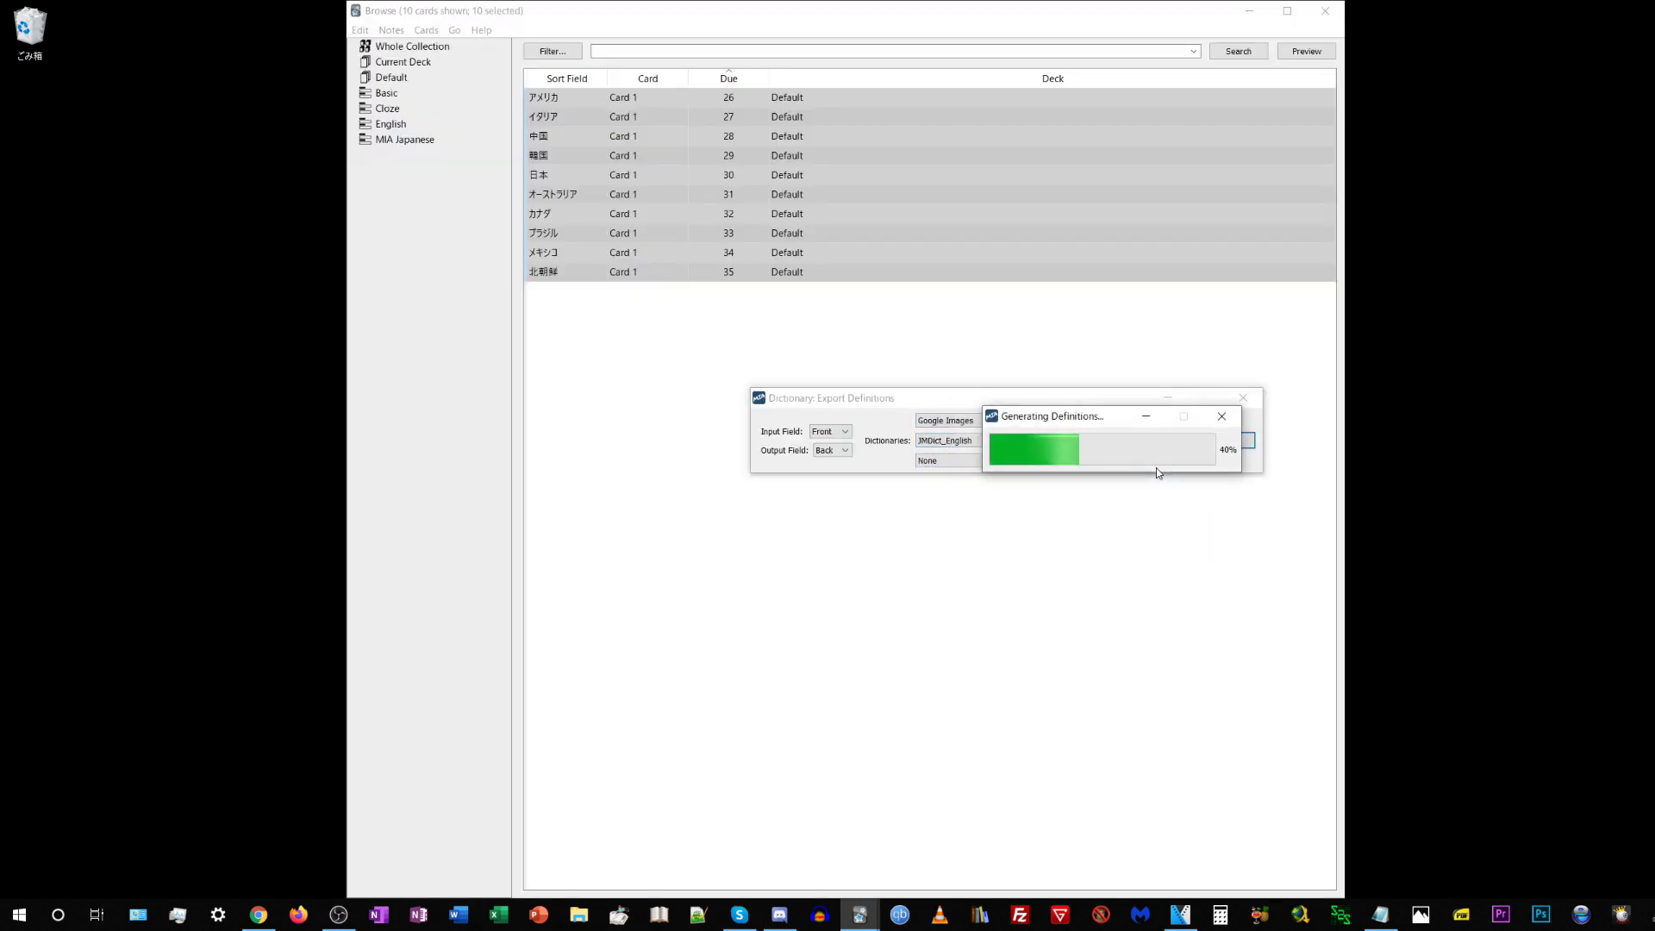
Examine the cards アメリカ, イタリア, 中国 and 韓国 one after another in the browser.
left_click(636, 98)
left_click(633, 117)
left_click(629, 136)
left_click(627, 156)
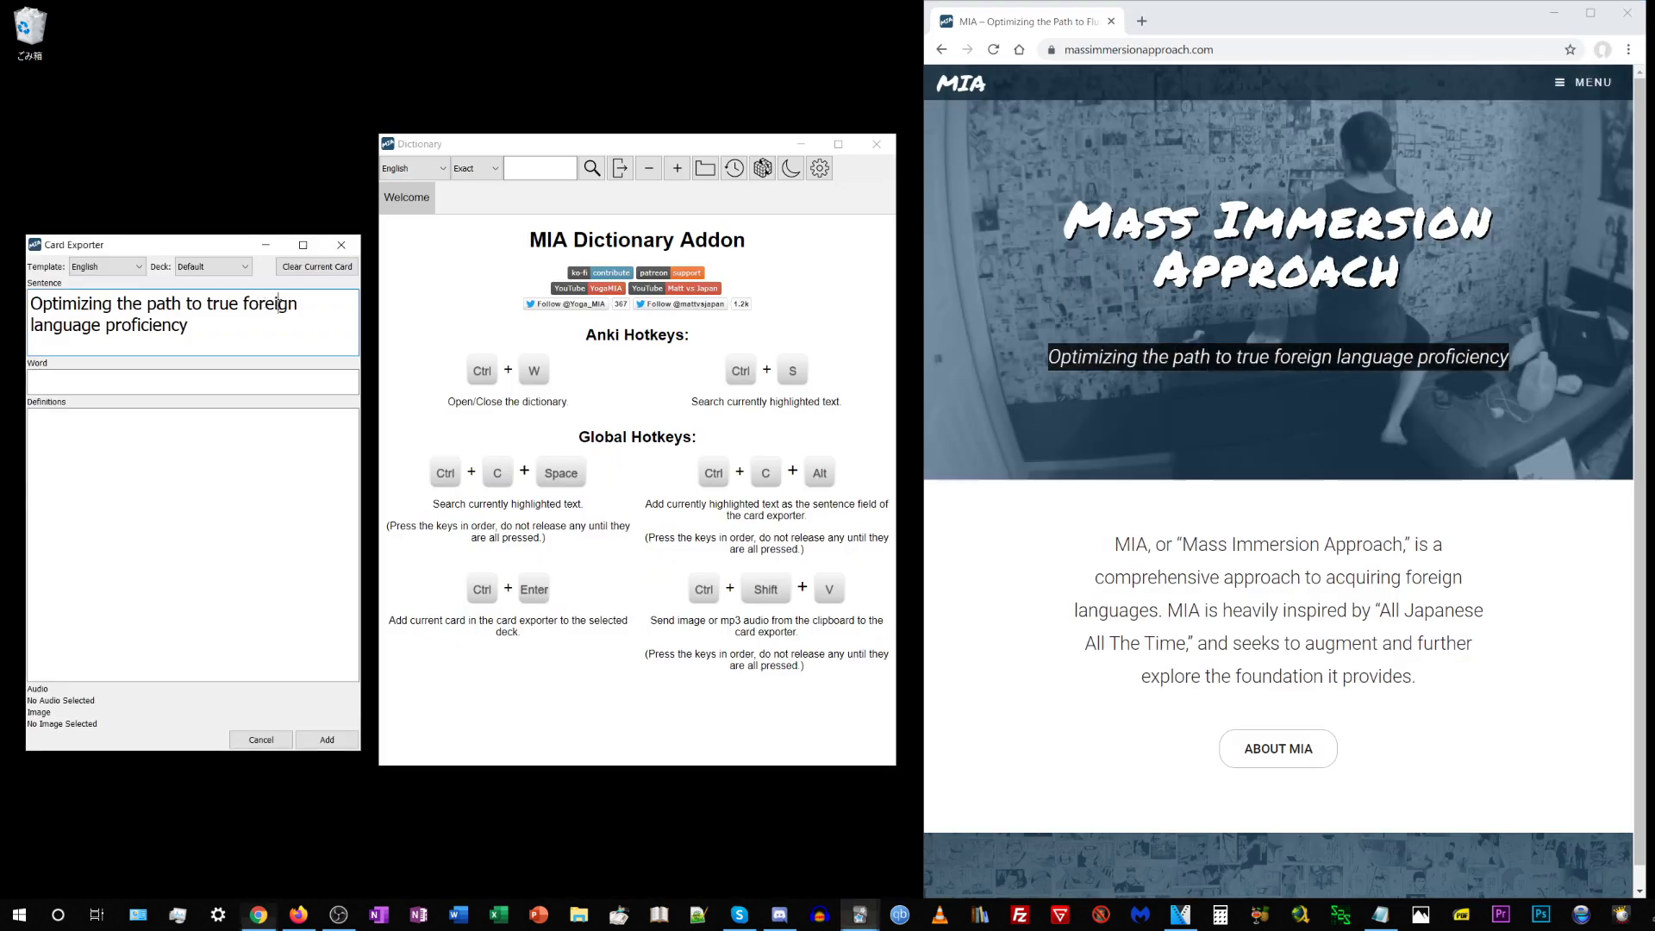
Send the first Wordset definition and the Vicon Eng to Jp entry for "foreign" to the Card Exporter.
left_click(820, 343)
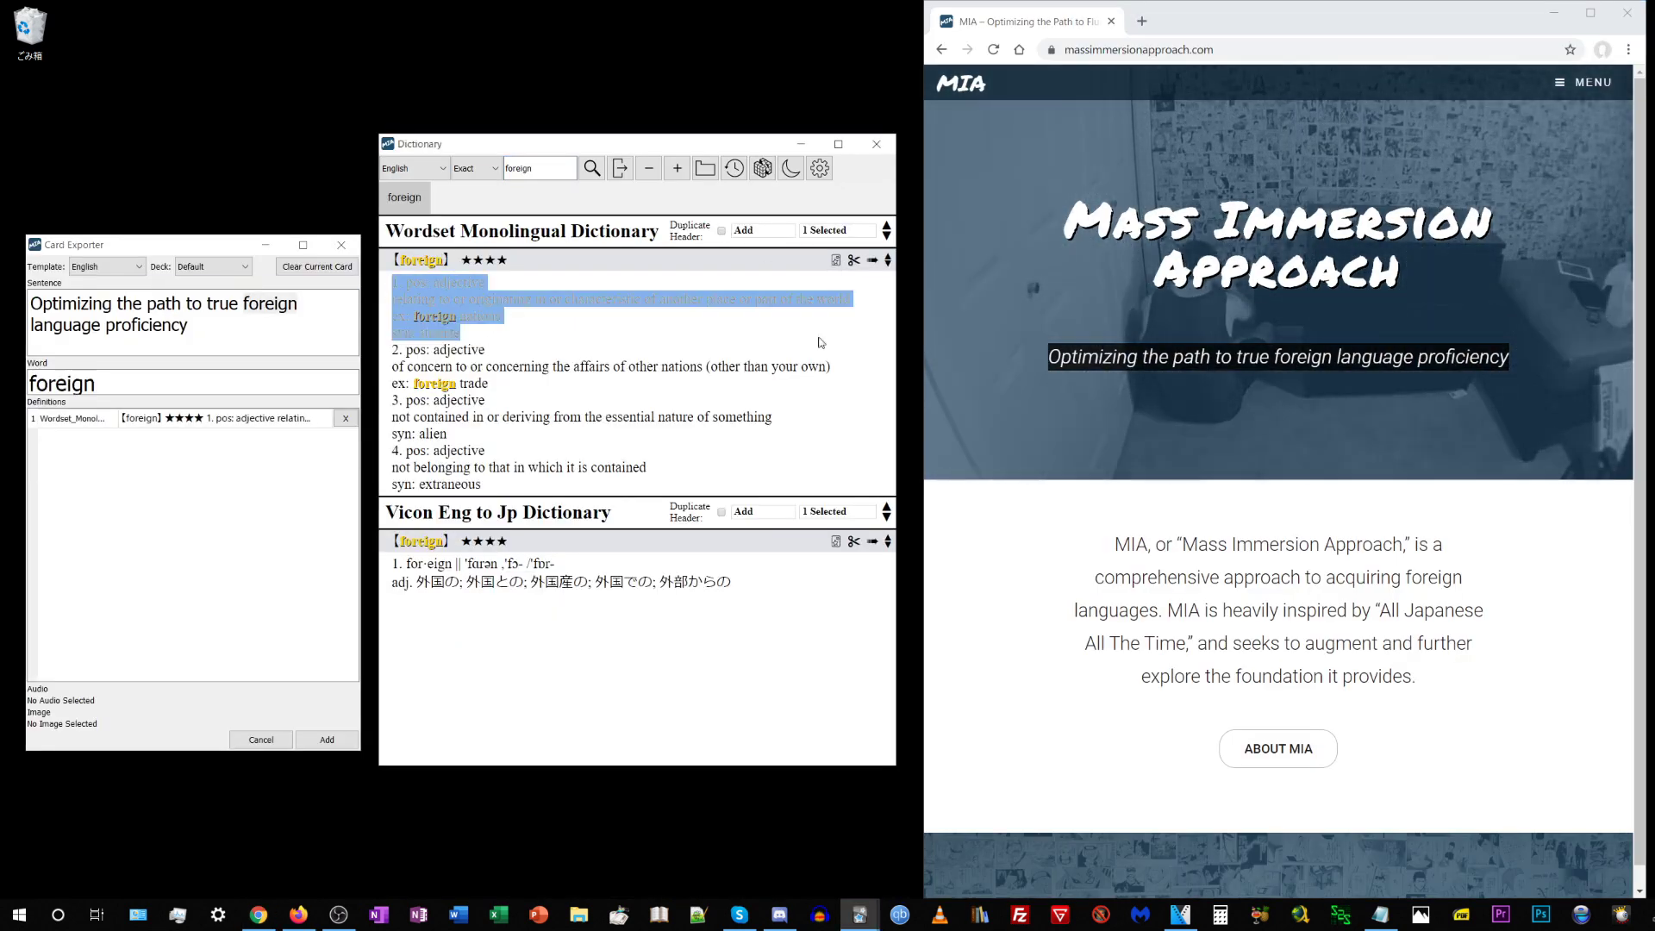
left_click(872, 541)
Capture the web page's "Mass Immersion Approach" heading as the exporter's image and add the card to the Default deck.
key("super+shift+s")
left_click_drag(988, 166, 1500, 339)
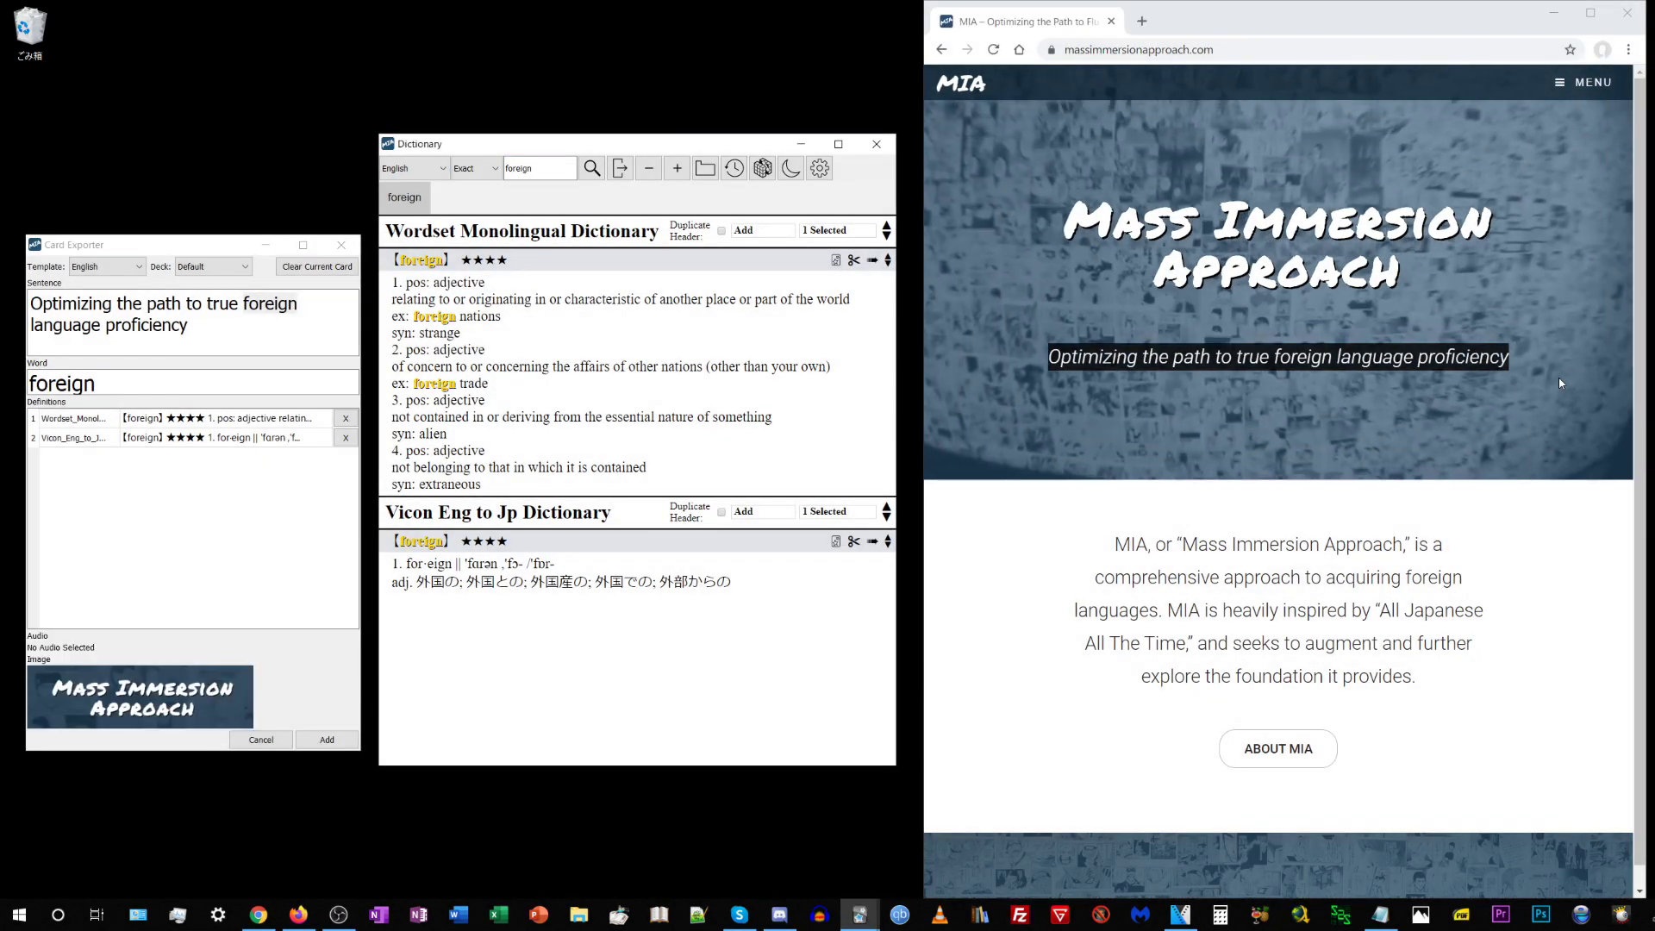
key("ctrl+Return")
left_click(1274, 192)
key("ctrl+shift+p")
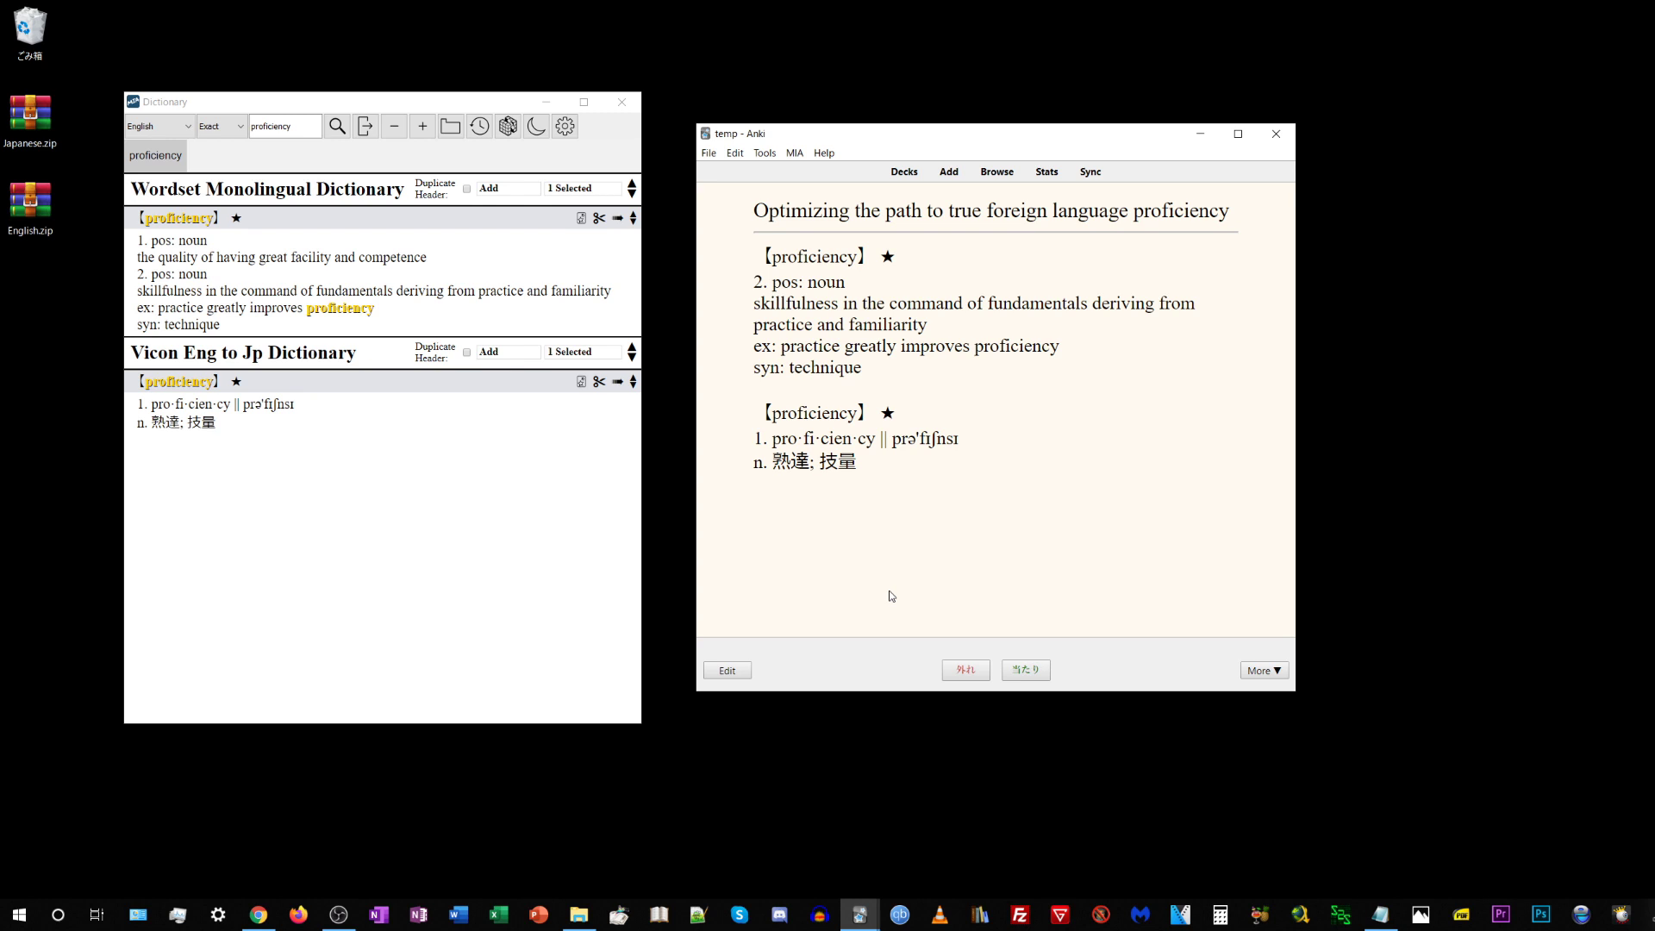
mouse_move(316, 100)
left_mouse_down()
mouse_move(324, 61)
mouse_move(361, 64)
mouse_move(332, 83)
left_mouse_up()
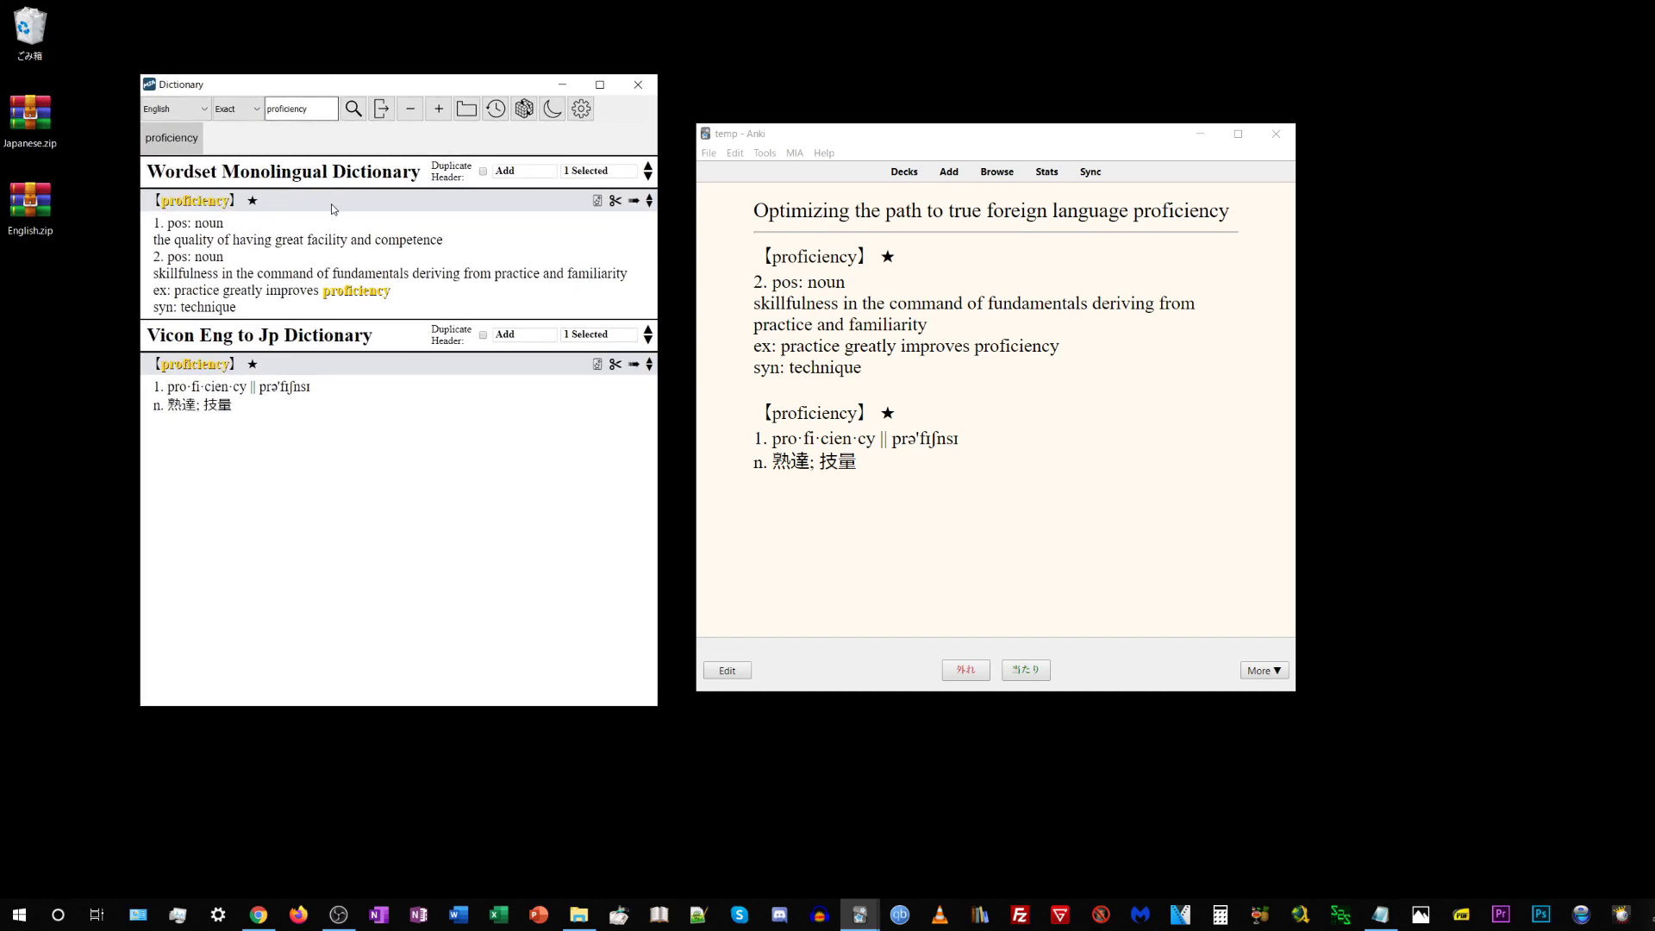